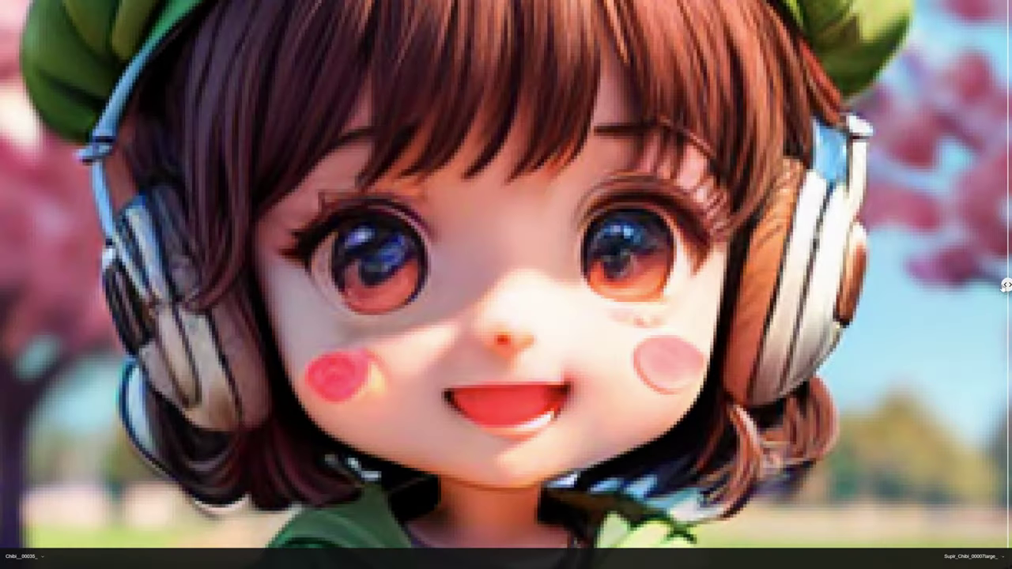
Compare the original and upscaled versions of the chibi character and the woman's sweater, hair and hand in split screen
{"action": "left_click_drag", "start_coordinate": [1003, 288], "coordinate": [897, 289]}
{"action": "left_click_drag", "start_coordinate": [716, 280], "coordinate": [18, 246]}
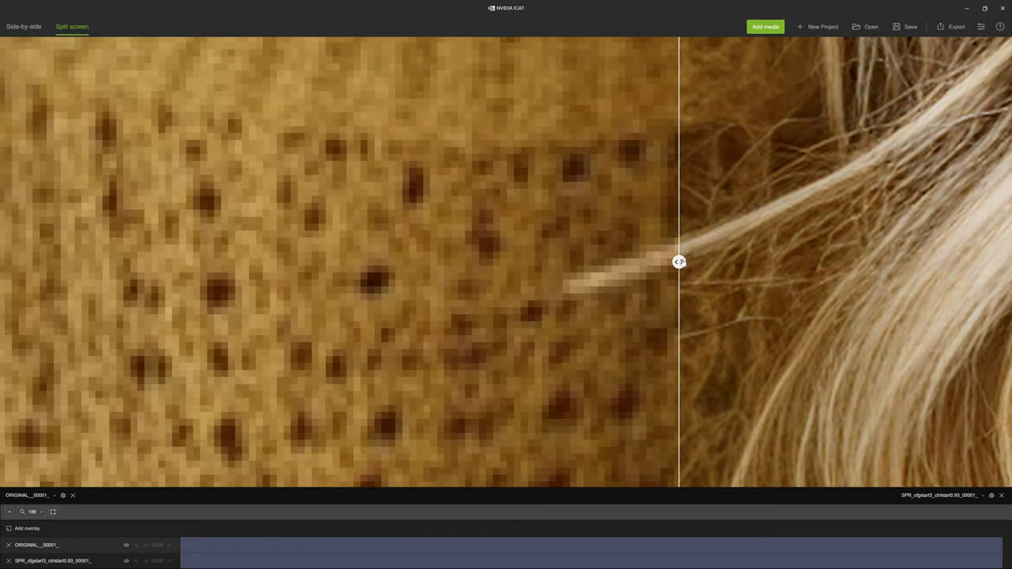
{"action": "left_click_drag", "start_coordinate": [681, 262], "coordinate": [867, 284]}
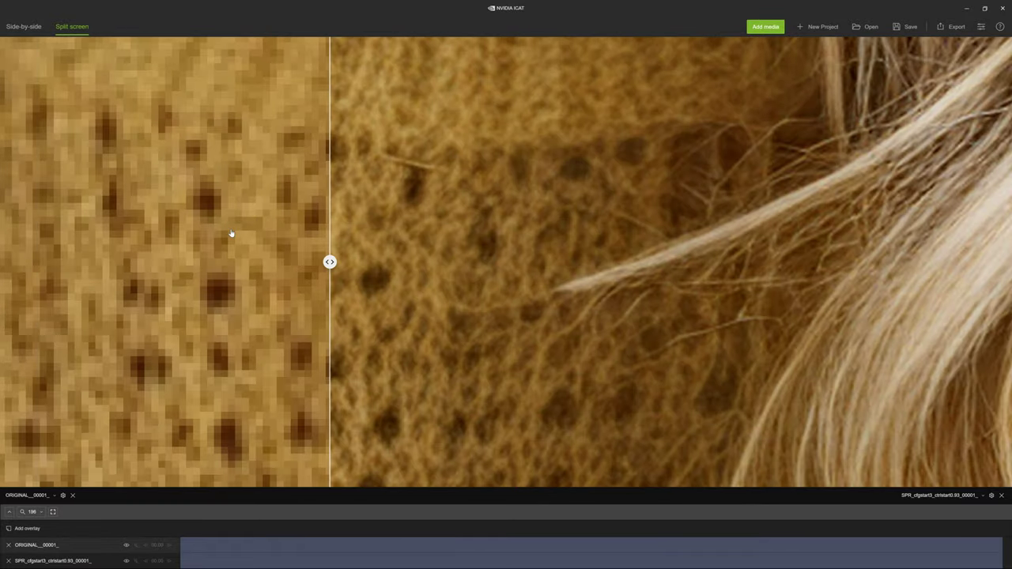
{"action": "key", "text": "ctrl"}
{"action": "key", "text": "ctrl"}
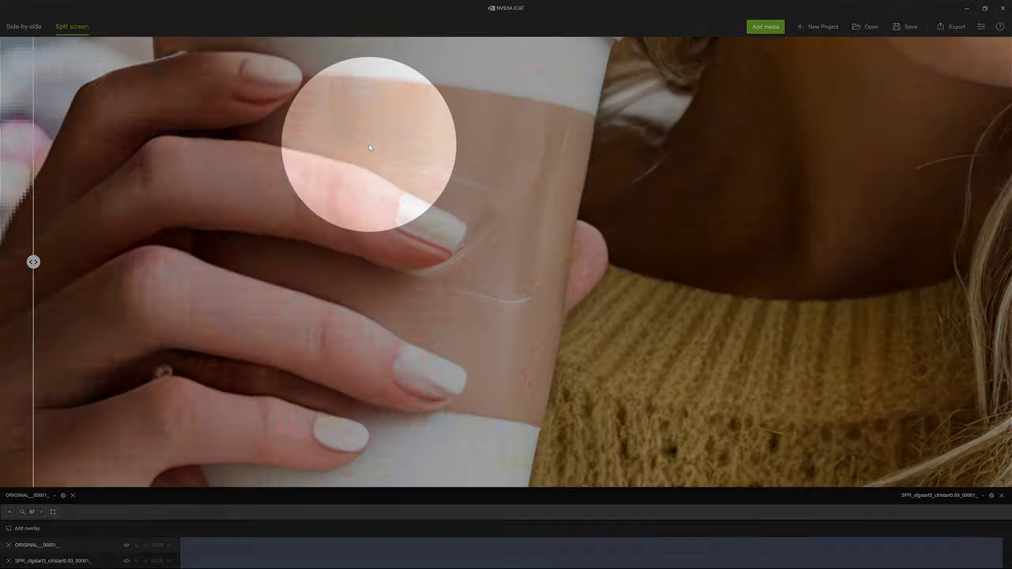
{"action": "scroll", "coordinate": [448, 332], "scroll_direction": "down", "scroll_amount": 1}
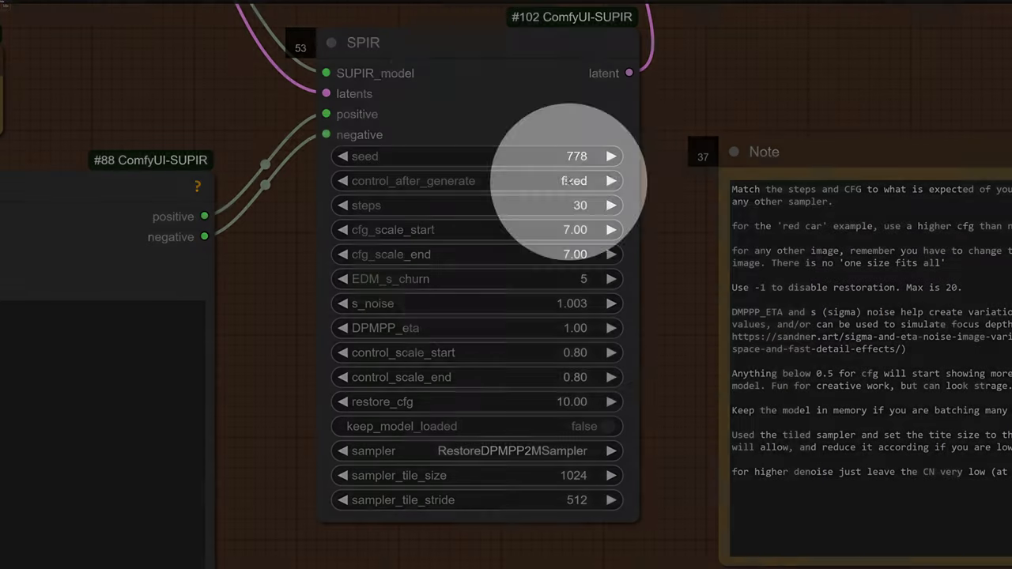
Switch to ComfyUI and set the SPIR sampler node's steps to 40
{"action": "left_click", "coordinate": [580, 205]}
{"action": "type", "text": "4"}
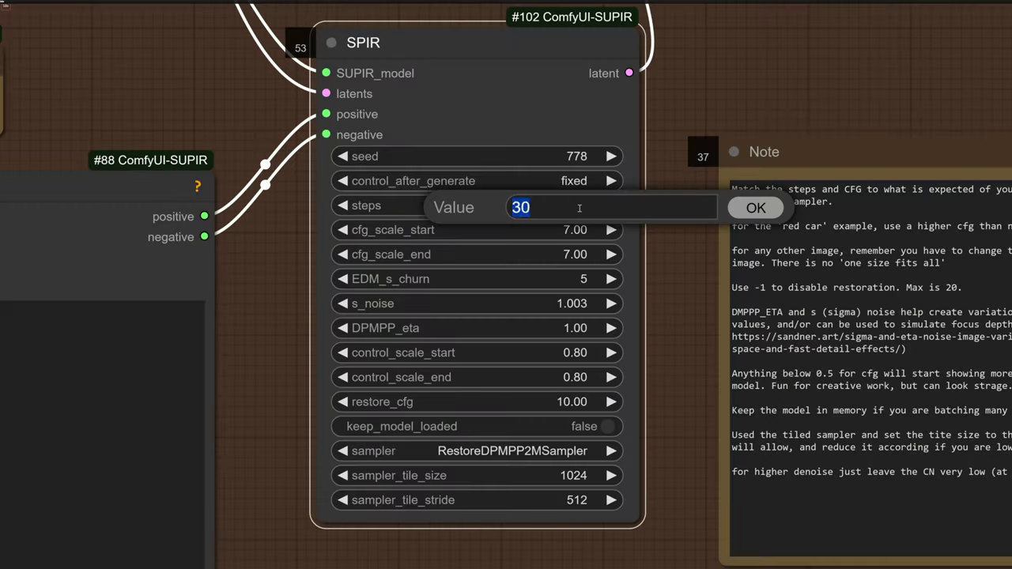
{"action": "type", "text": "0"}
{"action": "key", "text": "Return"}
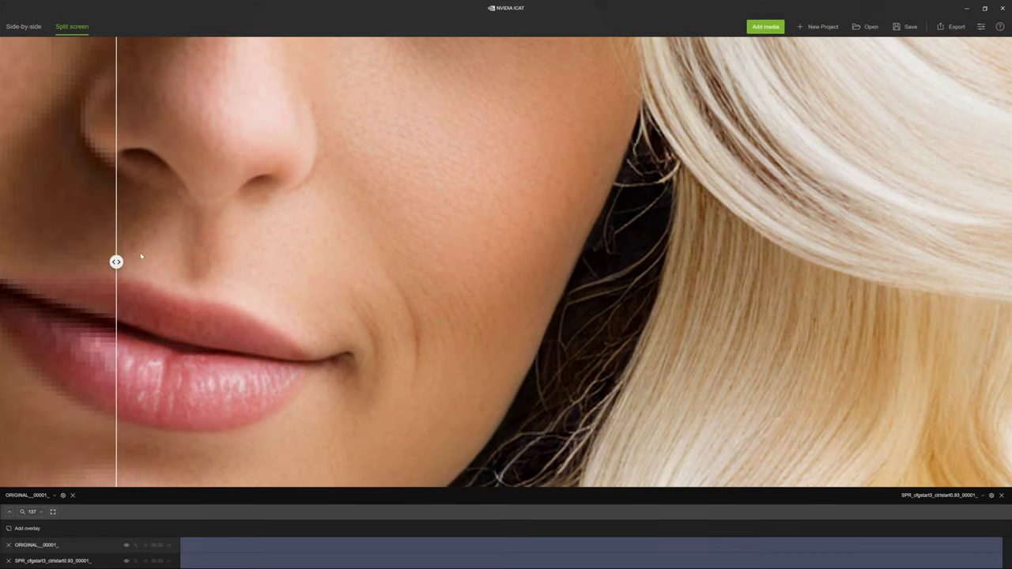
Switch to NVIDIA ICAT and compare the woman's face and hair between the original and the upscaled image
{"action": "left_click_drag", "start_coordinate": [117, 262], "coordinate": [734, 274]}
{"action": "scroll", "coordinate": [633, 280], "scroll_direction": "up", "scroll_amount": 2}
{"action": "scroll", "coordinate": [619, 282], "scroll_direction": "down", "scroll_amount": 5}
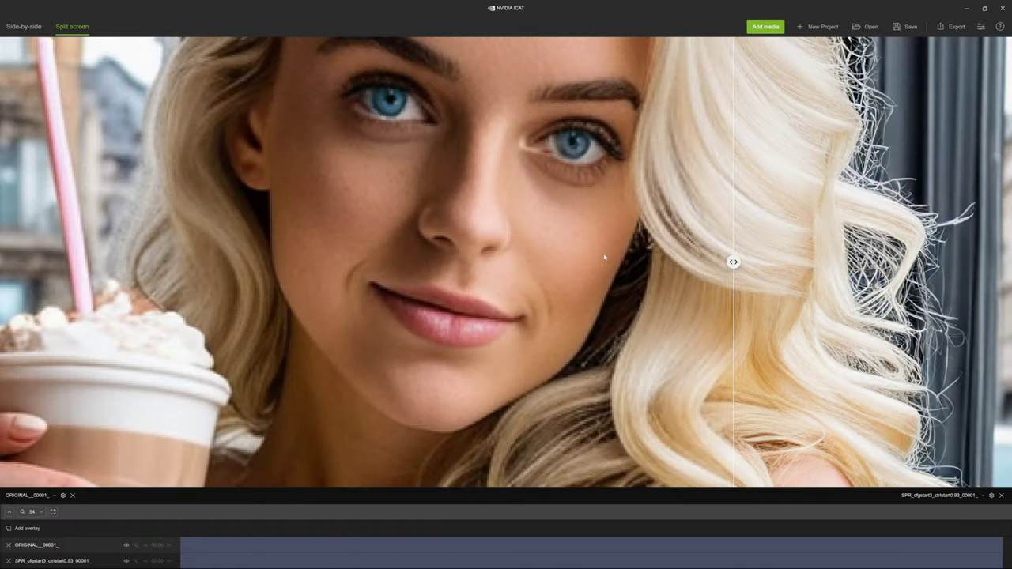
{"action": "scroll", "coordinate": [633, 178], "scroll_direction": "up", "scroll_amount": 5}
{"action": "scroll", "coordinate": [617, 198], "scroll_direction": "up", "scroll_amount": 5}
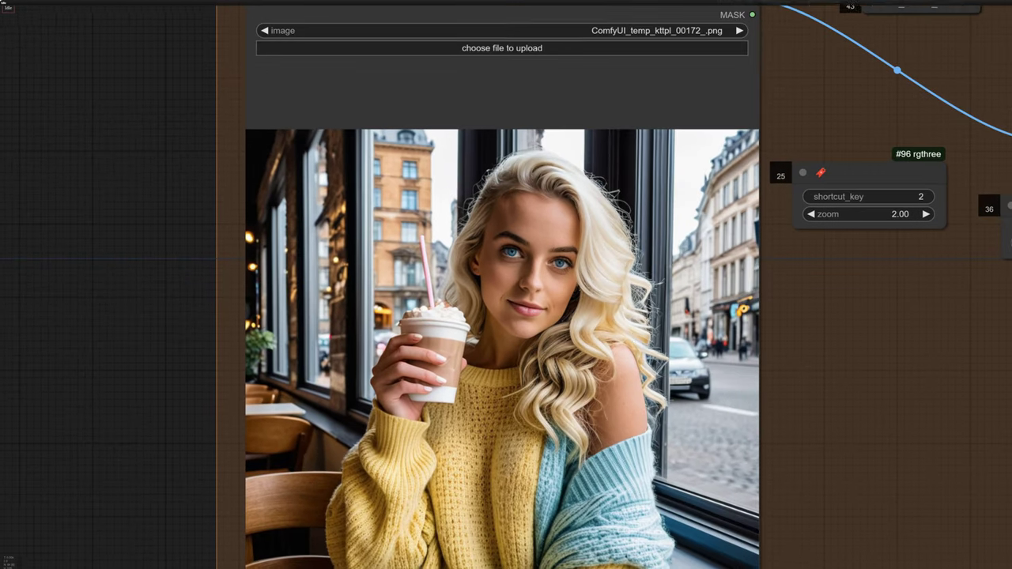
In ComfyUI's SUPIR sampler node, set restore_cfg to -1.00, control_scale_start to 0.95 and control_scale_end to 1.00
{"action": "left_click_drag", "start_coordinate": [511, 378], "coordinate": [586, 288]}
{"action": "scroll", "coordinate": [495, 291], "scroll_direction": "up", "scroll_amount": 5}
{"action": "scroll", "coordinate": [651, 301], "scroll_direction": "down", "scroll_amount": 2}
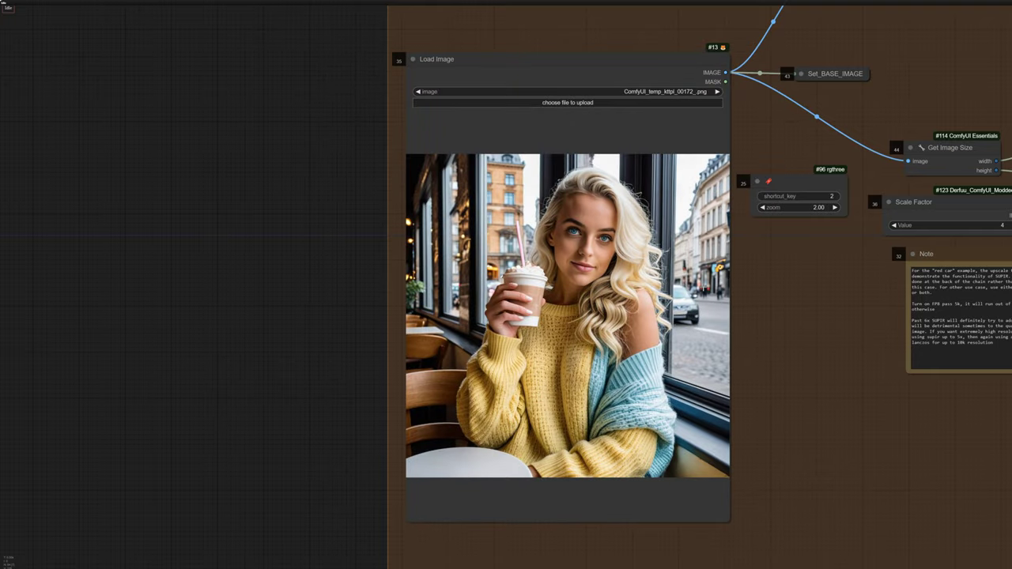
{"action": "left_click_drag", "start_coordinate": [784, 282], "coordinate": [380, 284]}
{"action": "scroll", "coordinate": [554, 222], "scroll_direction": "up", "scroll_amount": 5}
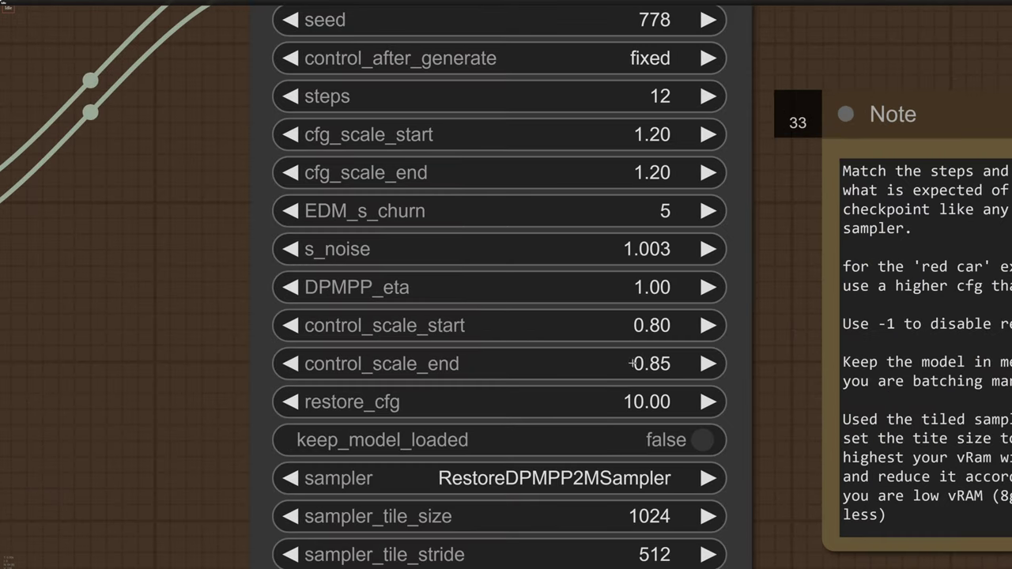
{"action": "left_click", "coordinate": [642, 370]}
{"action": "type", "text": "-1"}
{"action": "key", "text": "Return"}
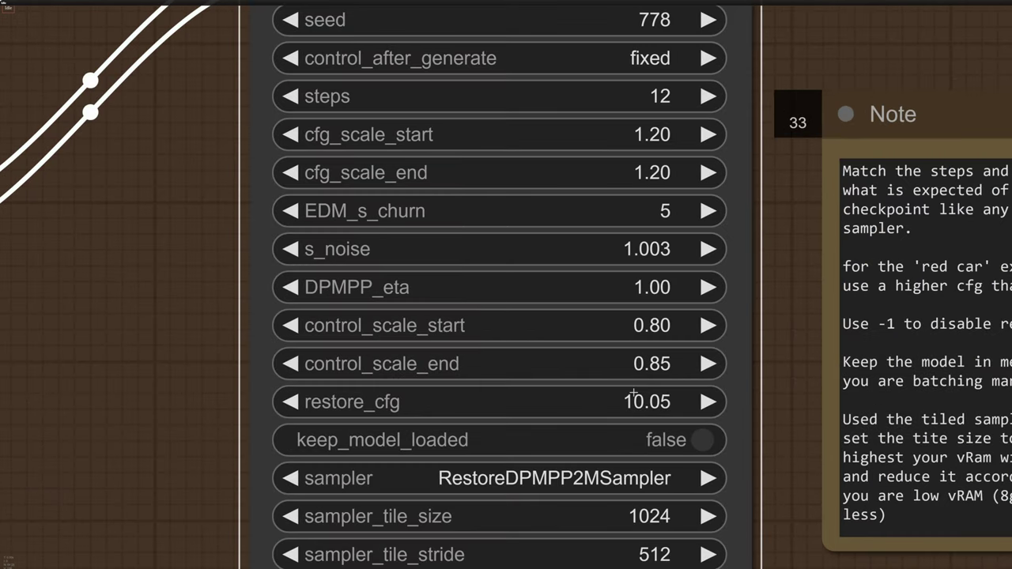
{"action": "left_click", "coordinate": [638, 327]}
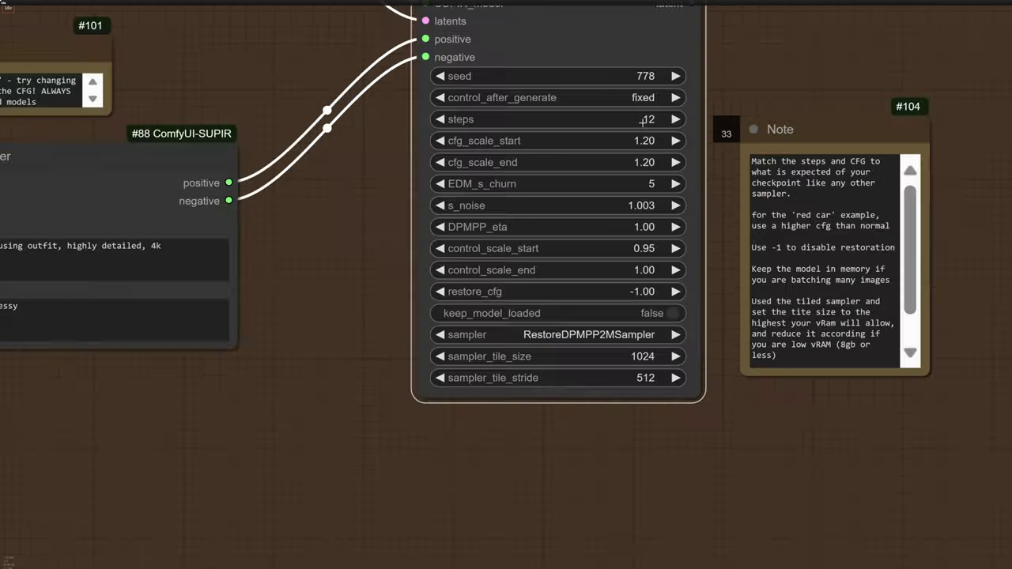
Review the source image, the Lightning checkpoint loader and the KSampler, and open the KSampler's steps value
{"action": "scroll", "coordinate": [644, 122], "scroll_direction": "down", "scroll_amount": 13}
{"action": "left_click", "coordinate": [456, 179]}
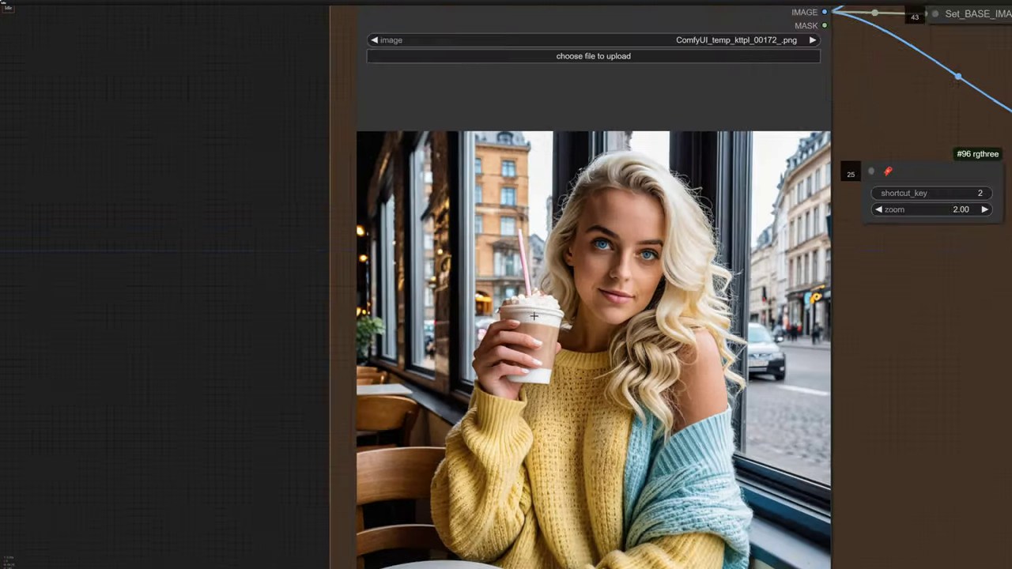
{"action": "scroll", "coordinate": [534, 315], "scroll_direction": "up", "scroll_amount": 5}
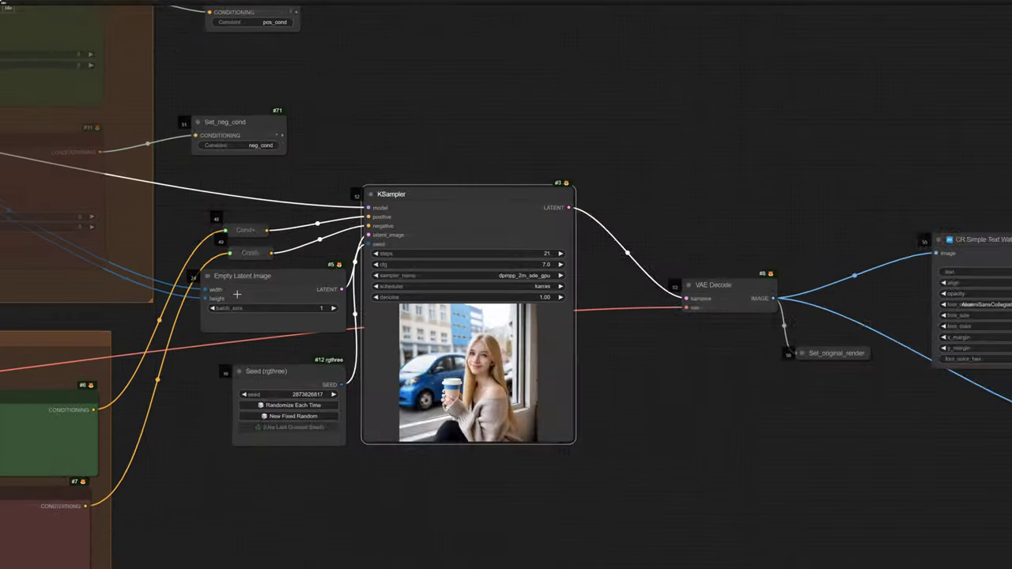
{"action": "scroll", "coordinate": [434, 296], "scroll_direction": "down", "scroll_amount": 8}
{"action": "left_click_drag", "start_coordinate": [434, 295], "coordinate": [821, 269]}
{"action": "left_click_drag", "start_coordinate": [222, 327], "coordinate": [540, 256]}
{"action": "scroll", "coordinate": [438, 280], "scroll_direction": "up", "scroll_amount": 17}
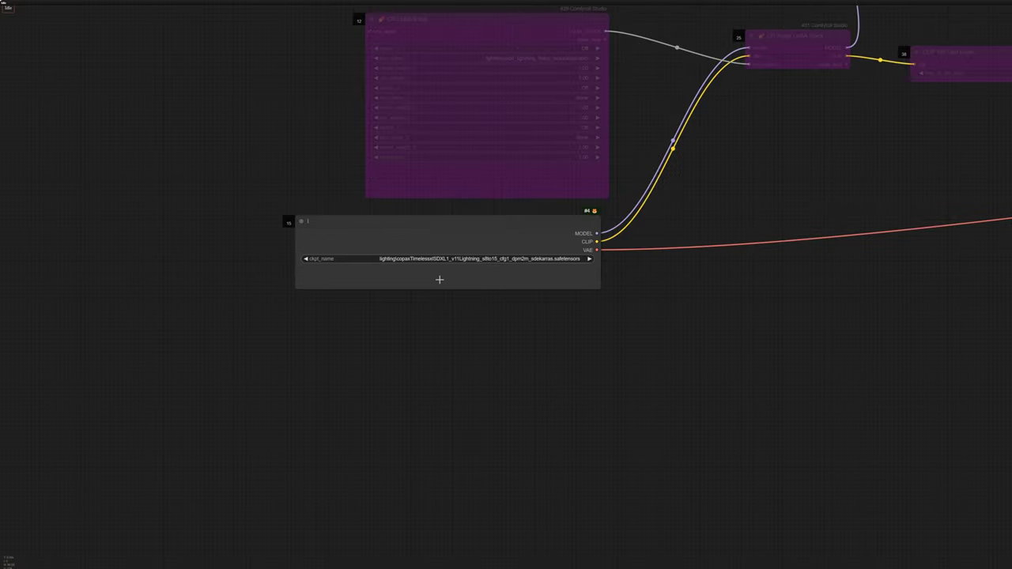
{"action": "scroll", "coordinate": [447, 250], "scroll_direction": "down", "scroll_amount": 12}
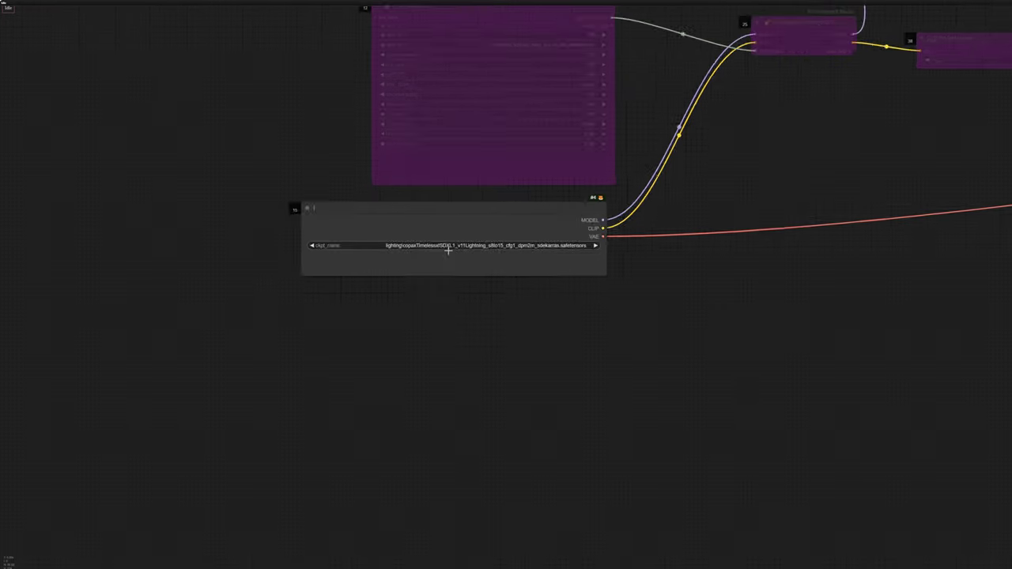
{"action": "left_click_drag", "start_coordinate": [709, 260], "coordinate": [82, 301]}
{"action": "left_click_drag", "start_coordinate": [601, 248], "coordinate": [214, 301]}
{"action": "scroll", "coordinate": [708, 199], "scroll_direction": "up", "scroll_amount": 1}
{"action": "scroll", "coordinate": [680, 191], "scroll_direction": "up", "scroll_amount": 13}
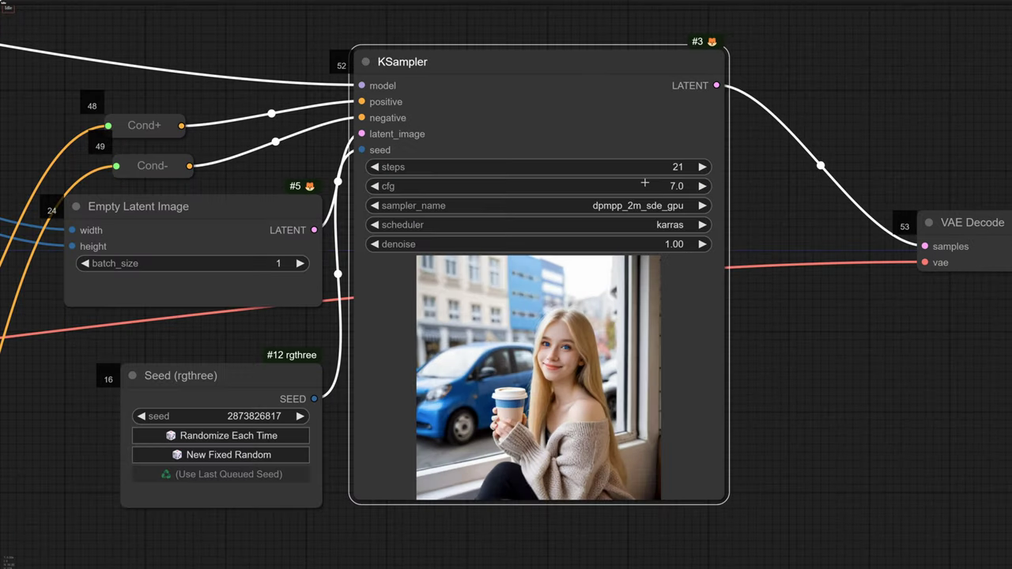
{"action": "left_click", "coordinate": [660, 158]}
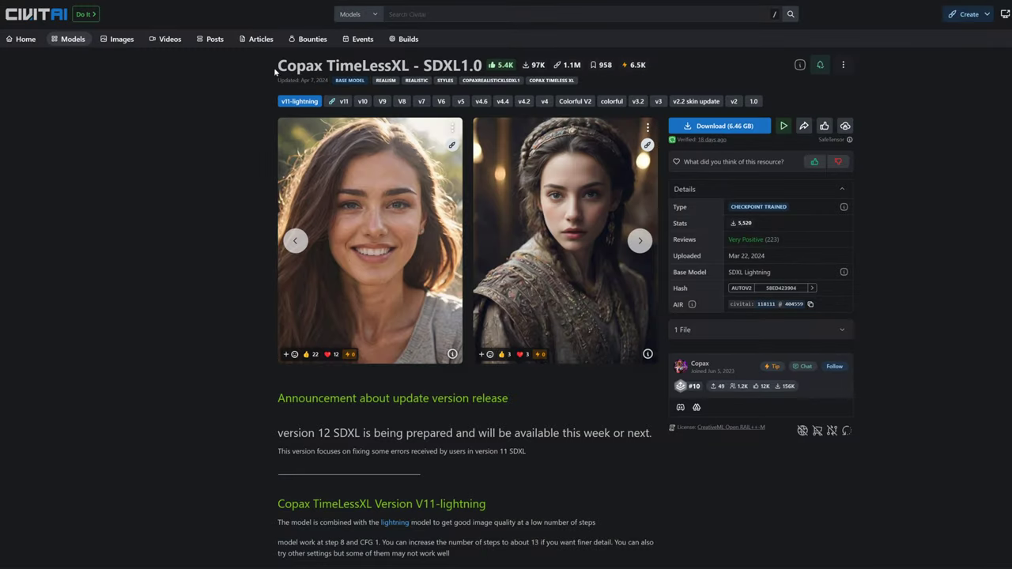
Read the recommended steps, CFG and sampling settings for Copax TimeLessXL V11-lightning on its Civitai page
{"action": "left_click_drag", "start_coordinate": [276, 71], "coordinate": [464, 68]}
{"action": "scroll", "coordinate": [432, 229], "scroll_direction": "down", "scroll_amount": 5}
{"action": "scroll", "coordinate": [432, 229], "scroll_direction": "down", "scroll_amount": 1}
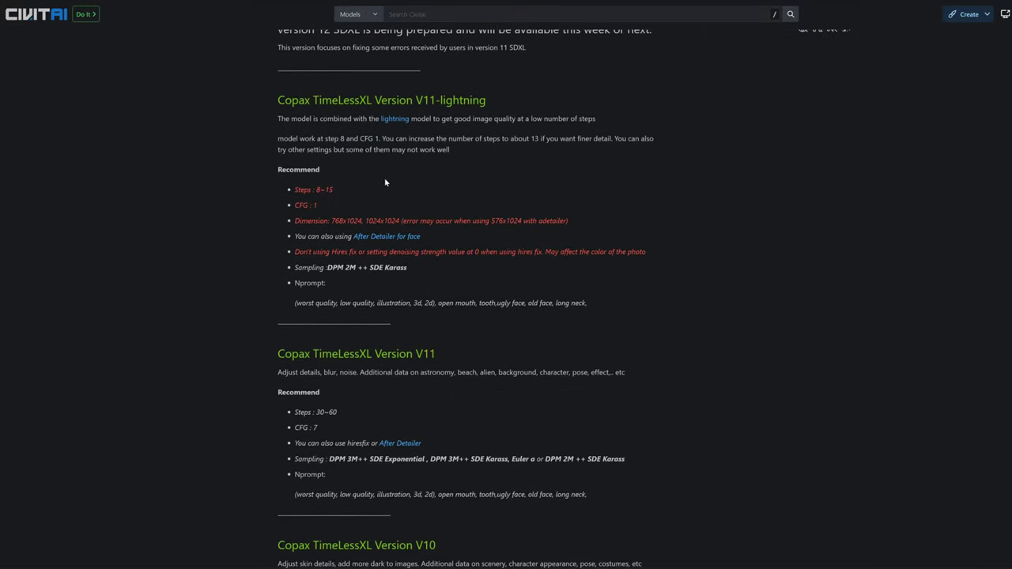
{"action": "key", "text": "ctrl"}
{"action": "key", "text": "ctrl"}
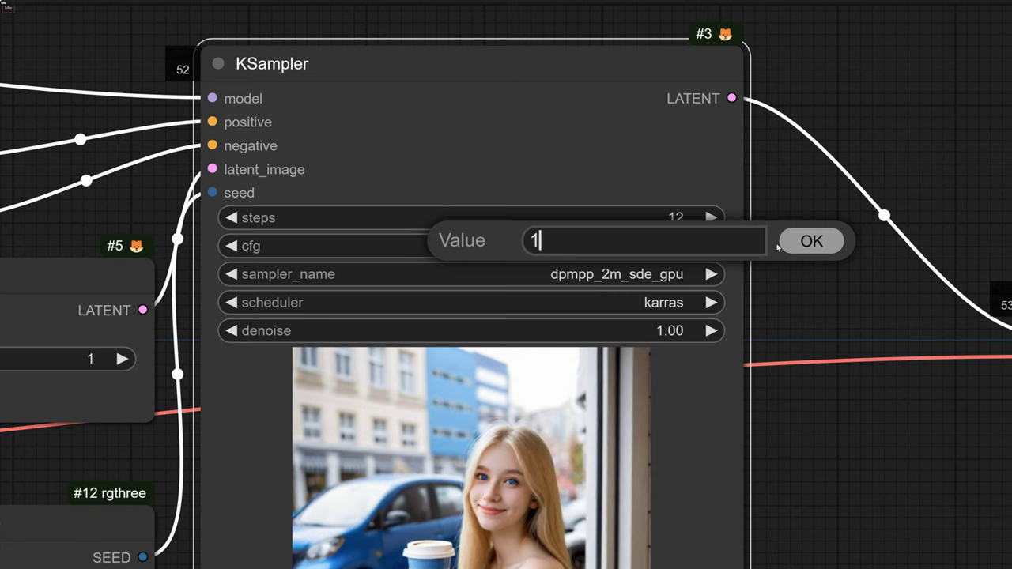
In ComfyUI, set the KSampler's cfg to 1.0 and choose its sampler
{"action": "left_click", "coordinate": [807, 242]}
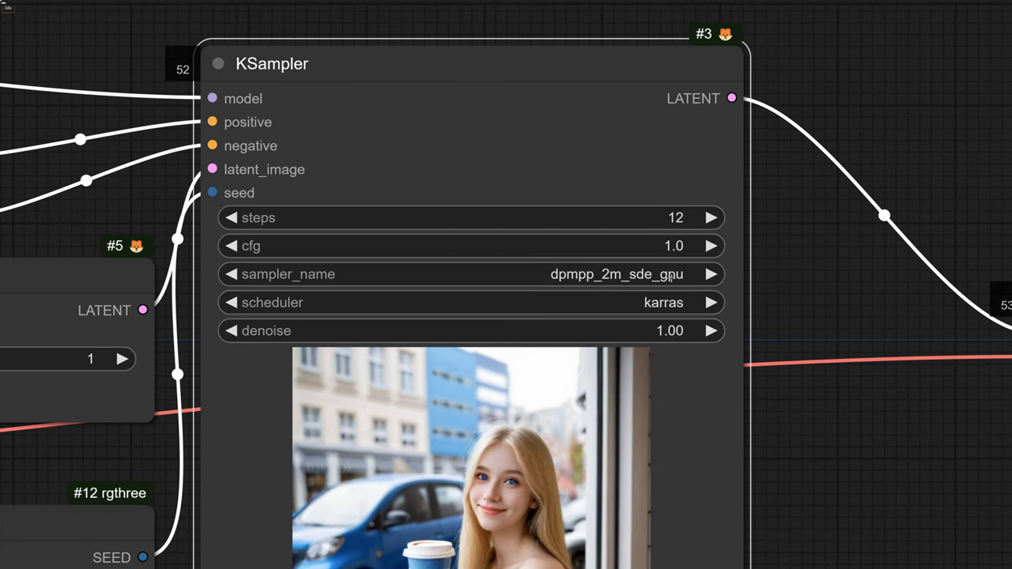
{"action": "left_click", "coordinate": [670, 276]}
{"action": "left_click", "coordinate": [650, 433]}
Enlarge the WD14 Tagger node to show its full tag output and move the Set_tagged_pos node clear of it
{"action": "scroll", "coordinate": [496, 365], "scroll_direction": "down", "scroll_amount": 5}
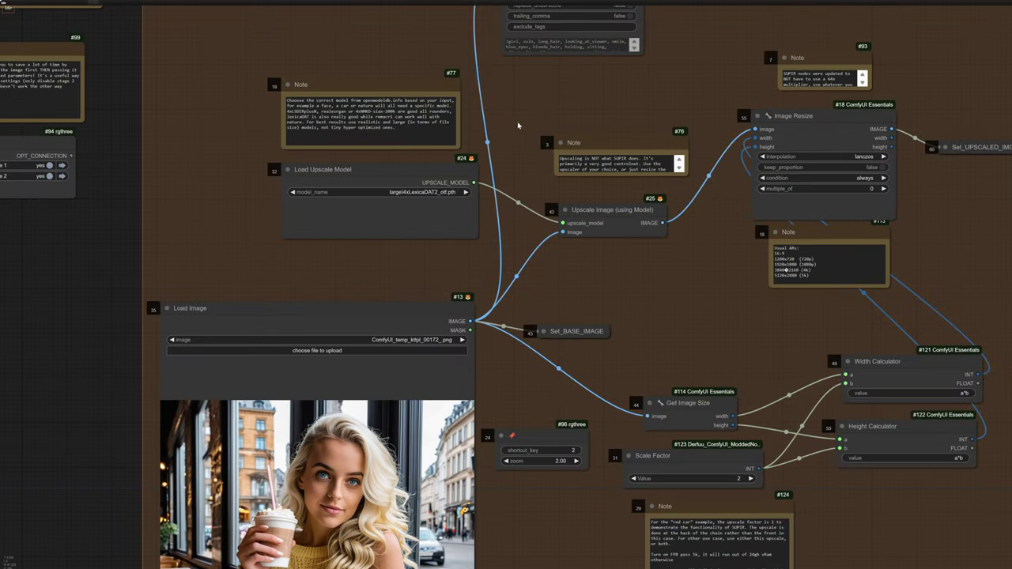
{"action": "left_click_drag", "start_coordinate": [520, 129], "coordinate": [473, 326]}
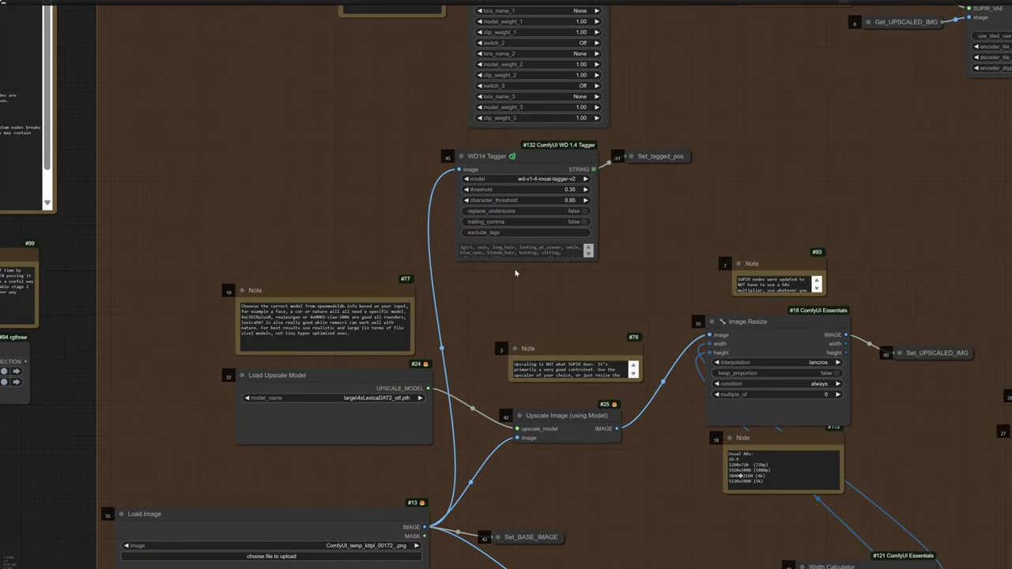
{"action": "scroll", "coordinate": [515, 272], "scroll_direction": "up", "scroll_amount": 3}
{"action": "left_click_drag", "start_coordinate": [628, 253], "coordinate": [682, 315]}
{"action": "left_click_drag", "start_coordinate": [520, 121], "coordinate": [532, 138]}
{"action": "left_click", "coordinate": [747, 121]}
{"action": "left_click_drag", "start_coordinate": [747, 121], "coordinate": [853, 144]}
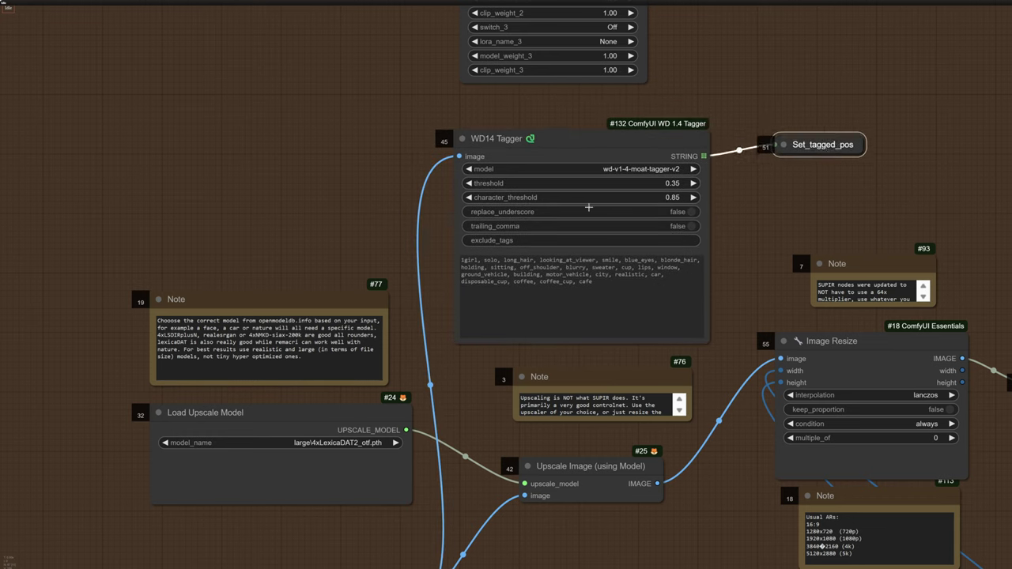
Check the constant inside the collapsed Set_tagged_pos node and select wd-v1-4-moat-tagger-v2 as the WD14 Tagger's model
{"action": "left_click", "coordinate": [786, 144]}
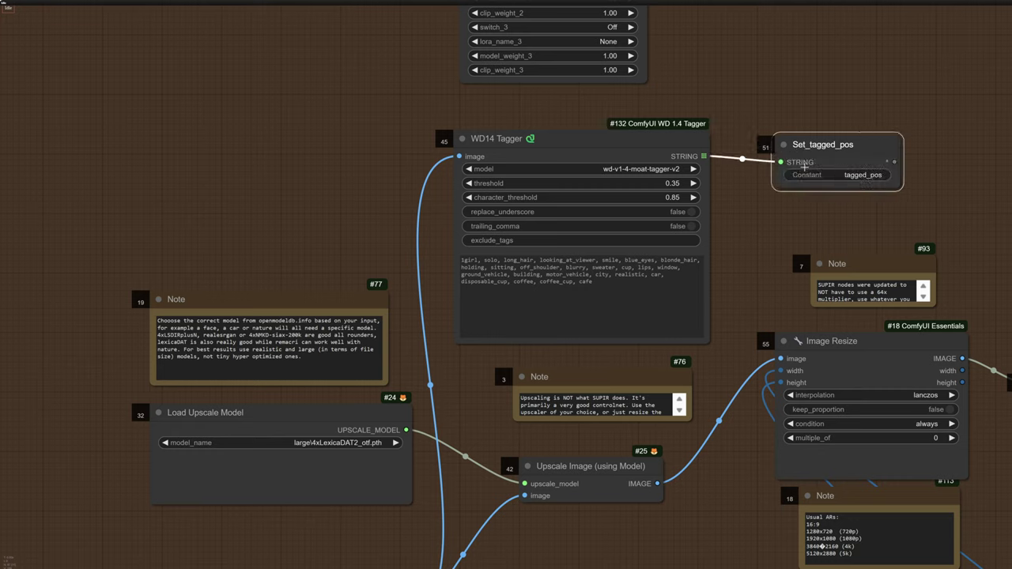
{"action": "left_click", "coordinate": [784, 144]}
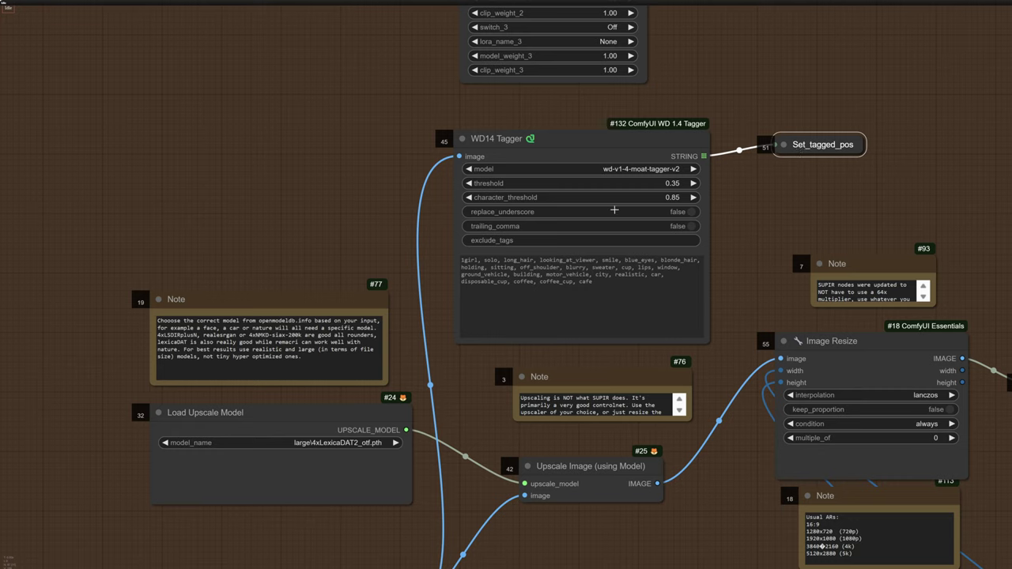
{"action": "left_click", "coordinate": [639, 169]}
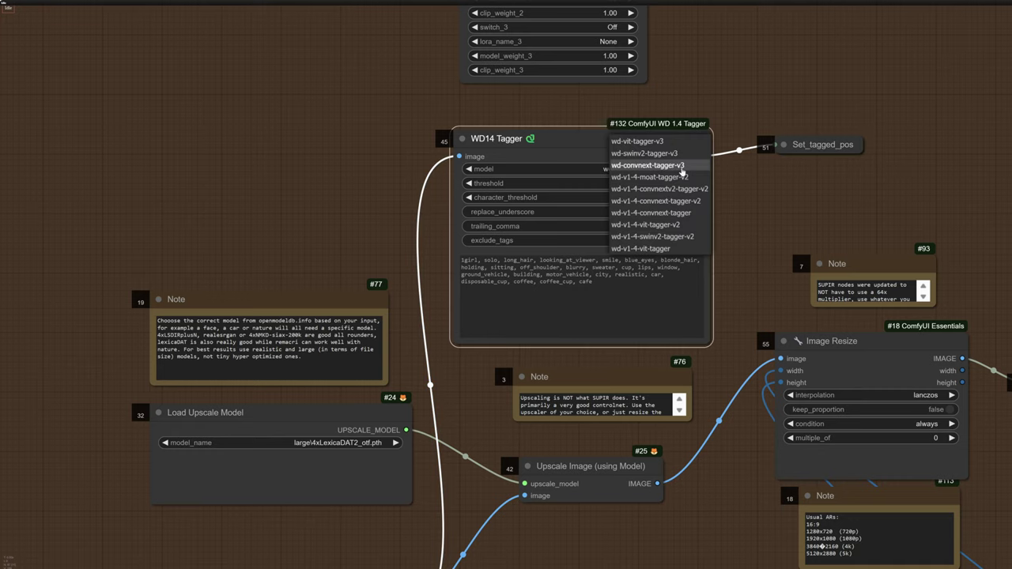
{"action": "left_click", "coordinate": [667, 179]}
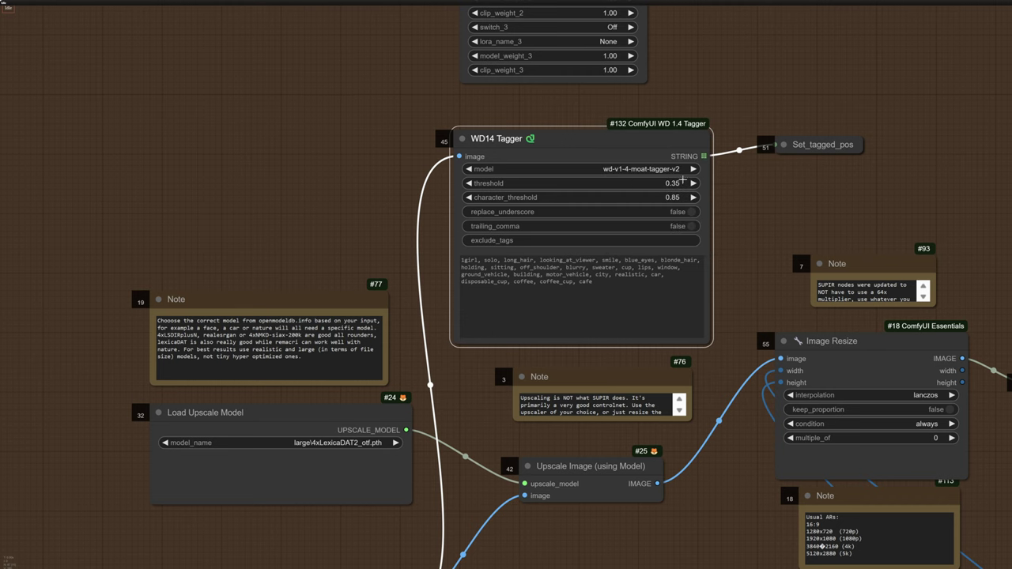
{"action": "scroll", "coordinate": [631, 196], "scroll_direction": "up", "scroll_amount": 4}
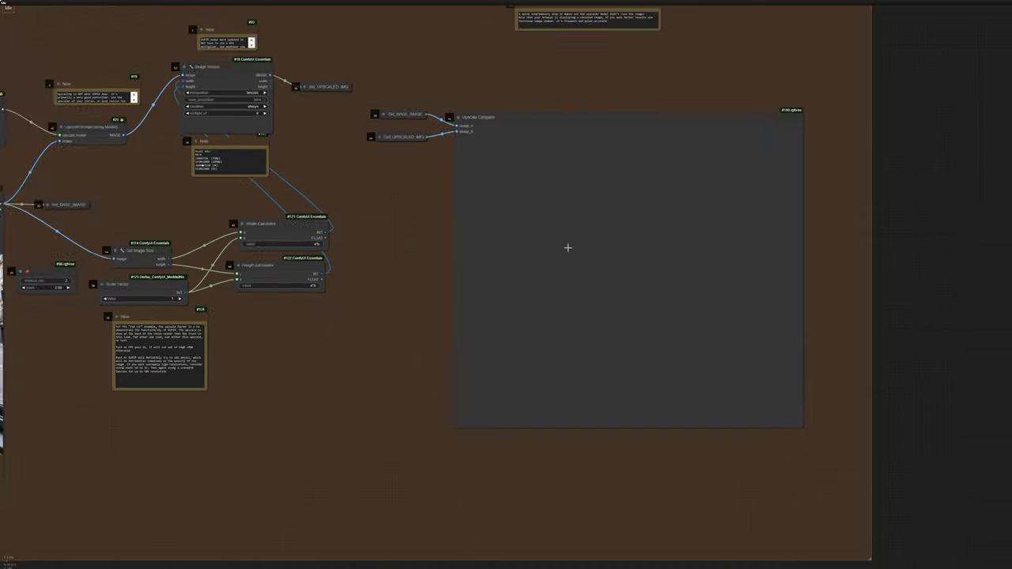
Examine the positive prompt in the SUPIR Conditioner node
{"action": "scroll", "coordinate": [567, 246], "scroll_direction": "down", "scroll_amount": 4}
{"action": "left_click_drag", "start_coordinate": [750, 238], "coordinate": [181, 380]}
{"action": "scroll", "coordinate": [450, 180], "scroll_direction": "up", "scroll_amount": 13}
{"action": "left_click_drag", "start_coordinate": [386, 179], "coordinate": [410, 178]}
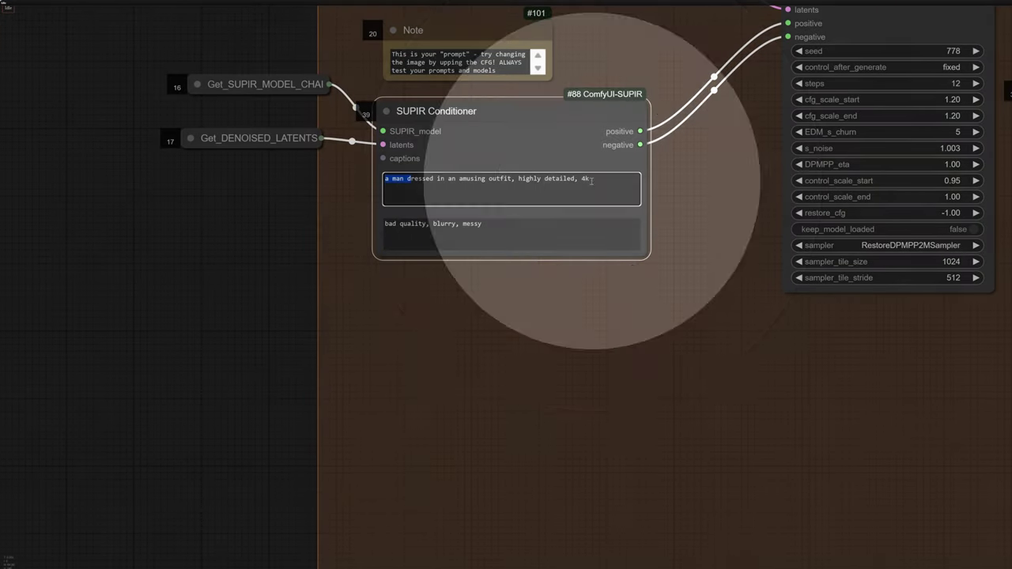
{"action": "left_click", "coordinate": [666, 200]}
Delete the closing quotation mark from the tag prompt in the green Text Multiline node and inspect the Save Image render
{"action": "scroll", "coordinate": [588, 243], "scroll_direction": "down", "scroll_amount": 2}
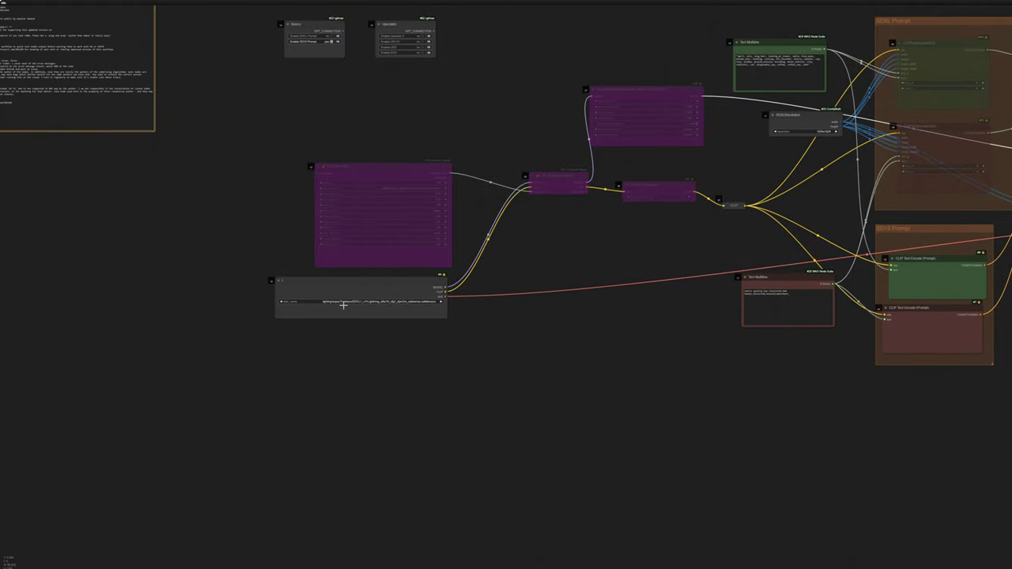
{"action": "scroll", "coordinate": [343, 306], "scroll_direction": "up", "scroll_amount": 5}
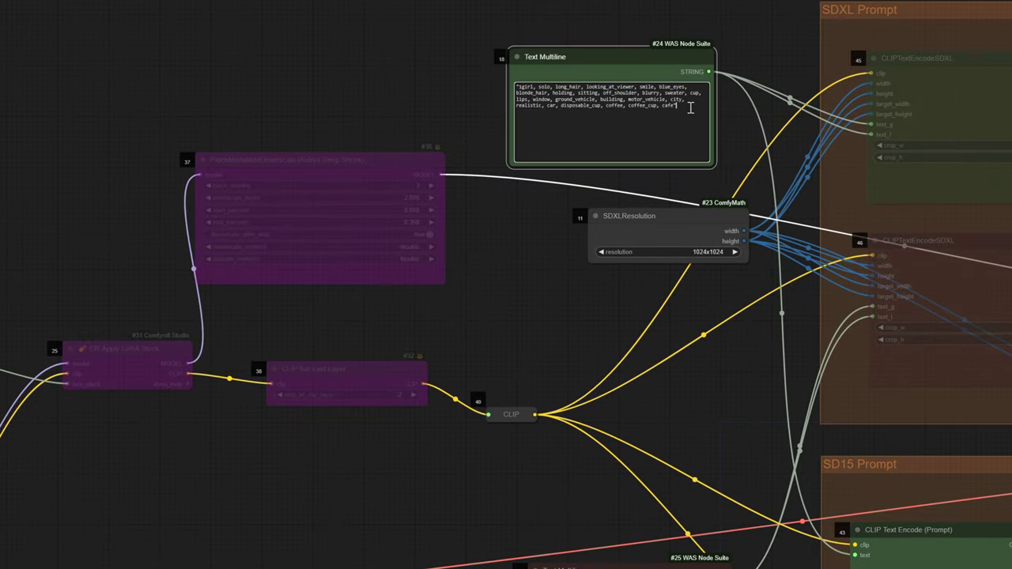
{"action": "left_click", "coordinate": [708, 107]}
{"action": "key", "text": "BackSpace"}
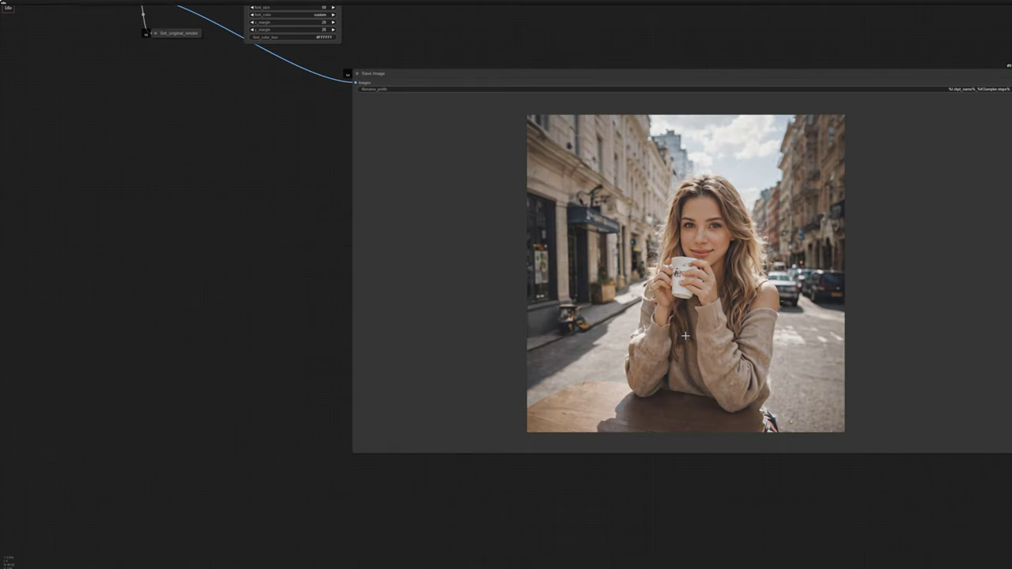
{"action": "scroll", "coordinate": [685, 336], "scroll_direction": "up", "scroll_amount": 4}
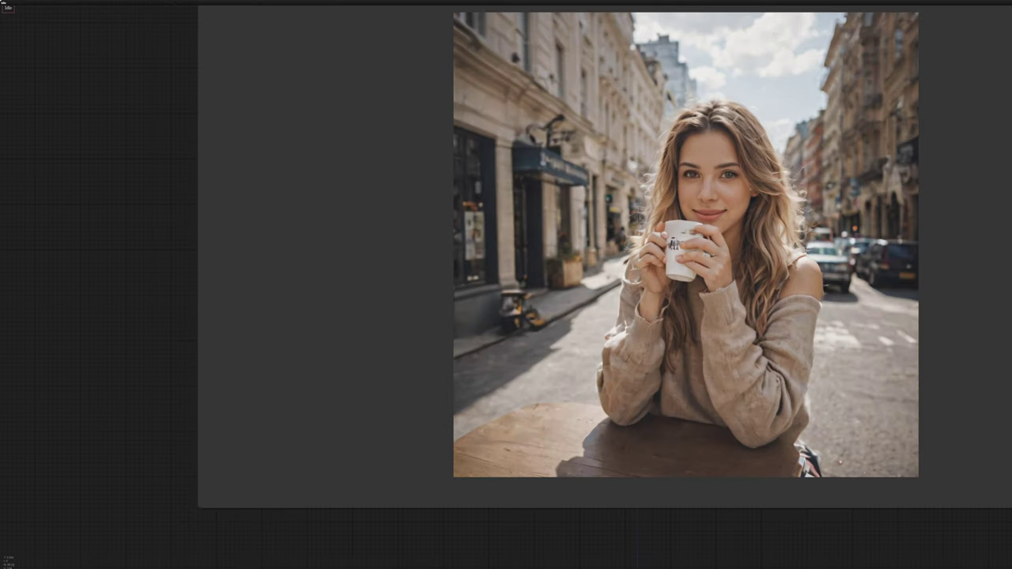
{"action": "scroll", "coordinate": [662, 313], "scroll_direction": "up", "scroll_amount": 3}
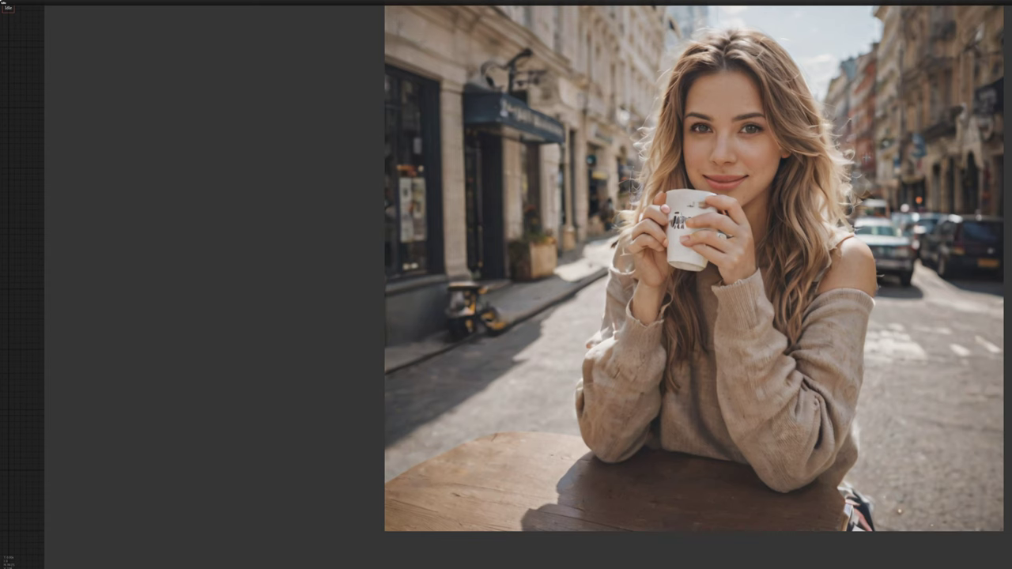
Examine the portrait of the woman with a cup on the street in the Save Image node
{"action": "scroll", "coordinate": [811, 164], "scroll_direction": "up", "scroll_amount": 5}
{"action": "scroll", "coordinate": [678, 161], "scroll_direction": "down", "scroll_amount": 6}
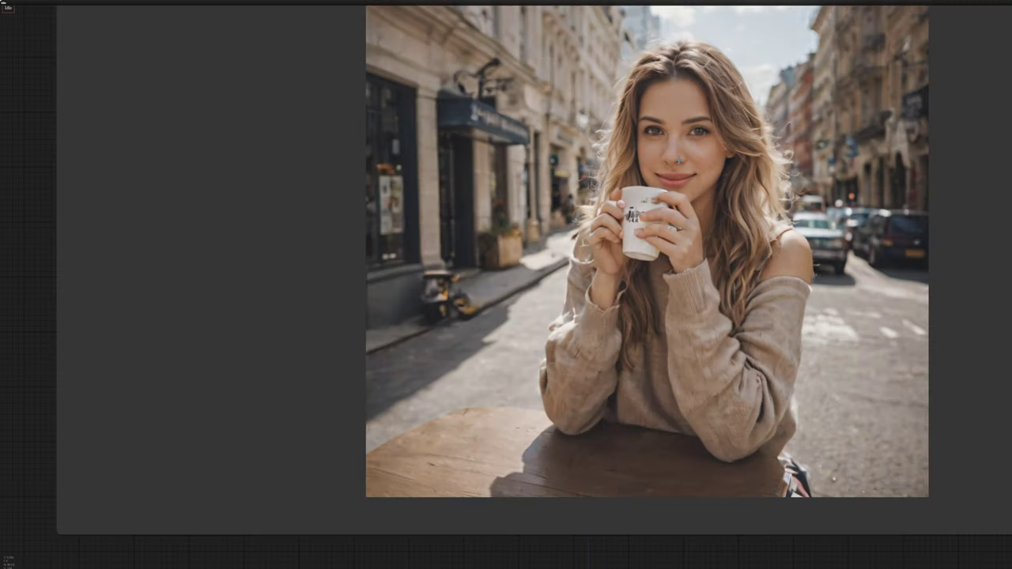
{"action": "scroll", "coordinate": [637, 215], "scroll_direction": "down", "scroll_amount": 1}
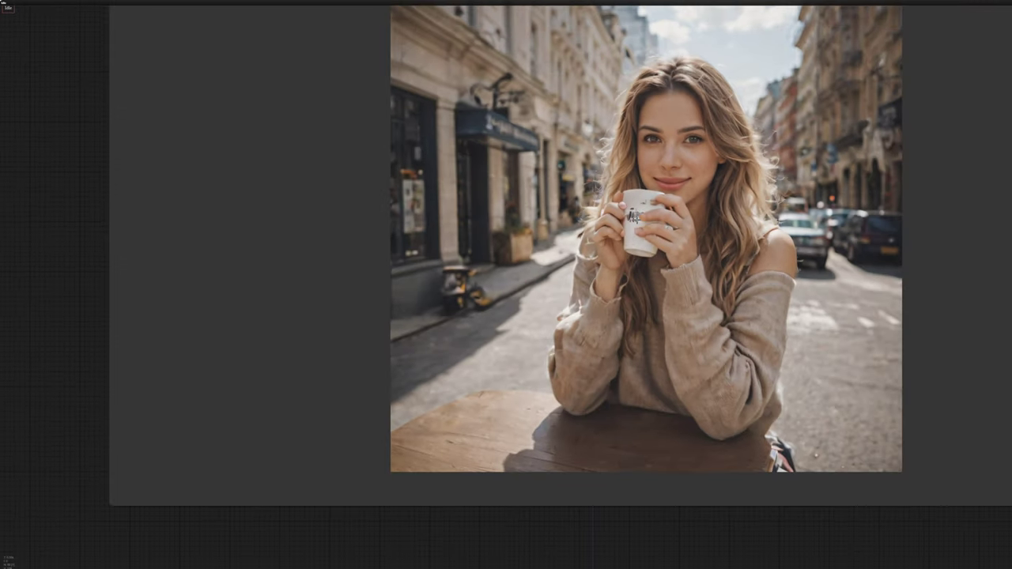
{"action": "scroll", "coordinate": [635, 218], "scroll_direction": "down", "scroll_amount": 3}
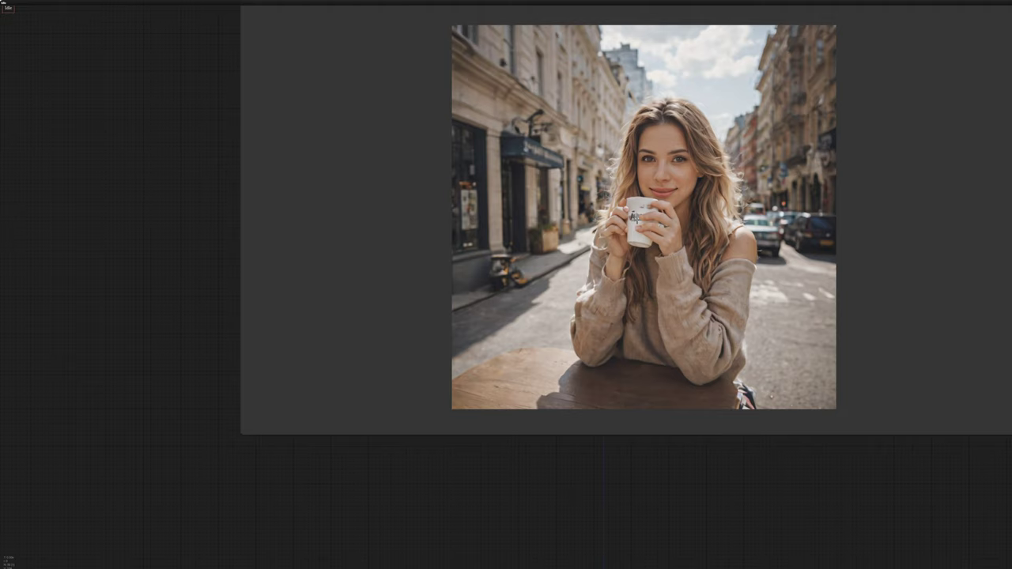
Open the checkpoint choices of the loader node that holds the Lightning checkpoint
{"action": "scroll", "coordinate": [636, 218], "scroll_direction": "down", "scroll_amount": 11}
{"action": "left_click_drag", "start_coordinate": [477, 245], "coordinate": [739, 269]}
{"action": "left_click_drag", "start_coordinate": [384, 256], "coordinate": [720, 268]}
{"action": "scroll", "coordinate": [436, 181], "scroll_direction": "up", "scroll_amount": 5}
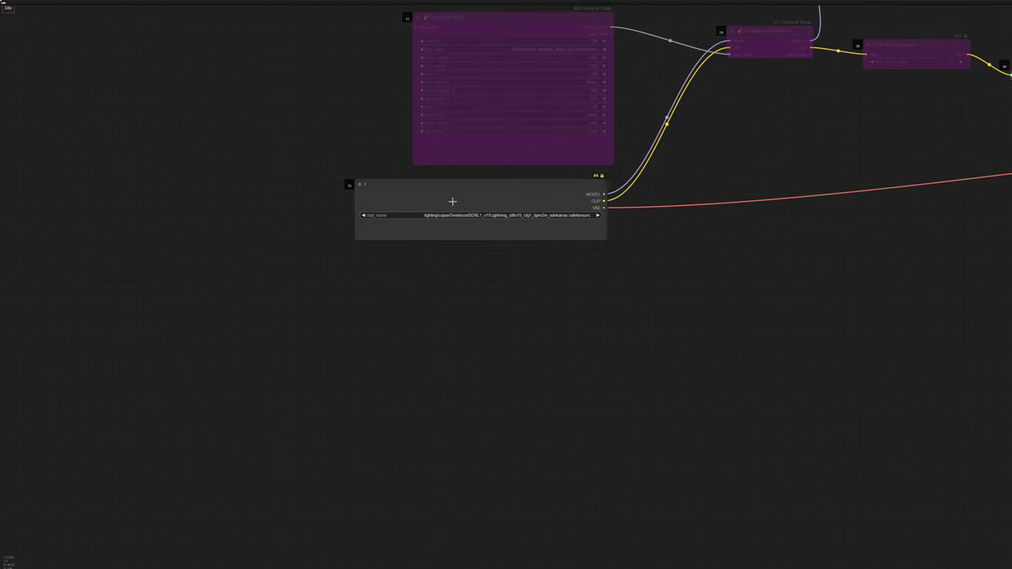
{"action": "left_click", "coordinate": [452, 215]}
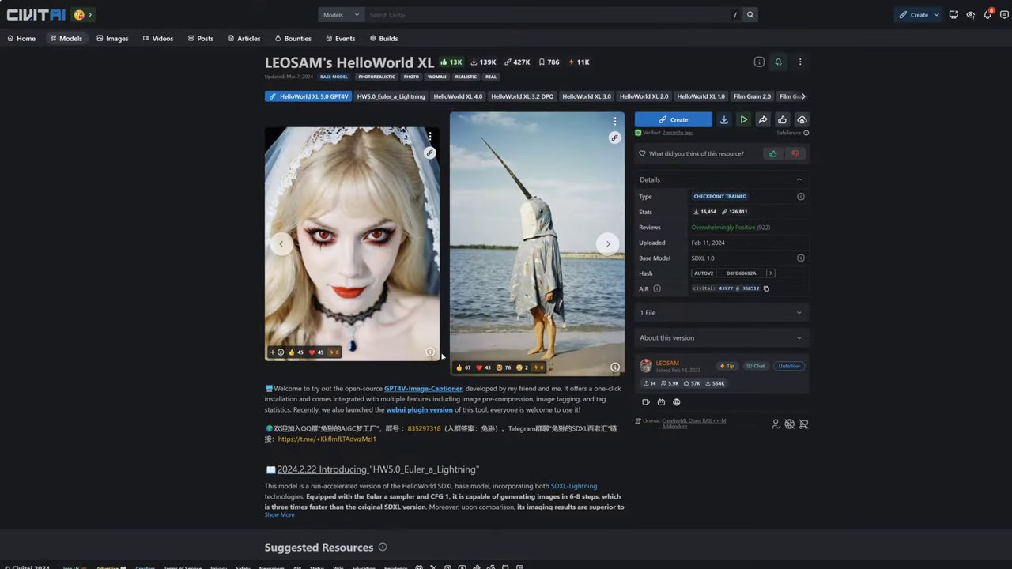
Examine the recommended sampler, CFG scale and step settings for HW5.0_Euler_a_Lightning on the LEOSAM's HelloWorld XL Civitai page
{"action": "scroll", "coordinate": [441, 356], "scroll_direction": "down", "scroll_amount": 2}
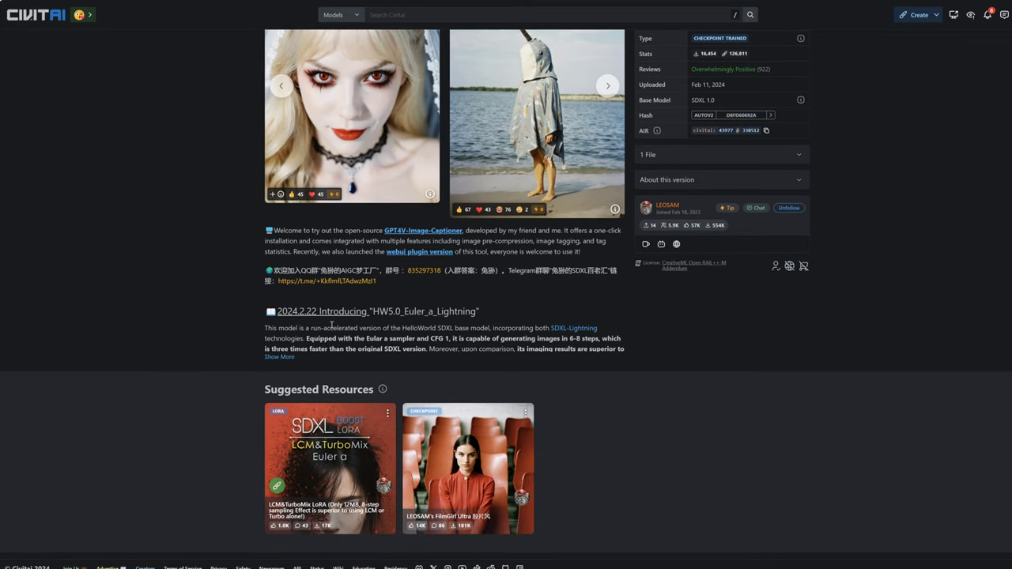
{"action": "scroll", "coordinate": [373, 325], "scroll_direction": "up", "scroll_amount": 2}
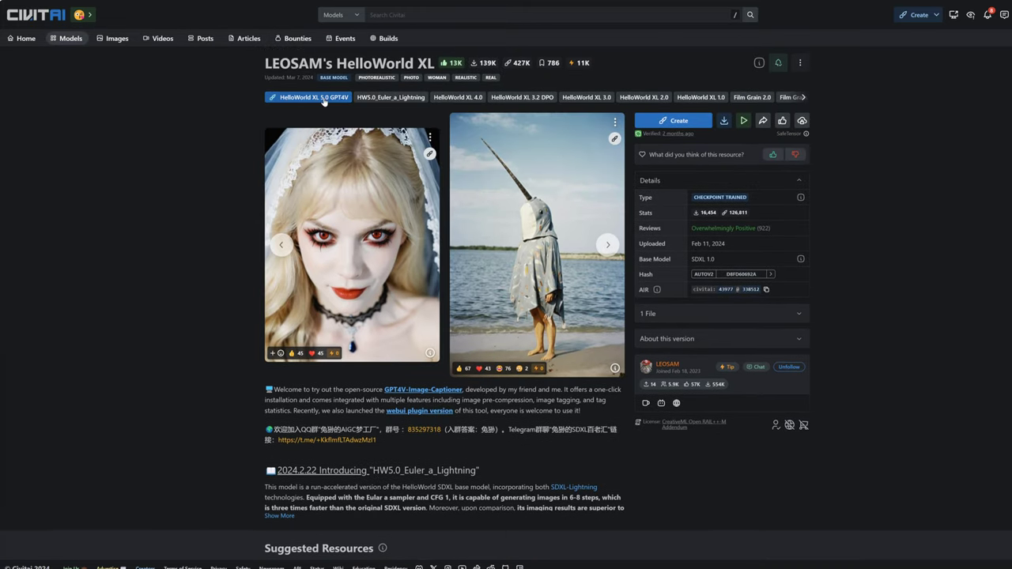
{"action": "scroll", "coordinate": [355, 229], "scroll_direction": "down", "scroll_amount": 3}
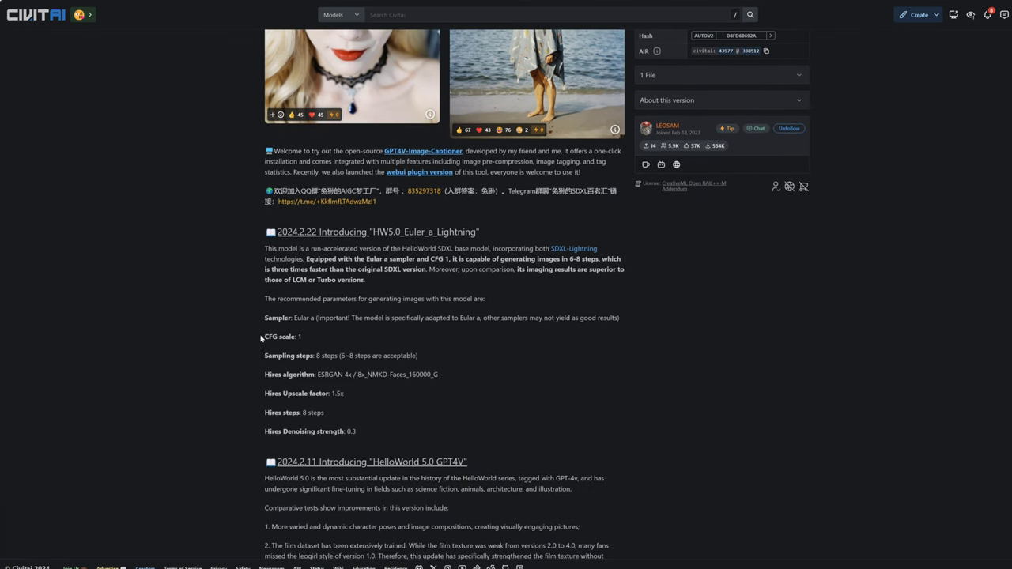
{"action": "left_click_drag", "start_coordinate": [261, 338], "coordinate": [318, 338]}
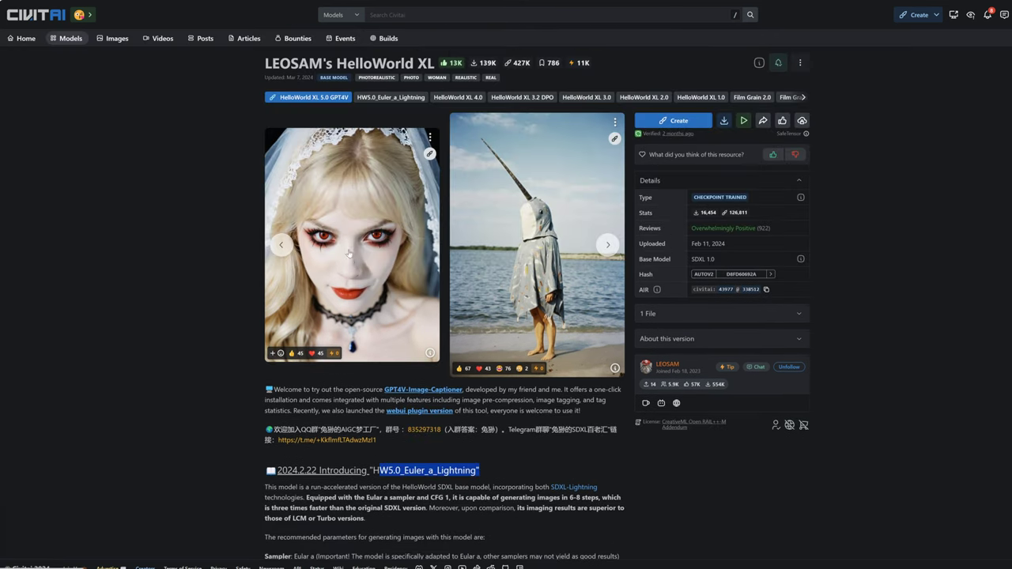
Set the KSampler to 30 steps and a cfg of 7, and queue the prompt
{"action": "left_click", "coordinate": [393, 245]}
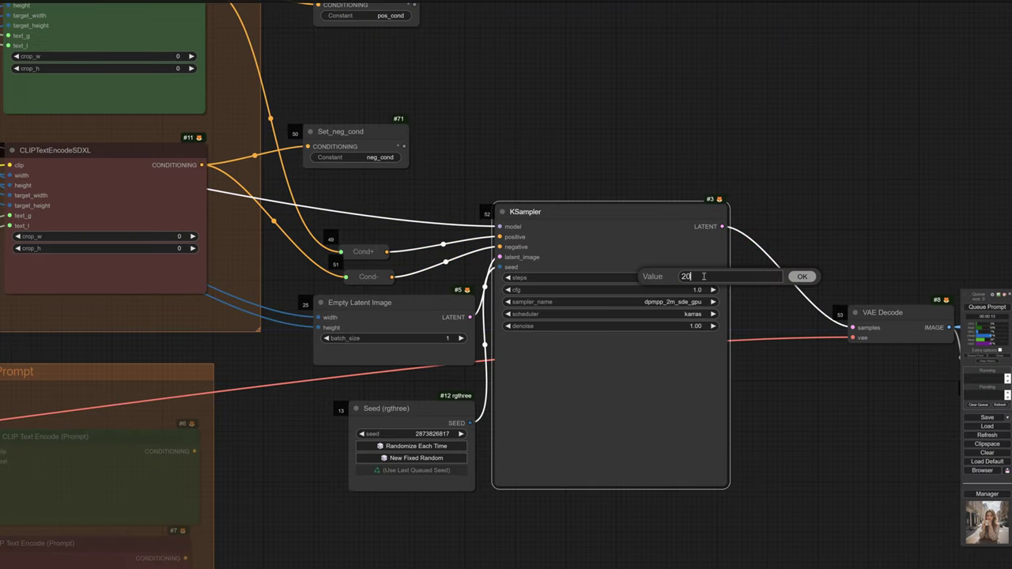
{"action": "key", "text": "Return"}
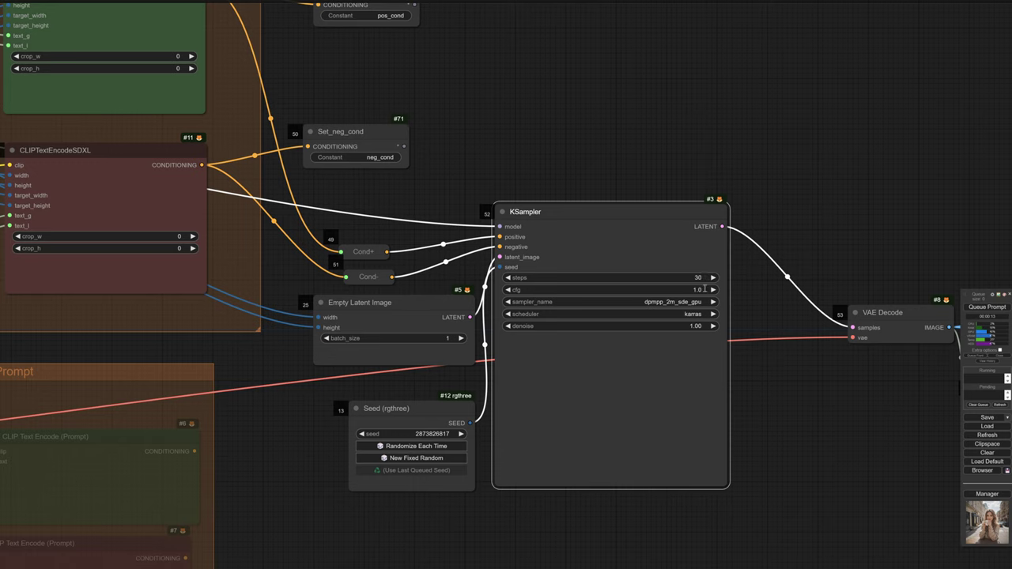
{"action": "left_click", "coordinate": [704, 289]}
{"action": "type", "text": "7"}
{"action": "key", "text": "Return"}
{"action": "left_click", "coordinate": [988, 307]}
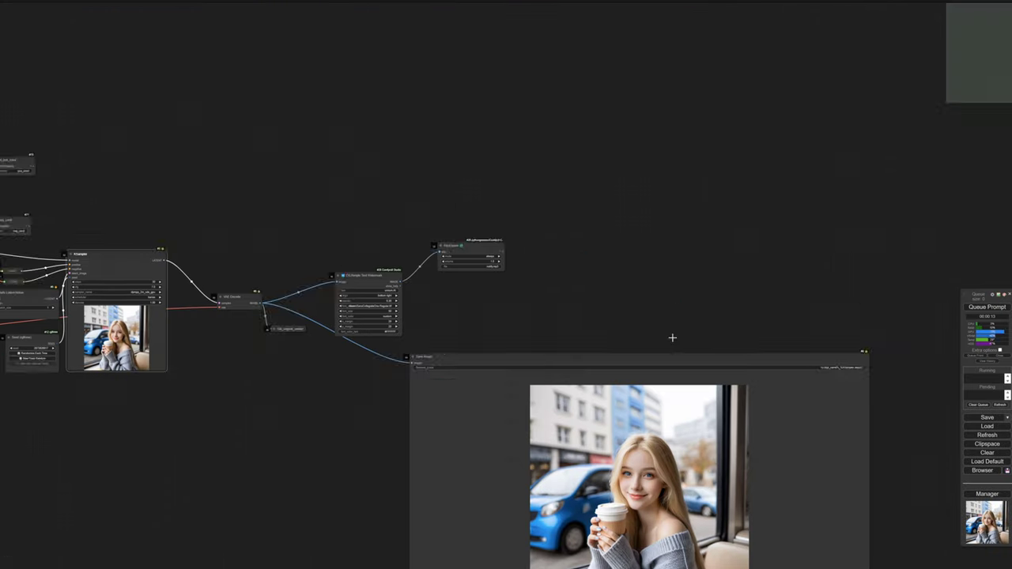
Inspect the newly generated portrait in the Save Image node up close
{"action": "left_click_drag", "start_coordinate": [672, 337], "coordinate": [598, 75]}
{"action": "scroll", "coordinate": [540, 279], "scroll_direction": "up", "scroll_amount": 5}
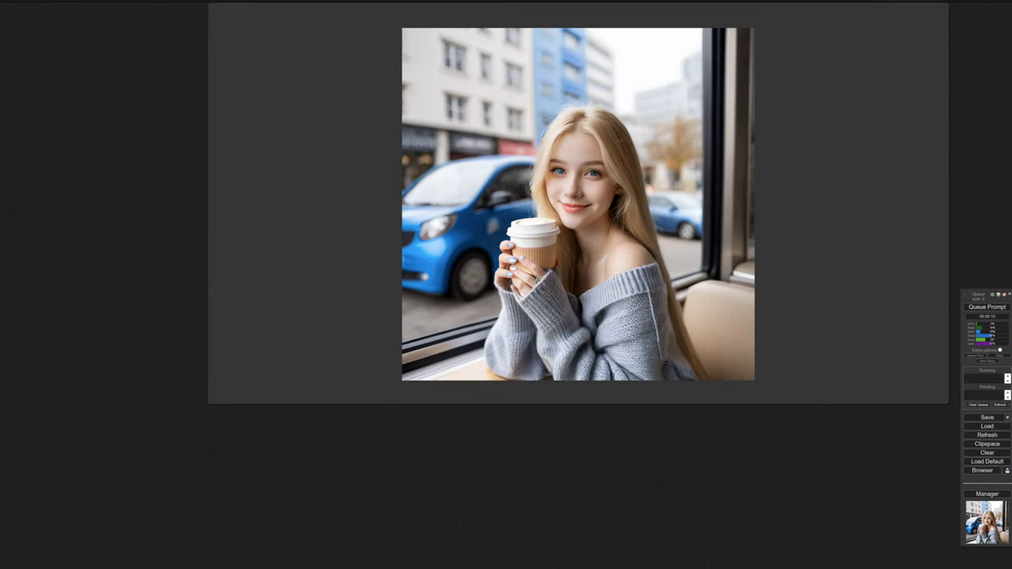
{"action": "scroll", "coordinate": [538, 212], "scroll_direction": "up", "scroll_amount": 5}
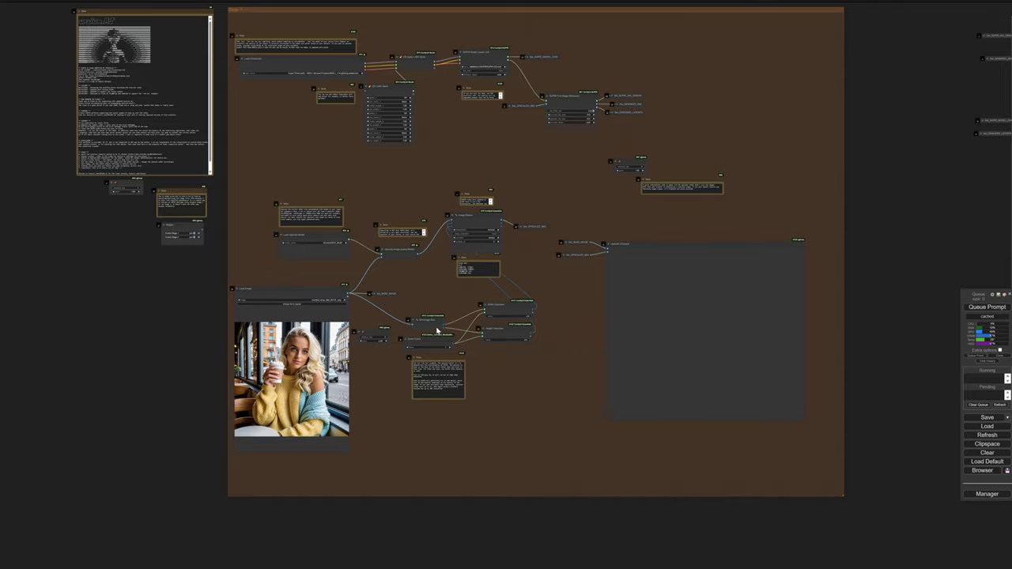
Choose the checkpoint in the Load Checkpoint node of the SUPIR V2 workflow
{"action": "left_click_drag", "start_coordinate": [439, 330], "coordinate": [714, 189]}
{"action": "scroll", "coordinate": [561, 218], "scroll_direction": "up", "scroll_amount": 11}
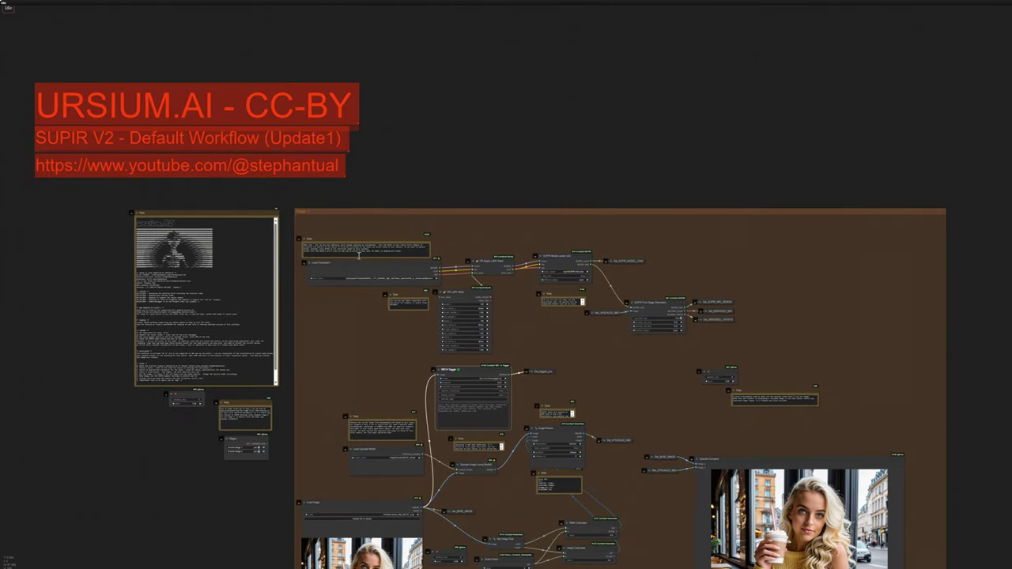
{"action": "scroll", "coordinate": [415, 232], "scroll_direction": "up", "scroll_amount": 1}
{"action": "scroll", "coordinate": [340, 288], "scroll_direction": "up", "scroll_amount": 10}
{"action": "left_click", "coordinate": [387, 279]}
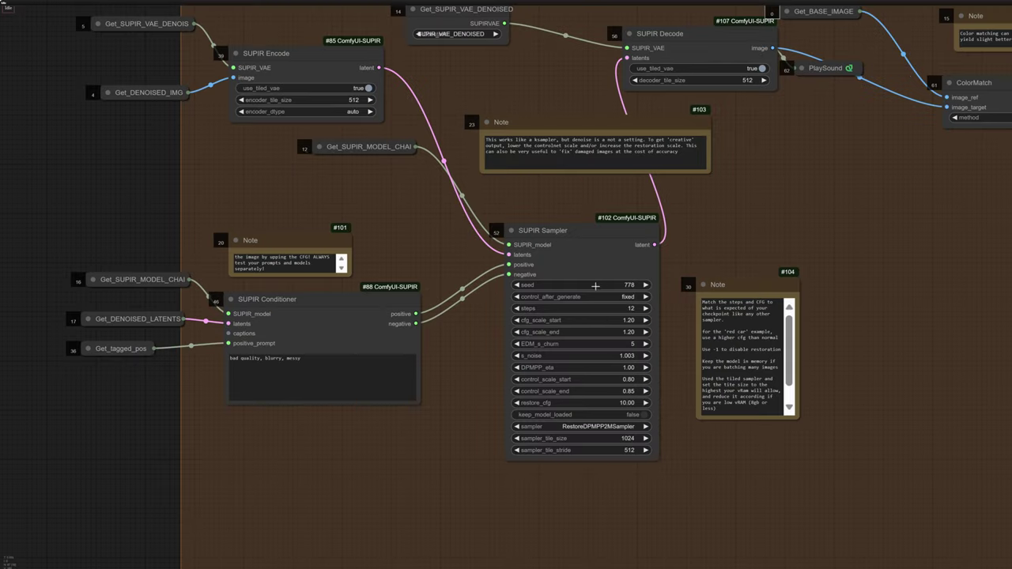
Set the SUPIR Sampler's cfg_scale_start and cfg_scale_end to 7 and its steps to 30
{"action": "left_click", "coordinate": [595, 320]}
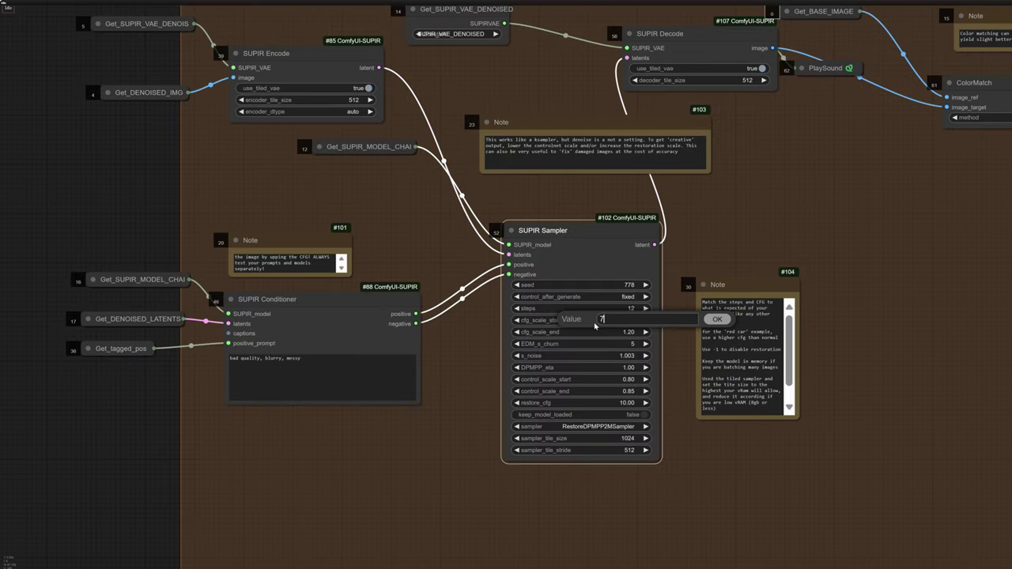
{"action": "key", "text": "Return"}
{"action": "left_click", "coordinate": [596, 329]}
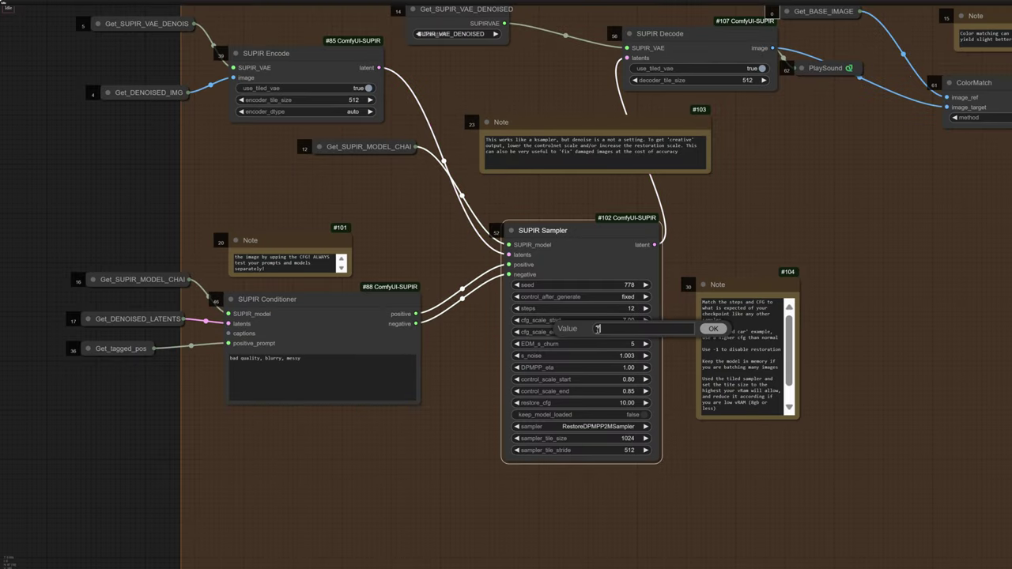
{"action": "key", "text": "Return"}
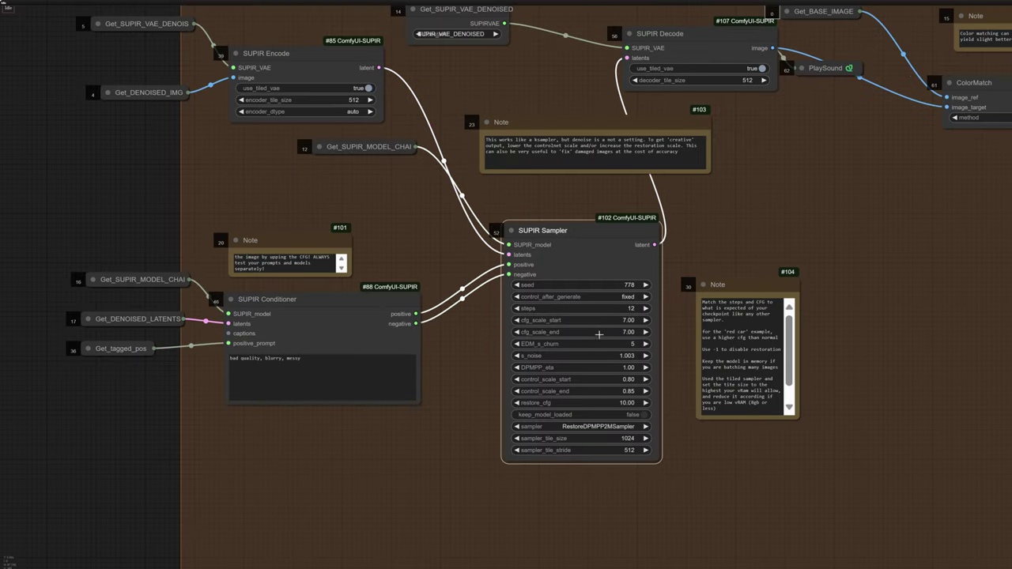
{"action": "left_click", "coordinate": [600, 309]}
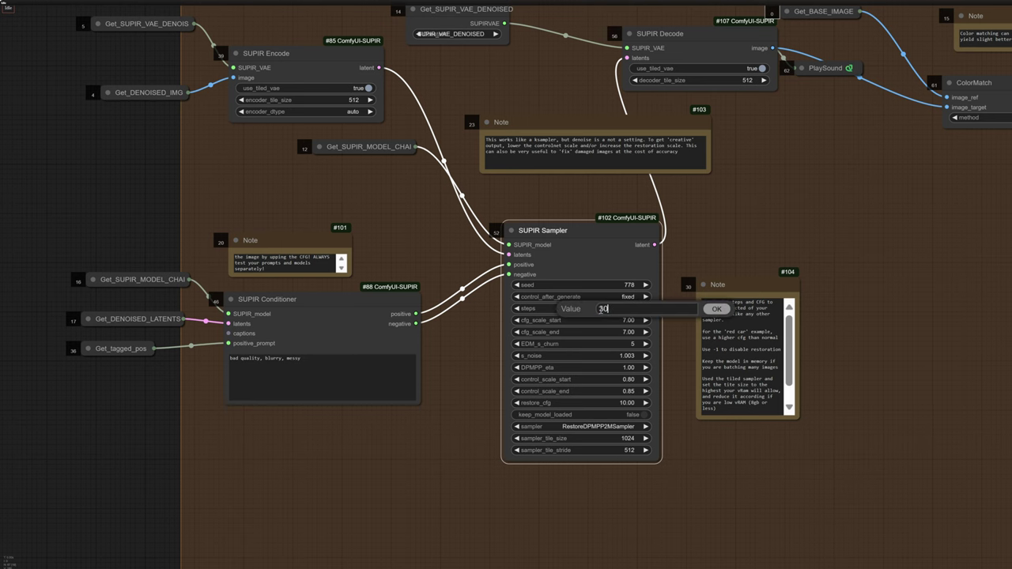
{"action": "key", "text": "Return"}
Queue the SUPIR workflow for the portrait of the woman in the yellow sweater
{"action": "scroll", "coordinate": [736, 356], "scroll_direction": "down", "scroll_amount": 3}
{"action": "scroll", "coordinate": [690, 348], "scroll_direction": "down", "scroll_amount": 5}
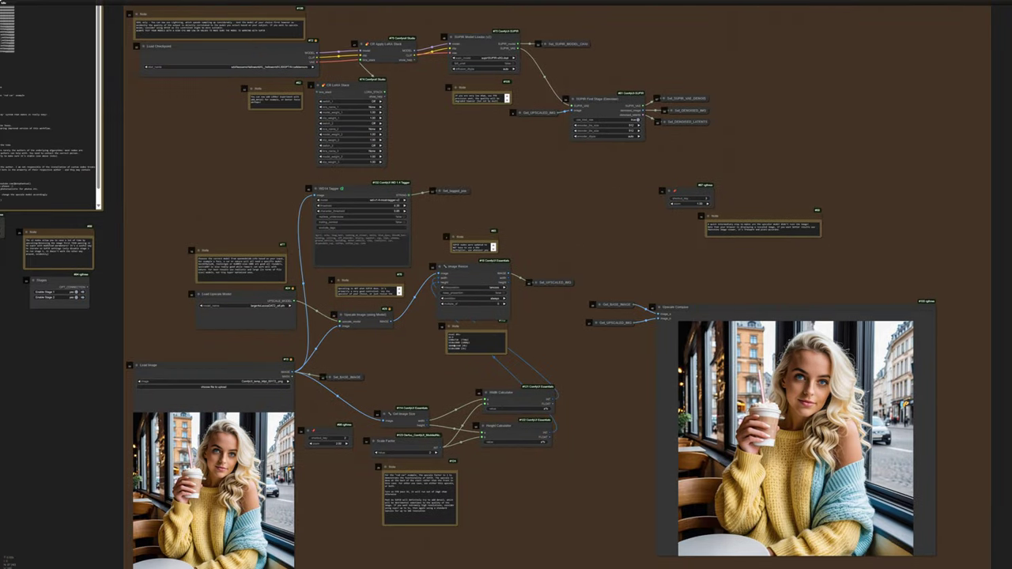
{"action": "key", "text": "ctrl+Return"}
Review the WD14 Tagger output and select large\4xLexicaDAT2_otf.pth in the Load Upscale Model node
{"action": "scroll", "coordinate": [291, 241], "scroll_direction": "up", "scroll_amount": 8}
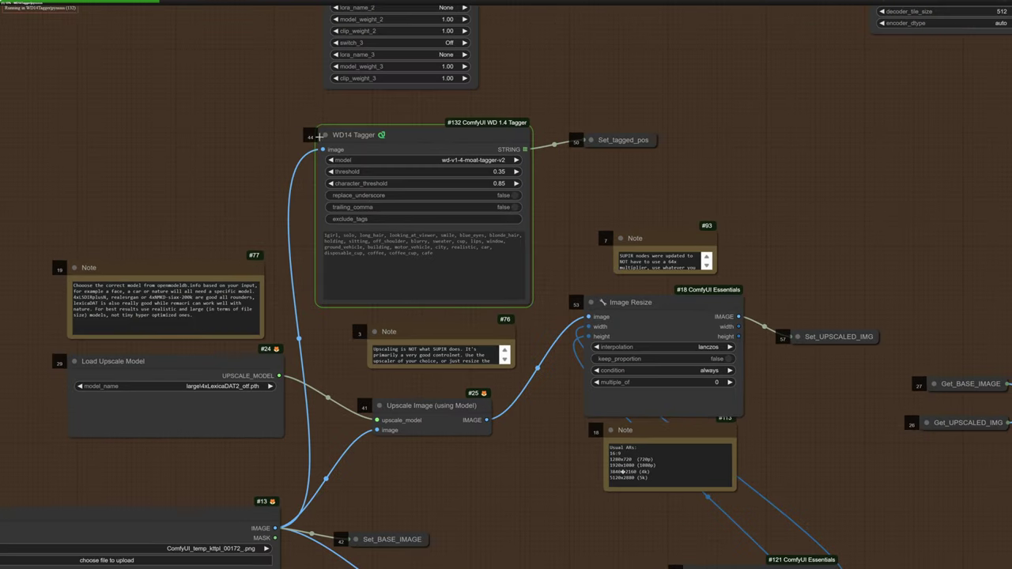
{"action": "left_click_drag", "start_coordinate": [363, 367], "coordinate": [562, 262]}
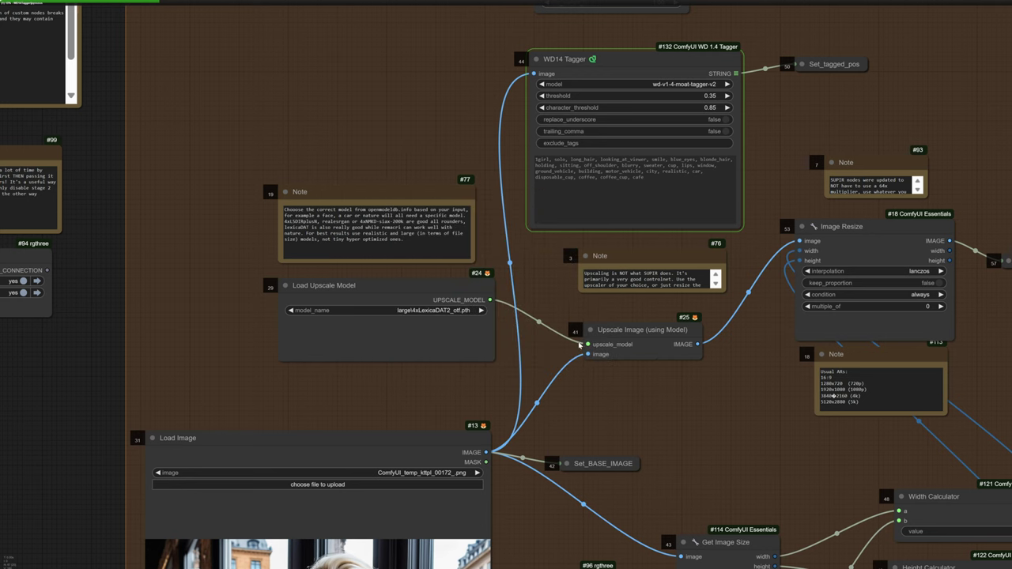
{"action": "left_click_drag", "start_coordinate": [348, 365], "coordinate": [389, 245]}
{"action": "scroll", "coordinate": [464, 211], "scroll_direction": "up", "scroll_amount": 10}
{"action": "left_click", "coordinate": [317, 261]}
{"action": "scroll", "coordinate": [511, 175], "scroll_direction": "down", "scroll_amount": 10}
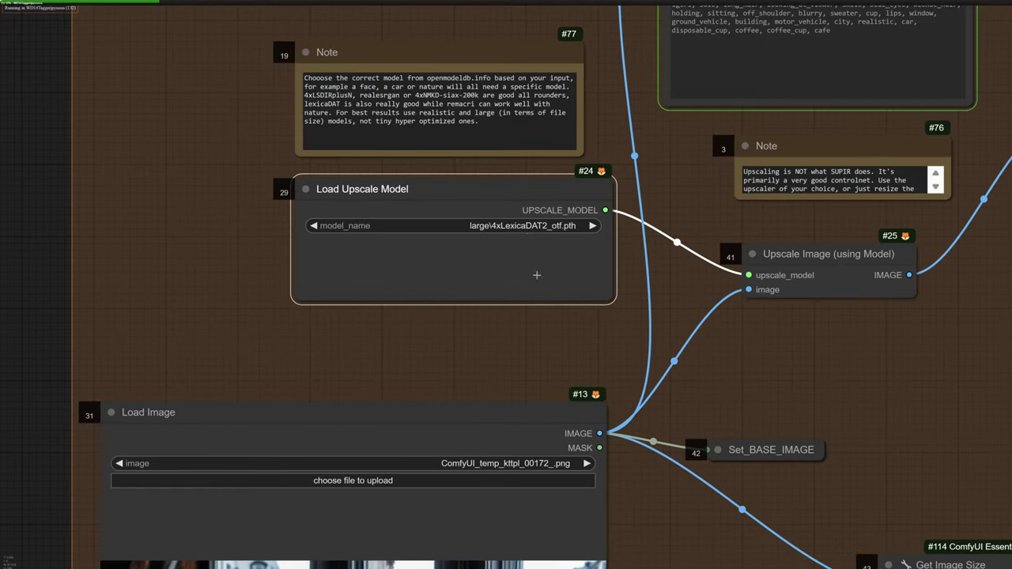
{"action": "left_click", "coordinate": [467, 226]}
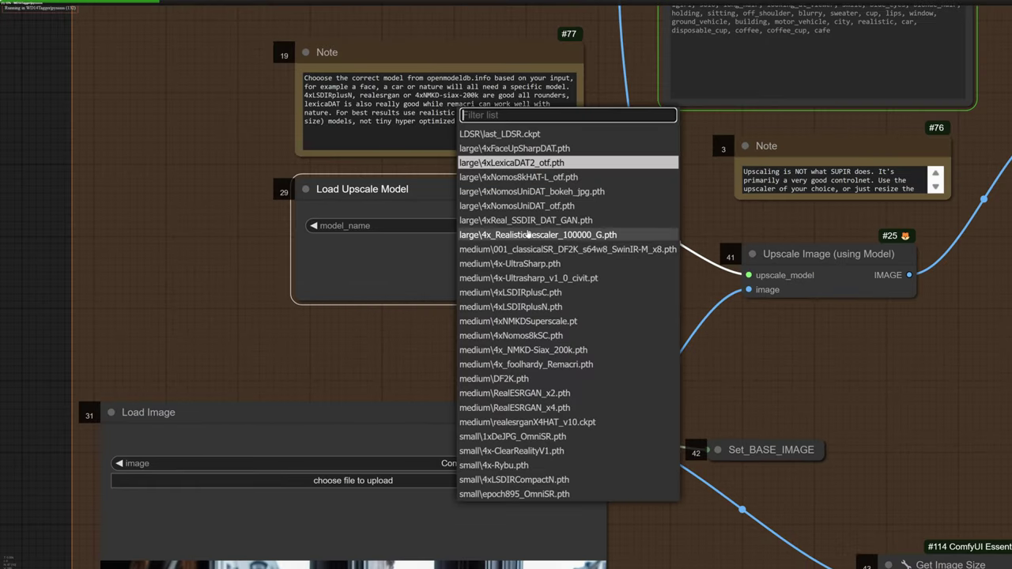
{"action": "left_click", "coordinate": [525, 163]}
Check the Scale Factor and its note, and compare the base and upscaled images in the Upscale Compare node
{"action": "scroll", "coordinate": [377, 134], "scroll_direction": "down", "scroll_amount": 5}
{"action": "left_click_drag", "start_coordinate": [395, 150], "coordinate": [226, 59]}
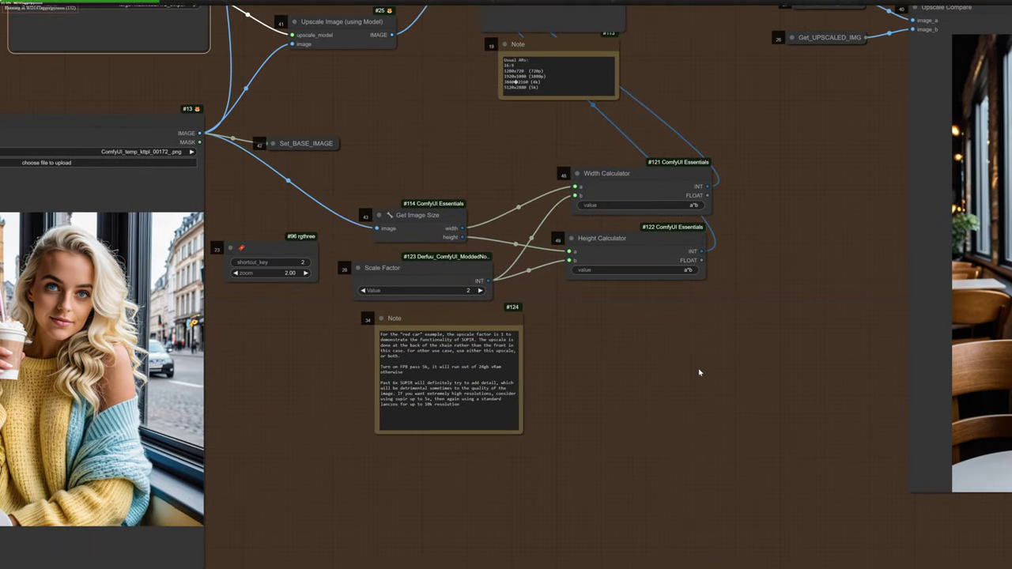
{"action": "left_click_drag", "start_coordinate": [699, 371], "coordinate": [111, 339]}
{"action": "scroll", "coordinate": [407, 257], "scroll_direction": "up", "scroll_amount": 1}
{"action": "left_click_drag", "start_coordinate": [407, 258], "coordinate": [387, 306]}
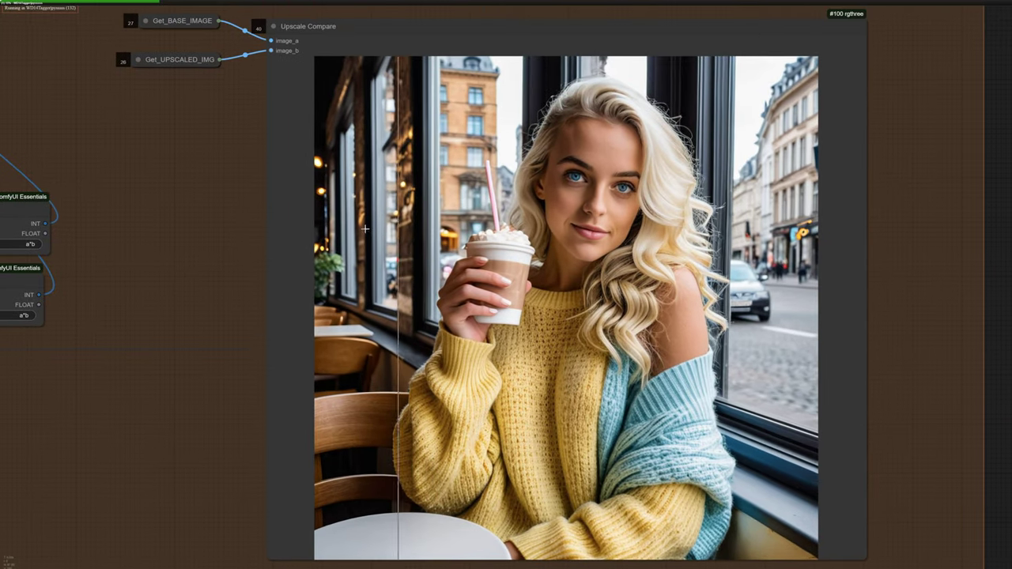
{"action": "left_click_drag", "start_coordinate": [294, 107], "coordinate": [324, 124]}
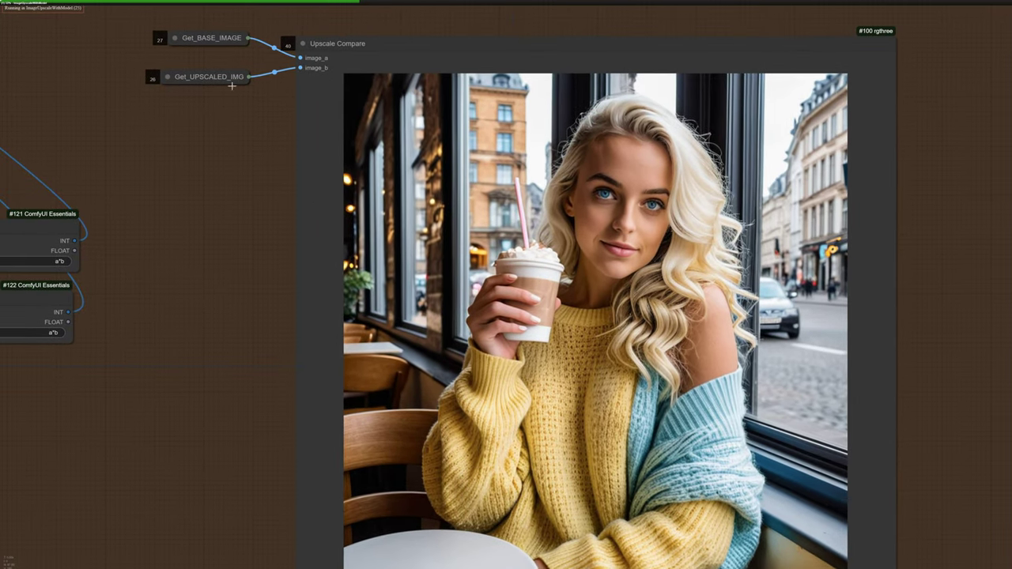
{"action": "scroll", "coordinate": [378, 265], "scroll_direction": "up", "scroll_amount": 5}
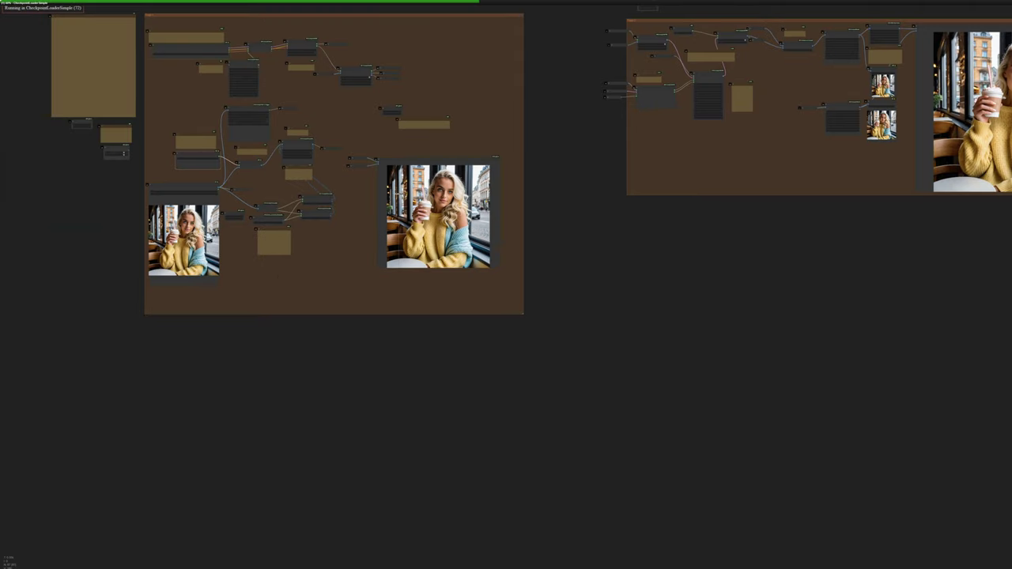
Check the fp8_unet option in SUPIR Model Loader (v2) and the tile sizes in SUPIR First Stage (Denoiser)
{"action": "scroll", "coordinate": [395, 191], "scroll_direction": "up", "scroll_amount": 10}
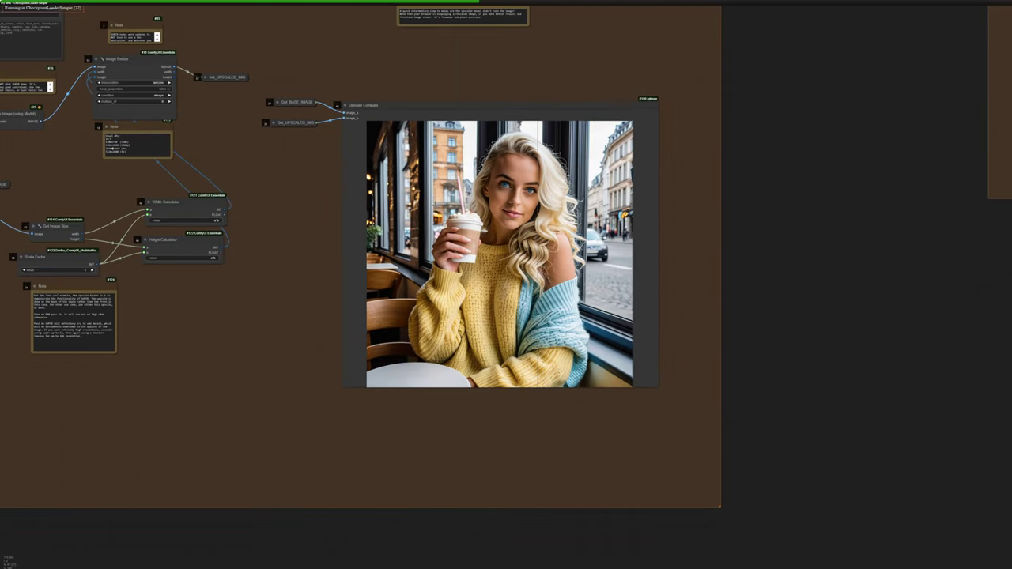
{"action": "left_click_drag", "start_coordinate": [846, 124], "coordinate": [387, 276]}
{"action": "scroll", "coordinate": [386, 275], "scroll_direction": "down", "scroll_amount": 5}
{"action": "left_click_drag", "start_coordinate": [462, 212], "coordinate": [349, 290]}
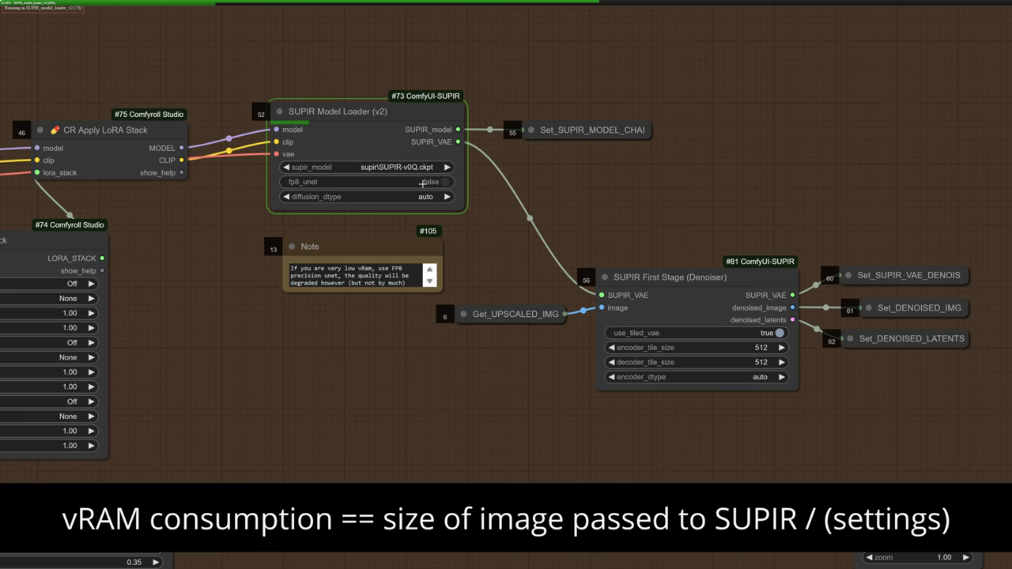
{"action": "left_click_drag", "start_coordinate": [706, 386], "coordinate": [603, 194]}
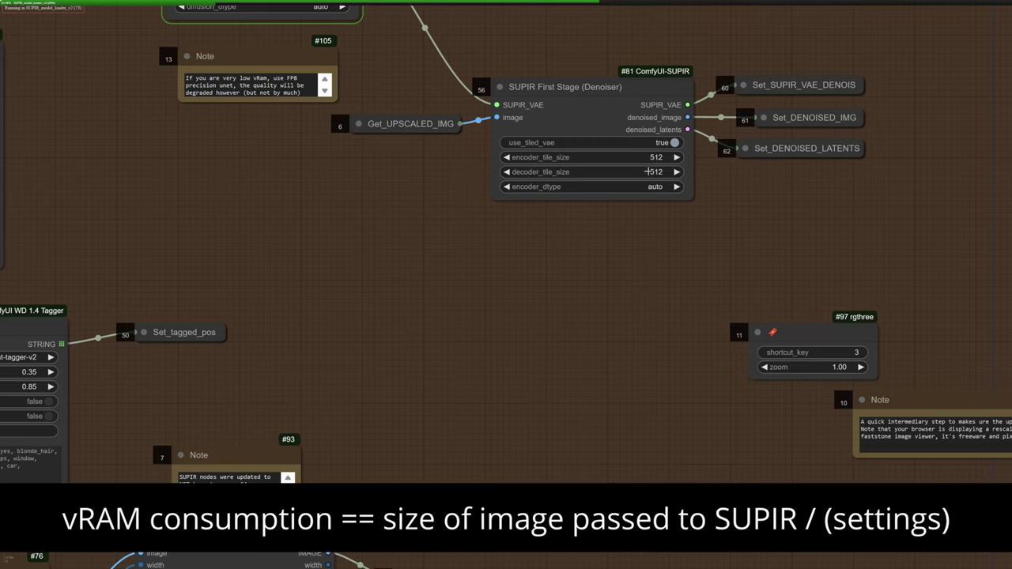
Review the SUPIR Sampler settings and its note, and place the text cursor in the SUPIR Conditioner's negative prompt
{"action": "scroll", "coordinate": [639, 223], "scroll_direction": "down", "scroll_amount": 10}
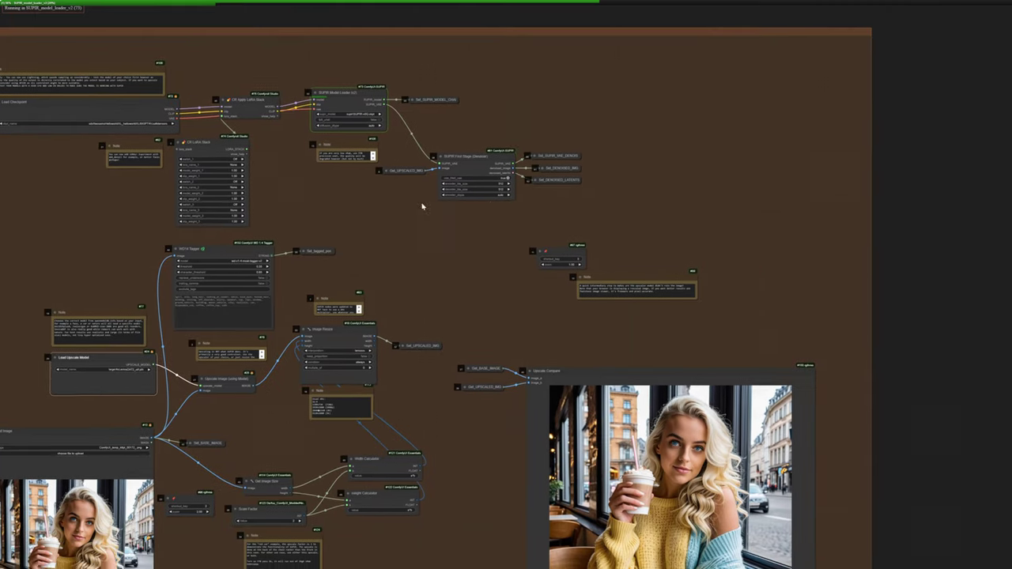
{"action": "left_click_drag", "start_coordinate": [917, 192], "coordinate": [542, 197]}
{"action": "scroll", "coordinate": [503, 210], "scroll_direction": "down", "scroll_amount": 3}
{"action": "left_click_drag", "start_coordinate": [659, 245], "coordinate": [372, 298]}
{"action": "scroll", "coordinate": [372, 297], "scroll_direction": "up", "scroll_amount": 7}
{"action": "scroll", "coordinate": [372, 296], "scroll_direction": "up", "scroll_amount": 2}
{"action": "left_click_drag", "start_coordinate": [367, 255], "coordinate": [378, 277]}
{"action": "left_click", "coordinate": [544, 266]}
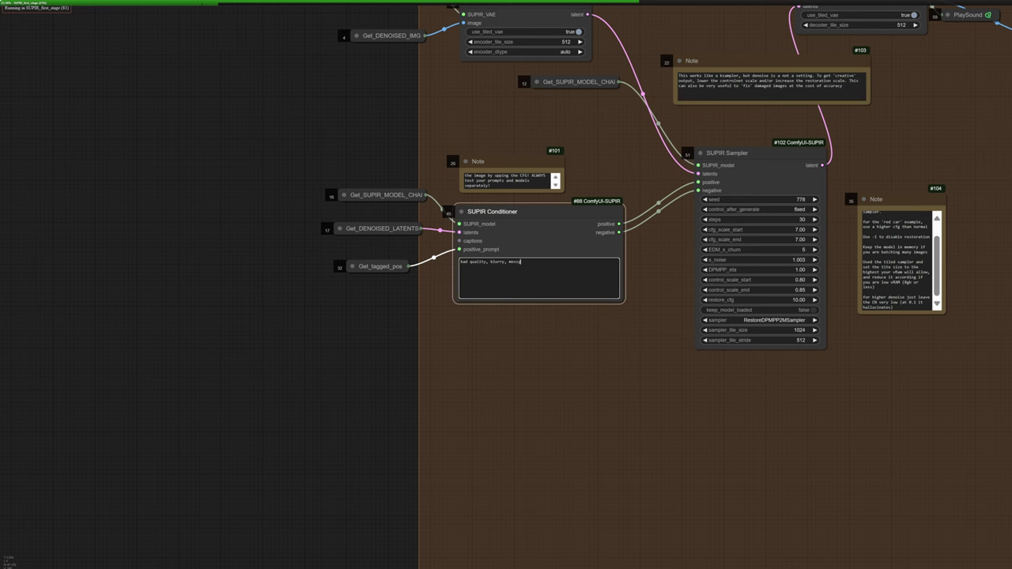
{"action": "scroll", "coordinate": [404, 329], "scroll_direction": "down", "scroll_amount": 10}
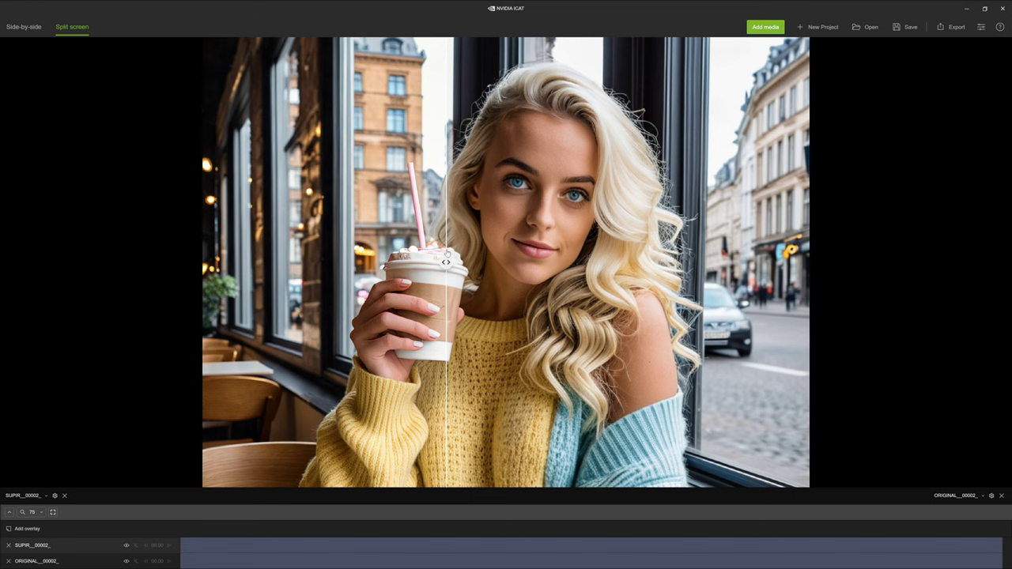
In NVIDIA ICAT, compare the SUPIR and original images across the woman's face in the split-screen view
{"action": "left_click_drag", "start_coordinate": [447, 254], "coordinate": [415, 262]}
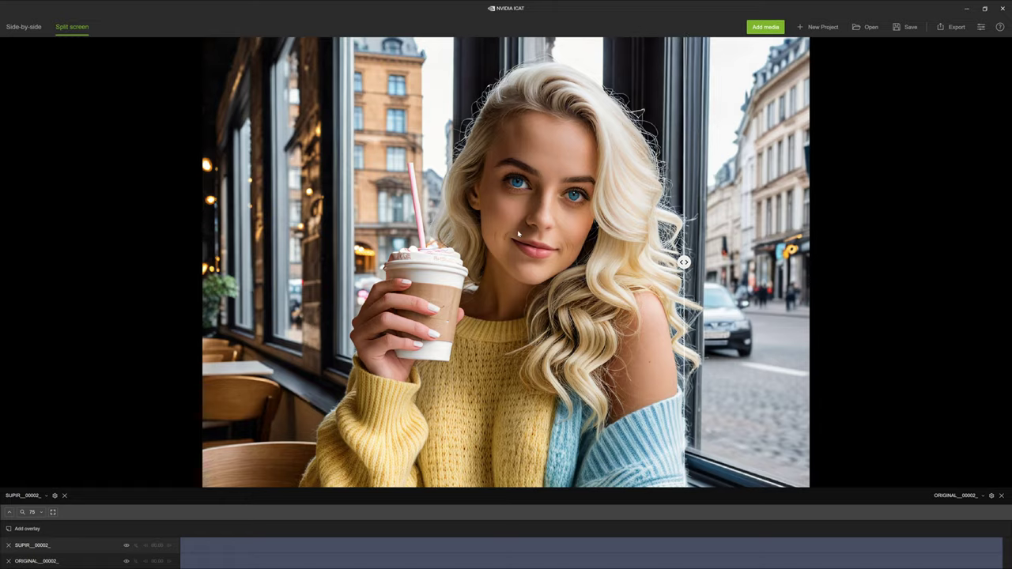
{"action": "scroll", "coordinate": [563, 259], "scroll_direction": "up", "scroll_amount": 8}
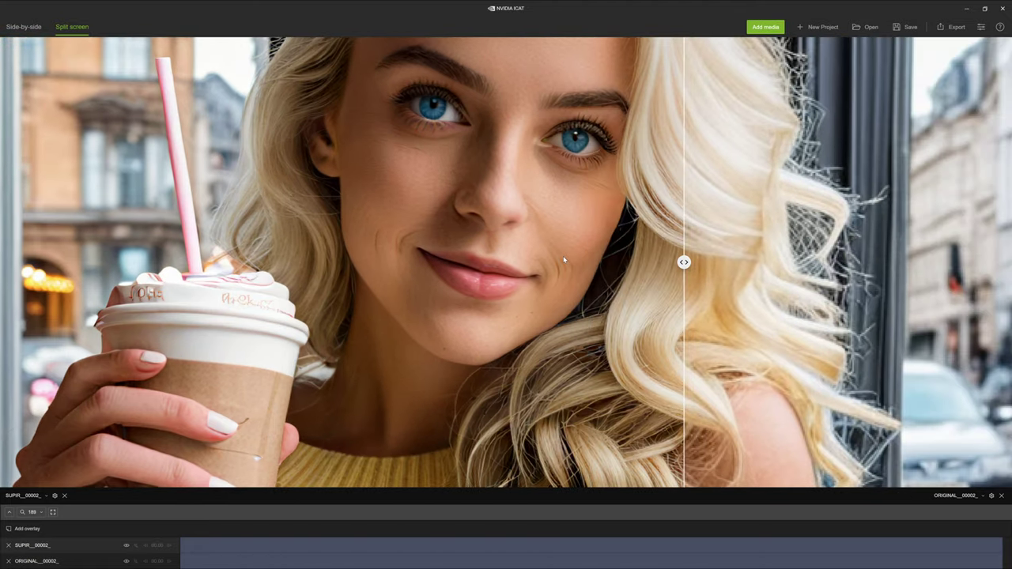
{"action": "left_click_drag", "start_coordinate": [564, 260], "coordinate": [628, 313]}
{"action": "scroll", "coordinate": [599, 285], "scroll_direction": "up", "scroll_amount": 3}
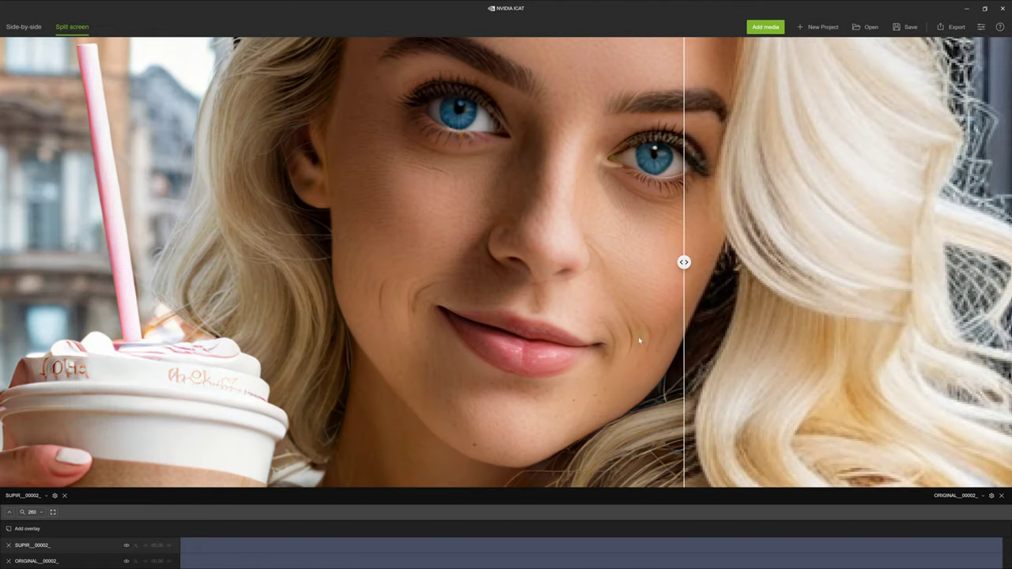
{"action": "left_click_drag", "start_coordinate": [685, 262], "coordinate": [323, 265]}
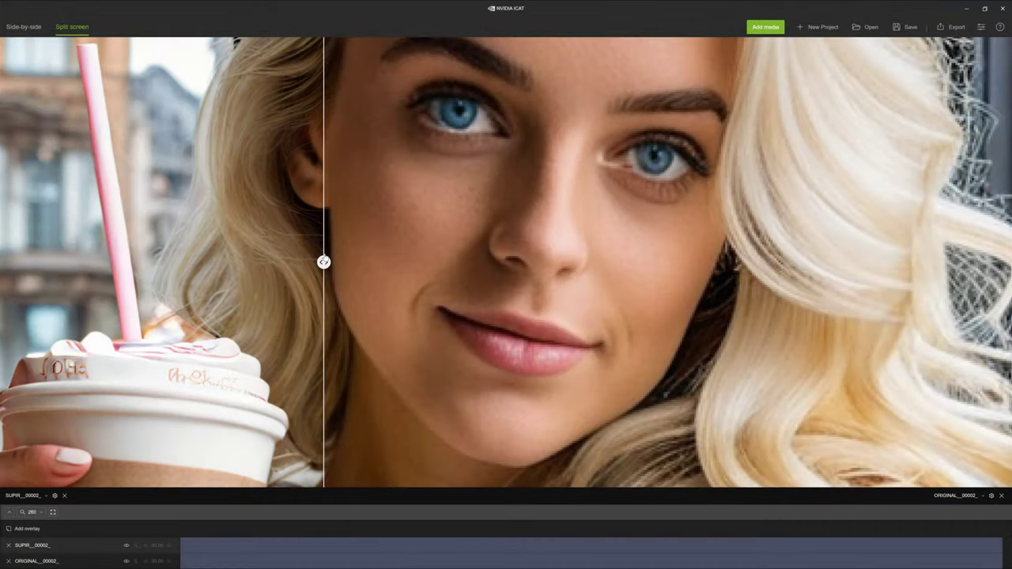
{"action": "left_click_drag", "start_coordinate": [323, 262], "coordinate": [167, 266]}
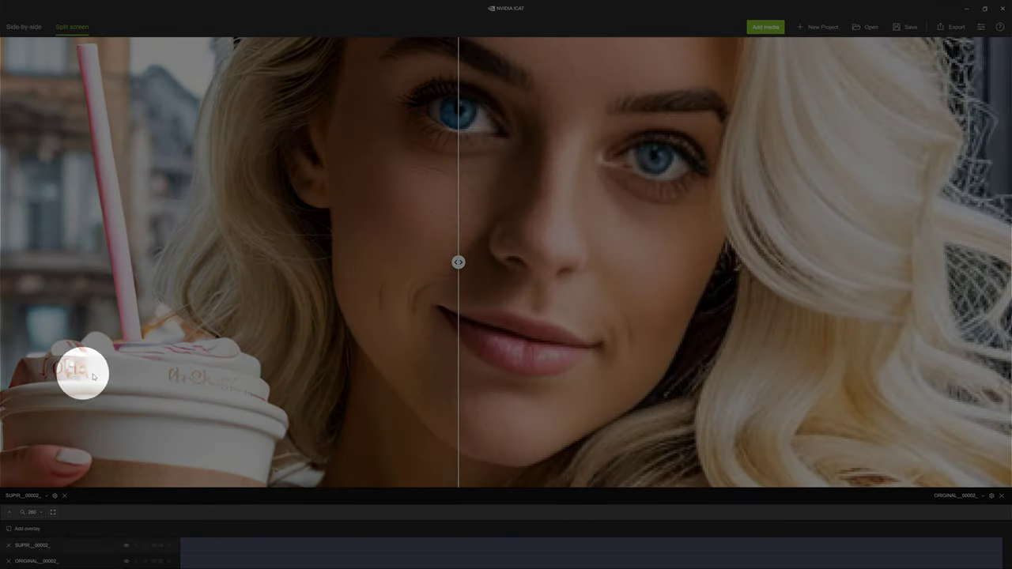
Compare the cup, sweater and hair between the SUPIR and original images in the split-screen view
{"action": "scroll", "coordinate": [208, 294], "scroll_direction": "down", "scroll_amount": 8}
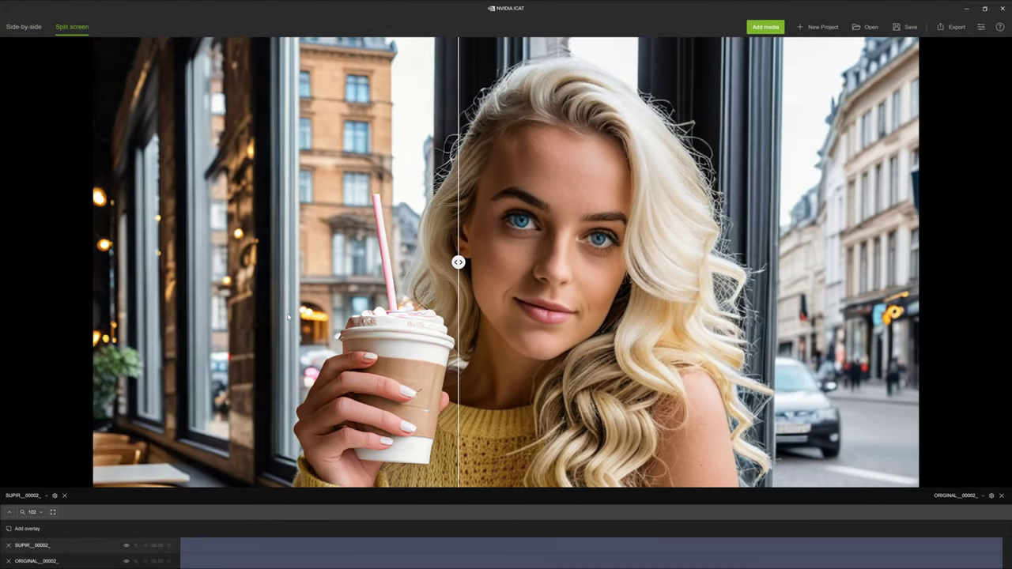
{"action": "scroll", "coordinate": [288, 317], "scroll_direction": "down", "scroll_amount": 5}
{"action": "scroll", "coordinate": [664, 289], "scroll_direction": "up", "scroll_amount": 5}
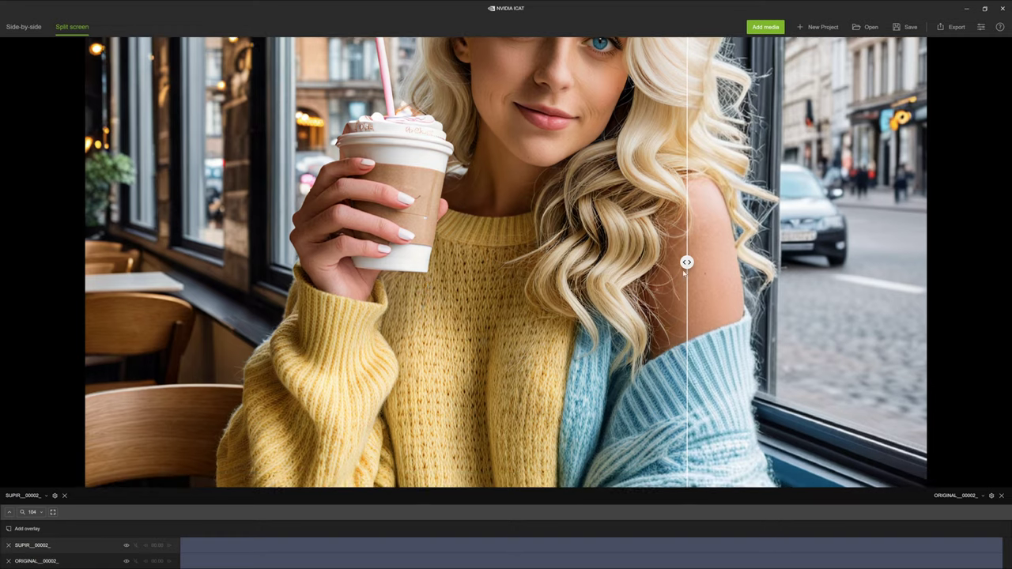
{"action": "scroll", "coordinate": [685, 272], "scroll_direction": "up", "scroll_amount": 4}
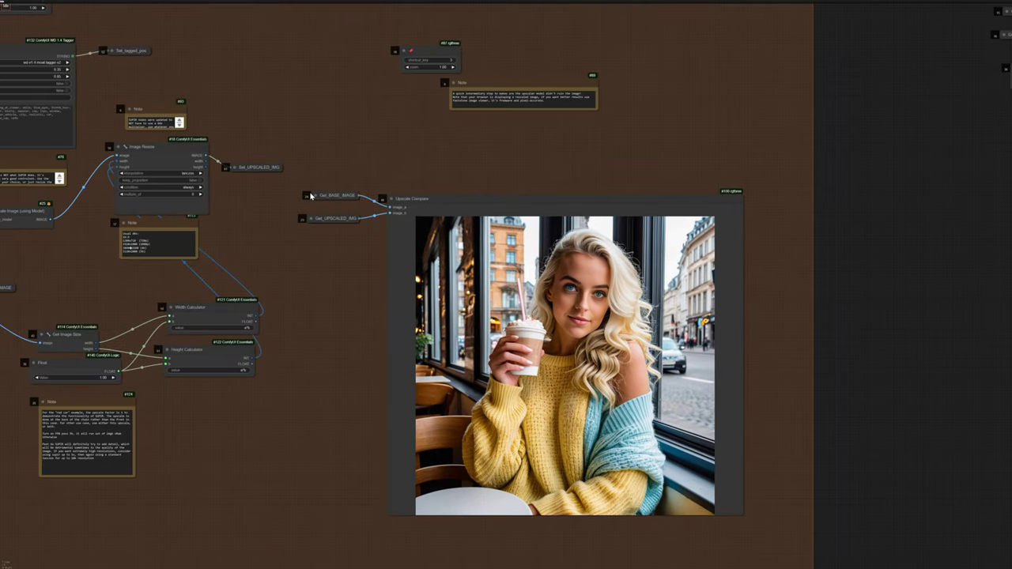
In ComfyUI, bypass the Load Upscale Model and Upscale Image (using Model) nodes
{"action": "scroll", "coordinate": [311, 196], "scroll_direction": "up", "scroll_amount": 8}
{"action": "left_click_drag", "start_coordinate": [343, 199], "coordinate": [361, 248]}
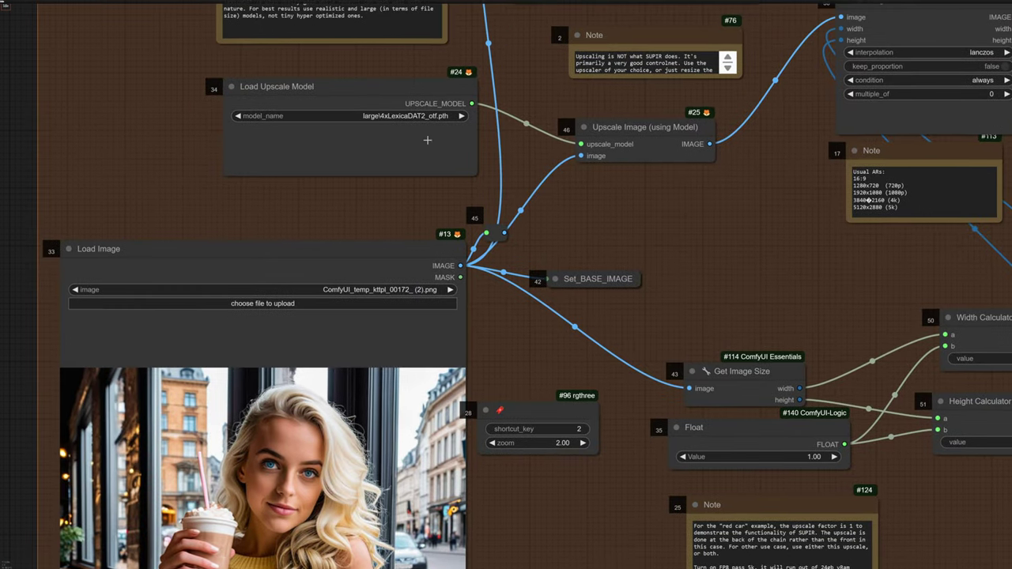
{"action": "right_click", "coordinate": [380, 144]}
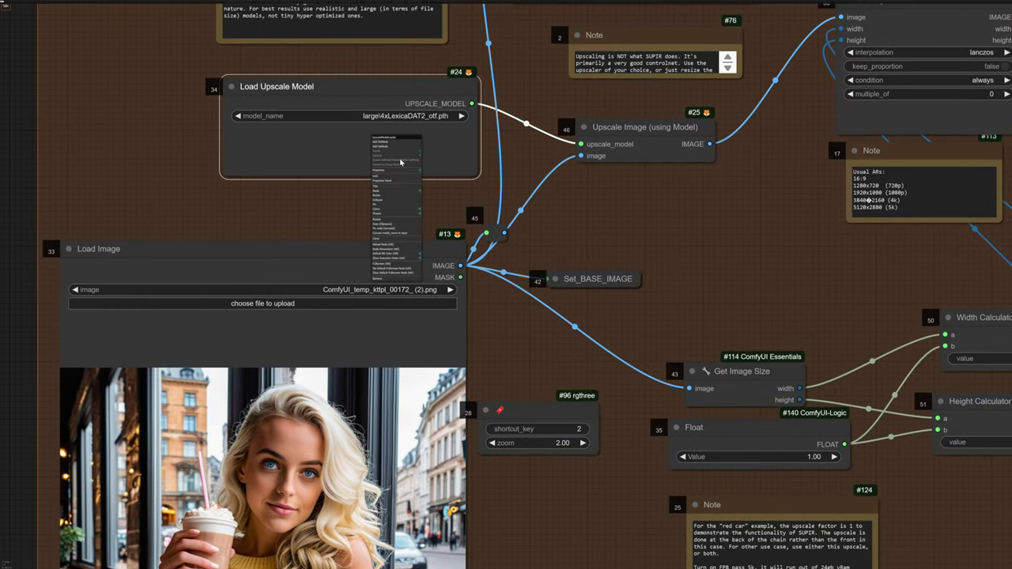
{"action": "left_click", "coordinate": [391, 218]}
{"action": "right_click", "coordinate": [621, 122]}
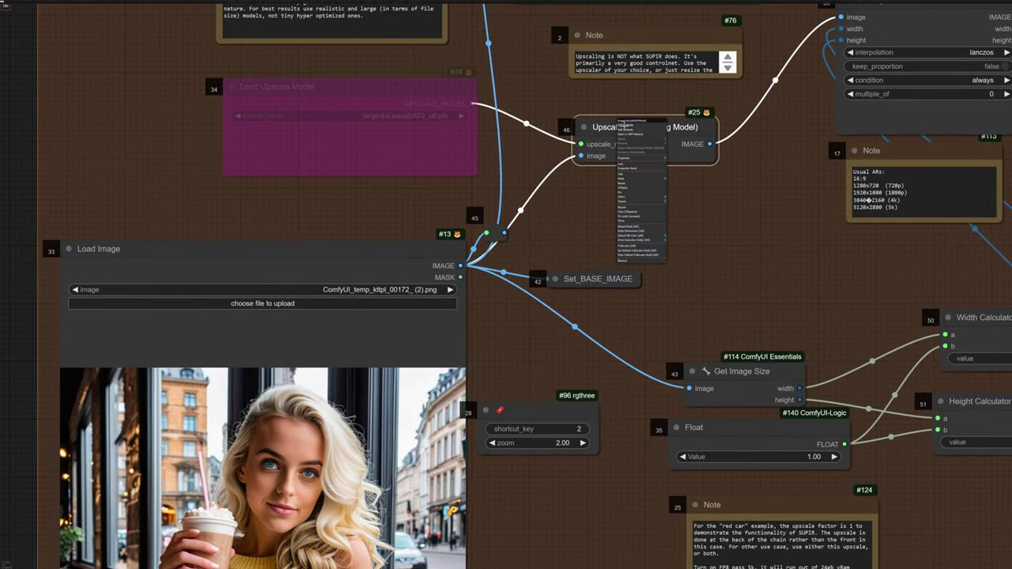
{"action": "left_click", "coordinate": [642, 212]}
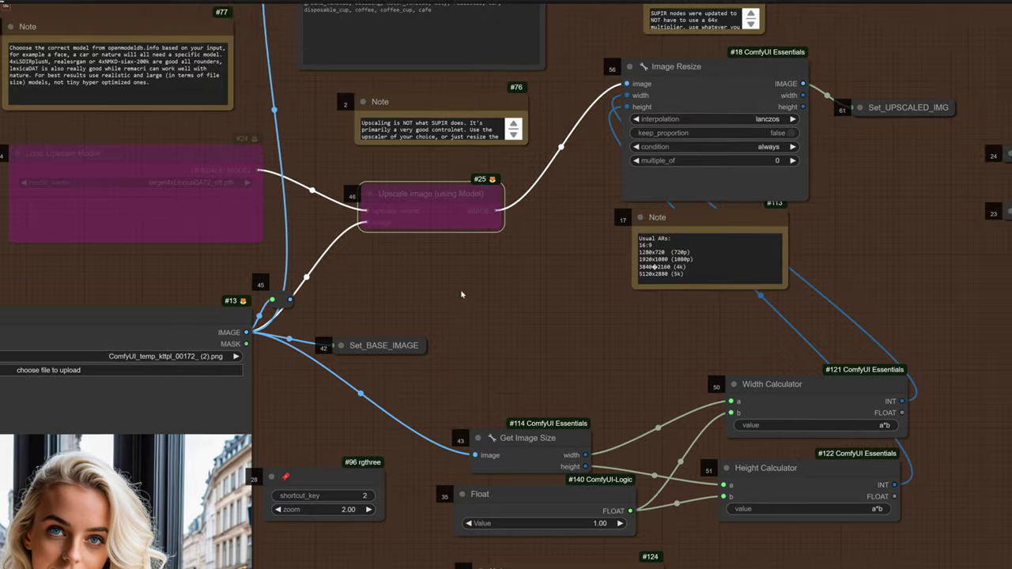
Check the Image Resize node, and set the Float node's upscale factor to 3
{"action": "scroll", "coordinate": [696, 107], "scroll_direction": "up", "scroll_amount": 4}
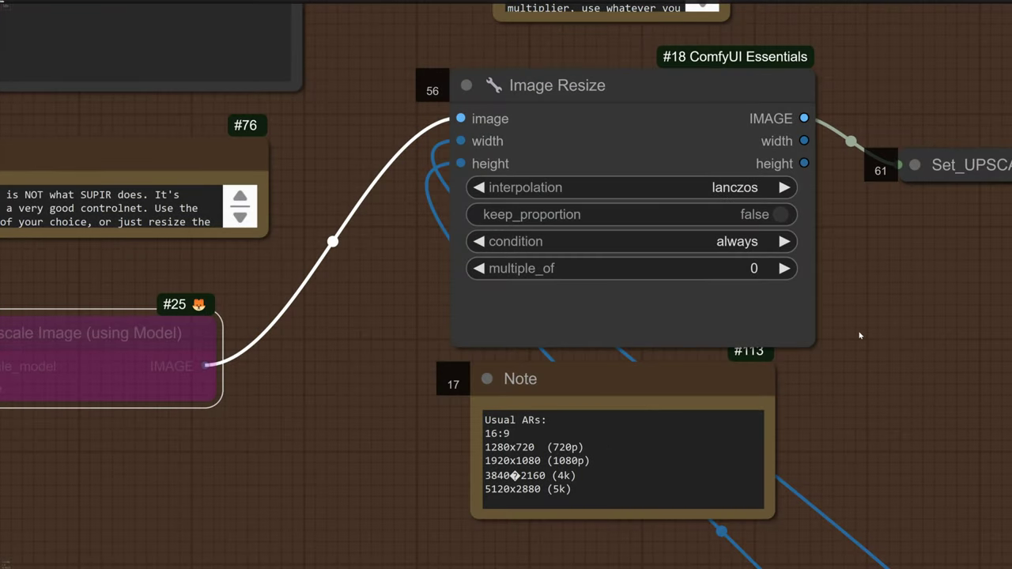
{"action": "scroll", "coordinate": [859, 334], "scroll_direction": "down", "scroll_amount": 4}
{"action": "left_click_drag", "start_coordinate": [428, 558], "coordinate": [518, 231]}
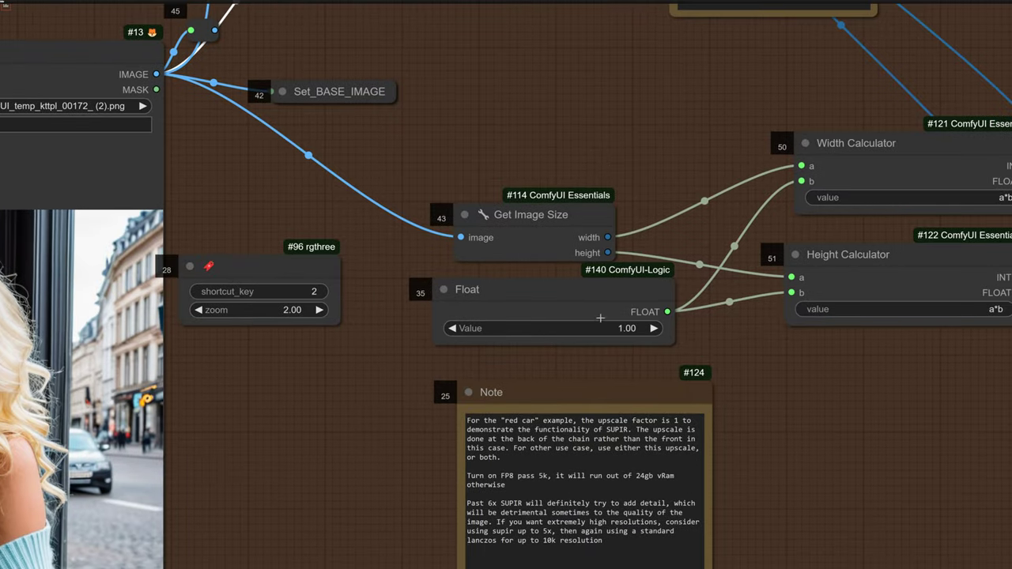
{"action": "left_click", "coordinate": [612, 443]}
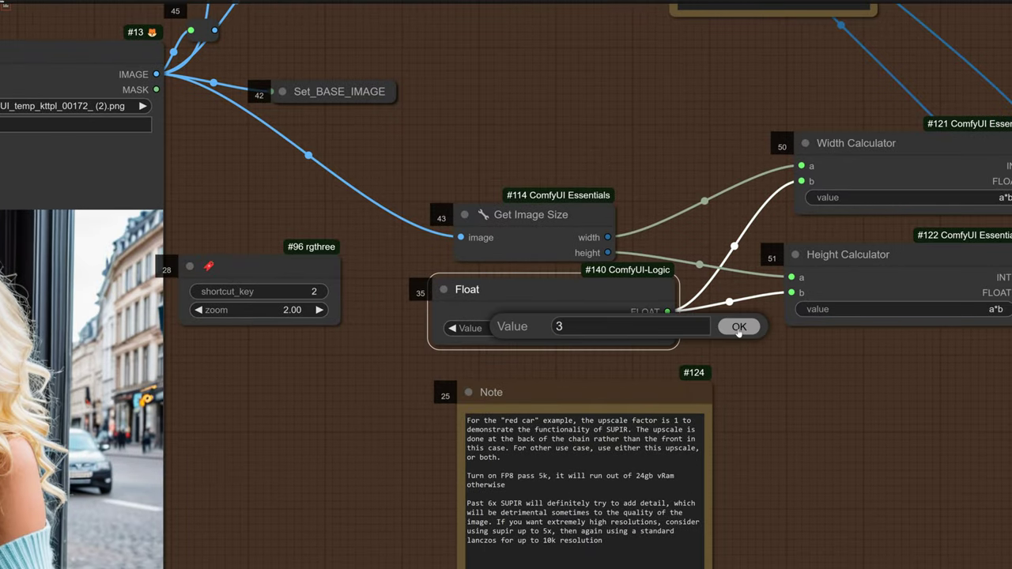
{"action": "left_click", "coordinate": [738, 328]}
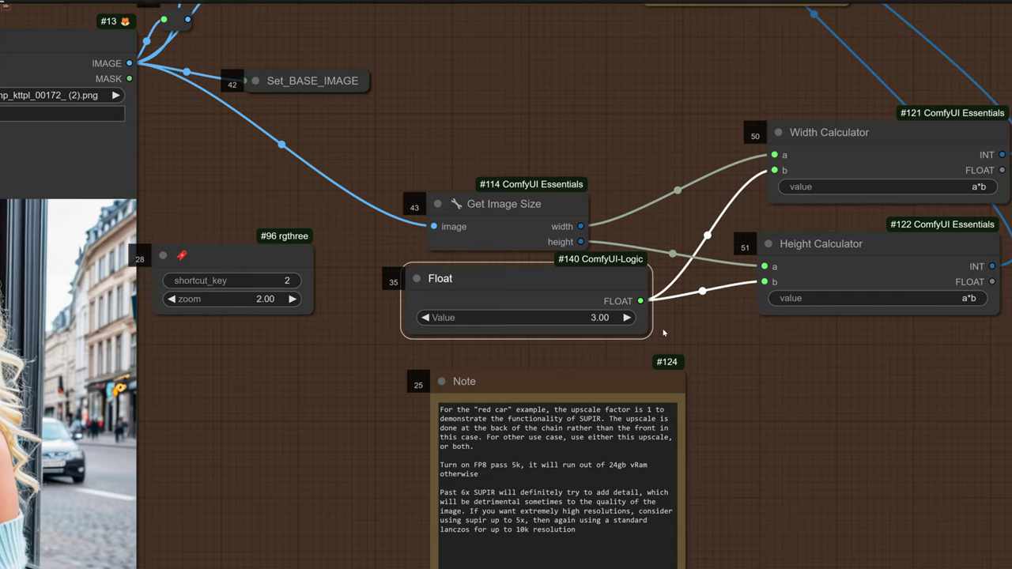
Set the steps of the SUPIR sampler node to 40
{"action": "scroll", "coordinate": [664, 333], "scroll_direction": "down", "scroll_amount": 13}
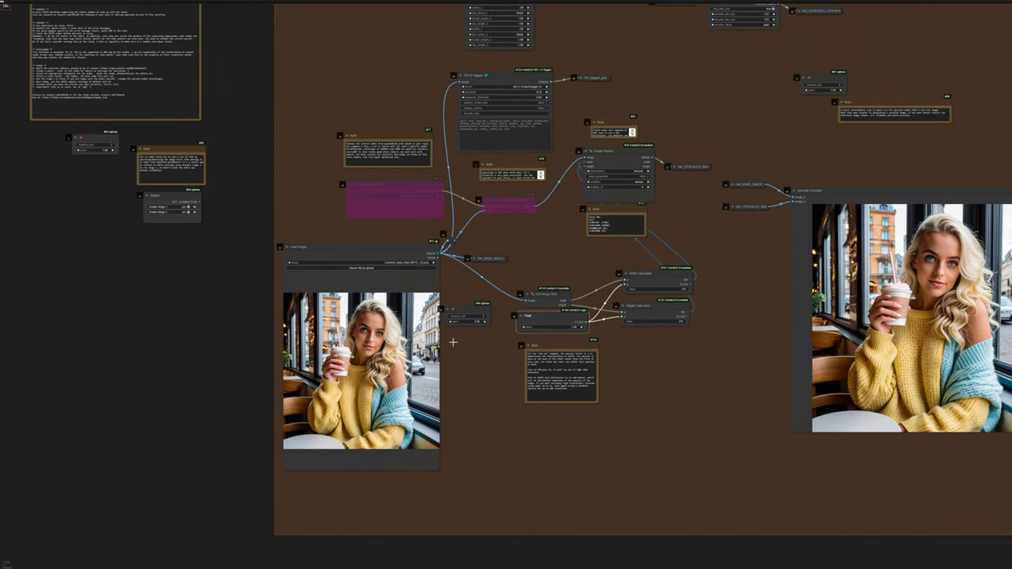
{"action": "left_click_drag", "start_coordinate": [874, 224], "coordinate": [555, 271]}
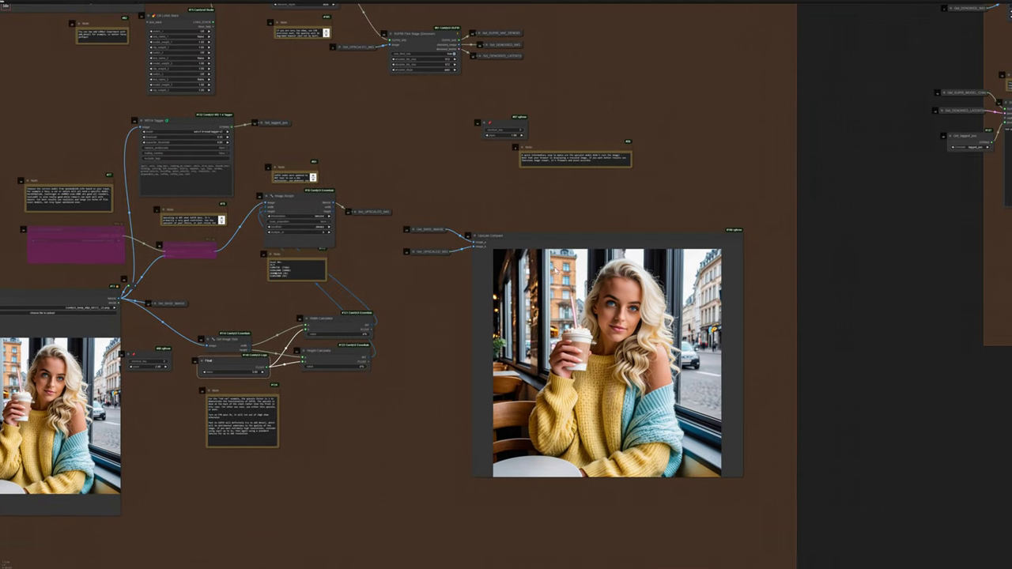
{"action": "left_click_drag", "start_coordinate": [790, 201], "coordinate": [397, 279]}
{"action": "scroll", "coordinate": [729, 202], "scroll_direction": "up", "scroll_amount": 10}
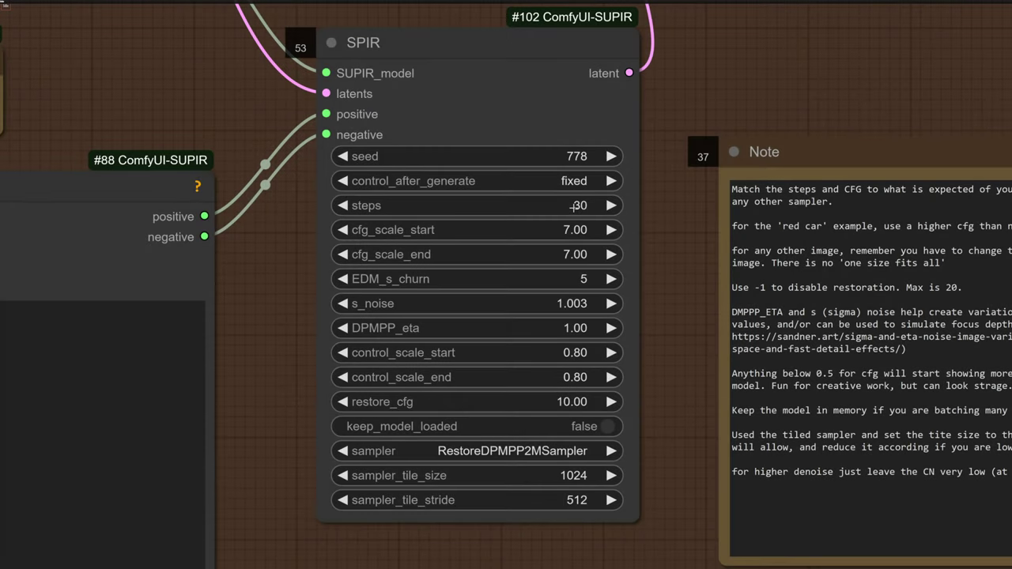
{"action": "left_click", "coordinate": [574, 205]}
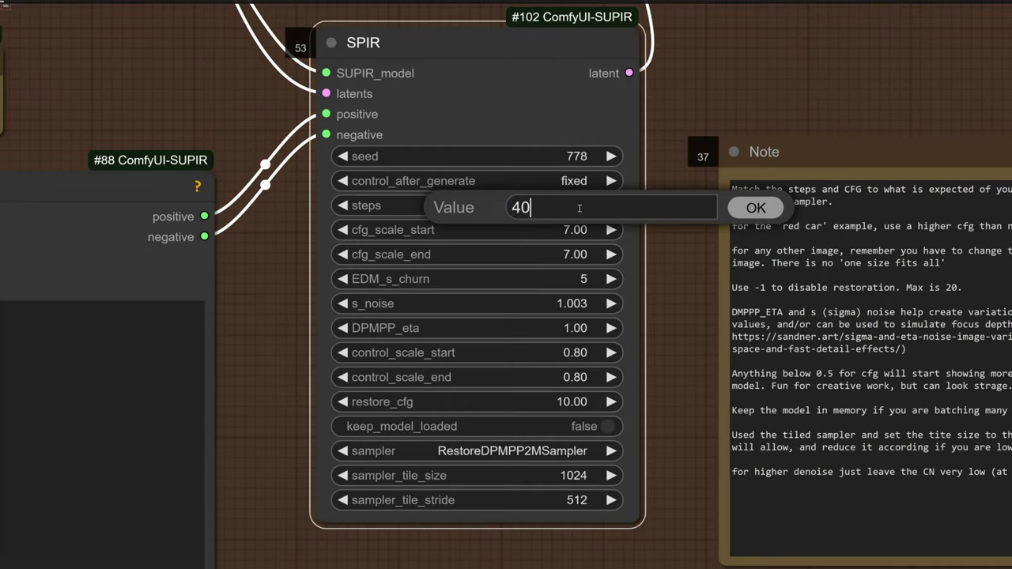
{"action": "key", "text": "Return"}
Set both cfg_scale_start and cfg_scale_end of the SUPIR sampler to 3
{"action": "left_click", "coordinate": [557, 230]}
{"action": "type", "text": "3"}
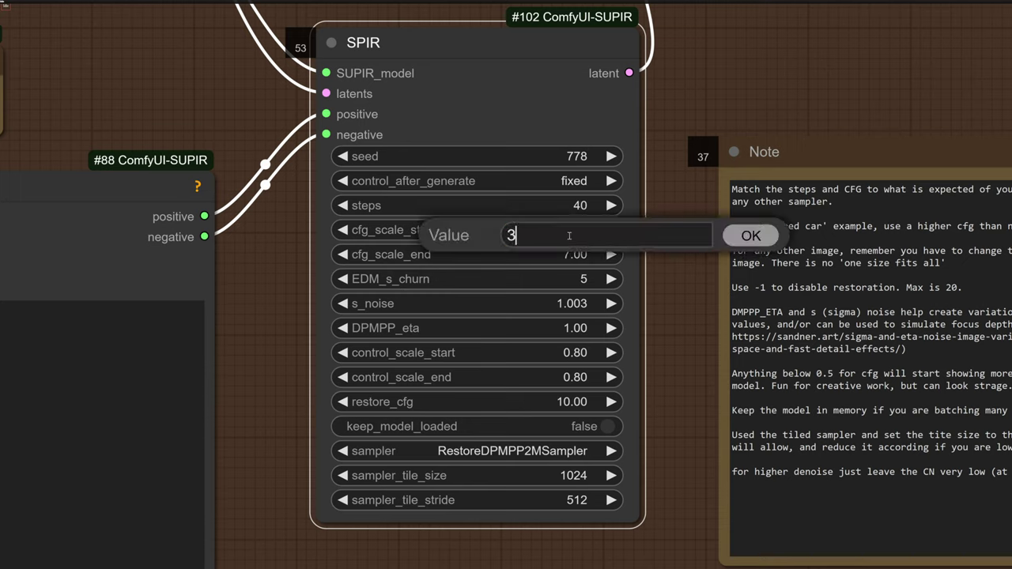
{"action": "left_click", "coordinate": [747, 235]}
{"action": "left_click", "coordinate": [603, 254]}
{"action": "type", "text": "3"}
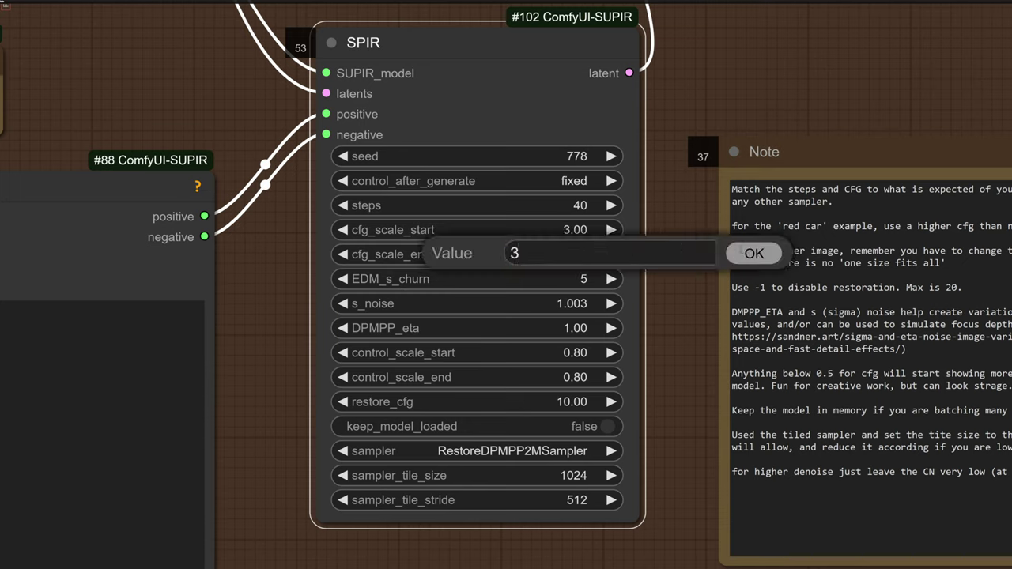
{"action": "key", "text": "Return"}
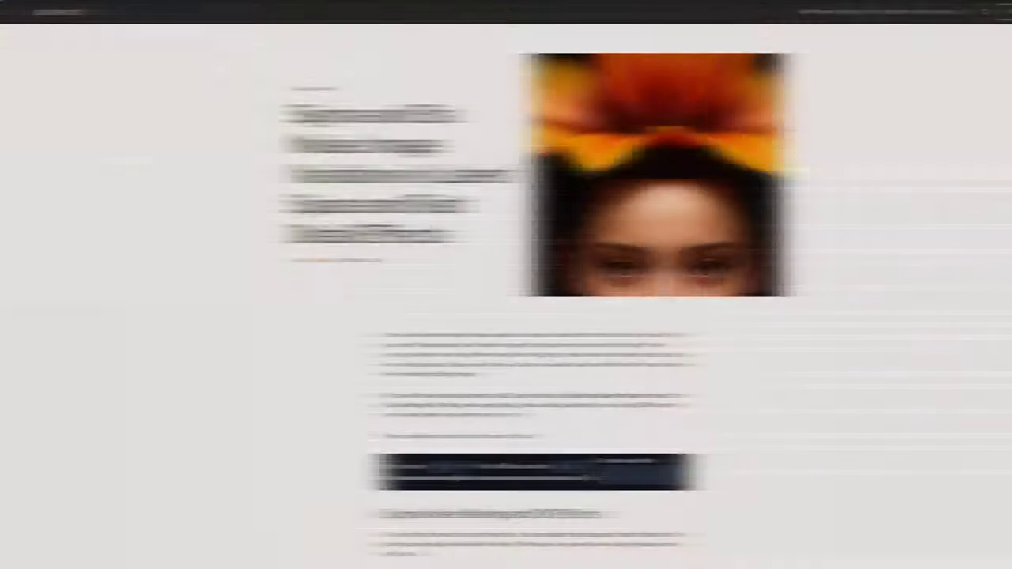
Read the sandner.art article on sigma noise and eta, examining its comparison grids, supported samplers and Eta Noise Seed Delta section
{"action": "scroll", "coordinate": [564, 373], "scroll_direction": "down", "scroll_amount": 5}
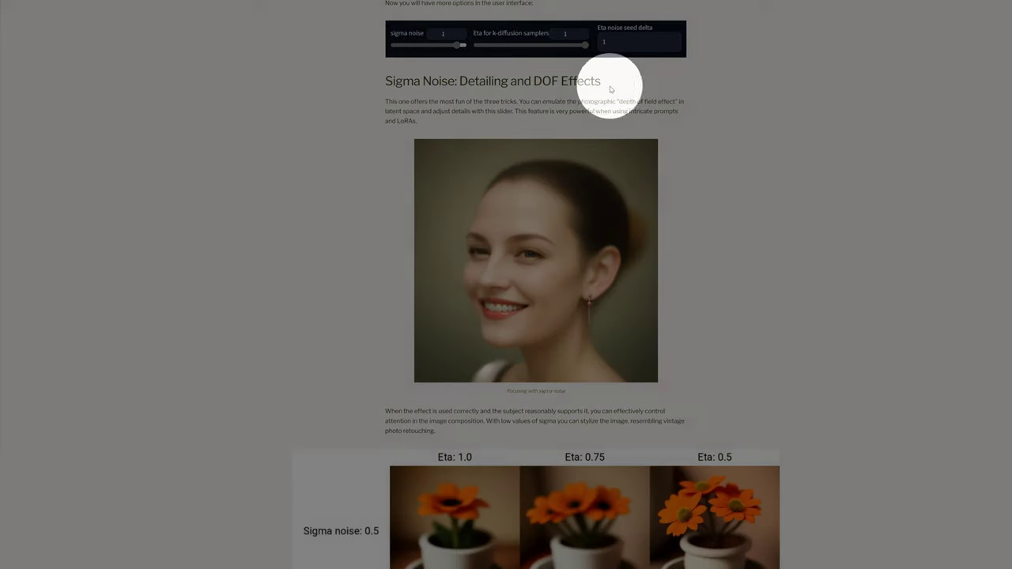
{"action": "scroll", "coordinate": [537, 285], "scroll_direction": "down", "scroll_amount": 3}
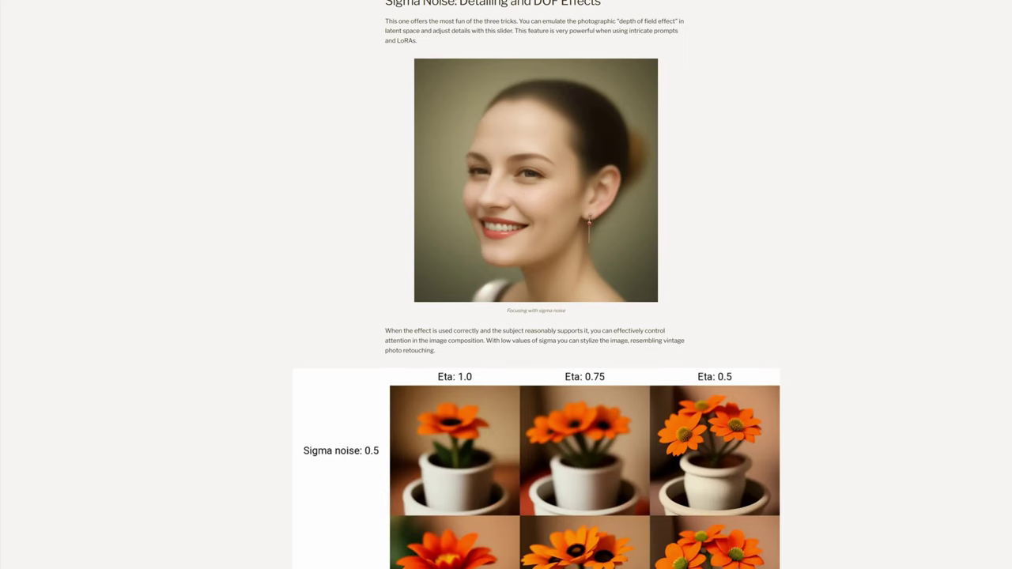
{"action": "scroll", "coordinate": [537, 284], "scroll_direction": "up", "scroll_amount": 1}
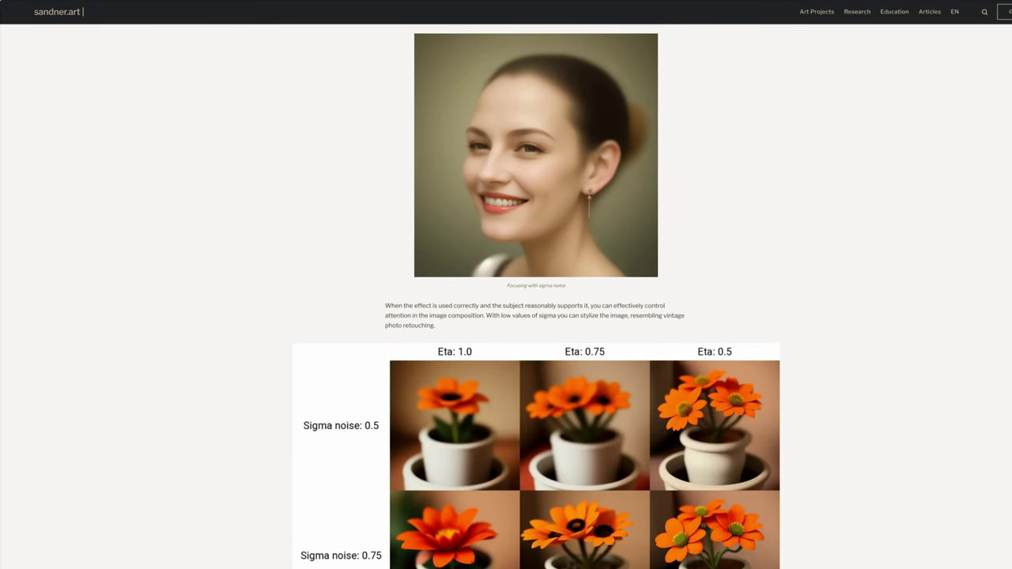
{"action": "scroll", "coordinate": [536, 285], "scroll_direction": "down", "scroll_amount": 4}
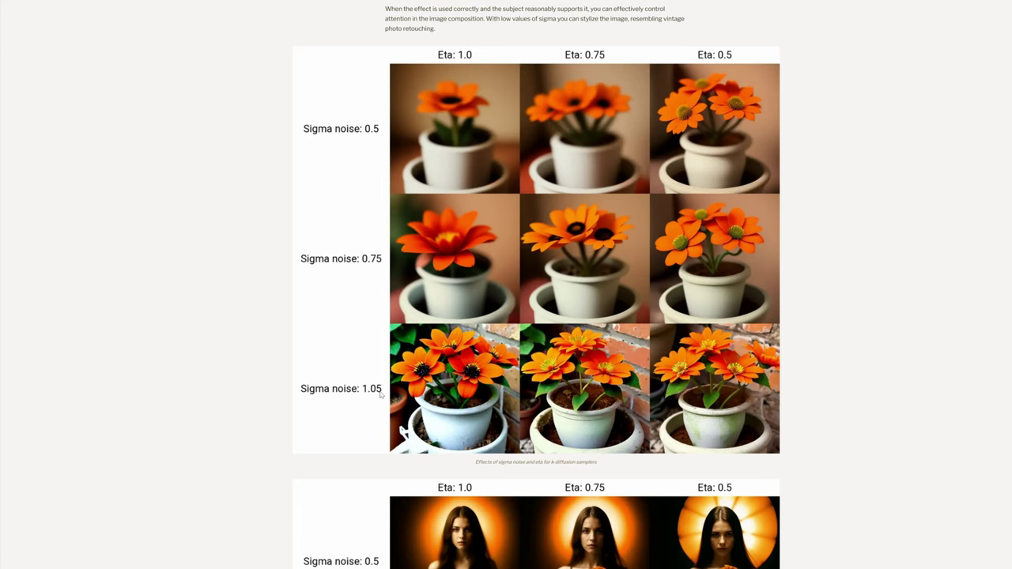
{"action": "scroll", "coordinate": [538, 285], "scroll_direction": "down", "scroll_amount": 8}
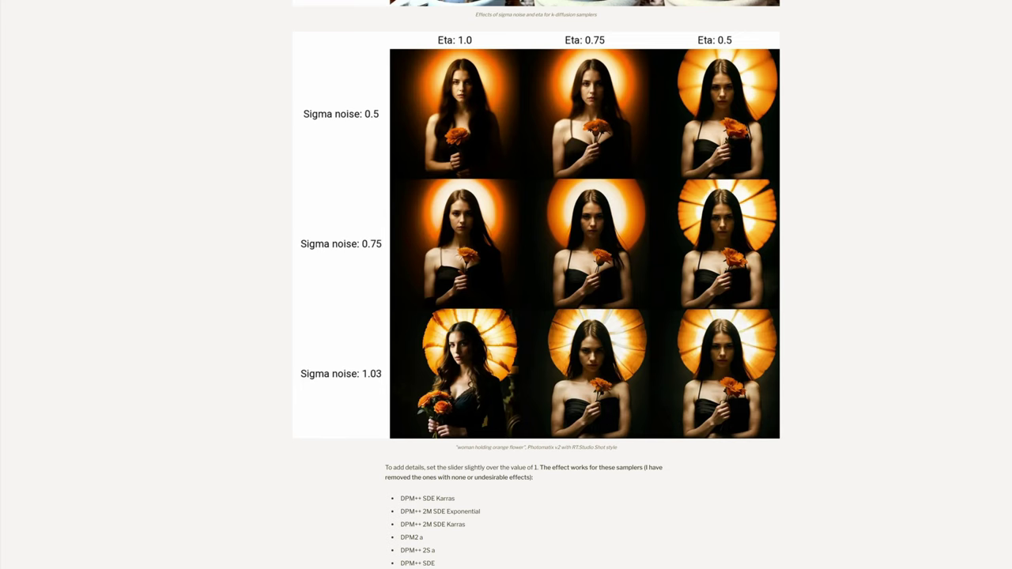
{"action": "scroll", "coordinate": [537, 285], "scroll_direction": "down", "scroll_amount": 5}
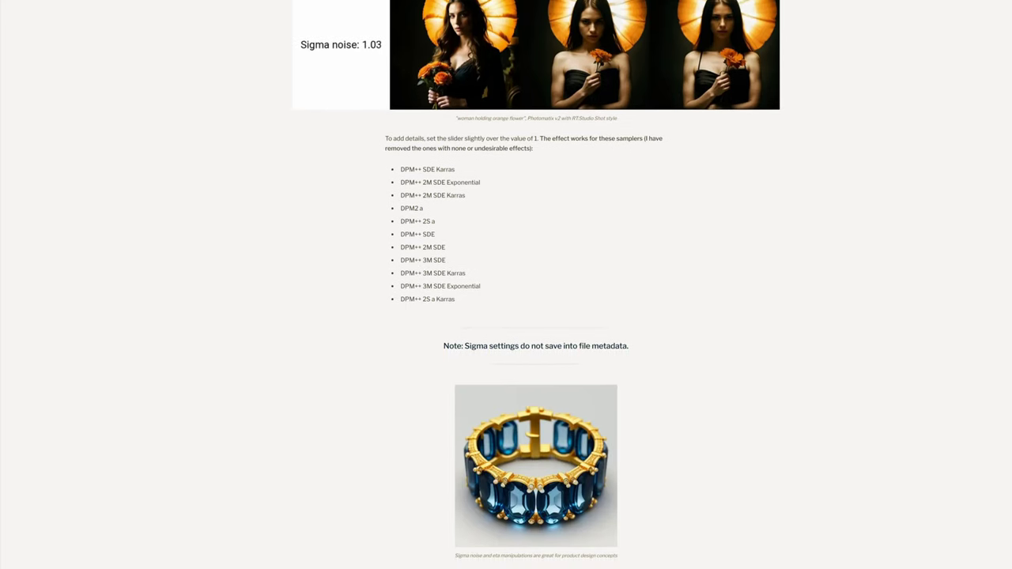
{"action": "scroll", "coordinate": [537, 285], "scroll_direction": "down", "scroll_amount": 4}
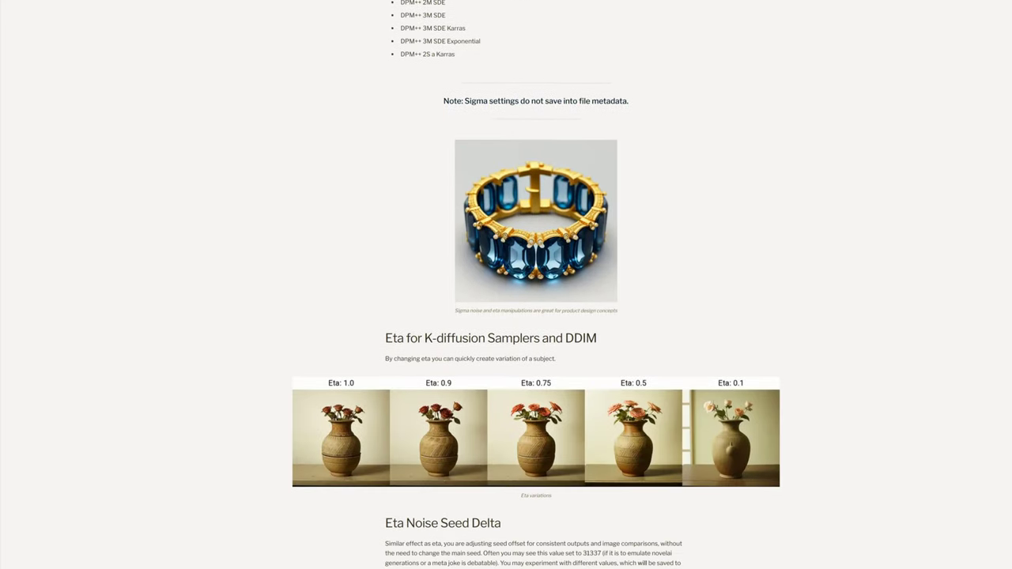
{"action": "scroll", "coordinate": [482, 131], "scroll_direction": "down", "scroll_amount": 5}
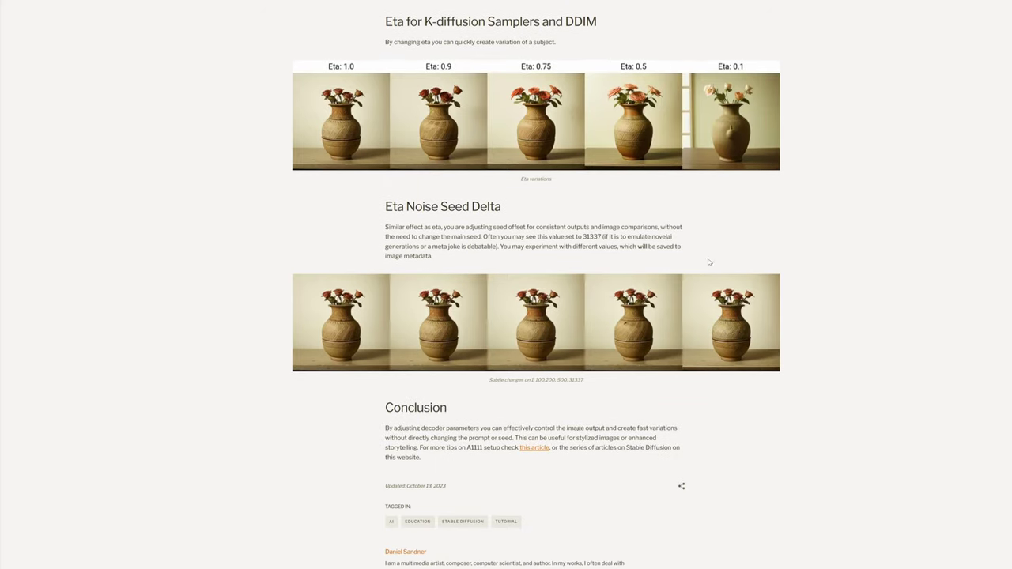
{"action": "key", "text": "ctrl"}
{"action": "key", "text": "ctrl"}
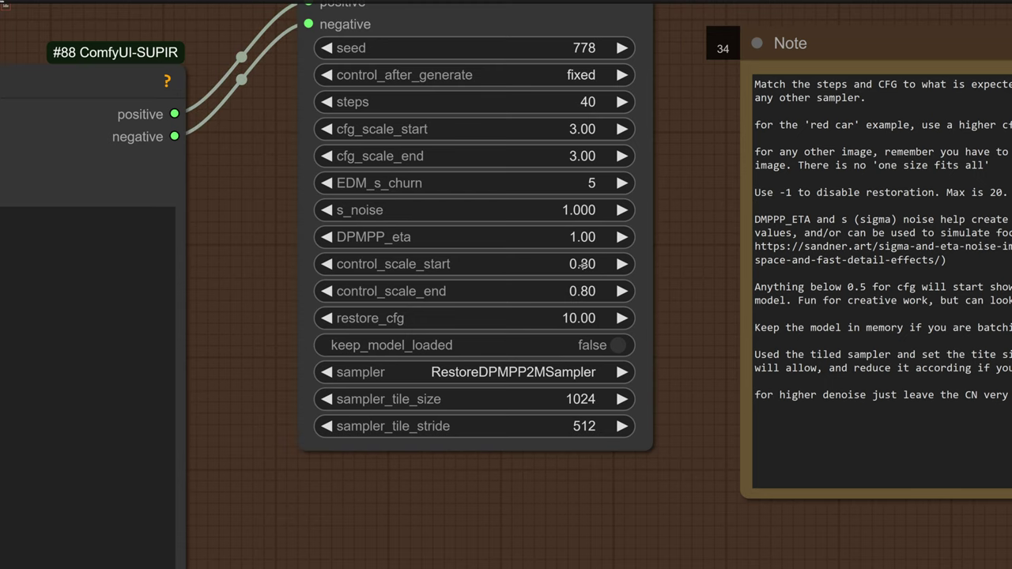
Set control_scale_start of the SUPIR sampler to 0.93
{"action": "left_click", "coordinate": [583, 264]}
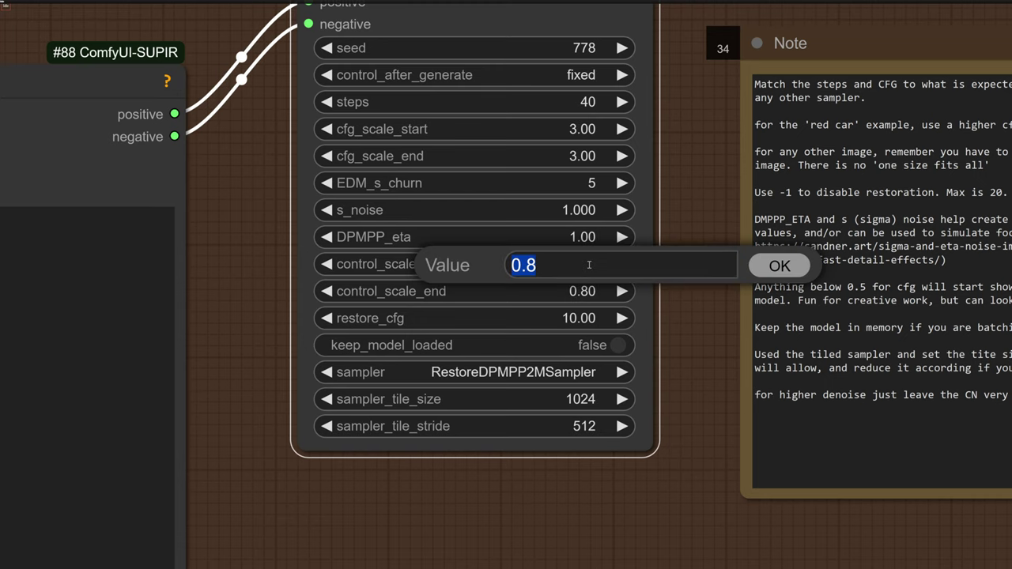
{"action": "type", "text": "0.95"}
{"action": "key", "text": "BackSpace"}
{"action": "type", "text": "3"}
{"action": "key", "text": "Return"}
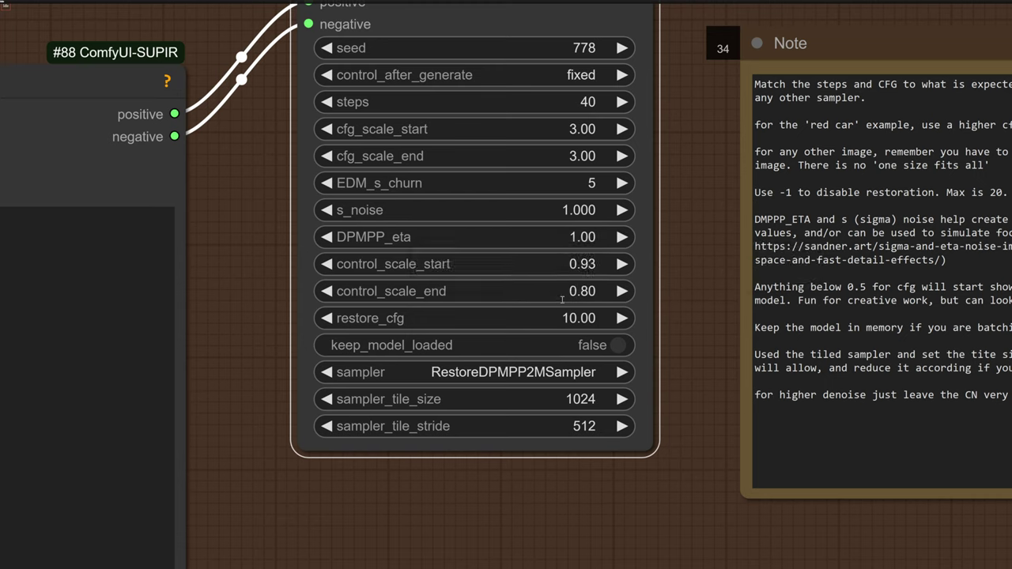
Set control_scale_end of the SUPIR sampler to 0.98 and restore_cfg to -1
{"action": "left_click", "coordinate": [563, 299]}
{"action": "type", "text": "-0"}
{"action": "key", "text": "Return"}
{"action": "left_click", "coordinate": [563, 319]}
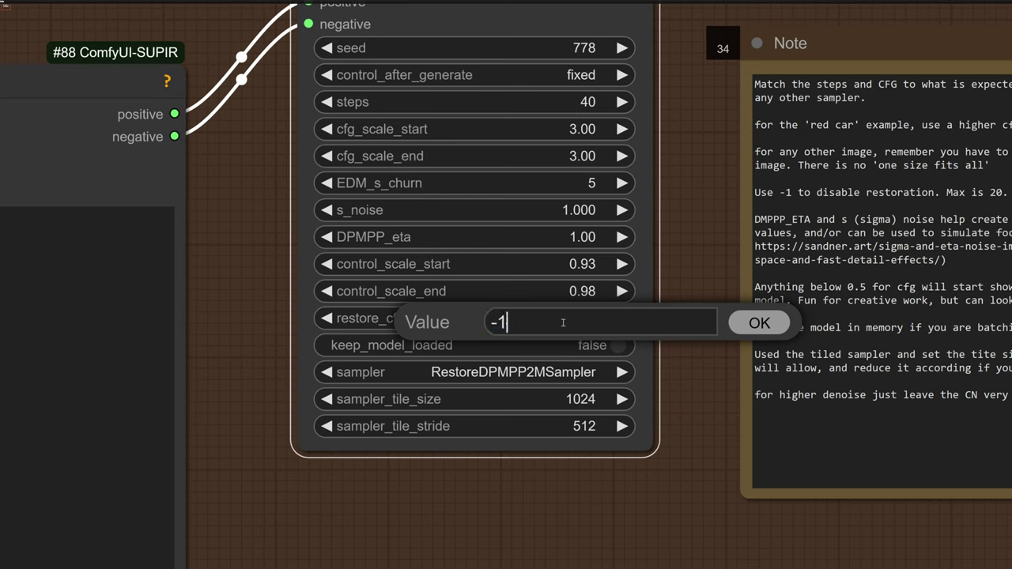
{"action": "key", "text": "Return"}
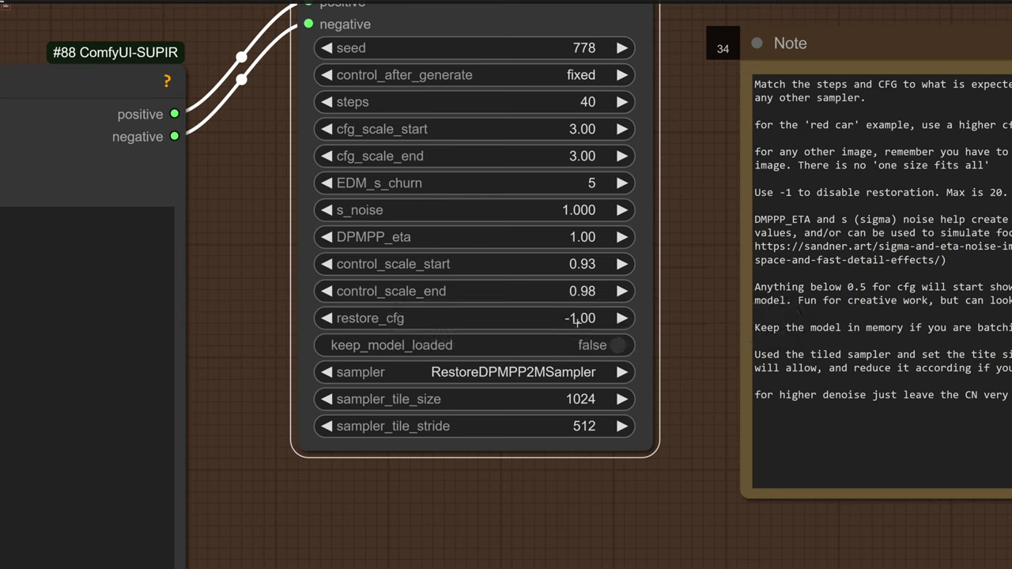
{"action": "scroll", "coordinate": [601, 331], "scroll_direction": "down", "scroll_amount": 12}
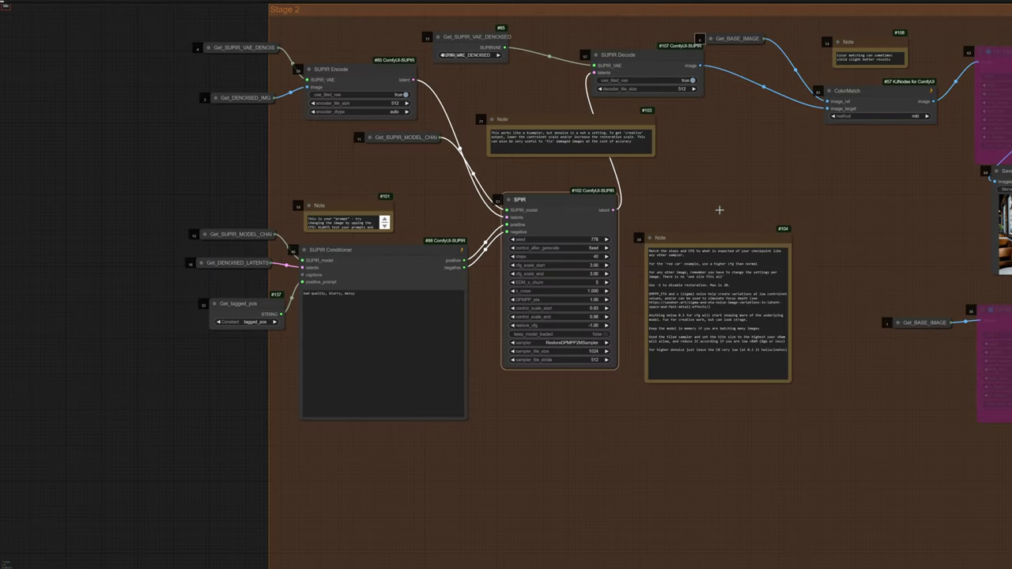
{"action": "left_click_drag", "start_coordinate": [747, 199], "coordinate": [240, 206]}
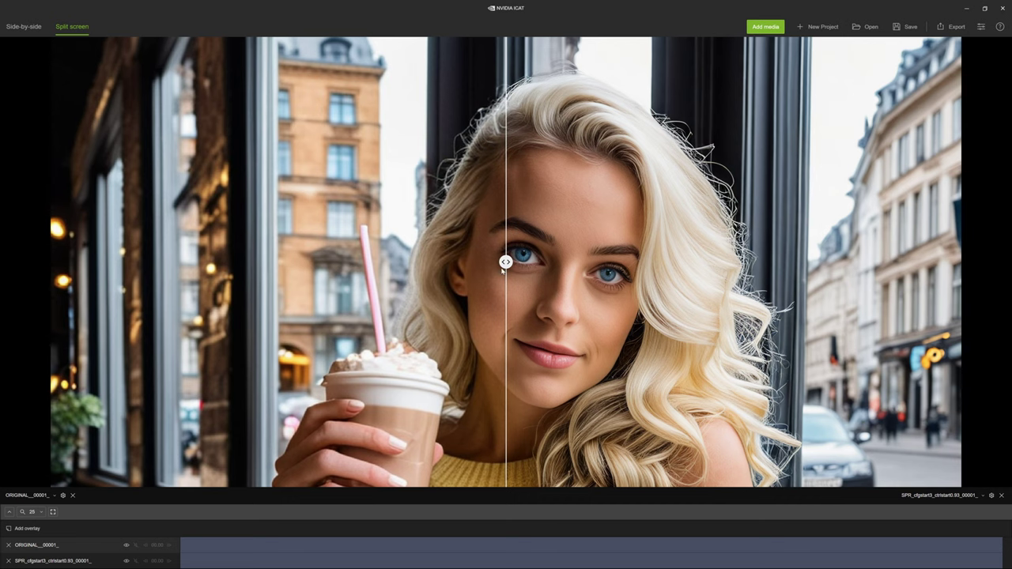
Switch to NVIDIA ICAT and compare the original with the SPR_cfgstart3_ctrlstart0.93 upscale around the woman's mouth and facial skin
{"action": "left_click_drag", "start_coordinate": [504, 265], "coordinate": [225, 261]}
{"action": "scroll", "coordinate": [534, 268], "scroll_direction": "down", "scroll_amount": 3}
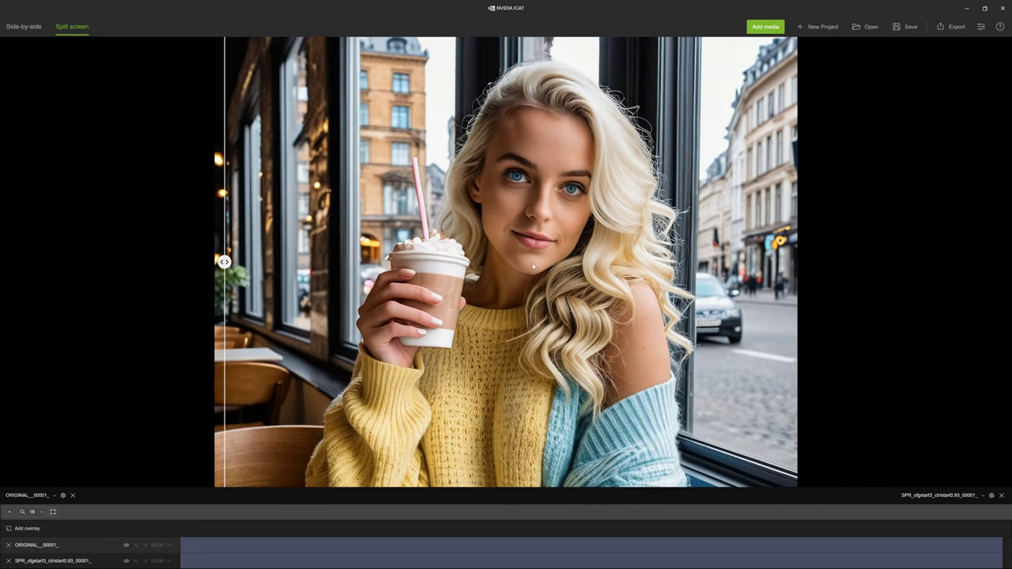
{"action": "scroll", "coordinate": [605, 224], "scroll_direction": "up", "scroll_amount": 10}
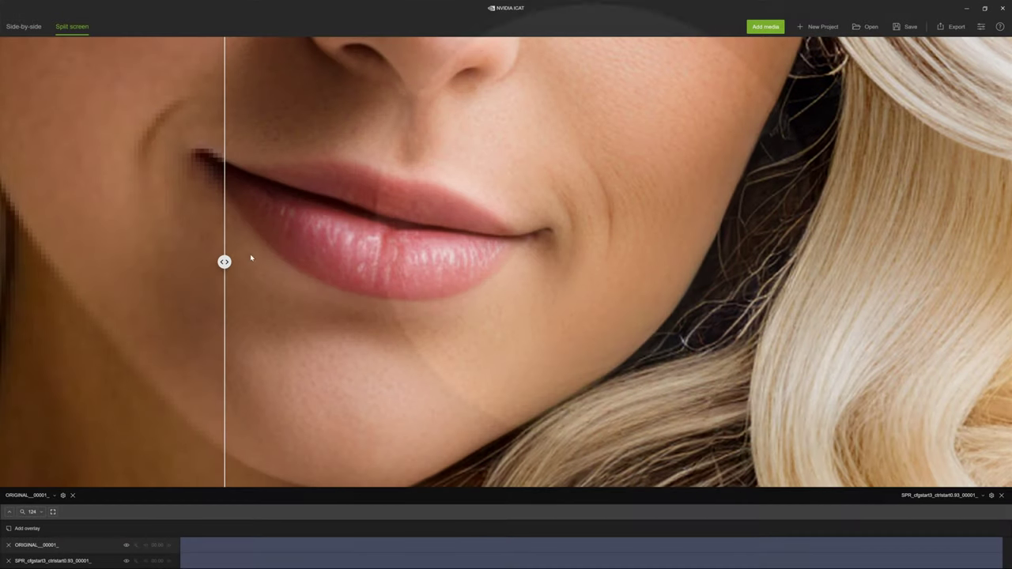
{"action": "left_click_drag", "start_coordinate": [251, 260], "coordinate": [116, 222]}
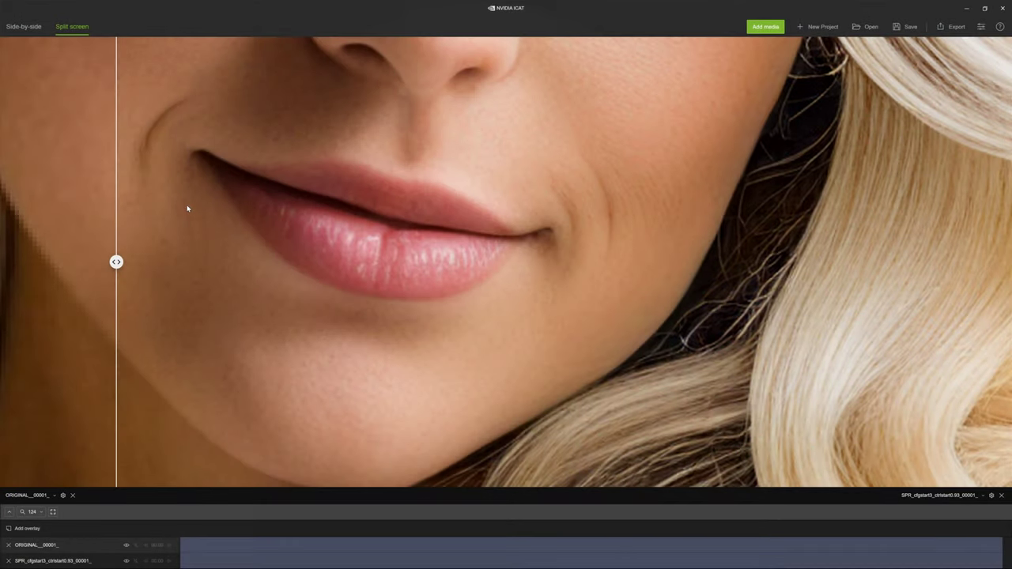
{"action": "scroll", "coordinate": [187, 209], "scroll_direction": "down", "scroll_amount": 8}
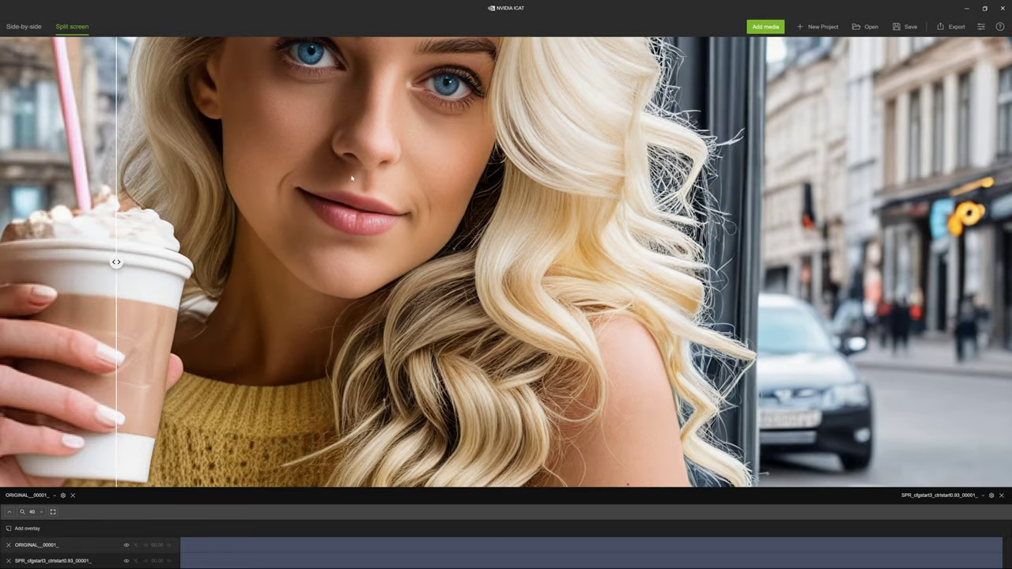
{"action": "scroll", "coordinate": [352, 178], "scroll_direction": "up", "scroll_amount": 8}
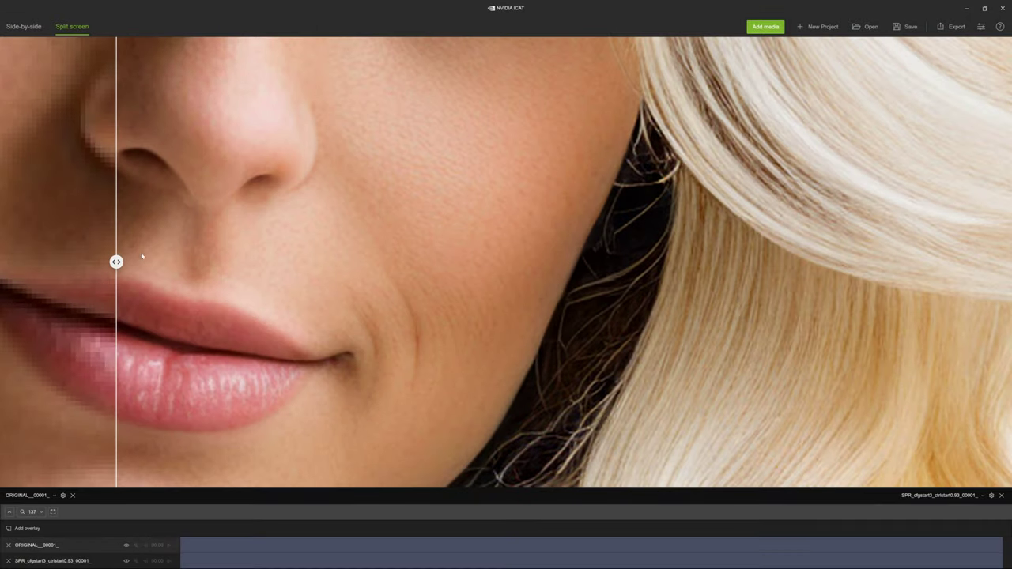
Compare the original and upscaled versions of the woman's face and eye in close-up by sweeping the split divider across
{"action": "left_click_drag", "start_coordinate": [117, 263], "coordinate": [734, 262]}
{"action": "scroll", "coordinate": [617, 280], "scroll_direction": "down", "scroll_amount": 8}
{"action": "scroll", "coordinate": [570, 112], "scroll_direction": "up", "scroll_amount": 4}
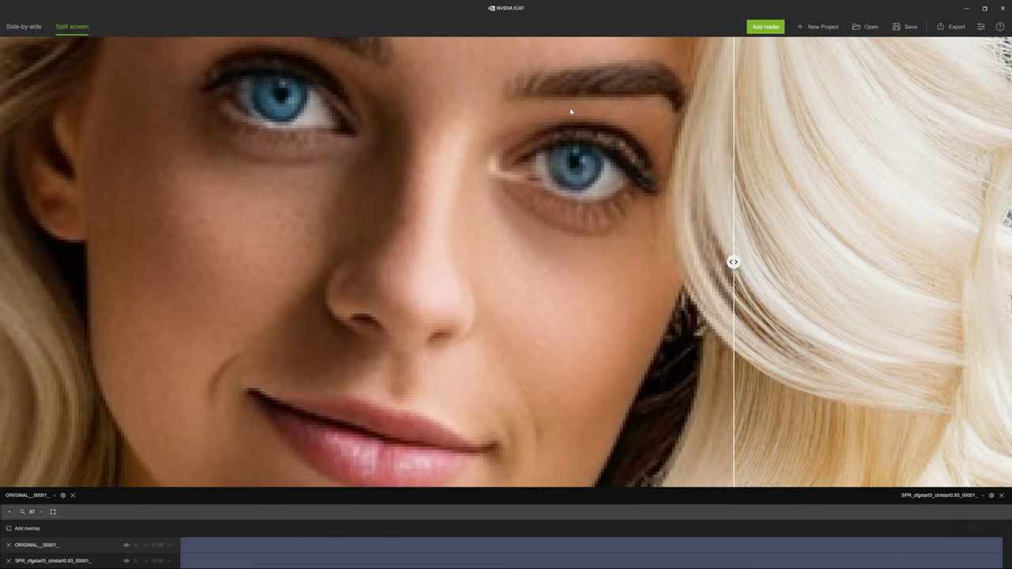
{"action": "scroll", "coordinate": [570, 111], "scroll_direction": "up", "scroll_amount": 6}
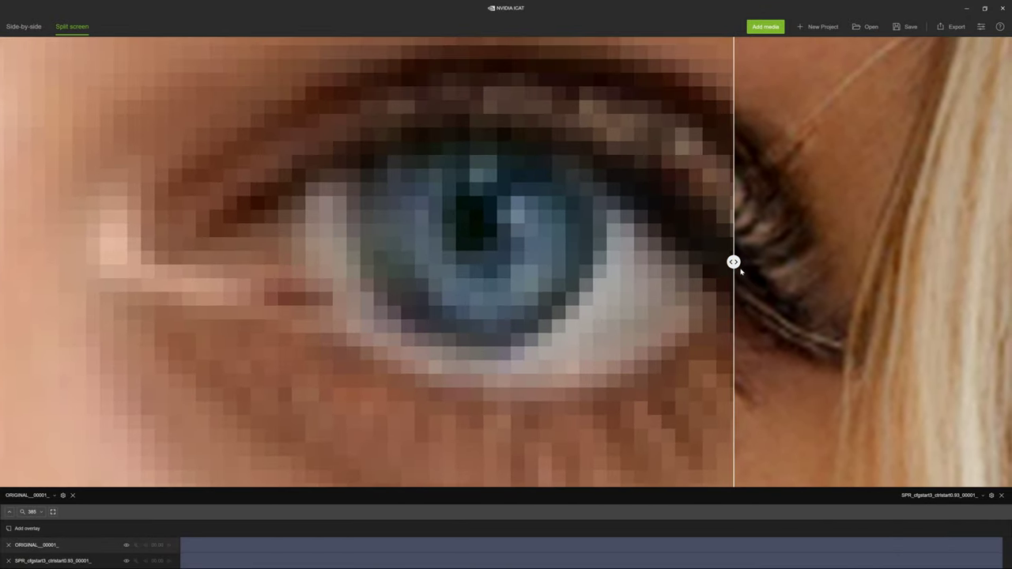
{"action": "left_click_drag", "start_coordinate": [741, 271], "coordinate": [33, 253]}
{"action": "scroll", "coordinate": [256, 243], "scroll_direction": "down", "scroll_amount": 10}
Examine the whipped-cream cup, fingers and nails in the upscaled image at close range
{"action": "scroll", "coordinate": [331, 408], "scroll_direction": "up", "scroll_amount": 2}
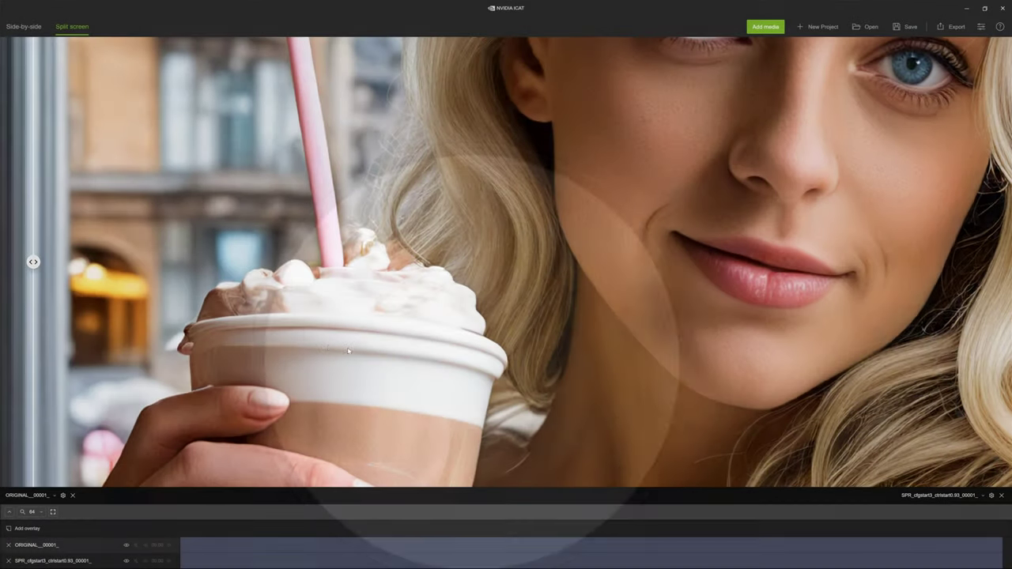
{"action": "scroll", "coordinate": [330, 348], "scroll_direction": "up", "scroll_amount": 2}
{"action": "scroll", "coordinate": [330, 348], "scroll_direction": "up", "scroll_amount": 1}
{"action": "scroll", "coordinate": [388, 410], "scroll_direction": "up", "scroll_amount": 3}
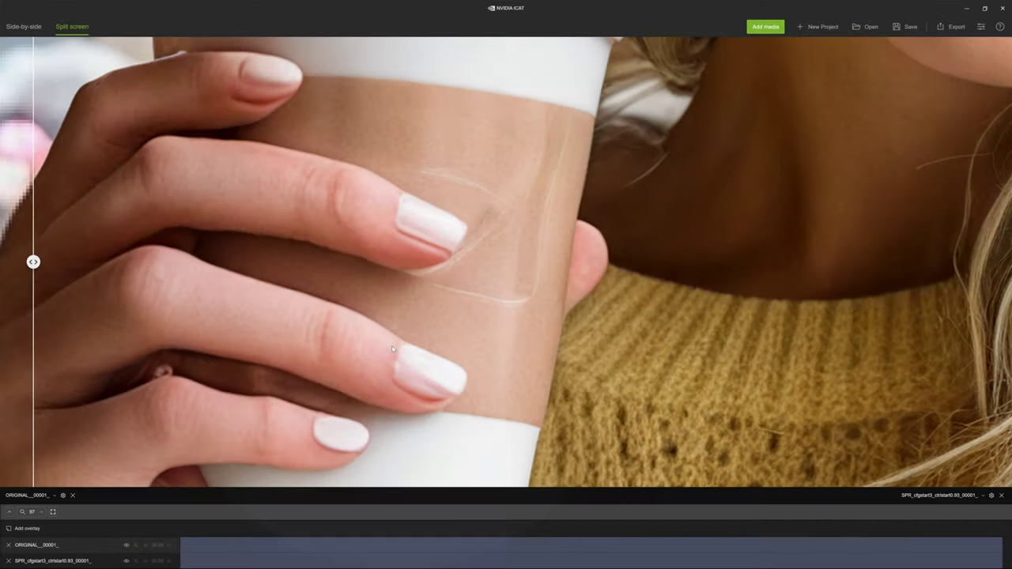
{"action": "scroll", "coordinate": [447, 333], "scroll_direction": "down", "scroll_amount": 1}
{"action": "scroll", "coordinate": [469, 303], "scroll_direction": "down", "scroll_amount": 4}
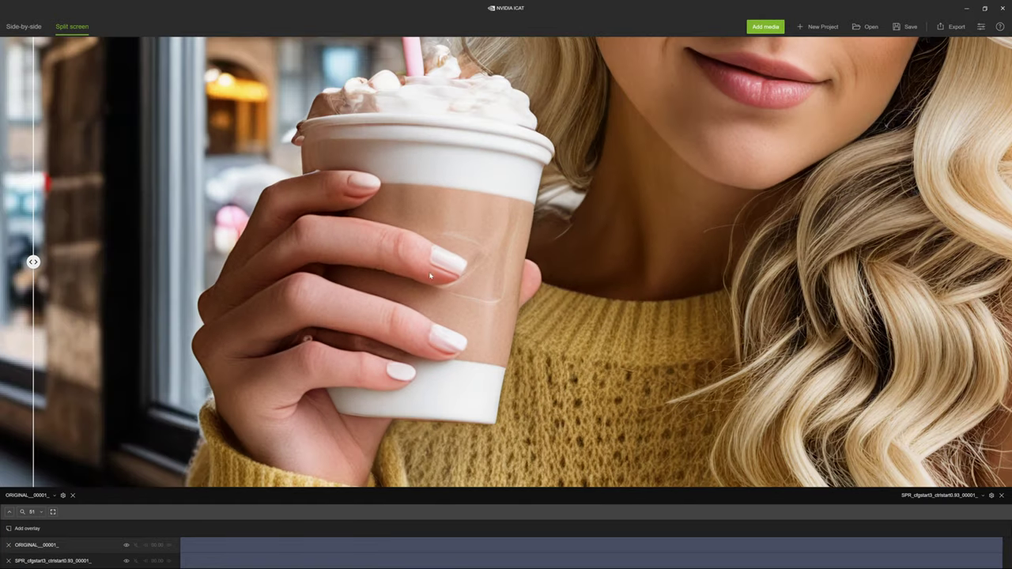
{"action": "scroll", "coordinate": [411, 314], "scroll_direction": "down", "scroll_amount": 3}
Compare the yellow sweater's knit and the curled hair between the original and the upscale
{"action": "left_click_drag", "start_coordinate": [799, 407], "coordinate": [791, 421]}
{"action": "scroll", "coordinate": [791, 421], "scroll_direction": "up", "scroll_amount": 2}
{"action": "scroll", "coordinate": [550, 247], "scroll_direction": "up", "scroll_amount": 6}
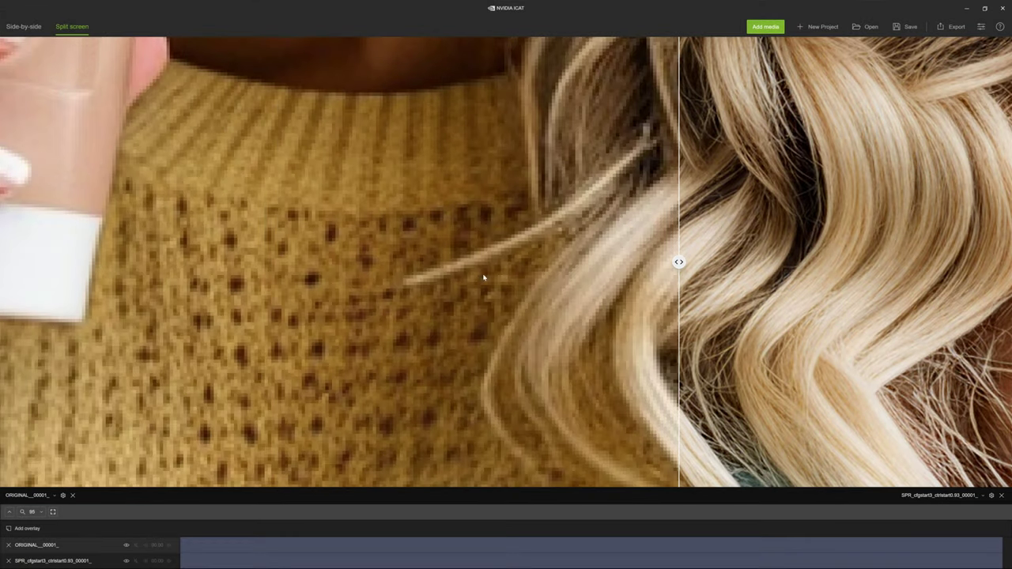
{"action": "scroll", "coordinate": [256, 280], "scroll_direction": "up", "scroll_amount": 6}
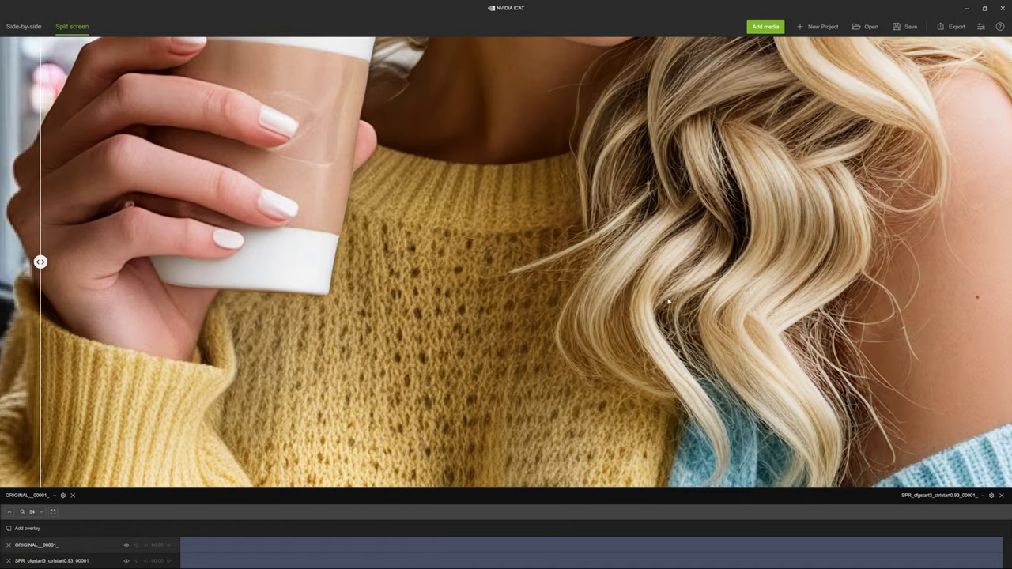
{"action": "scroll", "coordinate": [641, 253], "scroll_direction": "down", "scroll_amount": 1}
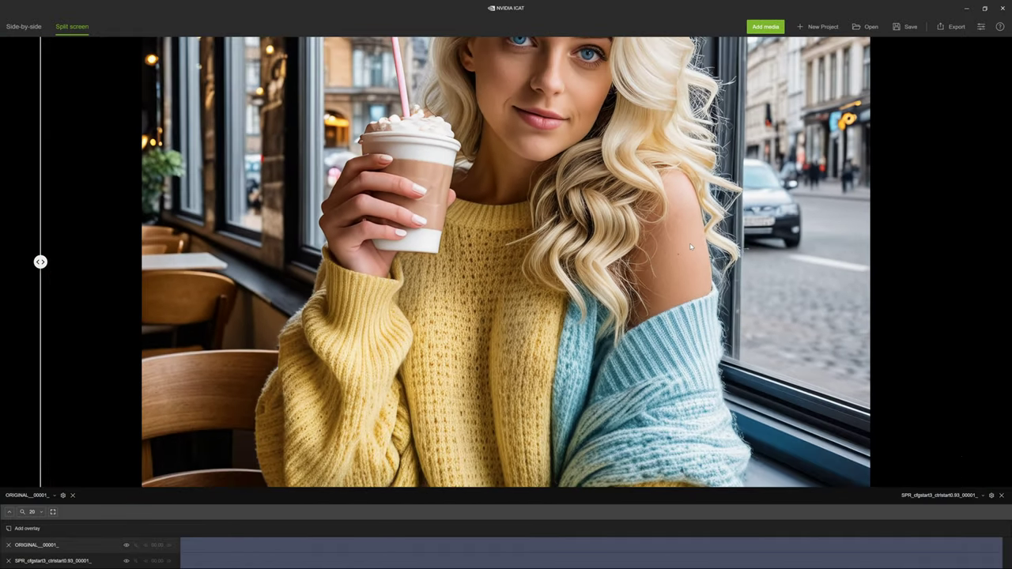
Compare the shoulder, stray hair and blurred street background with the parked car between the original and the upscale
{"action": "scroll", "coordinate": [978, 213], "scroll_direction": "up", "scroll_amount": 6}
{"action": "left_click_drag", "start_coordinate": [978, 214], "coordinate": [810, 214]}
{"action": "key", "text": "ctrl"}
{"action": "key", "text": "ctrl"}
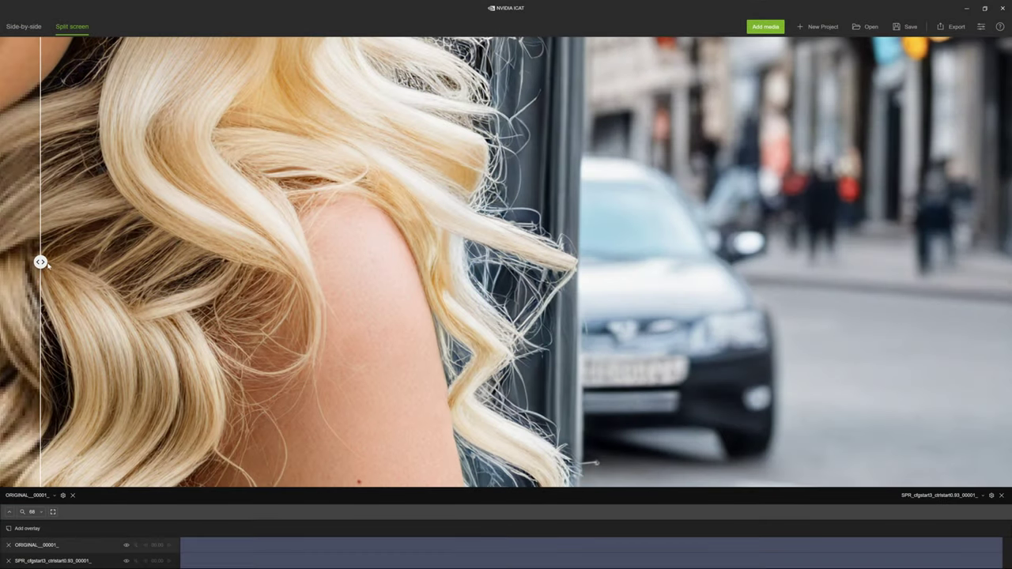
{"action": "left_click_drag", "start_coordinate": [40, 262], "coordinate": [1005, 262]}
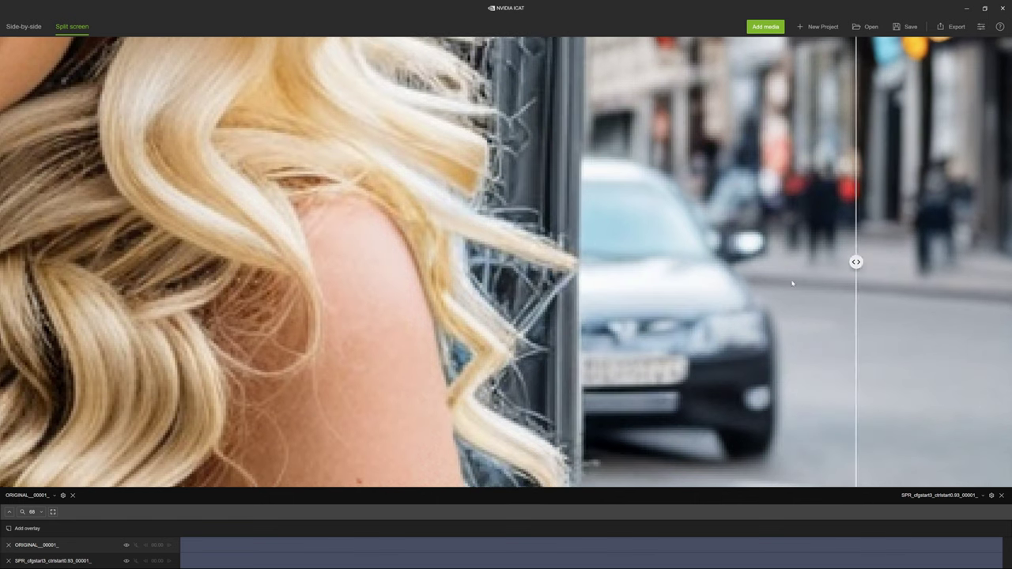
{"action": "left_click_drag", "start_coordinate": [792, 283], "coordinate": [1009, 272]}
{"action": "scroll", "coordinate": [981, 210], "scroll_direction": "up", "scroll_amount": 4}
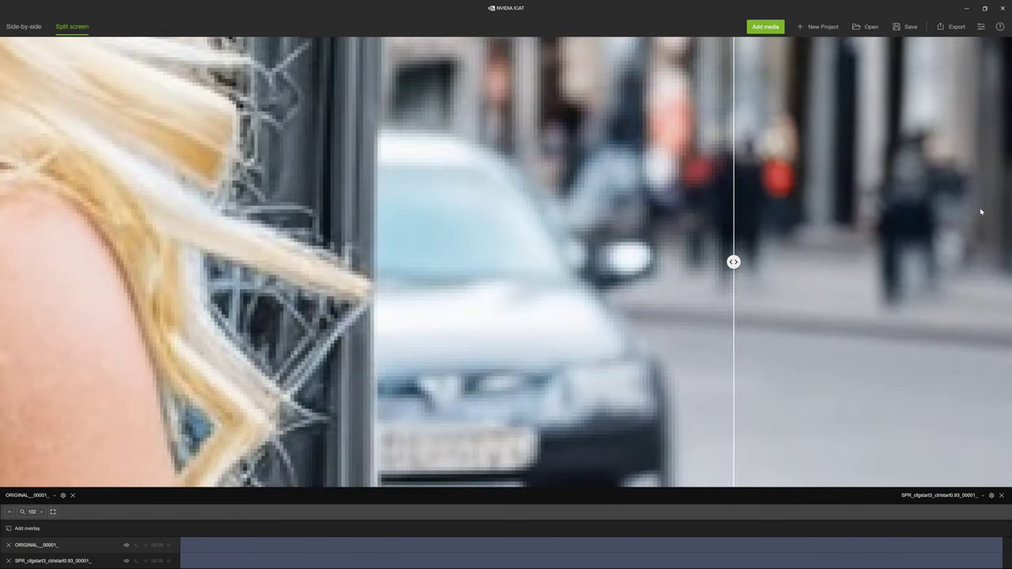
{"action": "left_click_drag", "start_coordinate": [722, 264], "coordinate": [74, 202]}
Compare the full image across the split divider and check the upscaled file's dimensions in its settings
{"action": "scroll", "coordinate": [441, 194], "scroll_direction": "down", "scroll_amount": 15}
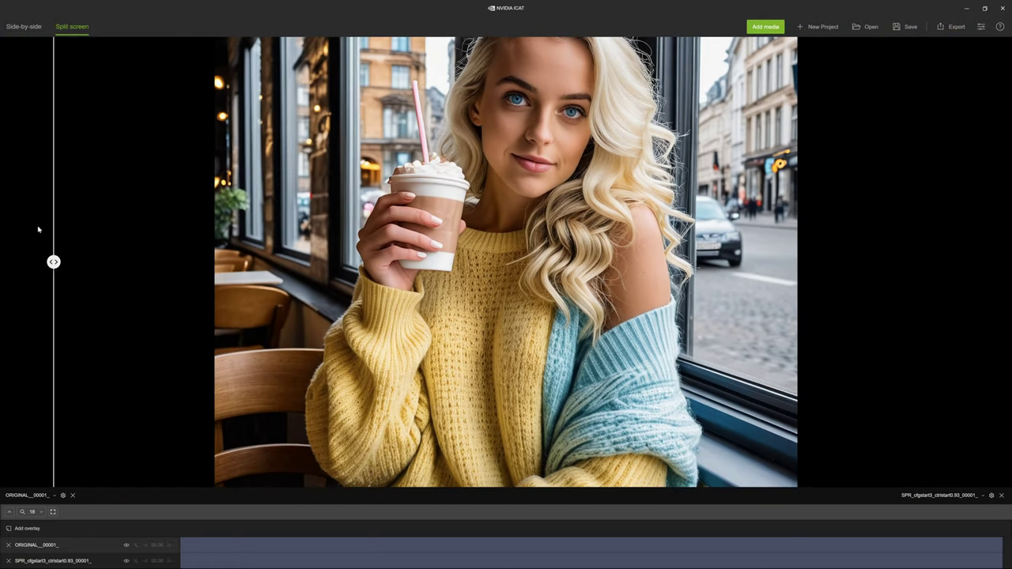
{"action": "left_click_drag", "start_coordinate": [53, 262], "coordinate": [682, 262]}
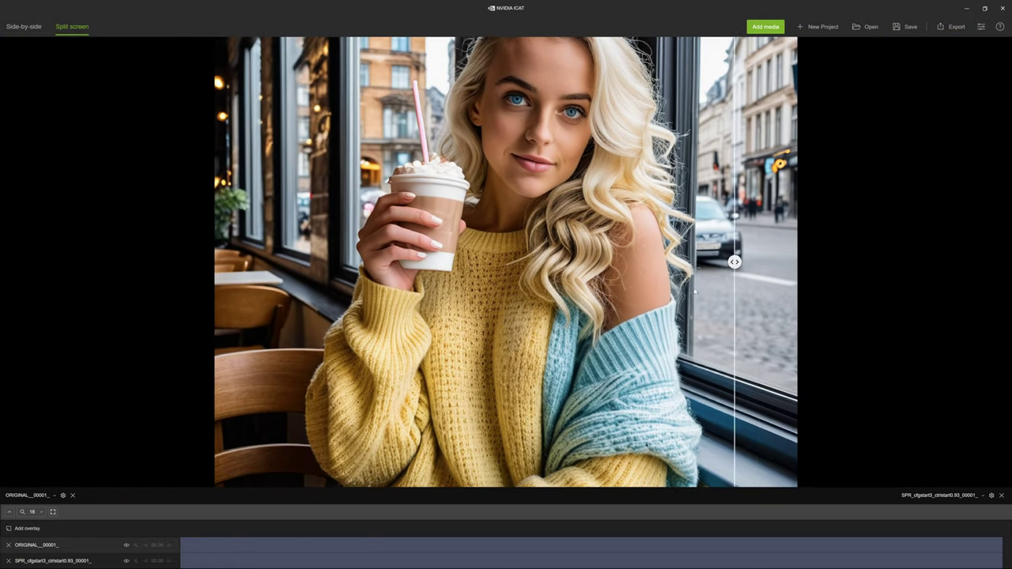
{"action": "left_click_drag", "start_coordinate": [372, 278], "coordinate": [443, 274]}
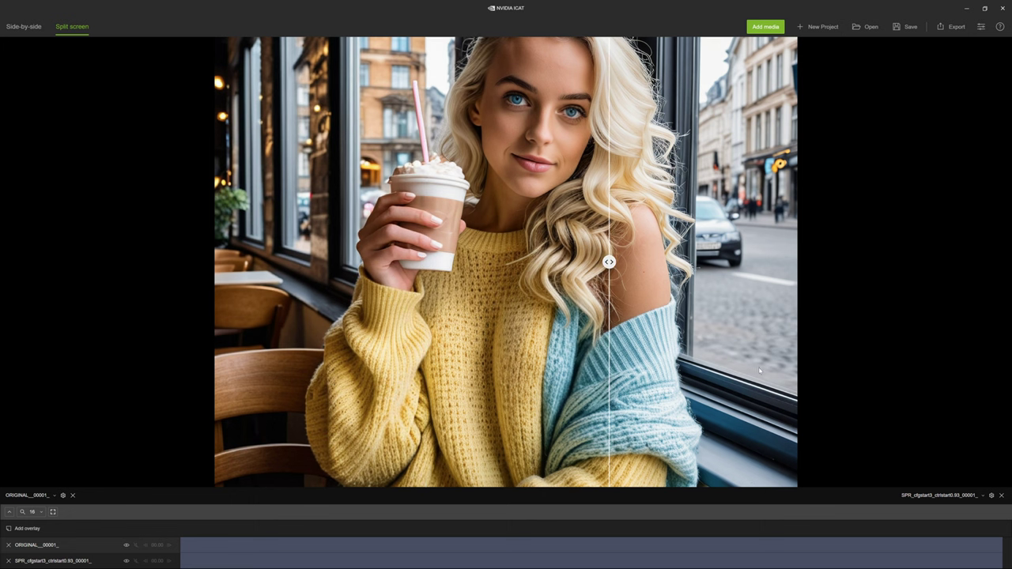
{"action": "left_click", "coordinate": [991, 496]}
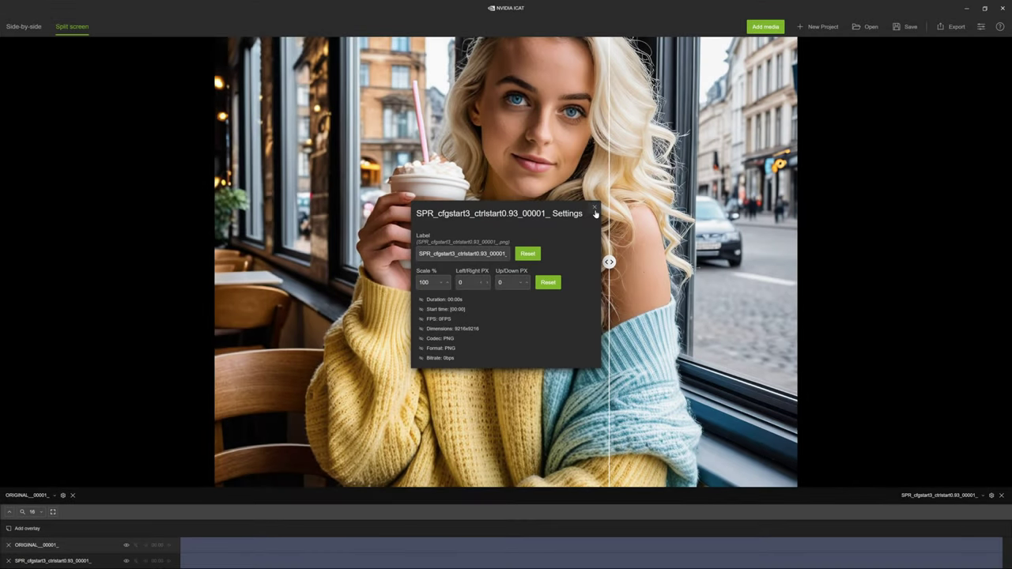
{"action": "left_click", "coordinate": [595, 207]}
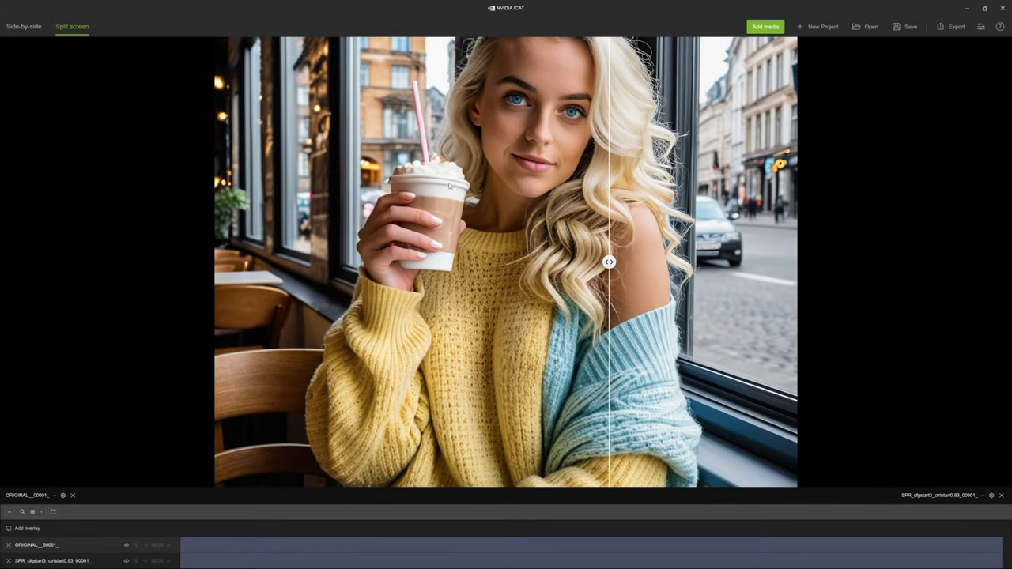
{"action": "scroll", "coordinate": [500, 251], "scroll_direction": "up", "scroll_amount": 6}
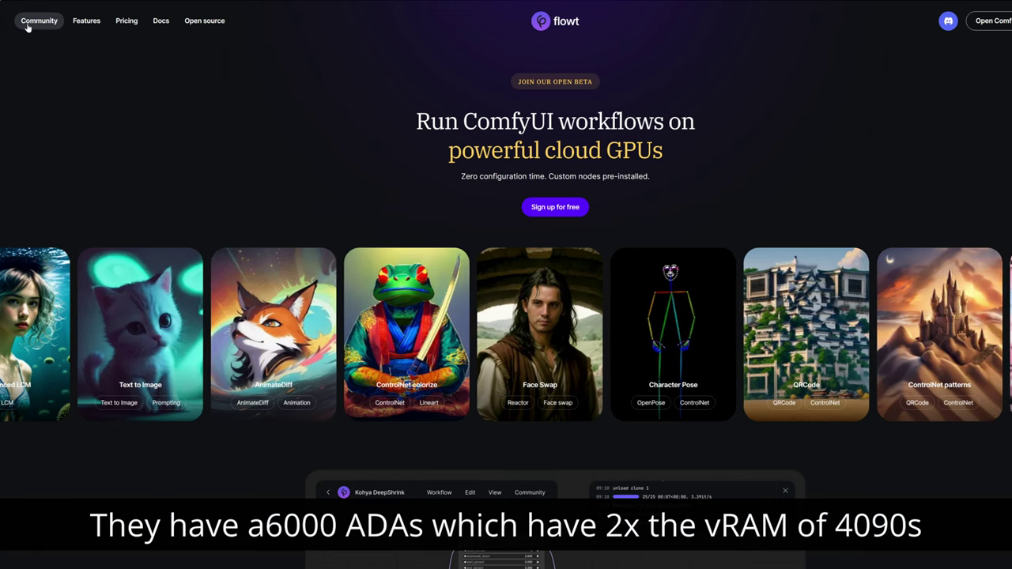
Switch to the flowt website and open the SUPIR v2 - Plug&Play Edition workflow from its community workflows
{"action": "left_click", "coordinate": [28, 24]}
{"action": "mouse_move", "coordinate": [215, 211]}
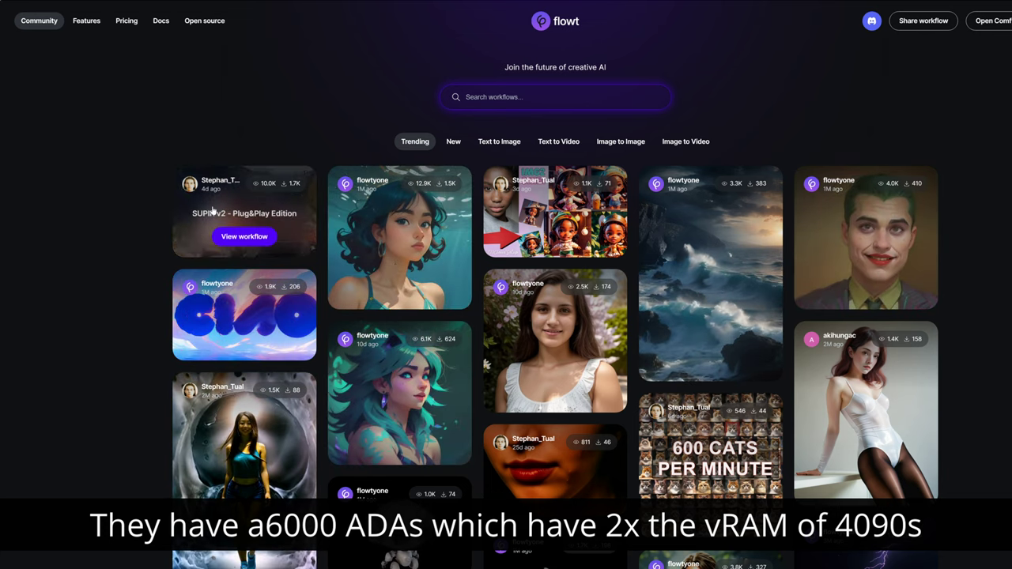
{"action": "left_click", "coordinate": [235, 236]}
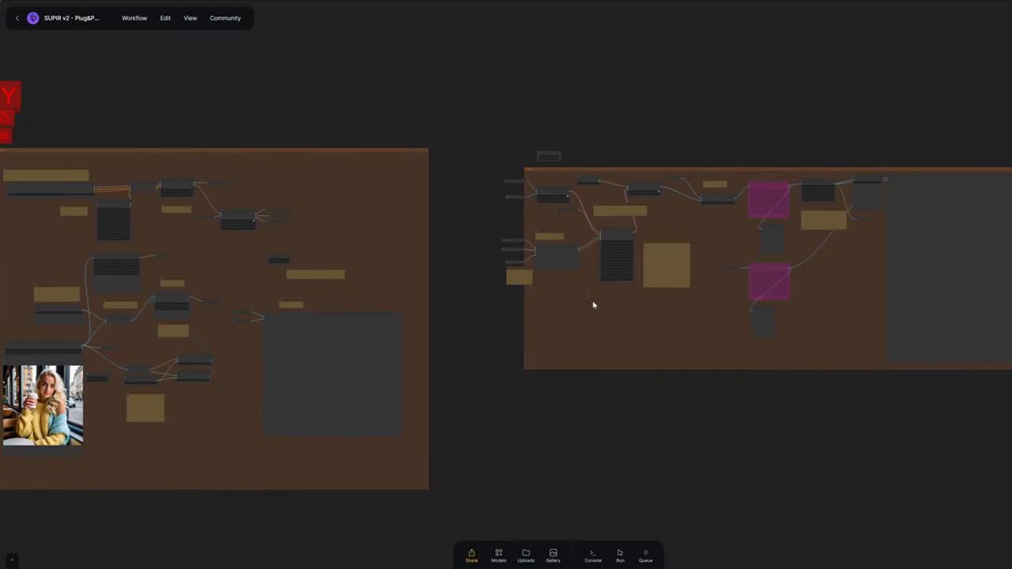
Inspect the cloud workflow's Load Image node, the Float upscale factor, the width and height calculators and their notes
{"action": "left_click_drag", "start_coordinate": [658, 289], "coordinate": [879, 234]}
{"action": "scroll", "coordinate": [344, 291], "scroll_direction": "up", "scroll_amount": 12}
{"action": "left_click", "coordinate": [346, 289]}
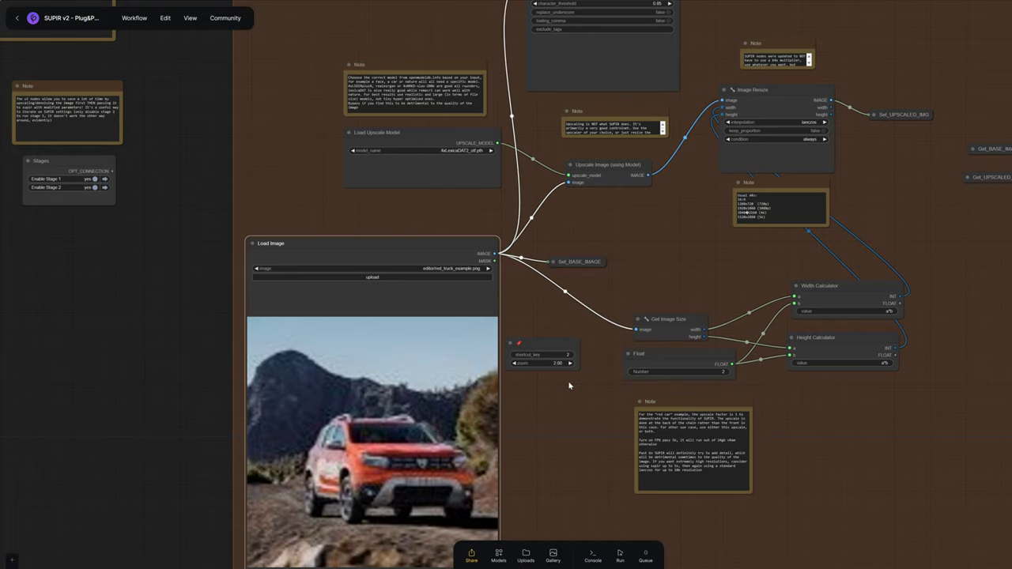
{"action": "scroll", "coordinate": [577, 379], "scroll_direction": "up", "scroll_amount": 3}
{"action": "scroll", "coordinate": [578, 380], "scroll_direction": "up", "scroll_amount": 3}
{"action": "scroll", "coordinate": [706, 362], "scroll_direction": "up", "scroll_amount": 4}
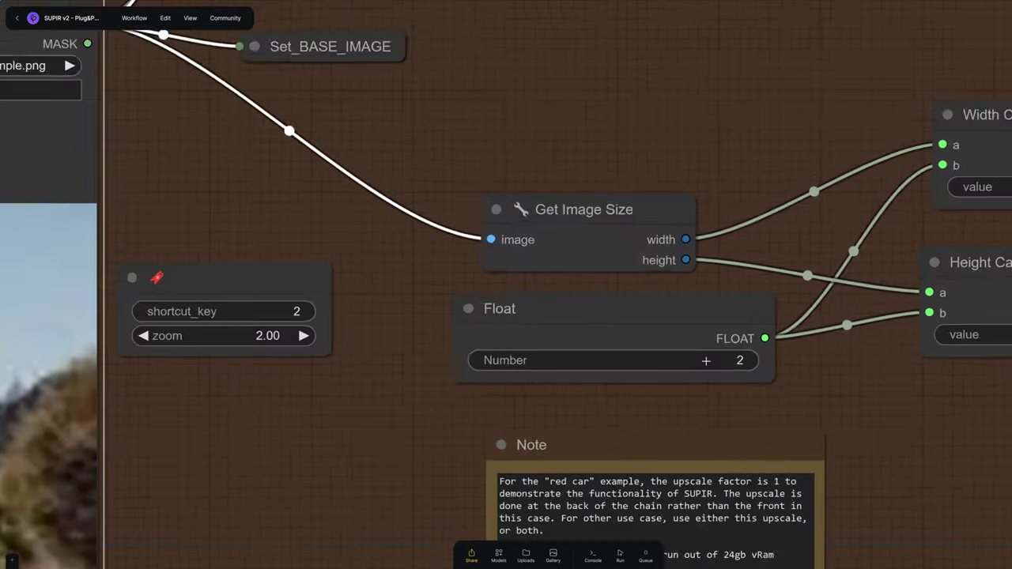
{"action": "scroll", "coordinate": [689, 364], "scroll_direction": "down", "scroll_amount": 4}
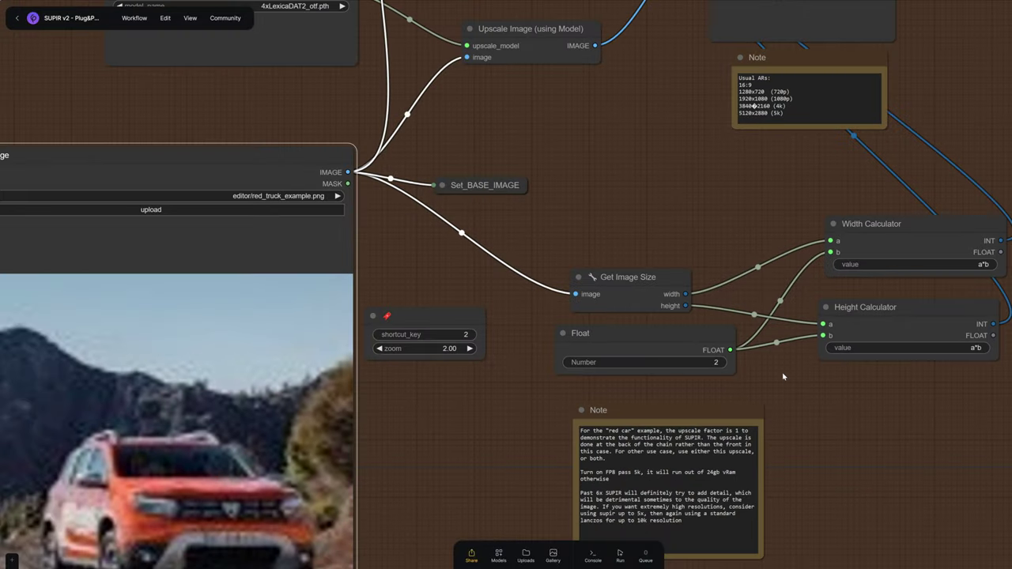
{"action": "scroll", "coordinate": [783, 377], "scroll_direction": "down", "scroll_amount": 2}
{"action": "scroll", "coordinate": [727, 388], "scroll_direction": "up", "scroll_amount": 2}
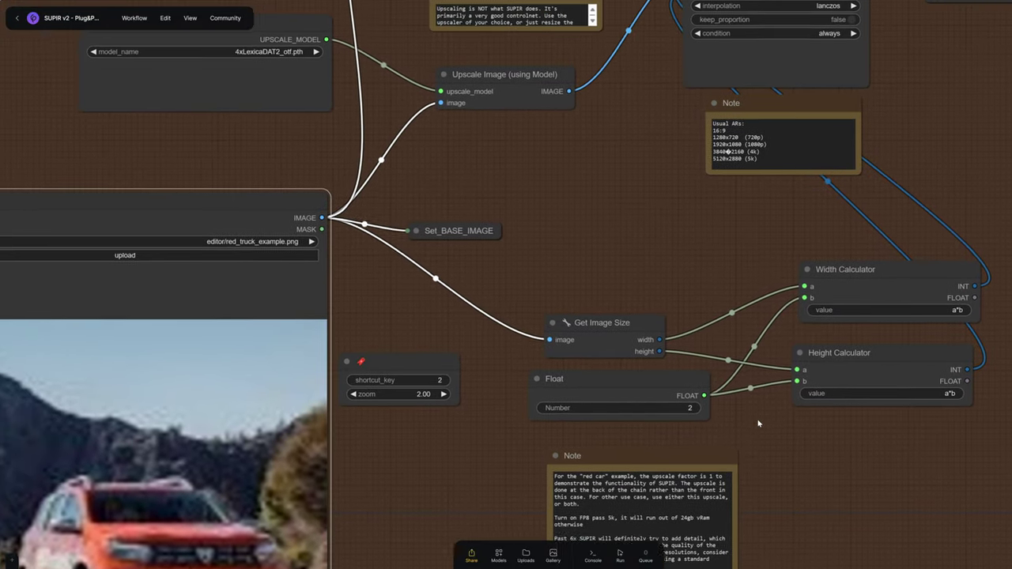
{"action": "scroll", "coordinate": [540, 274], "scroll_direction": "down", "scroll_amount": 2}
Inspect the Load Upscale Model node and the WD14 Tagger node's model setting in the cloud workflow
{"action": "scroll", "coordinate": [327, 133], "scroll_direction": "up", "scroll_amount": 6}
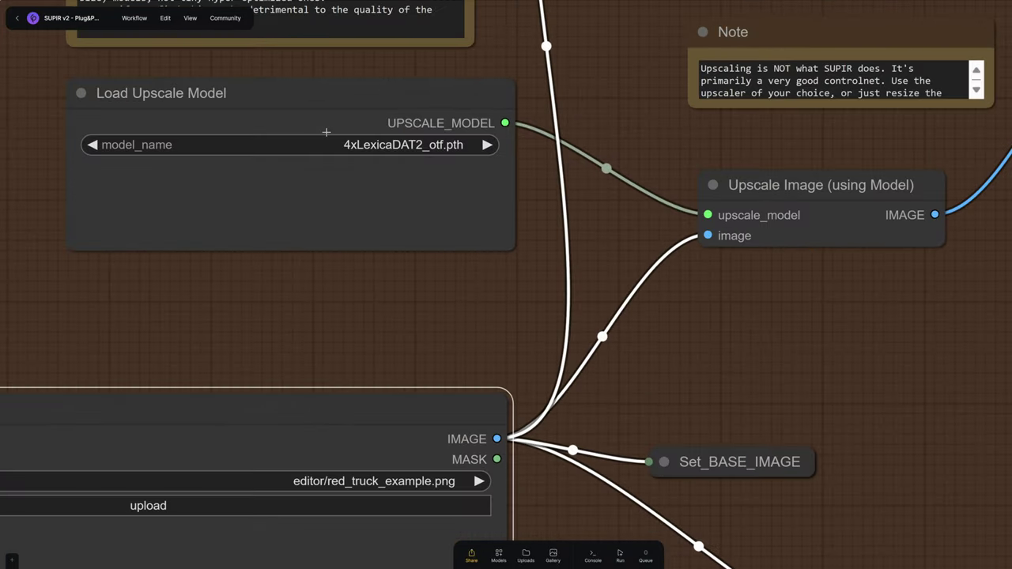
{"action": "scroll", "coordinate": [327, 132], "scroll_direction": "down", "scroll_amount": 9}
{"action": "left_click_drag", "start_coordinate": [696, 183], "coordinate": [400, 317]}
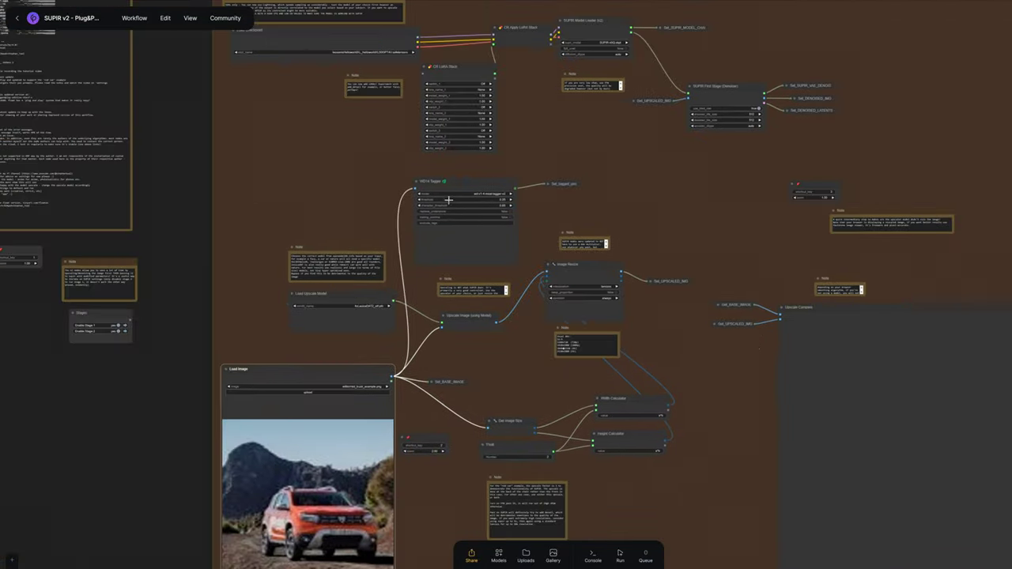
{"action": "scroll", "coordinate": [448, 200], "scroll_direction": "up", "scroll_amount": 5}
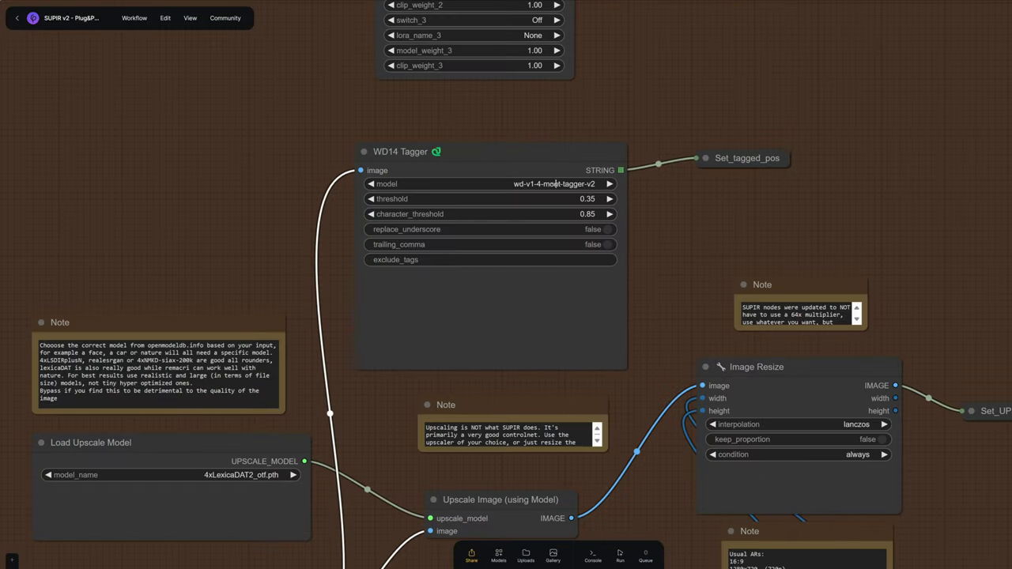
Review the SUPIR Sampler settings, then run the cloud workflow and turn on the machine for 15 minutes
{"action": "scroll", "coordinate": [712, 222], "scroll_direction": "down", "scroll_amount": 10}
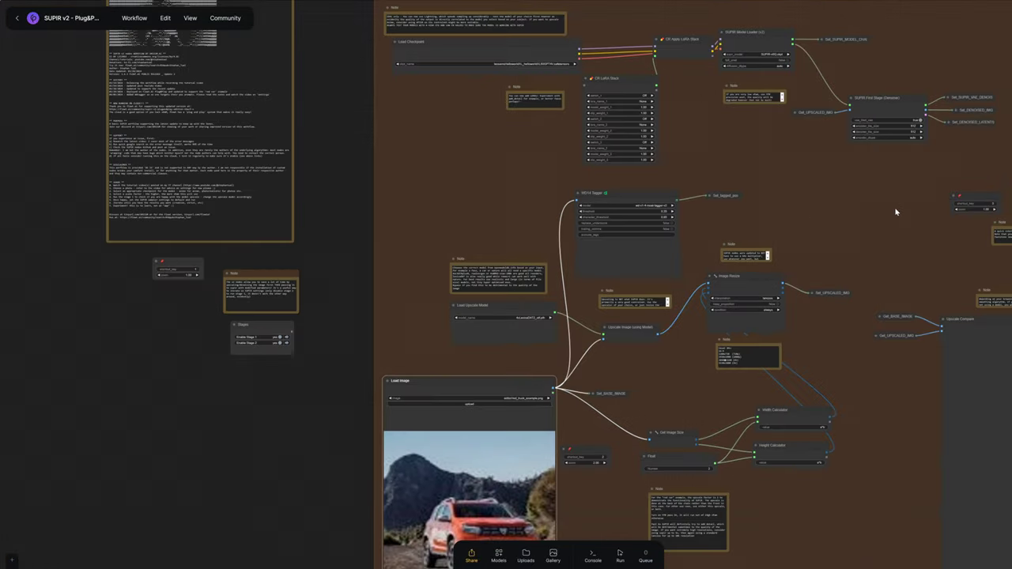
{"action": "left_click_drag", "start_coordinate": [883, 212], "coordinate": [295, 185]}
{"action": "scroll", "coordinate": [628, 225], "scroll_direction": "down", "scroll_amount": 3}
{"action": "scroll", "coordinate": [722, 226], "scroll_direction": "up", "scroll_amount": 10}
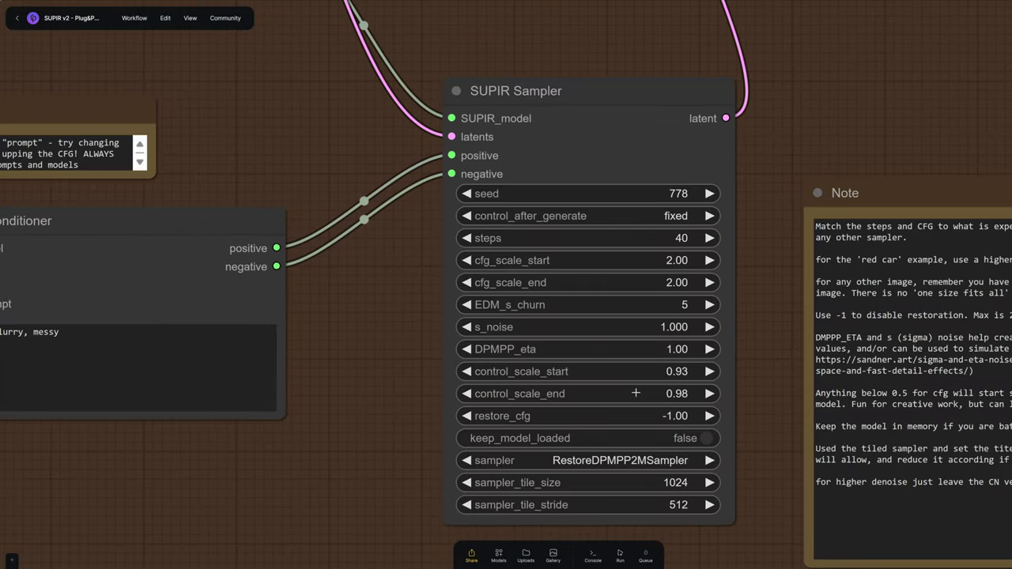
{"action": "left_click", "coordinate": [620, 556]}
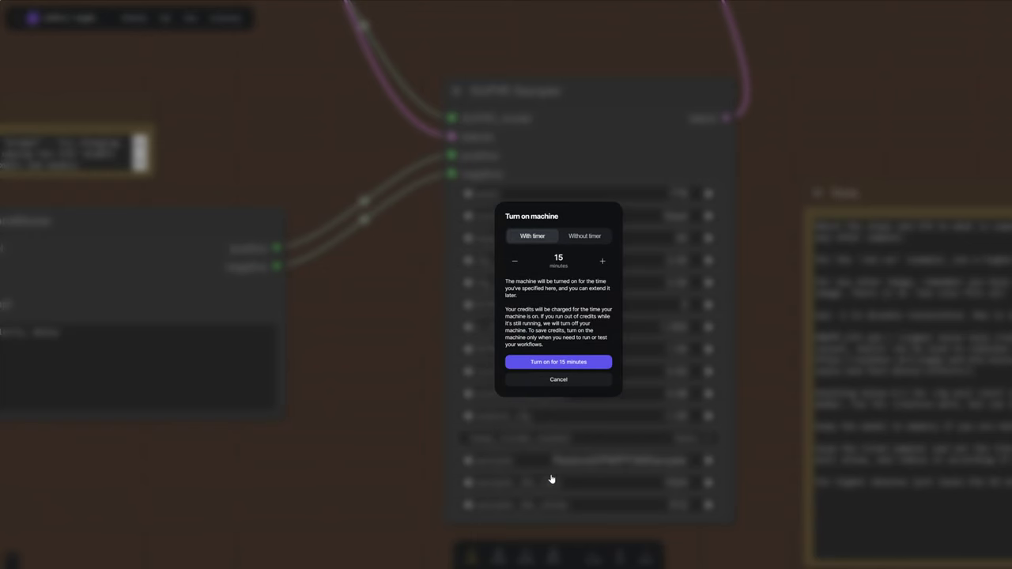
{"action": "left_click", "coordinate": [559, 363]}
Inspect the second-stage chain from the SUPIR Conditioner and Sampler through ColorMatch to the Image Resize node and its note
{"action": "scroll", "coordinate": [729, 163], "scroll_direction": "down", "scroll_amount": 7}
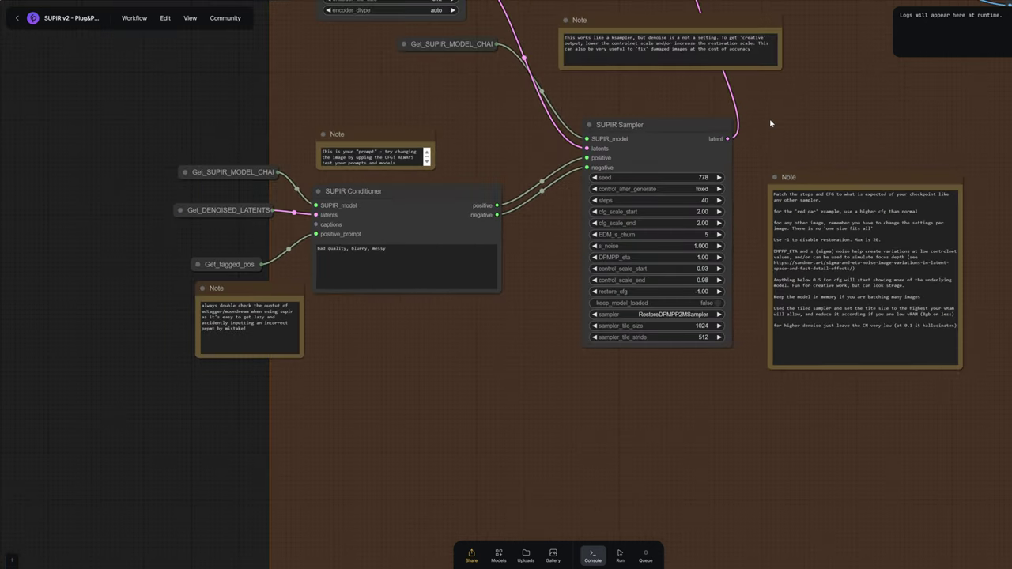
{"action": "left_click_drag", "start_coordinate": [783, 105], "coordinate": [570, 345]}
{"action": "left_click_drag", "start_coordinate": [857, 281], "coordinate": [561, 296]}
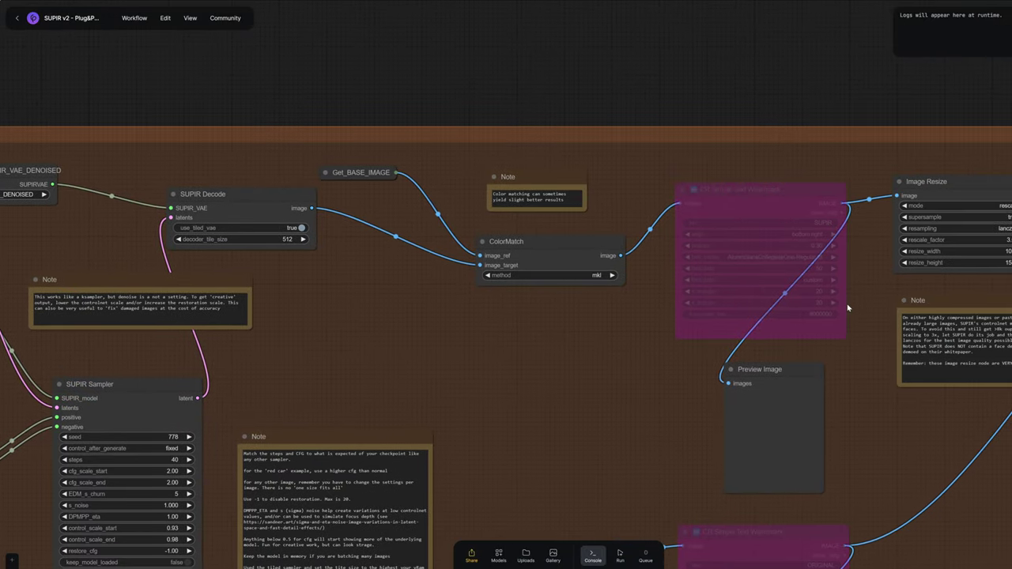
{"action": "left_click_drag", "start_coordinate": [853, 308], "coordinate": [579, 315]}
{"action": "scroll", "coordinate": [693, 260], "scroll_direction": "up", "scroll_amount": 6}
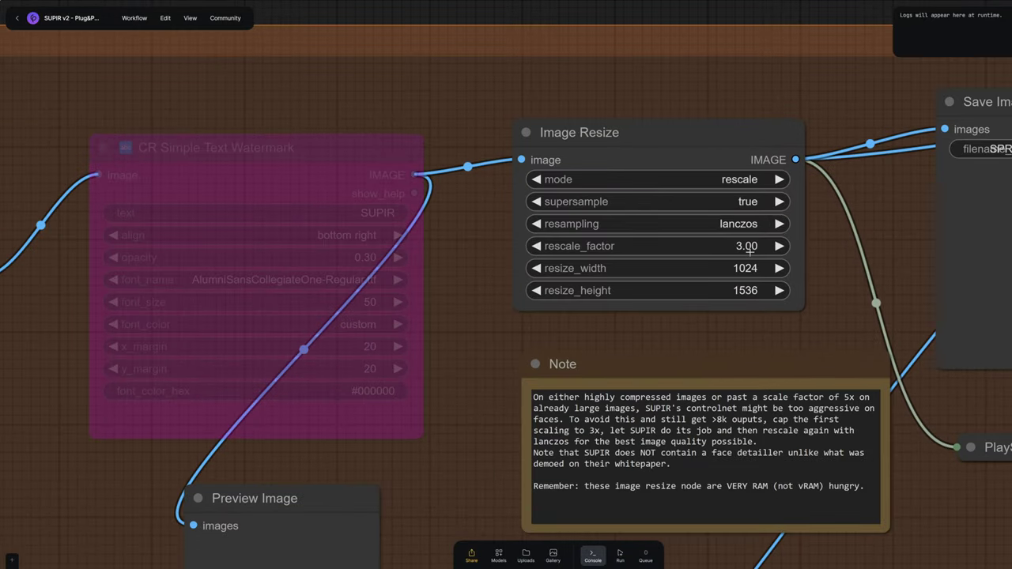
{"action": "scroll", "coordinate": [534, 311], "scroll_direction": "down", "scroll_amount": 8}
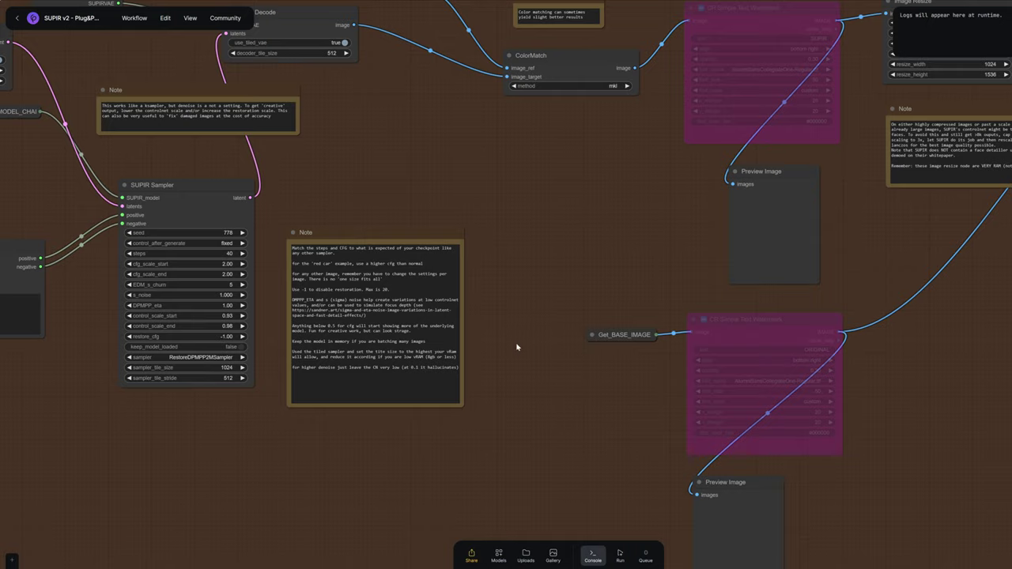
{"action": "left_click_drag", "start_coordinate": [517, 348], "coordinate": [702, 206]}
{"action": "left_click_drag", "start_coordinate": [459, 294], "coordinate": [777, 316]}
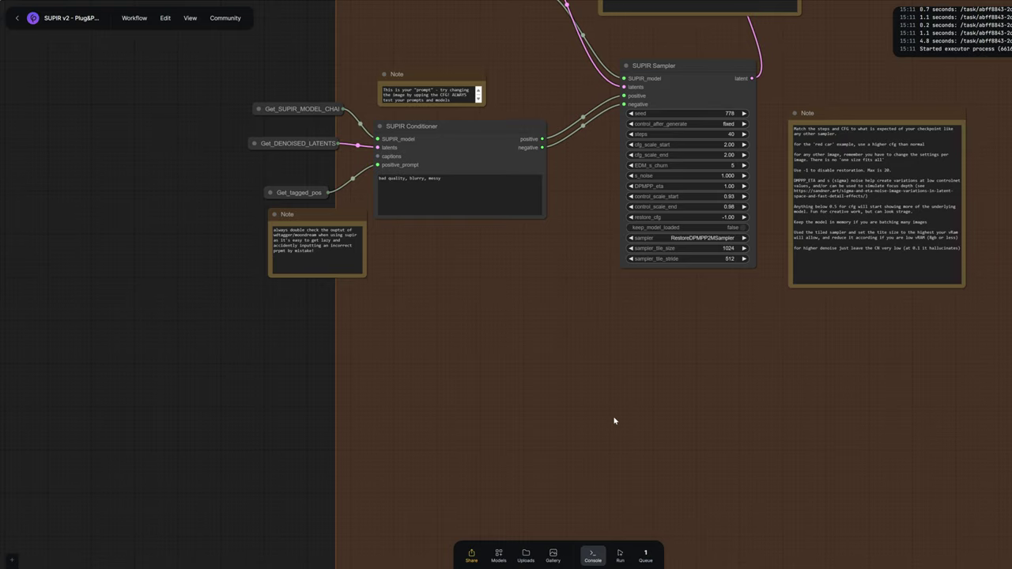
Follow the run through the first-stage nodes and examine the car image in the Upscale Compare node up close
{"action": "scroll", "coordinate": [713, 353], "scroll_direction": "down", "scroll_amount": 9}
{"action": "left_click_drag", "start_coordinate": [538, 385], "coordinate": [856, 285]}
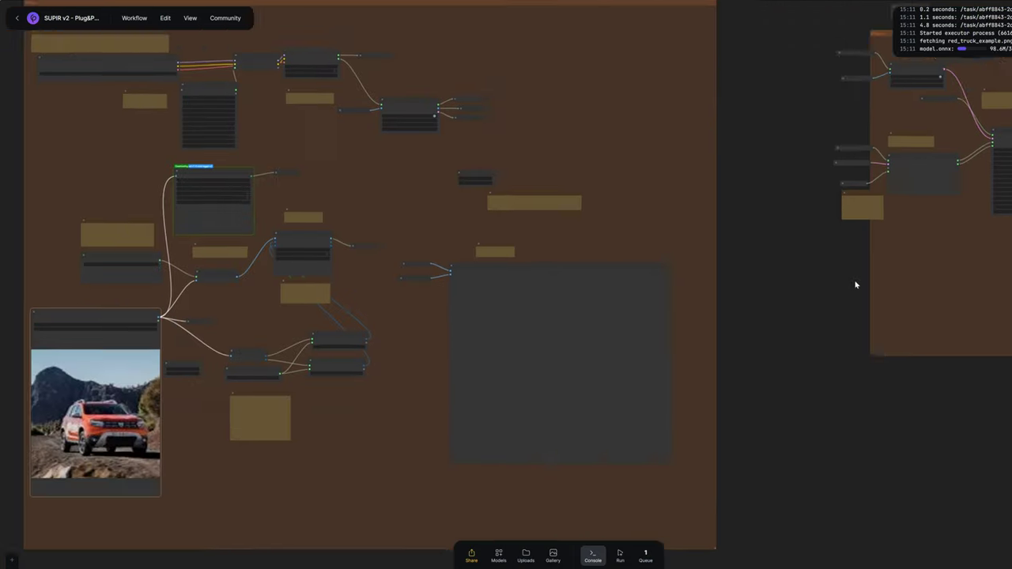
{"action": "left_click_drag", "start_coordinate": [270, 304], "coordinate": [552, 321]}
{"action": "scroll", "coordinate": [551, 321], "scroll_direction": "up", "scroll_amount": 5}
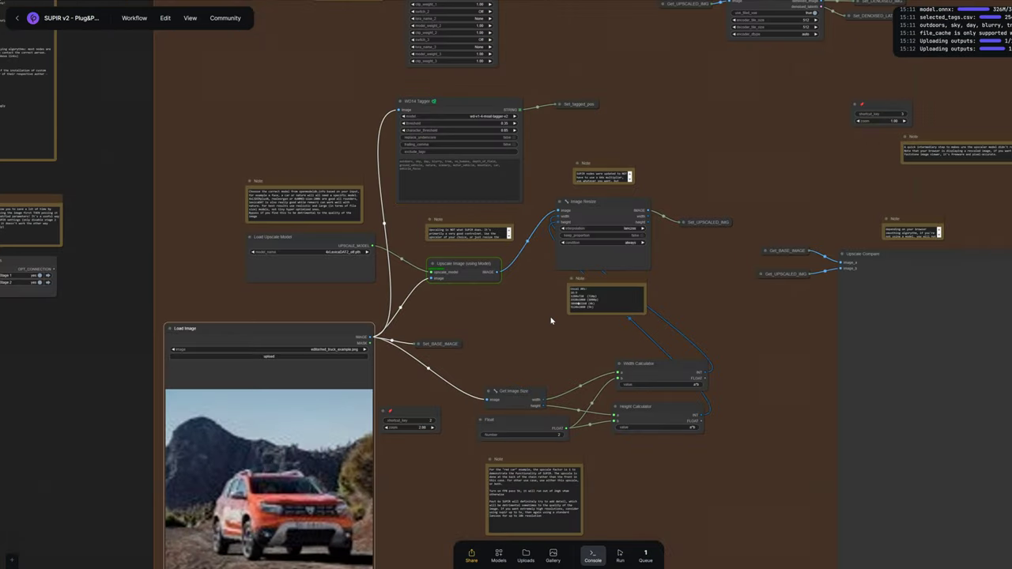
{"action": "left_click_drag", "start_coordinate": [733, 411], "coordinate": [282, 283]}
{"action": "scroll", "coordinate": [535, 293], "scroll_direction": "up", "scroll_amount": 5}
{"action": "scroll", "coordinate": [549, 289], "scroll_direction": "up", "scroll_amount": 5}
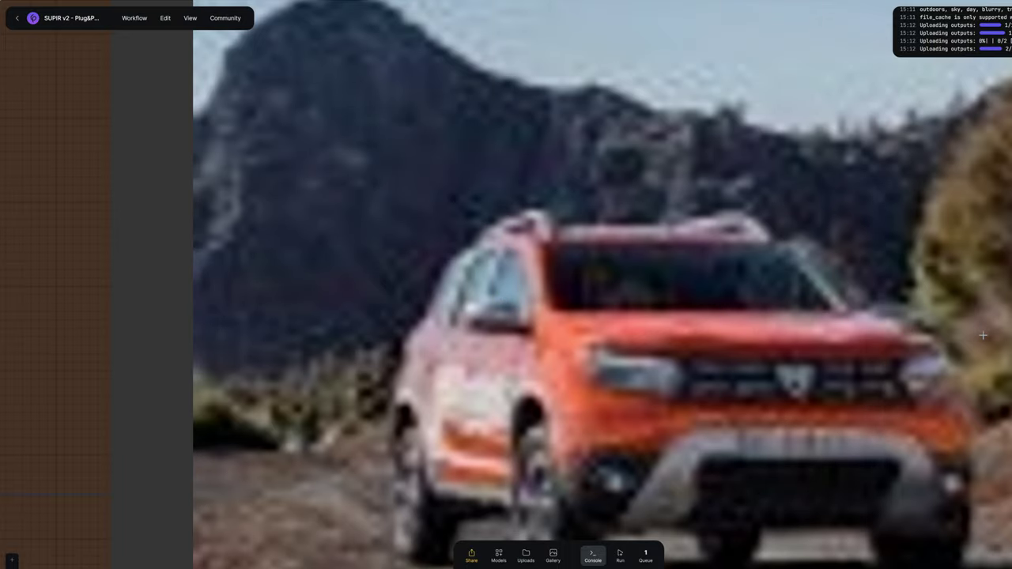
Follow the run into the second stage and examine its output images
{"action": "scroll", "coordinate": [258, 292], "scroll_direction": "down", "scroll_amount": 10}
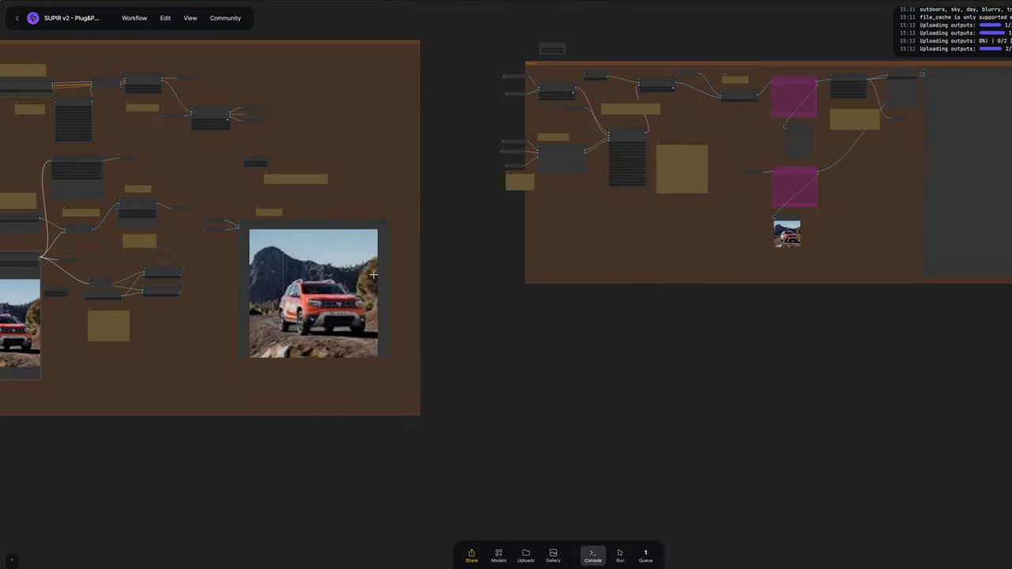
{"action": "left_click_drag", "start_coordinate": [373, 274], "coordinate": [854, 326]}
{"action": "left_click_drag", "start_coordinate": [661, 370], "coordinate": [194, 376]}
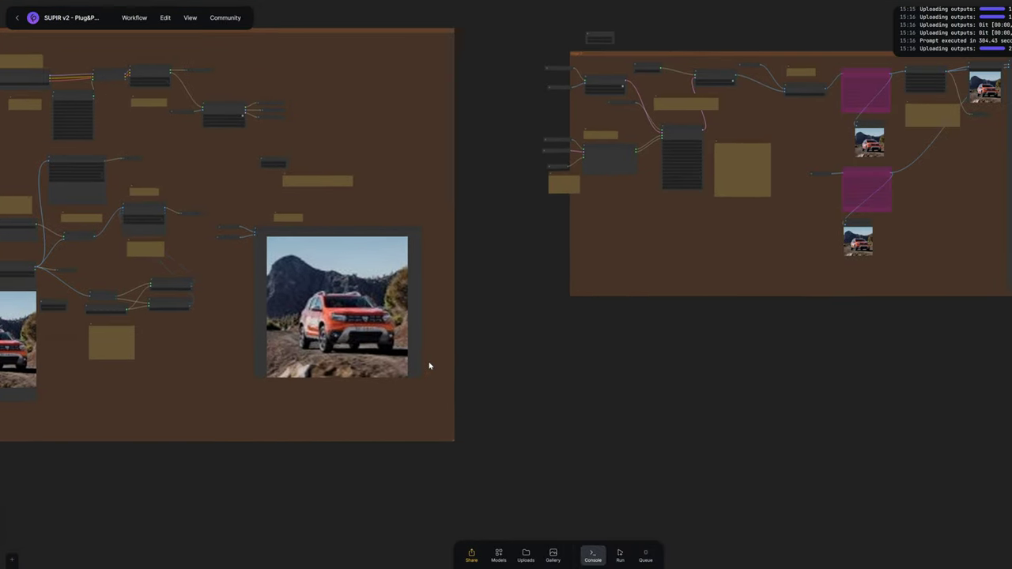
{"action": "left_click_drag", "start_coordinate": [704, 240], "coordinate": [370, 286]}
{"action": "scroll", "coordinate": [531, 231], "scroll_direction": "up", "scroll_amount": 9}
{"action": "scroll", "coordinate": [544, 239], "scroll_direction": "up", "scroll_amount": 1}
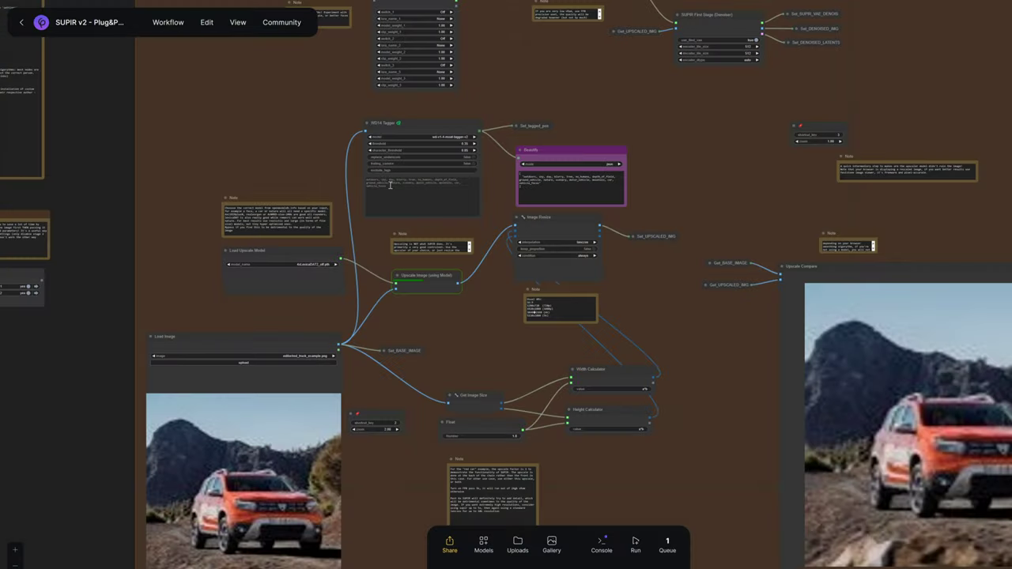
Examine the WD14 Tagger's generated tags and select the whole tag text
{"action": "scroll", "coordinate": [357, 146], "scroll_direction": "up", "scroll_amount": 5}
{"action": "scroll", "coordinate": [437, 222], "scroll_direction": "up", "scroll_amount": 3}
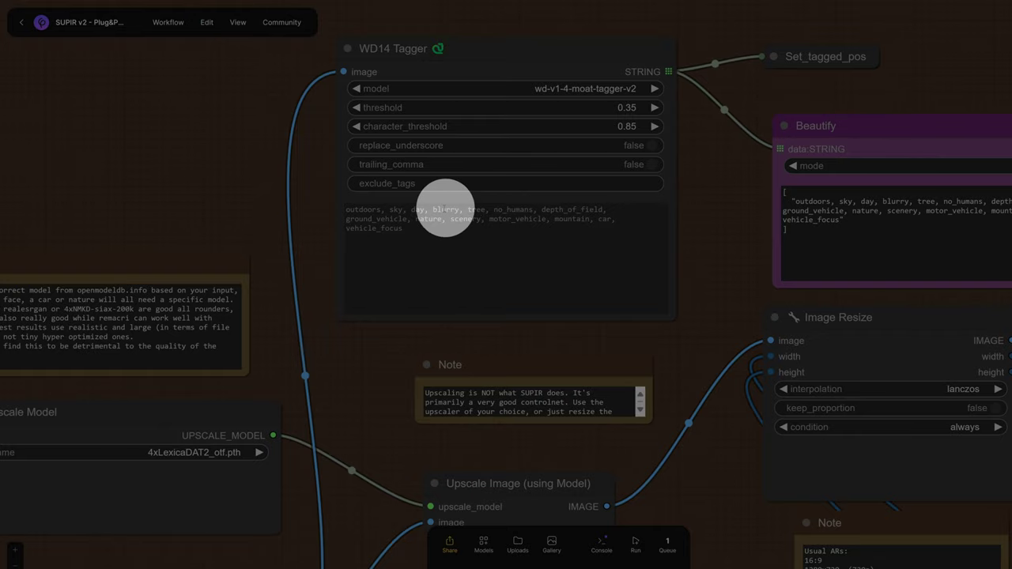
{"action": "left_click", "coordinate": [445, 211]}
{"action": "key", "text": "ctrl+a"}
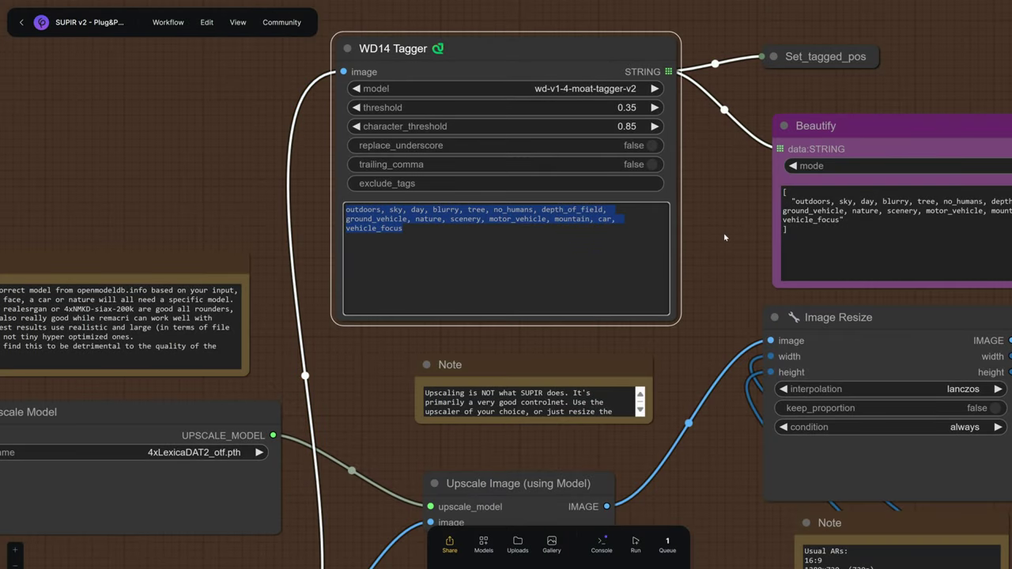
Add a Text Multiline node feeding the SUPIR Conditioner's positive_prompt and enter "a red car in the mountains"
{"action": "scroll", "coordinate": [728, 238], "scroll_direction": "down", "scroll_amount": 15}
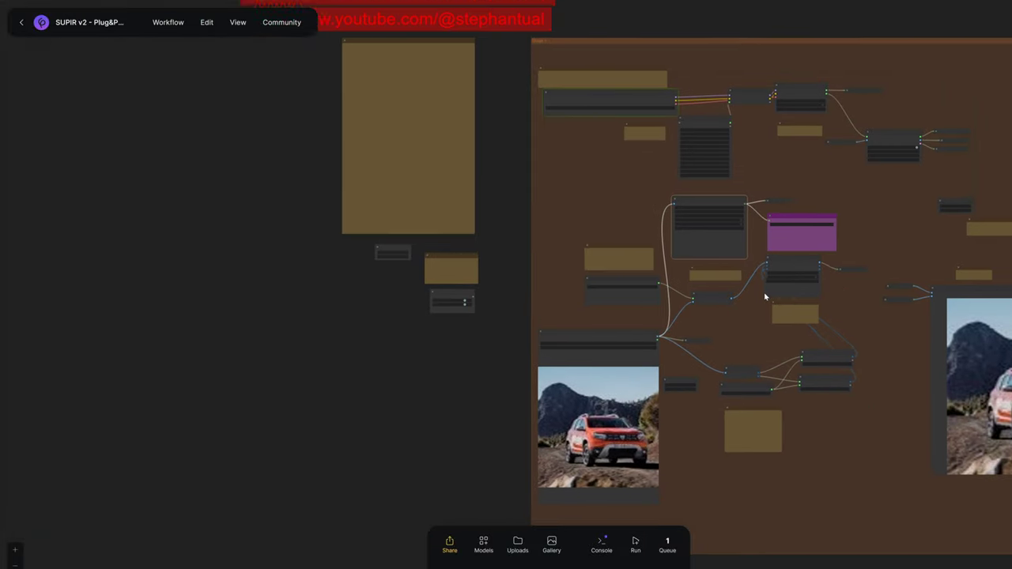
{"action": "left_click_drag", "start_coordinate": [766, 296], "coordinate": [327, 220]}
{"action": "left_click_drag", "start_coordinate": [843, 184], "coordinate": [454, 244]}
{"action": "scroll", "coordinate": [640, 156], "scroll_direction": "up", "scroll_amount": 10}
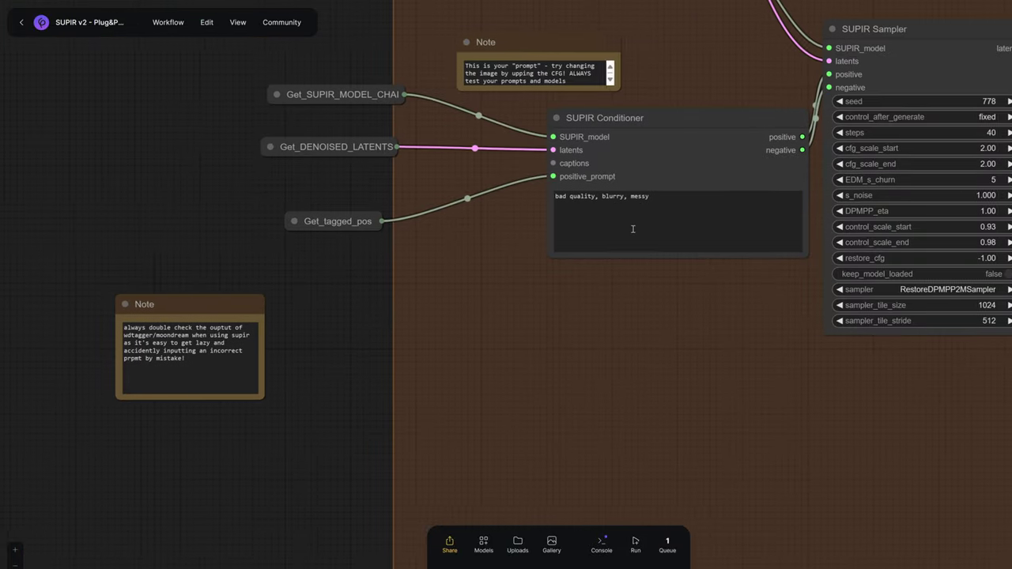
{"action": "left_click_drag", "start_coordinate": [545, 177], "coordinate": [655, 190]}
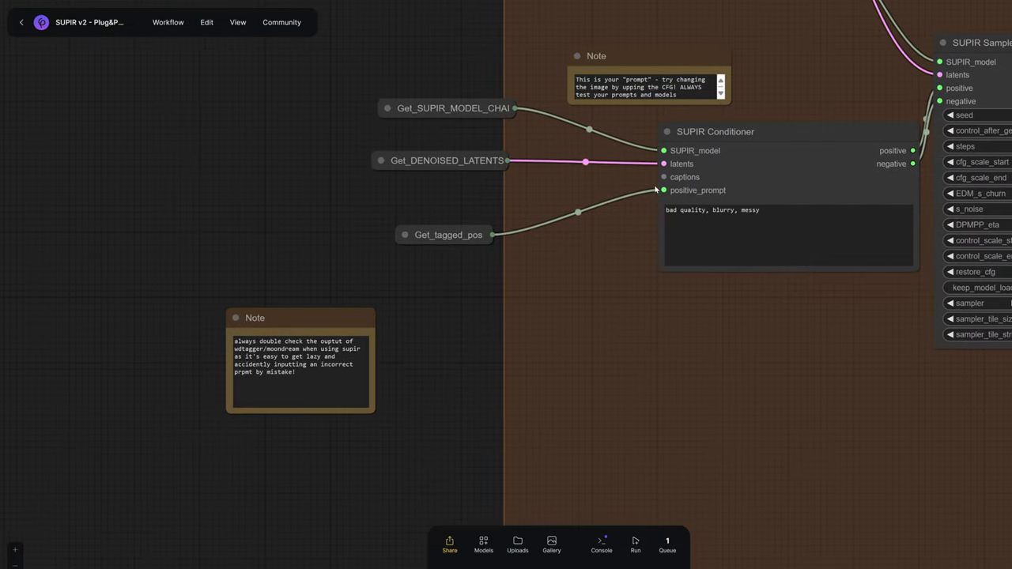
{"action": "double_click", "coordinate": [524, 246]}
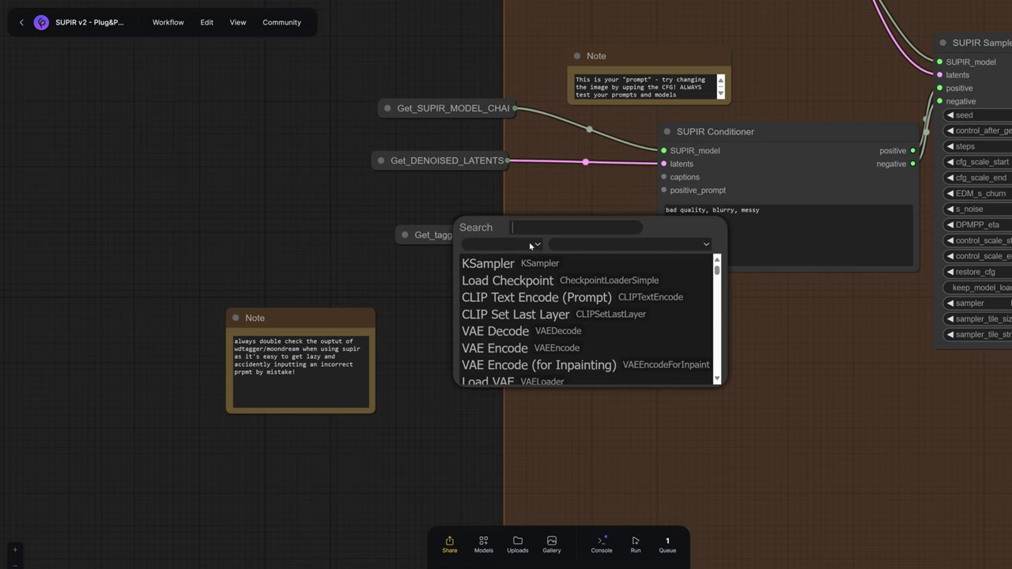
{"action": "type", "text": "multiline"}
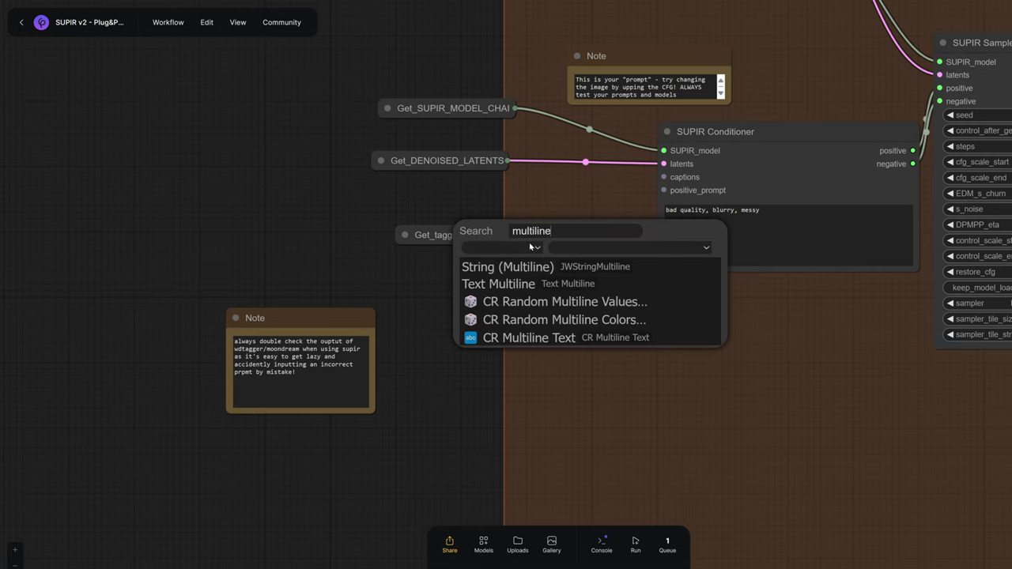
{"action": "left_click", "coordinate": [529, 283]}
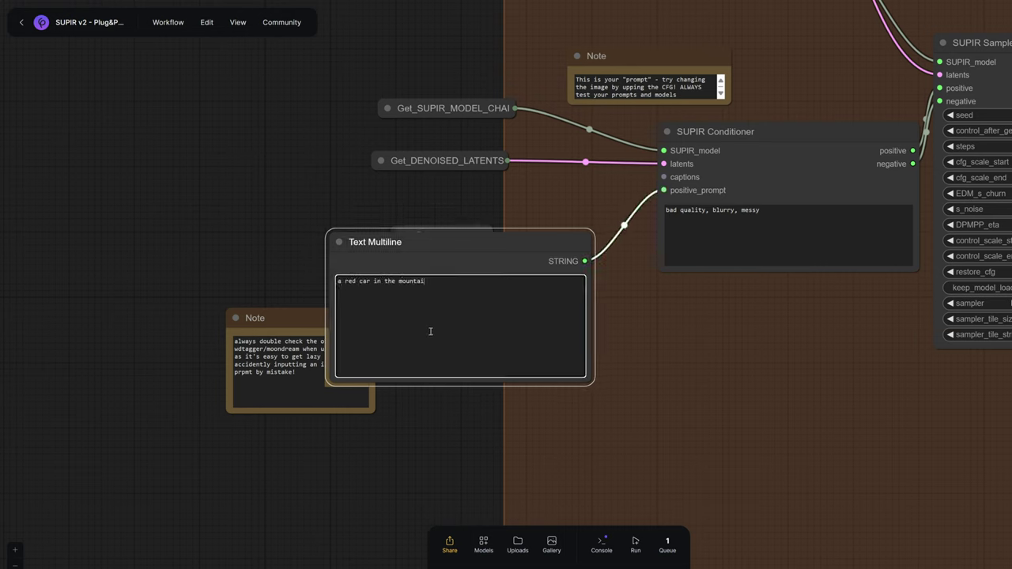
{"action": "left_click", "coordinate": [700, 311]}
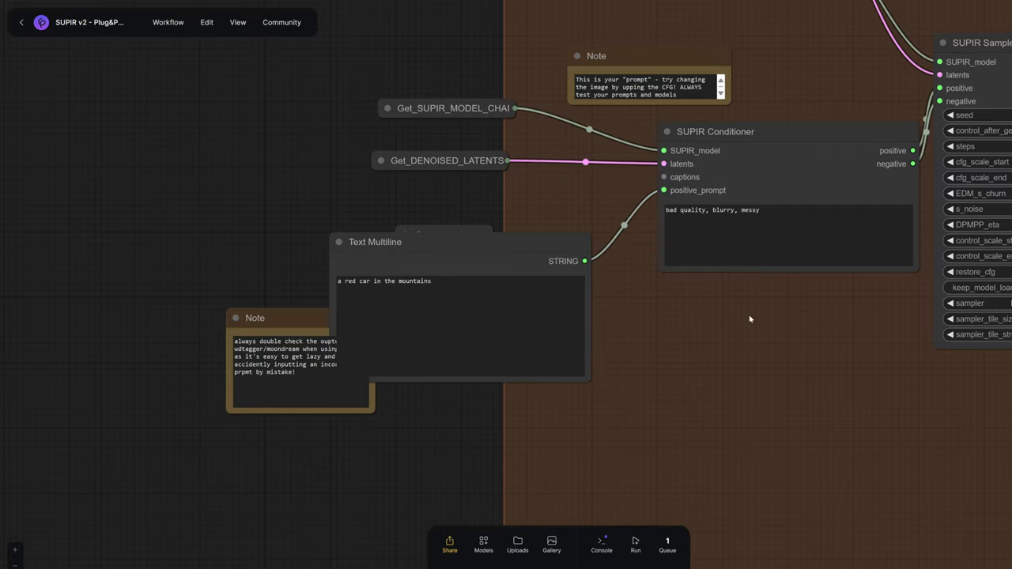
Set the SUPIR Sampler's control_scale_start to 0.80 and control_scale_end to 0.85
{"action": "left_click_drag", "start_coordinate": [750, 319], "coordinate": [226, 322]}
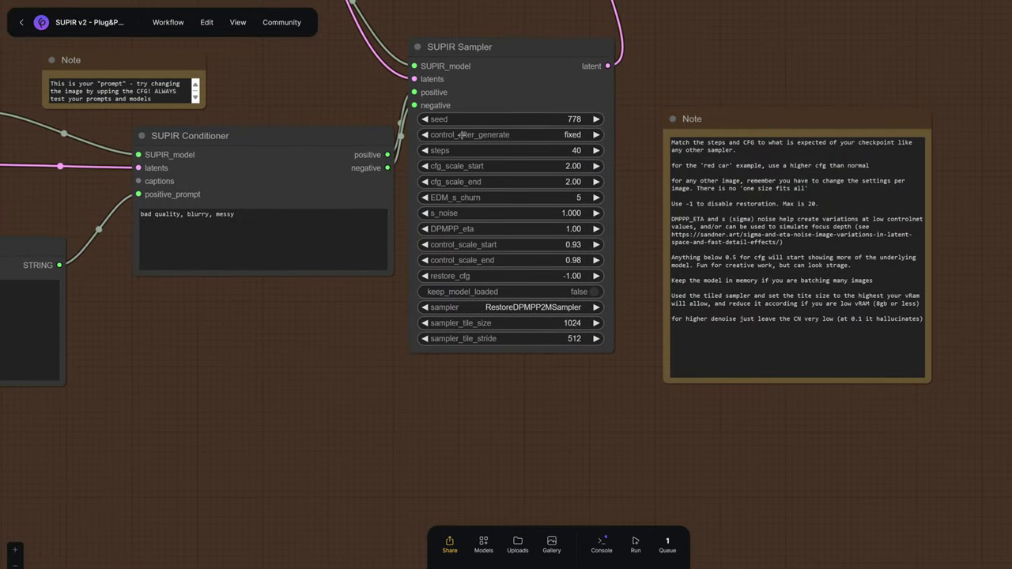
{"action": "scroll", "coordinate": [463, 134], "scroll_direction": "up", "scroll_amount": 5}
{"action": "scroll", "coordinate": [762, 266], "scroll_direction": "down", "scroll_amount": 3}
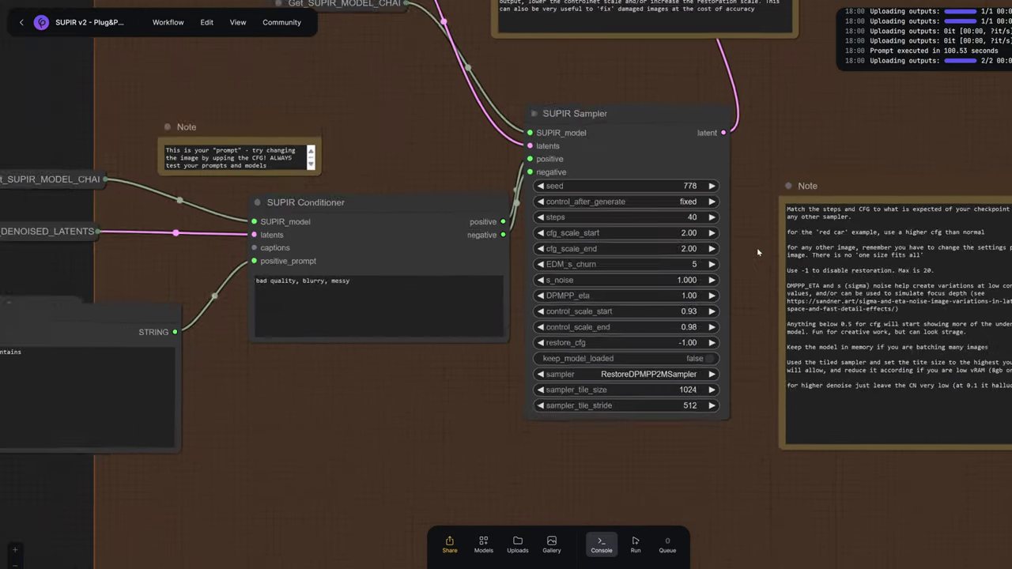
{"action": "scroll", "coordinate": [721, 233], "scroll_direction": "up", "scroll_amount": 4}
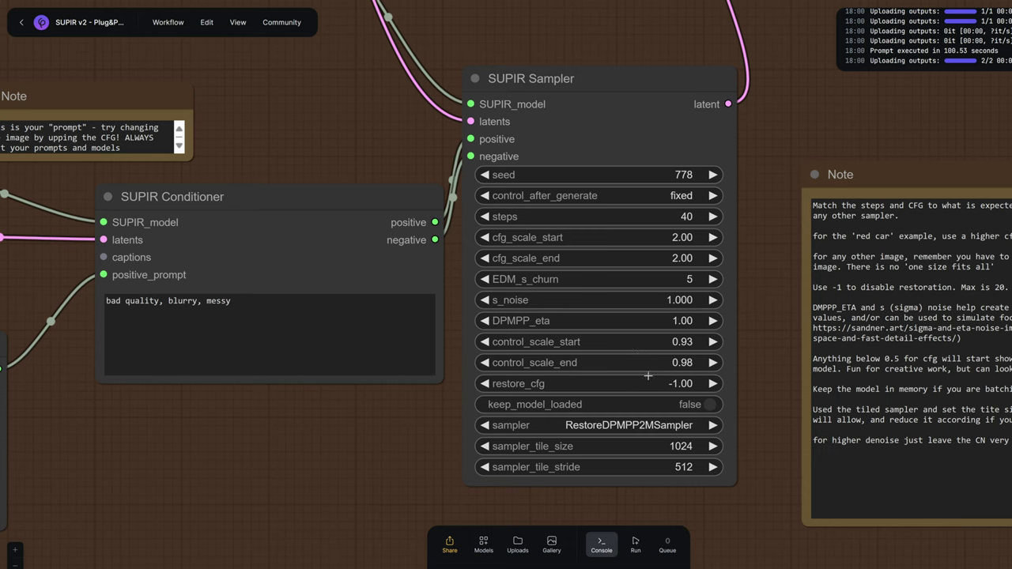
{"action": "left_click", "coordinate": [685, 347]}
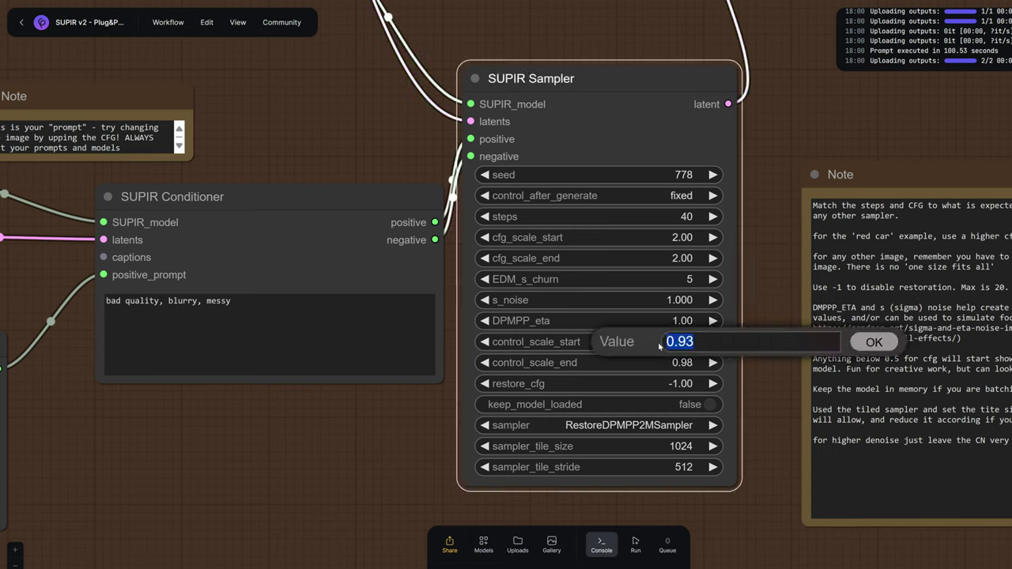
{"action": "type", "text": "0.8"}
{"action": "key", "text": "Return"}
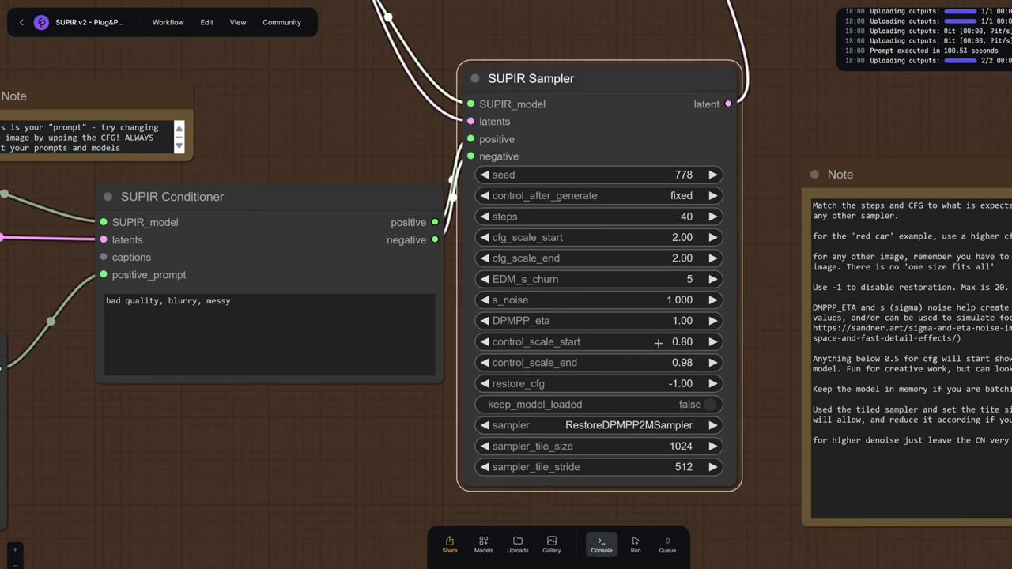
{"action": "left_click", "coordinate": [666, 367]}
{"action": "type", "text": "0."}
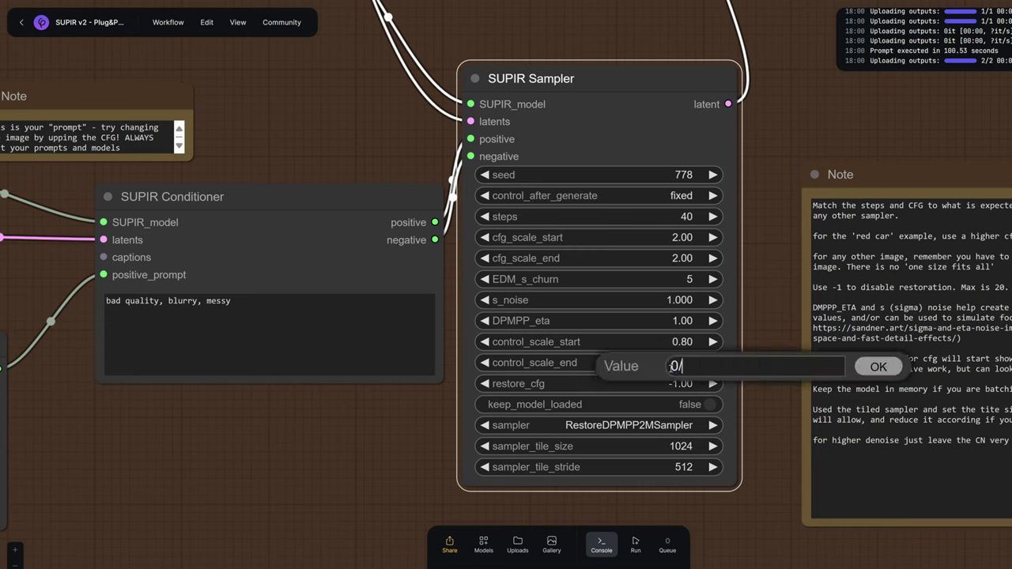
{"action": "type", "text": "85"}
{"action": "key", "text": "Return"}
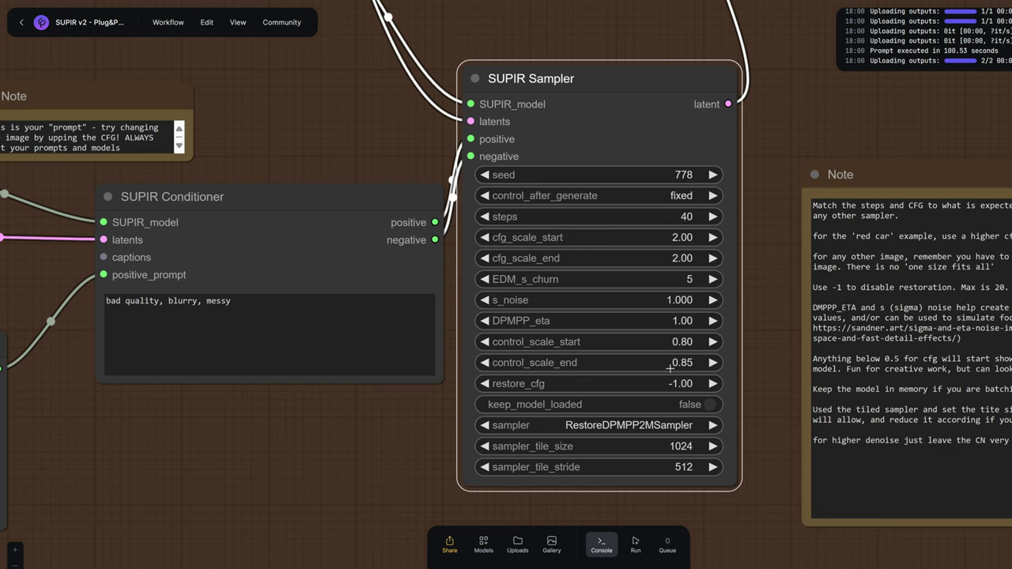
Set both cfg_scale_start and cfg_scale_end of the SUPIR Sampler to 1.2
{"action": "left_click", "coordinate": [663, 237]}
{"action": "type", "text": "1.2"}
{"action": "key", "text": "Return"}
{"action": "left_click", "coordinate": [663, 259]}
{"action": "type", "text": "1.2"}
{"action": "key", "text": "Return"}
Review the Image Resize note and compare the original and upscaled car across the Image Comparer's divider, up close and in full
{"action": "scroll", "coordinate": [621, 223], "scroll_direction": "down", "scroll_amount": 3}
{"action": "left_click_drag", "start_coordinate": [910, 118], "coordinate": [126, 258]}
{"action": "left_click", "coordinate": [715, 251]}
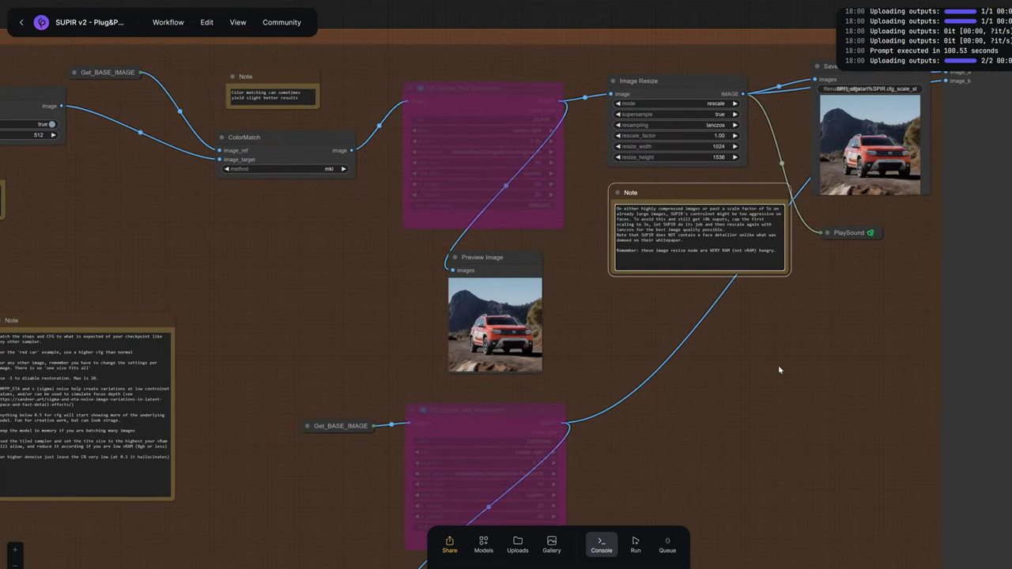
{"action": "left_click_drag", "start_coordinate": [780, 373], "coordinate": [93, 292]}
{"action": "scroll", "coordinate": [190, 292], "scroll_direction": "down", "scroll_amount": 8}
{"action": "scroll", "coordinate": [237, 289], "scroll_direction": "up", "scroll_amount": 3}
{"action": "left_click_drag", "start_coordinate": [236, 289], "coordinate": [296, 236]}
{"action": "scroll", "coordinate": [296, 235], "scroll_direction": "up", "scroll_amount": 3}
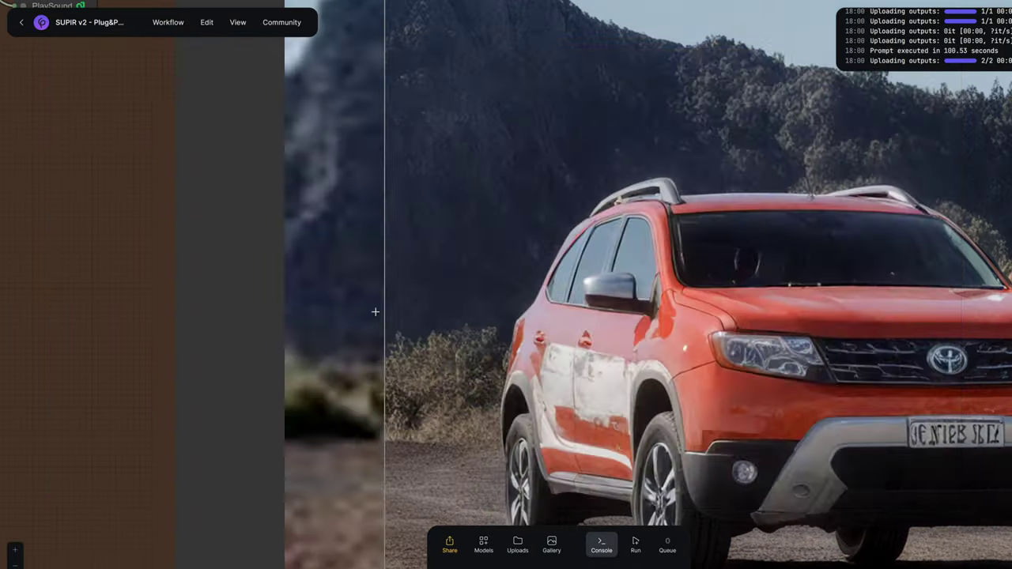
{"action": "left_click_drag", "start_coordinate": [393, 230], "coordinate": [293, 392]}
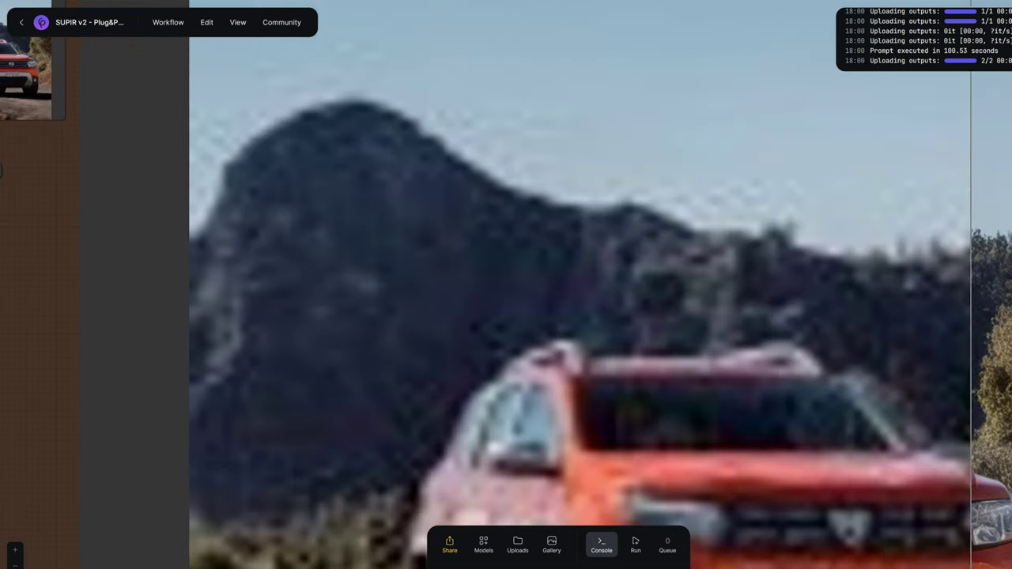
{"action": "scroll", "coordinate": [601, 249], "scroll_direction": "up", "scroll_amount": 5}
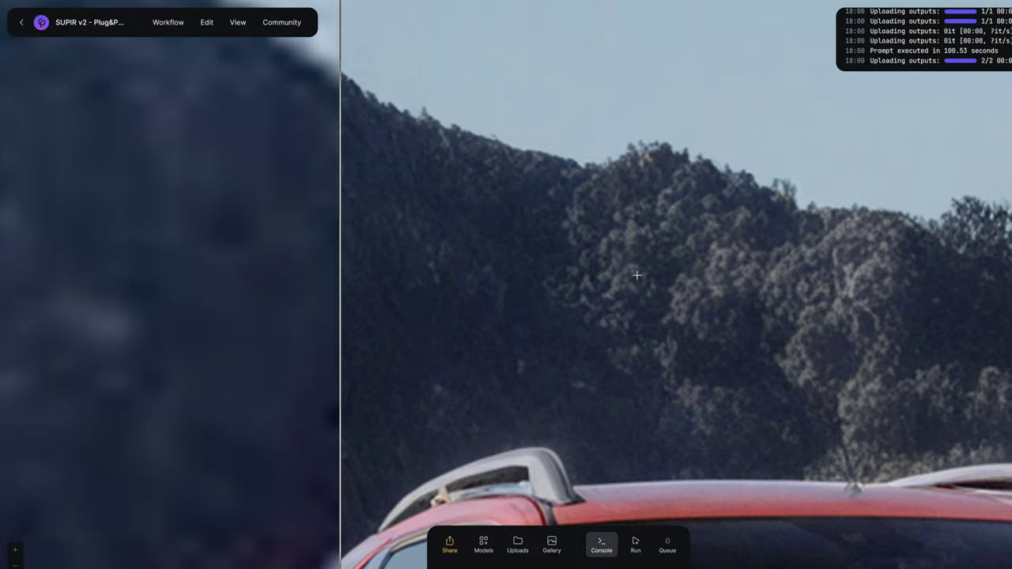
{"action": "scroll", "coordinate": [200, 248], "scroll_direction": "down", "scroll_amount": 5}
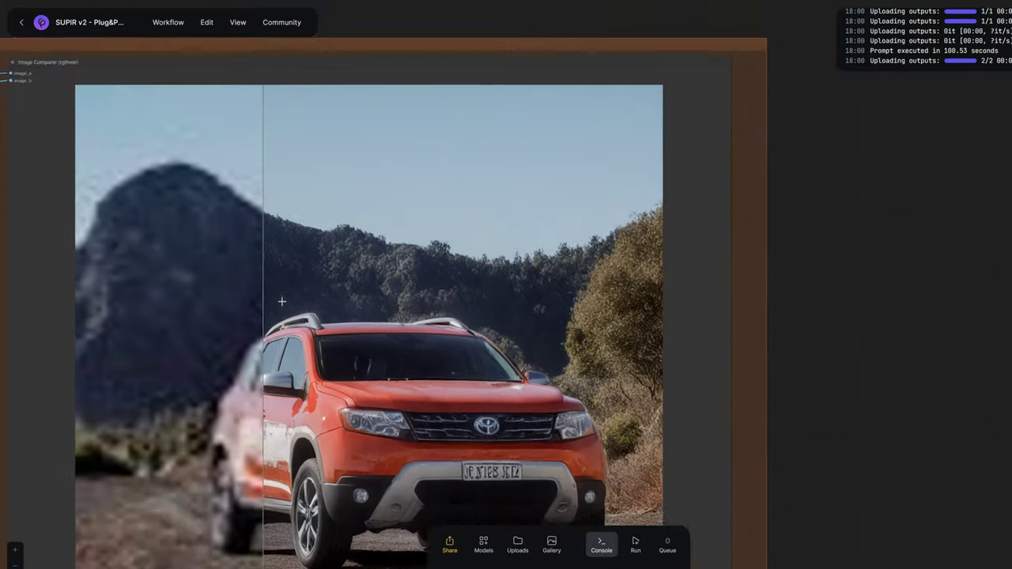
Set the rescale_factor of the Image Resize node after ColorMatch to 3
{"action": "scroll", "coordinate": [281, 301], "scroll_direction": "down", "scroll_amount": 3}
{"action": "left_click_drag", "start_coordinate": [281, 301], "coordinate": [771, 245]}
{"action": "scroll", "coordinate": [372, 102], "scroll_direction": "up", "scroll_amount": 4}
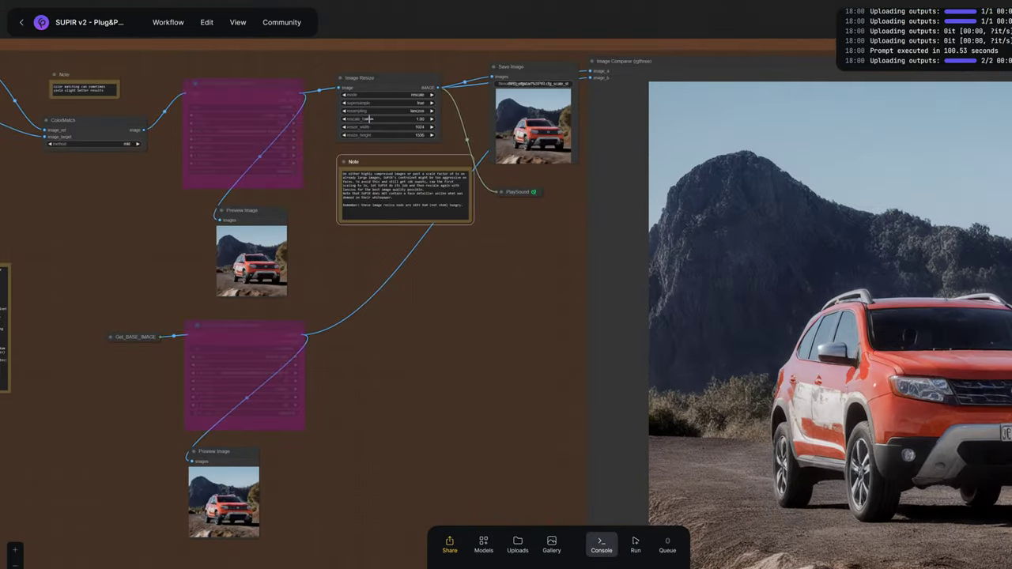
{"action": "scroll", "coordinate": [360, 117], "scroll_direction": "up", "scroll_amount": 5}
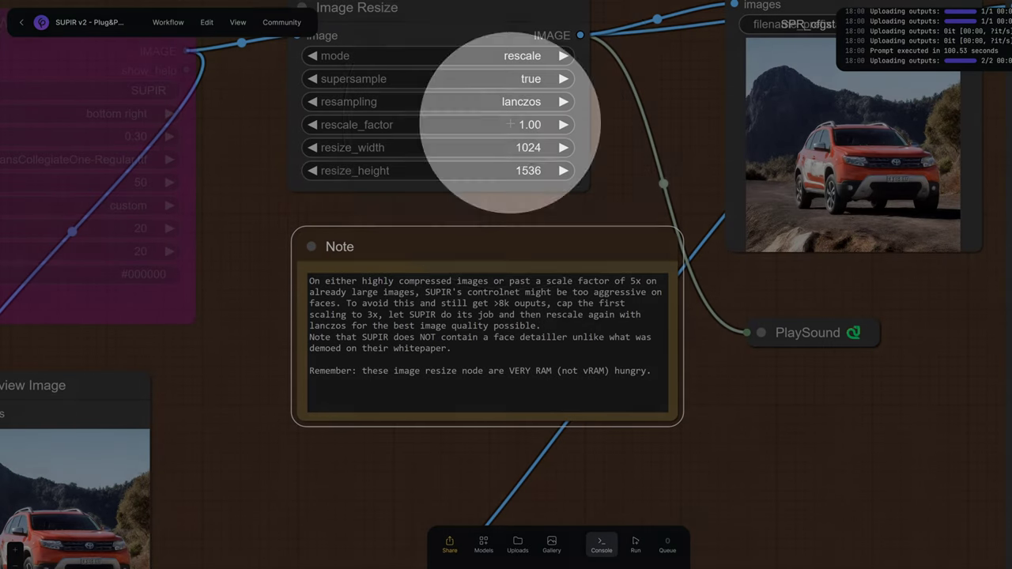
{"action": "left_click", "coordinate": [525, 124]}
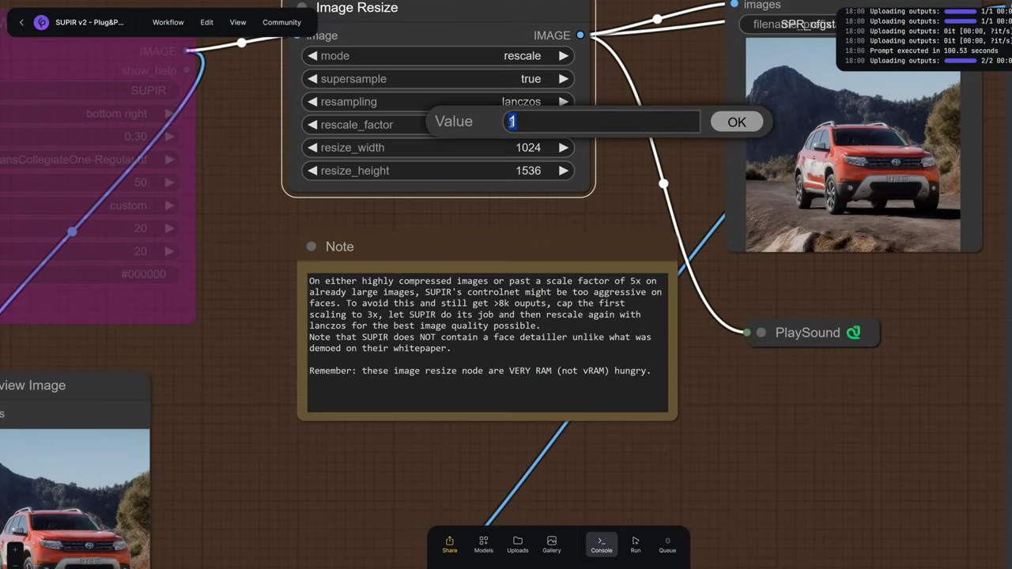
{"action": "type", "text": "2"}
{"action": "key", "text": "BackSpace"}
{"action": "type", "text": "3"}
{"action": "left_click", "coordinate": [737, 123]}
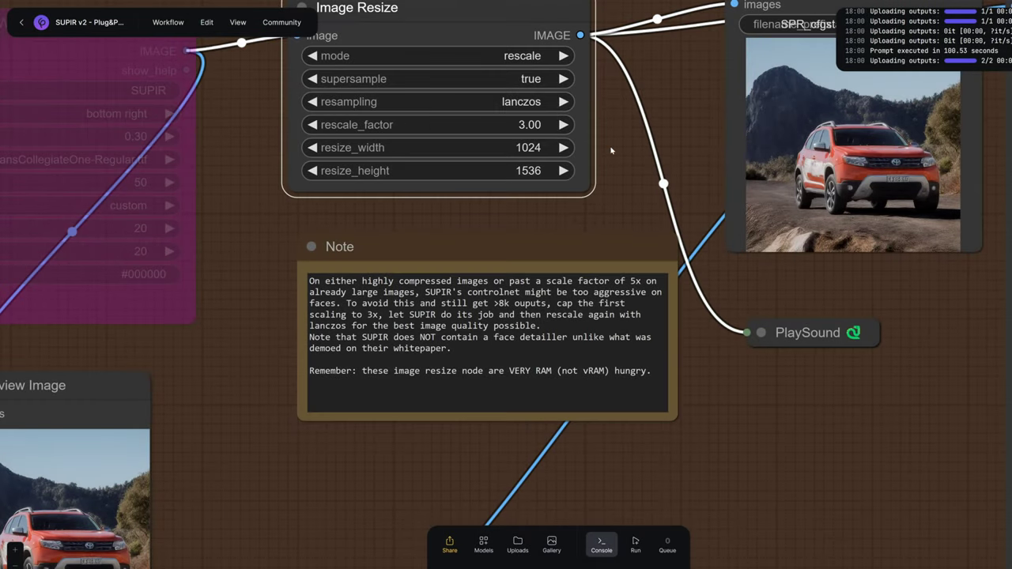
Set the Number of the Stage 1 Float node feeding the Width and Height Calculators to 1.2
{"action": "scroll", "coordinate": [611, 151], "scroll_direction": "down", "scroll_amount": 3}
{"action": "scroll", "coordinate": [629, 224], "scroll_direction": "down", "scroll_amount": 6}
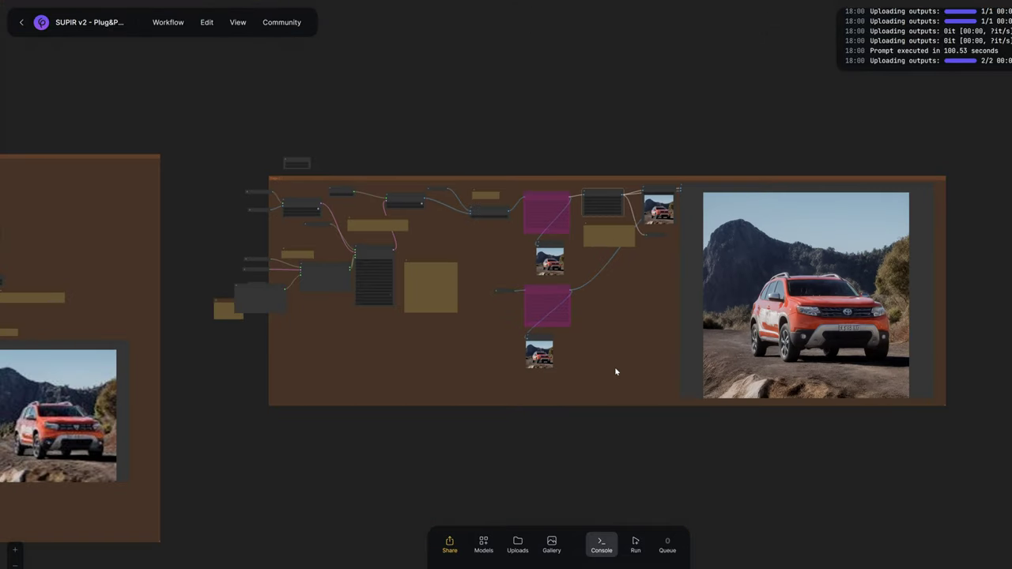
{"action": "scroll", "coordinate": [235, 393], "scroll_direction": "up", "scroll_amount": 2}
{"action": "left_click_drag", "start_coordinate": [235, 393], "coordinate": [915, 258]}
{"action": "scroll", "coordinate": [419, 285], "scroll_direction": "up", "scroll_amount": 4}
{"action": "left_click", "coordinate": [461, 286]}
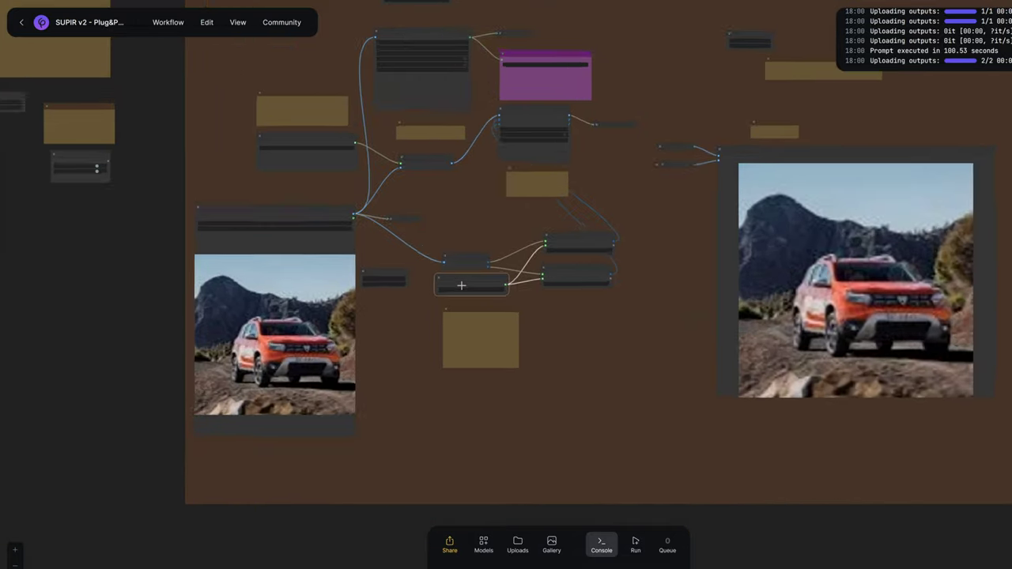
{"action": "scroll", "coordinate": [465, 285], "scroll_direction": "up", "scroll_amount": 6}
{"action": "scroll", "coordinate": [467, 277], "scroll_direction": "up", "scroll_amount": 3}
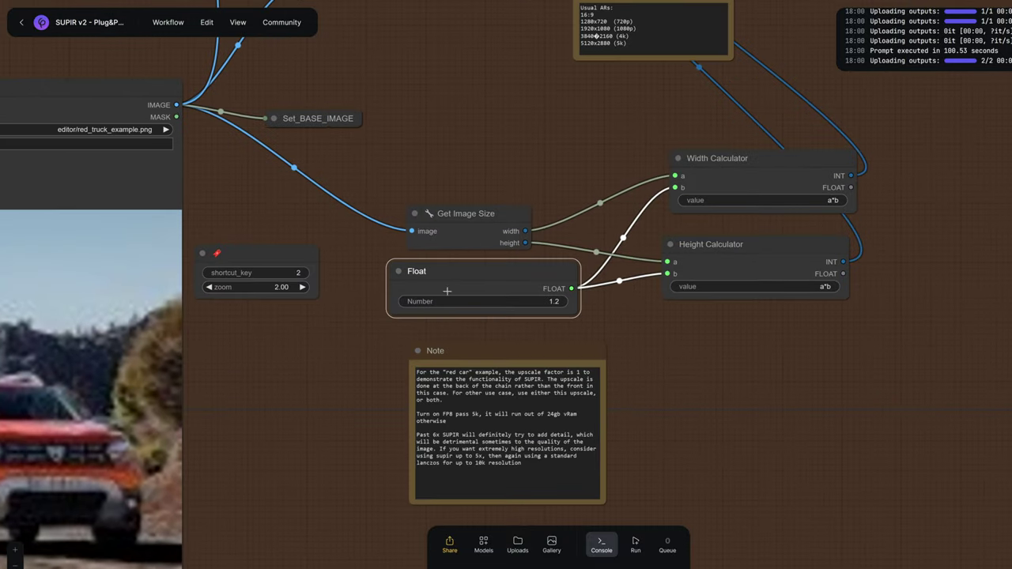
{"action": "left_click", "coordinate": [541, 302]}
{"action": "type", "text": "3"}
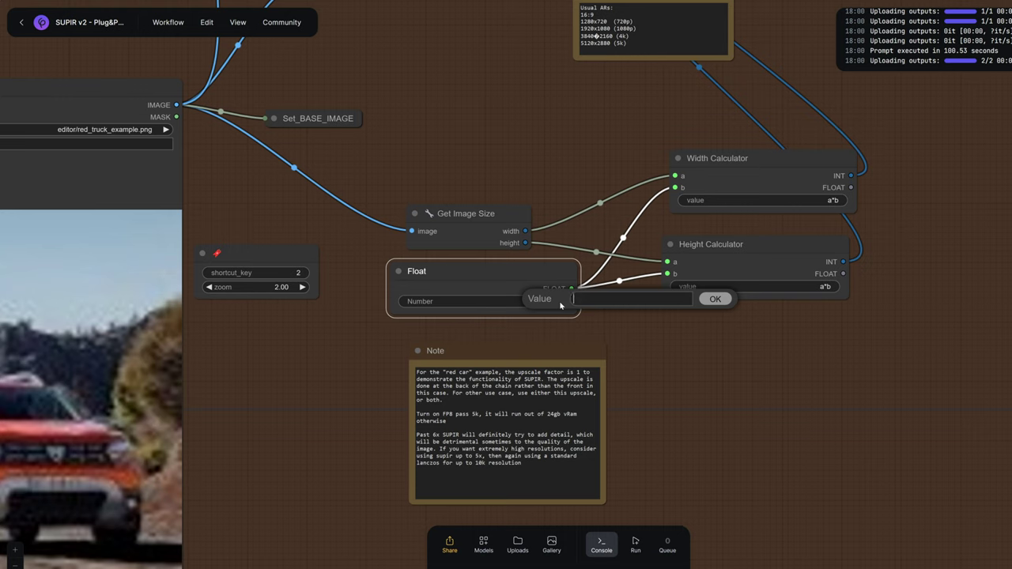
{"action": "type", "text": "1.2"}
{"action": "key", "text": "Return"}
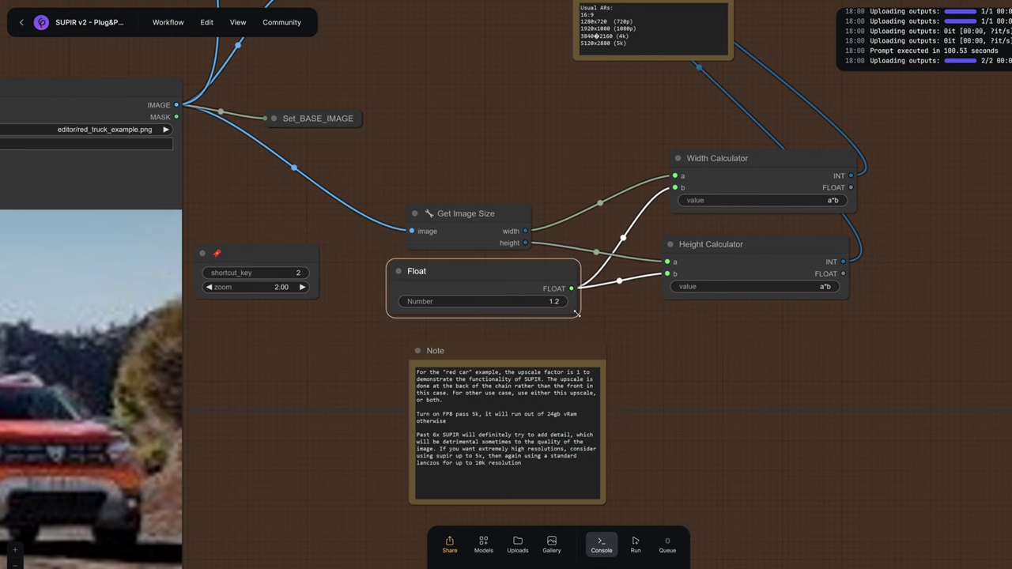
Examine the Stage 1 Float, Width Calculator and Height Calculator nodes and the neighbouring image comparison
{"action": "scroll", "coordinate": [556, 319], "scroll_direction": "down", "scroll_amount": 4}
{"action": "left_click_drag", "start_coordinate": [383, 353], "coordinate": [221, 291]}
{"action": "scroll", "coordinate": [571, 239], "scroll_direction": "up", "scroll_amount": 7}
{"action": "scroll", "coordinate": [565, 236], "scroll_direction": "down", "scroll_amount": 7}
{"action": "left_click_drag", "start_coordinate": [790, 246], "coordinate": [447, 303]}
{"action": "scroll", "coordinate": [446, 304], "scroll_direction": "down", "scroll_amount": 1}
{"action": "scroll", "coordinate": [446, 304], "scroll_direction": "down", "scroll_amount": 4}
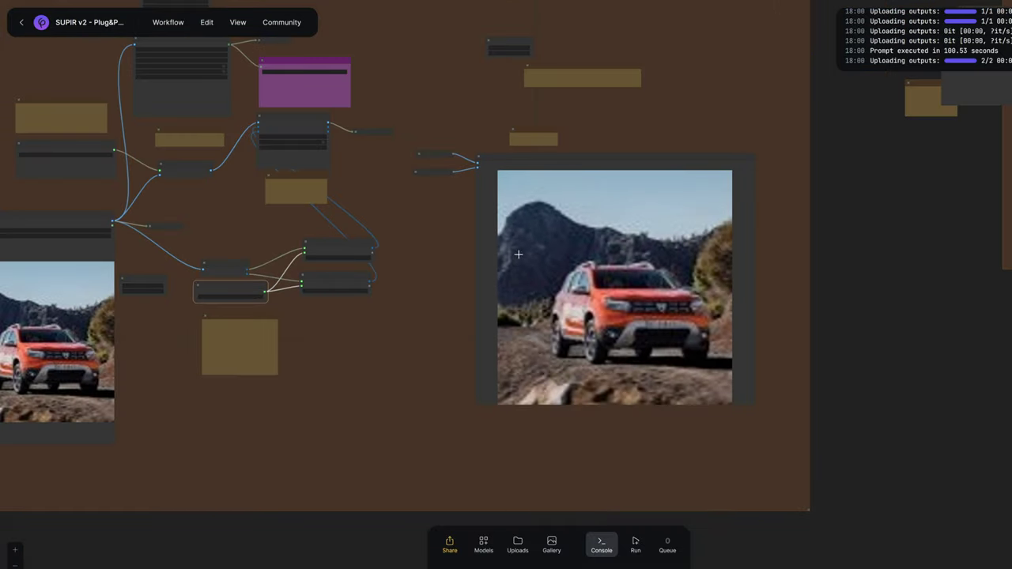
{"action": "left_click_drag", "start_coordinate": [362, 256], "coordinate": [563, 236]}
{"action": "scroll", "coordinate": [462, 233], "scroll_direction": "up", "scroll_amount": 7}
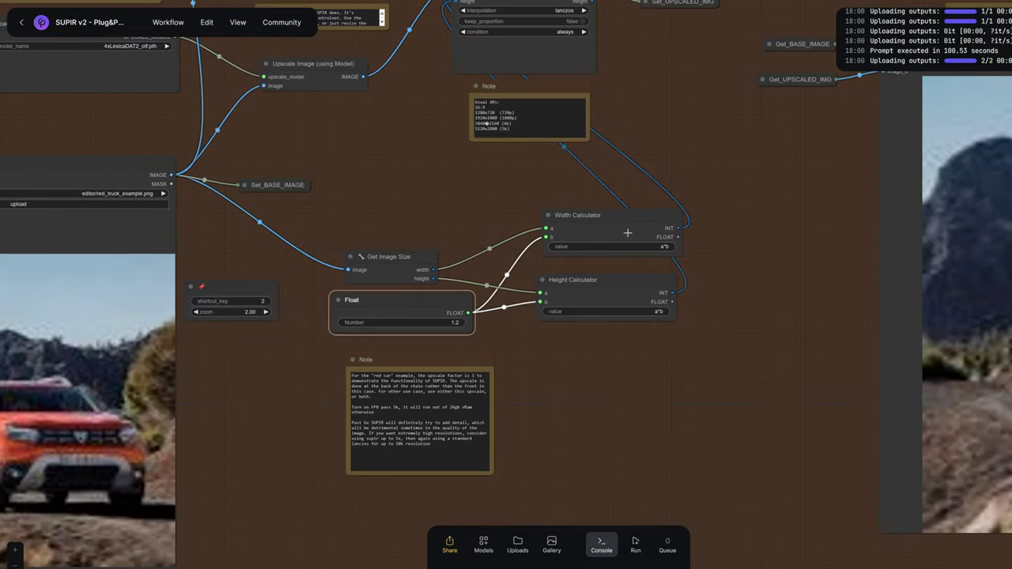
{"action": "scroll", "coordinate": [694, 235], "scroll_direction": "down", "scroll_amount": 8}
{"action": "left_click_drag", "start_coordinate": [737, 240], "coordinate": [183, 301]}
{"action": "left_click_drag", "start_coordinate": [714, 166], "coordinate": [481, 261]}
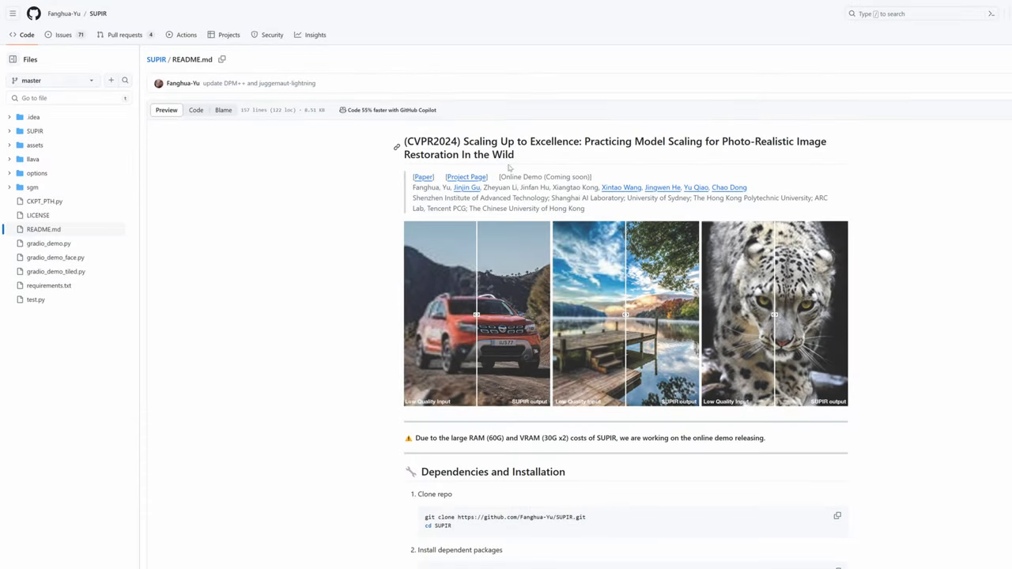
Switch to the SUPIR GitHub README and read its dependencies and usage options, including the edm_steps default
{"action": "scroll", "coordinate": [625, 316], "scroll_direction": "down", "scroll_amount": 10}
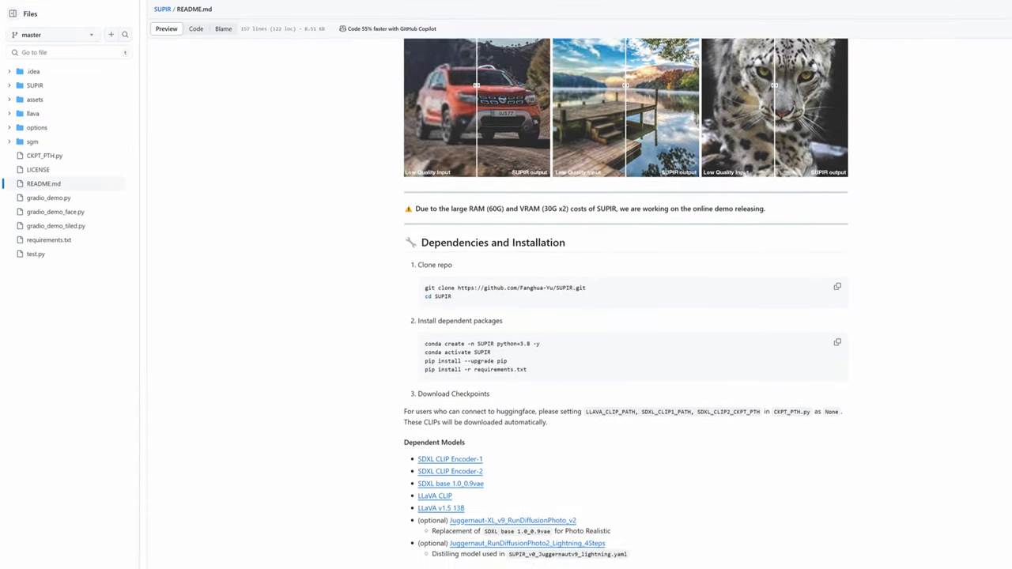
{"action": "scroll", "coordinate": [625, 317], "scroll_direction": "down", "scroll_amount": 4}
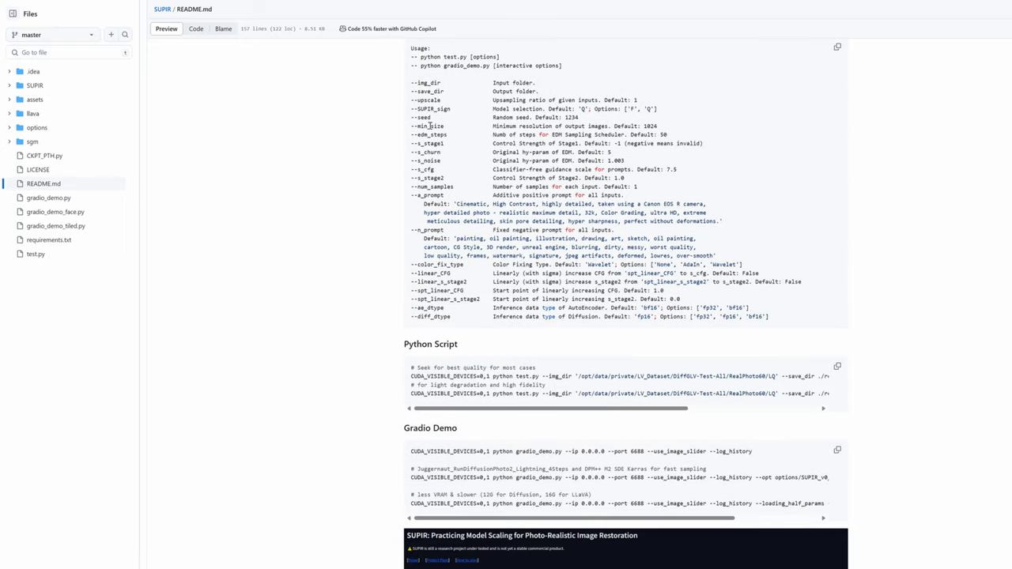
{"action": "left_click_drag", "start_coordinate": [415, 134], "coordinate": [689, 141]}
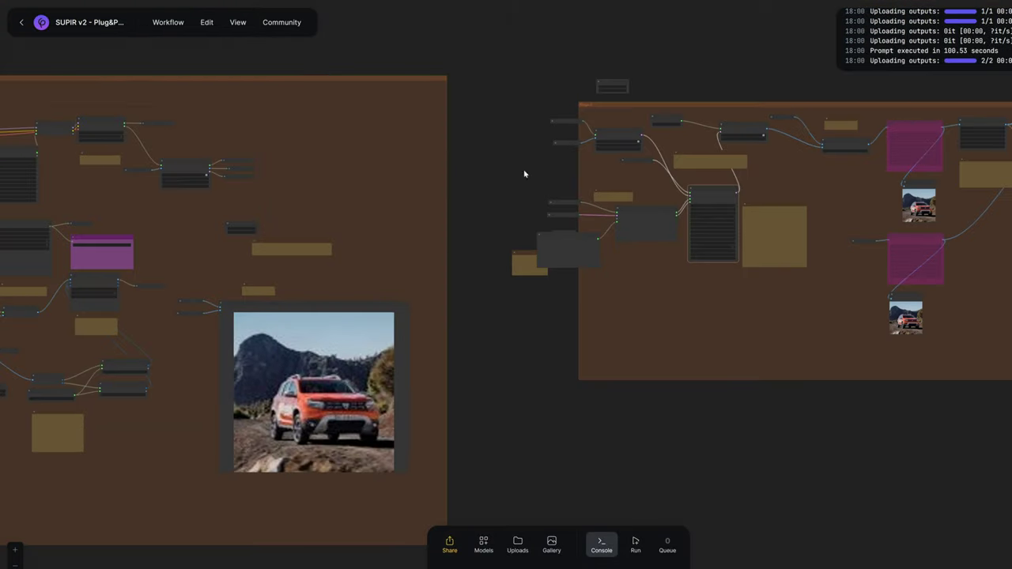
Choose a model from the lightning group as the checkpoint in the Stage 1 Load Checkpoint node
{"action": "left_click_drag", "start_coordinate": [524, 174], "coordinate": [1011, 183]}
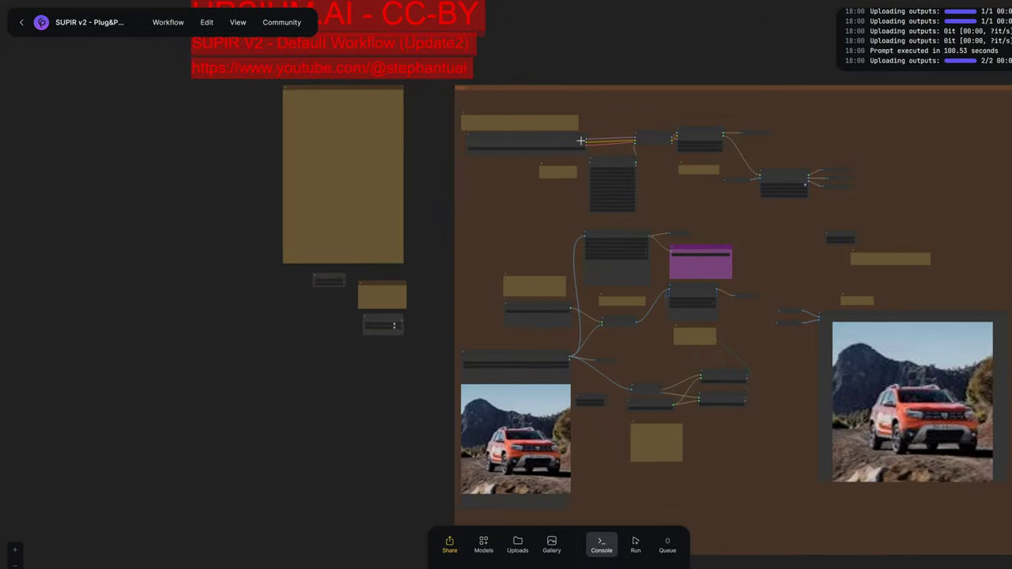
{"action": "scroll", "coordinate": [579, 140], "scroll_direction": "up", "scroll_amount": 11}
{"action": "left_click", "coordinate": [503, 166]}
{"action": "type", "text": "li"}
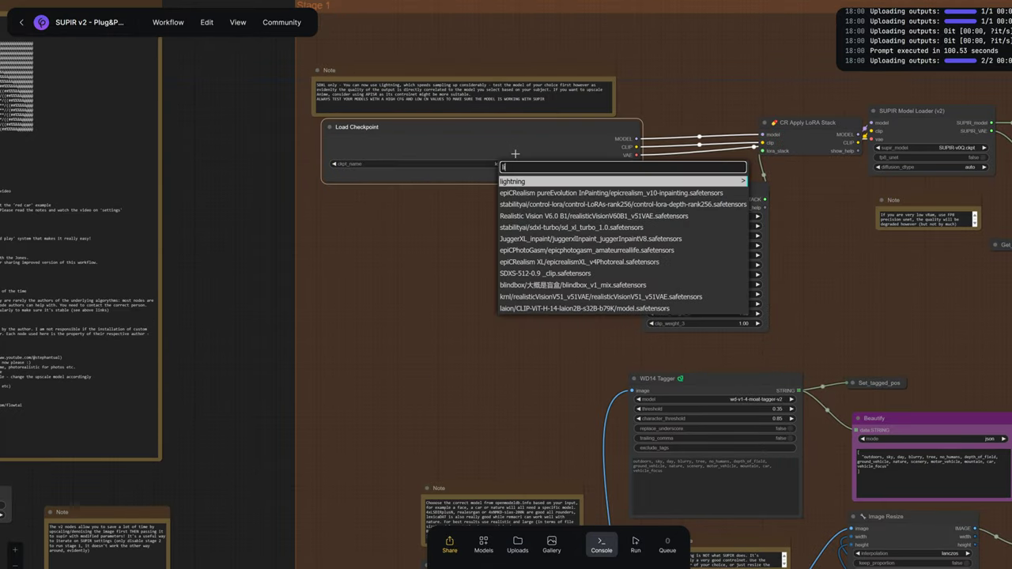
{"action": "left_click", "coordinate": [605, 182]}
{"action": "left_click", "coordinate": [785, 182]}
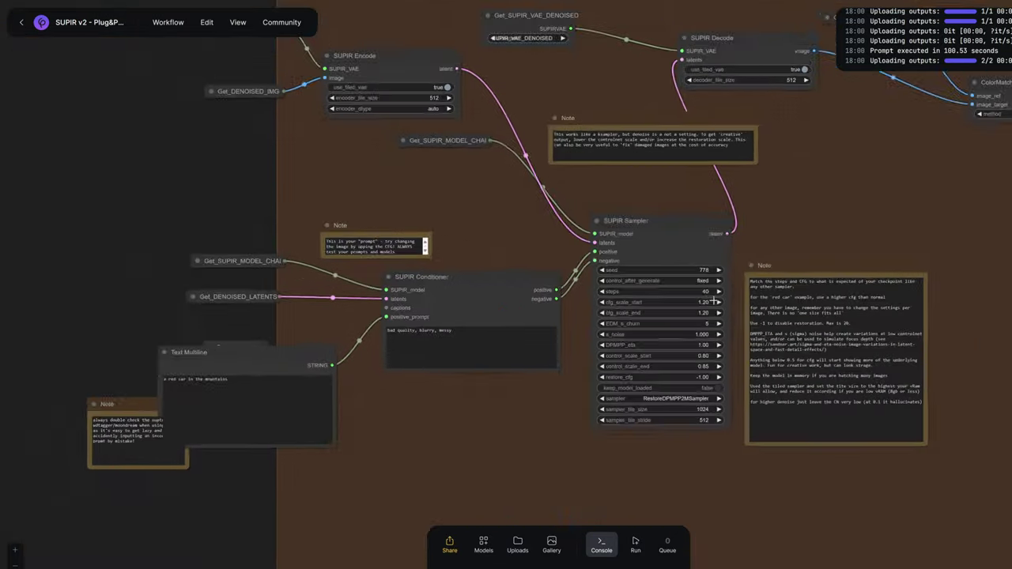
Set the SUPIR Sampler's steps to 12 to suit the lightning checkpoint
{"action": "scroll", "coordinate": [704, 293], "scroll_direction": "up", "scroll_amount": 4}
{"action": "left_click", "coordinate": [705, 288]}
{"action": "type", "text": "12"}
{"action": "left_click", "coordinate": [877, 288]}
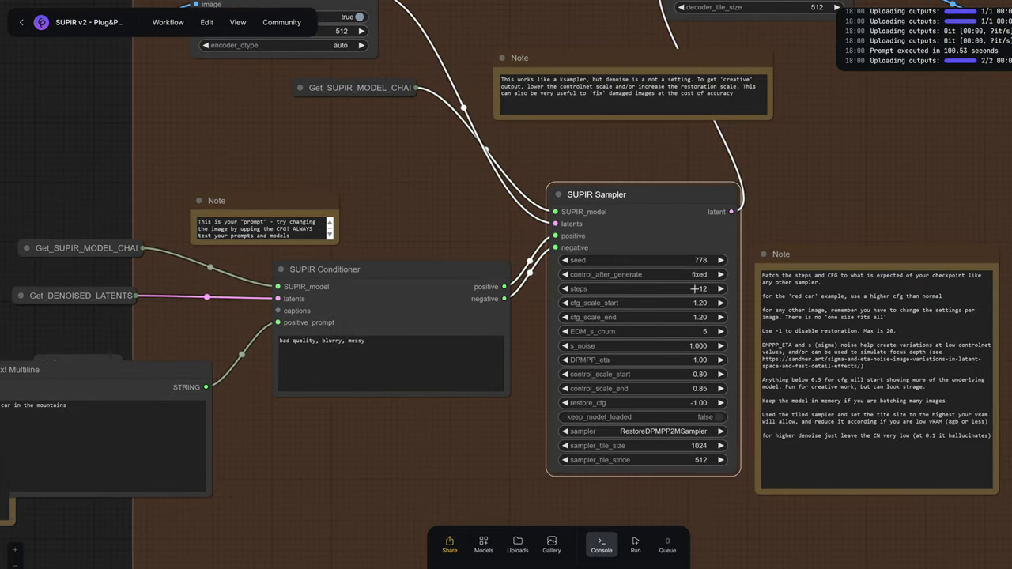
{"action": "scroll", "coordinate": [743, 293], "scroll_direction": "up", "scroll_amount": 6}
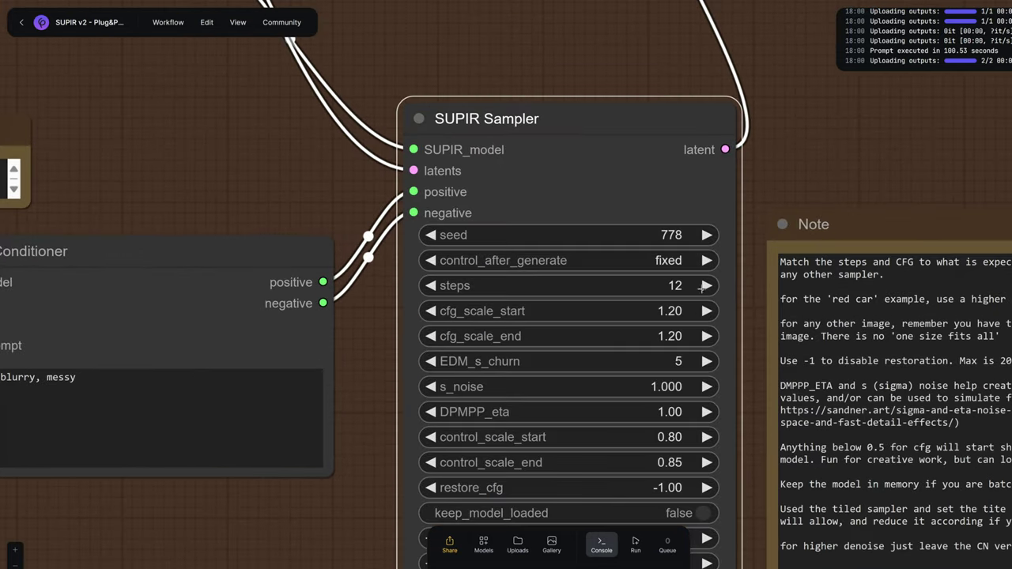
{"action": "scroll", "coordinate": [716, 297], "scroll_direction": "down", "scroll_amount": 5}
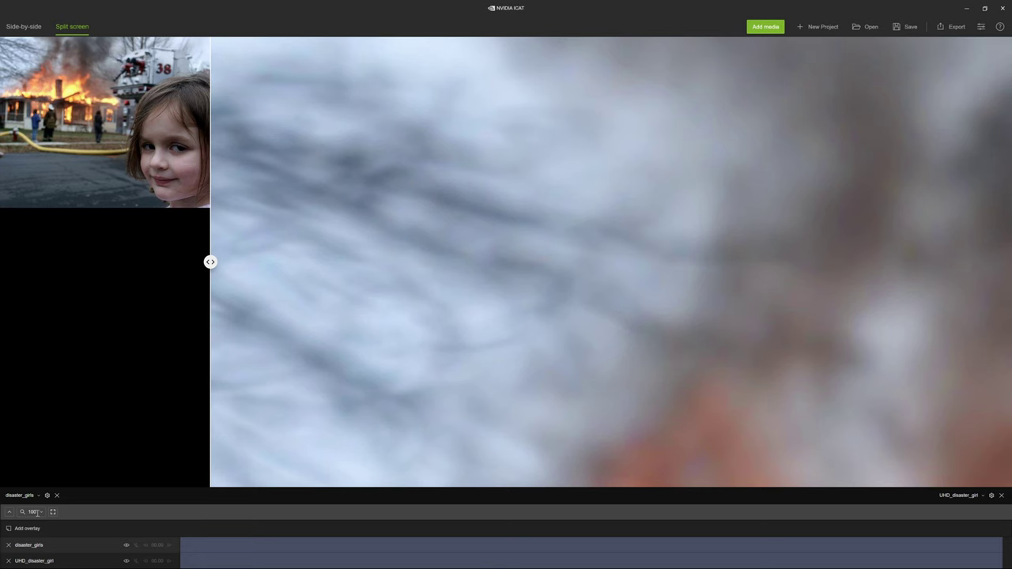
Switch to NVIDIA ICAT, scale the disaster_girls image to 1500% and close its settings
{"action": "left_click", "coordinate": [47, 495]}
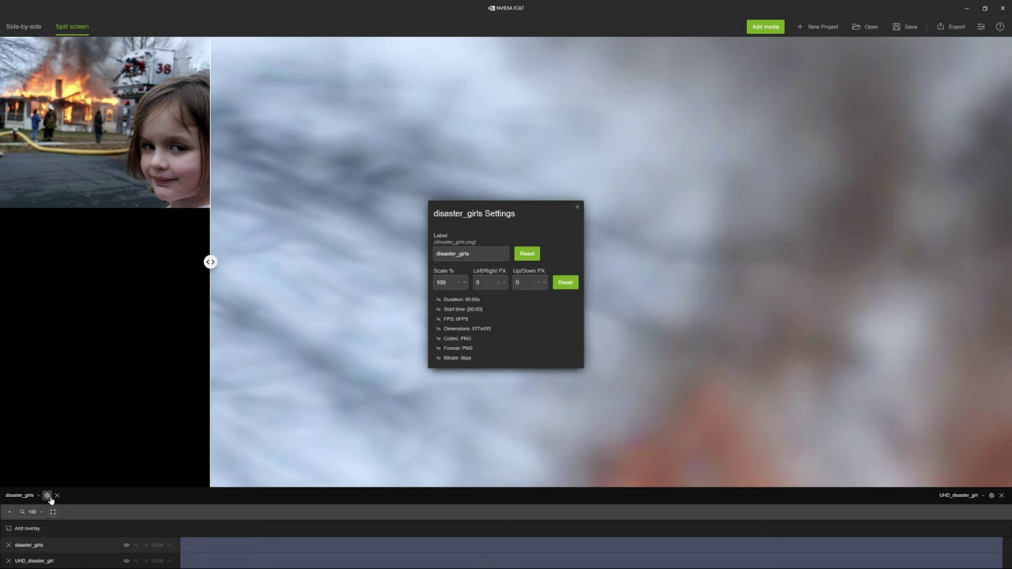
{"action": "type", "text": "1500"}
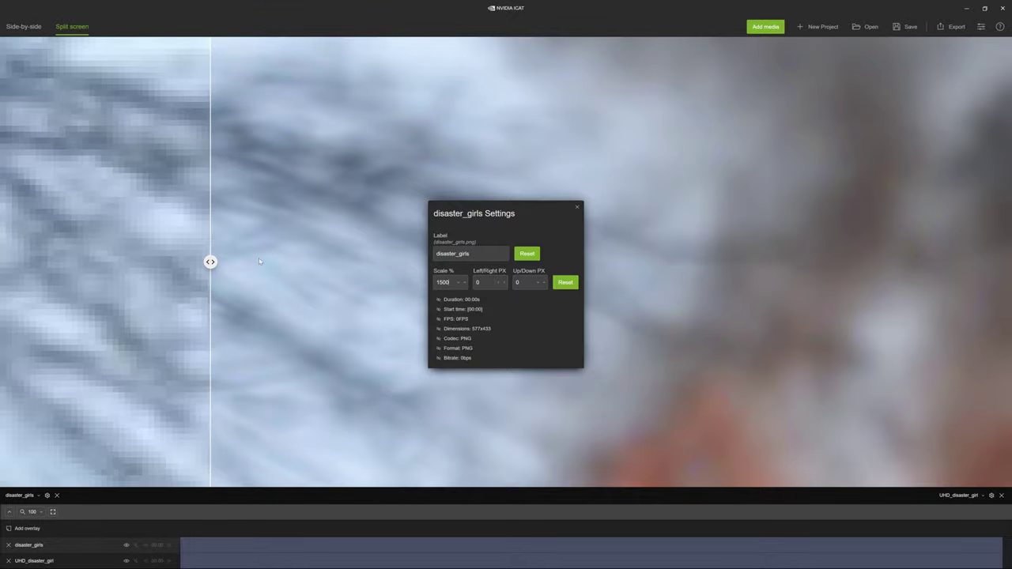
{"action": "left_click_drag", "start_coordinate": [210, 262], "coordinate": [872, 273]}
{"action": "scroll", "coordinate": [702, 270], "scroll_direction": "down", "scroll_amount": 2}
{"action": "scroll", "coordinate": [701, 270], "scroll_direction": "down", "scroll_amount": 5}
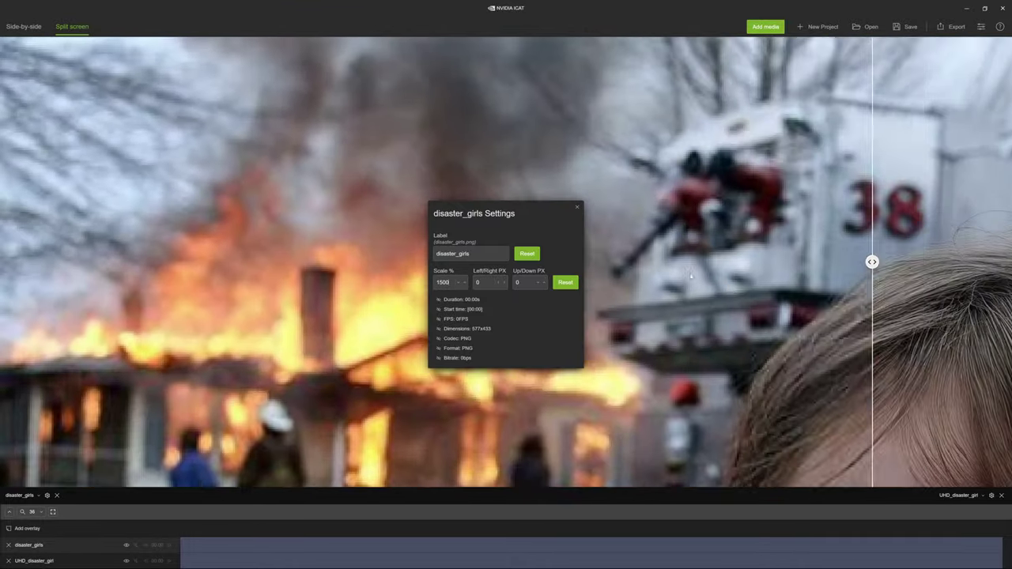
{"action": "left_click", "coordinate": [576, 211]}
Compare the burning house and the girl's hair across the split-screen divider, and examine her upscaled face and eye up close
{"action": "scroll", "coordinate": [798, 262], "scroll_direction": "down", "scroll_amount": 1}
{"action": "left_click_drag", "start_coordinate": [798, 262], "coordinate": [208, 222]}
{"action": "scroll", "coordinate": [667, 199], "scroll_direction": "up", "scroll_amount": 4}
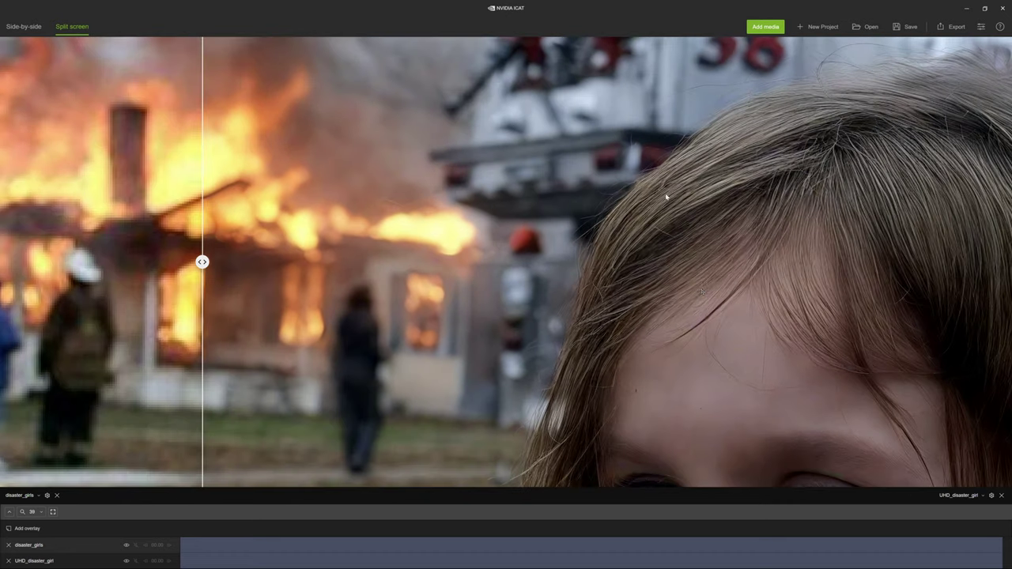
{"action": "left_click_drag", "start_coordinate": [180, 294], "coordinate": [14, 261]}
{"action": "left_click_drag", "start_coordinate": [627, 350], "coordinate": [646, 160]}
{"action": "scroll", "coordinate": [815, 298], "scroll_direction": "up", "scroll_amount": 3}
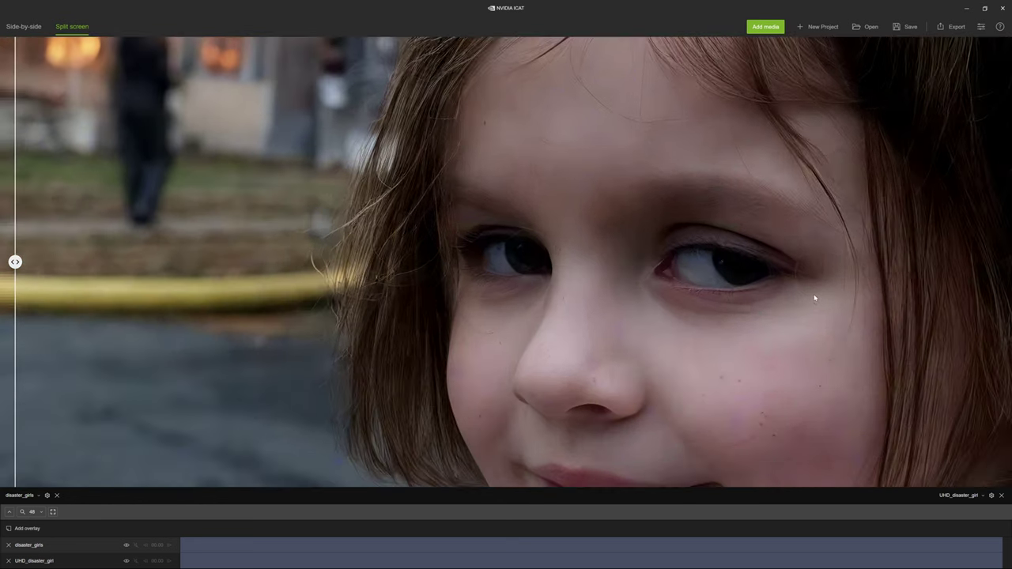
{"action": "scroll", "coordinate": [447, 249], "scroll_direction": "up", "scroll_amount": 3}
{"action": "scroll", "coordinate": [786, 294], "scroll_direction": "up", "scroll_amount": 4}
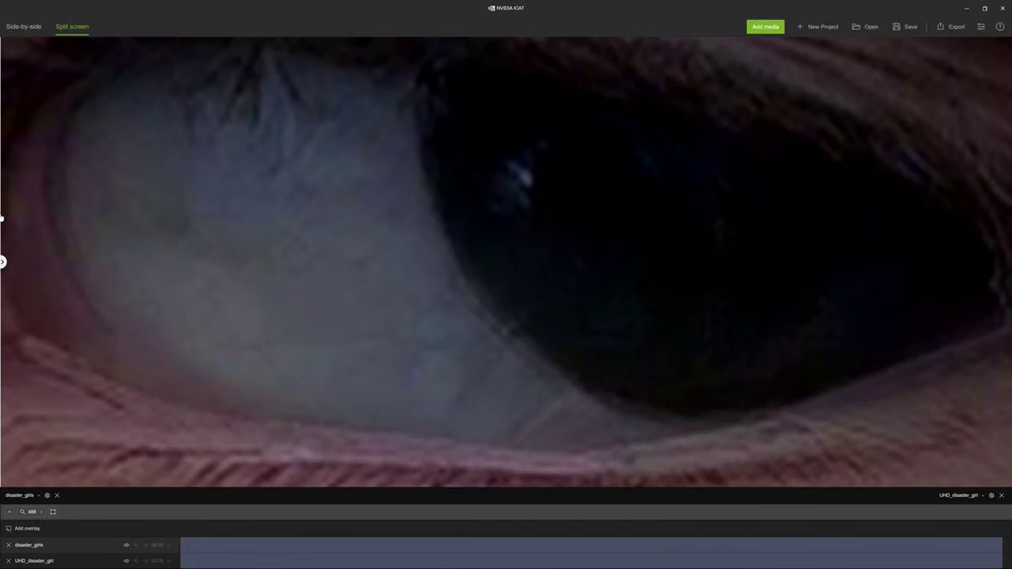
Inspect the upscaled skin around the girl's nose and eyes, and compare the background people and hose across the divider
{"action": "scroll", "coordinate": [466, 247], "scroll_direction": "down", "scroll_amount": 15}
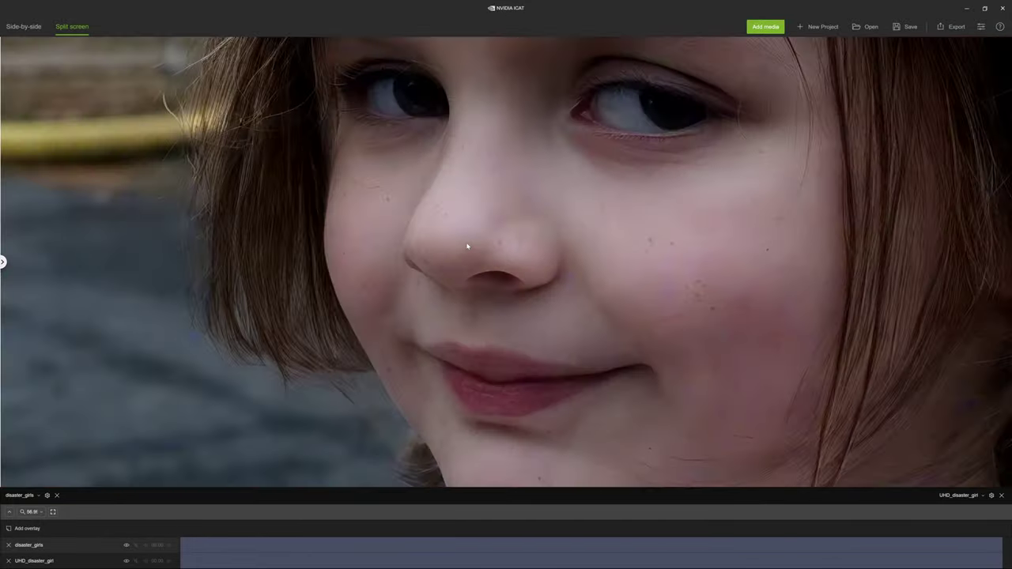
{"action": "scroll", "coordinate": [443, 222], "scroll_direction": "up", "scroll_amount": 7}
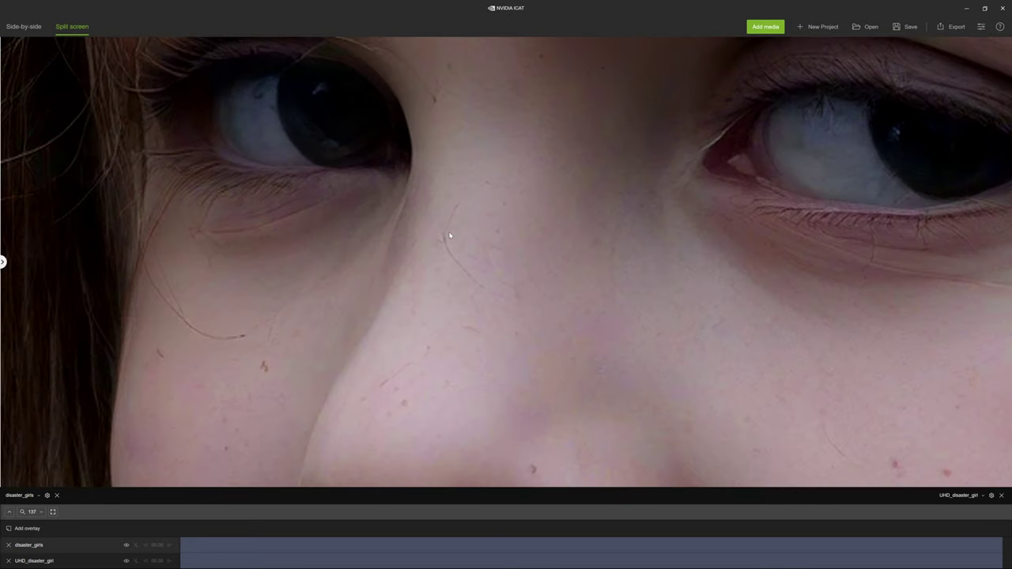
{"action": "scroll", "coordinate": [438, 249], "scroll_direction": "up", "scroll_amount": 2}
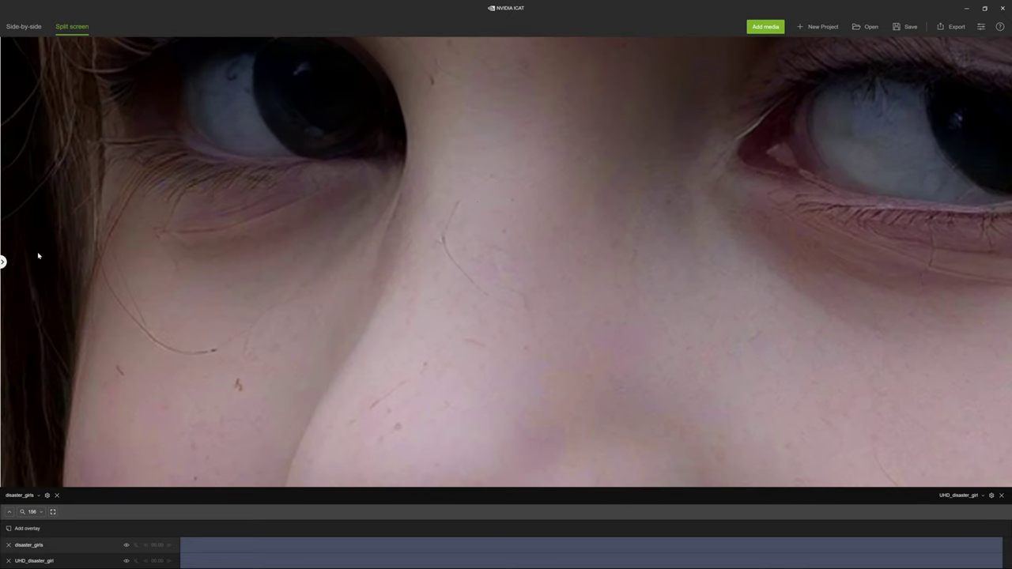
{"action": "mouse_move", "coordinate": [38, 256]}
{"action": "left_mouse_down"}
{"action": "mouse_move", "coordinate": [682, 283]}
{"action": "mouse_move", "coordinate": [998, 261]}
{"action": "mouse_move", "coordinate": [313, 263]}
{"action": "mouse_move", "coordinate": [644, 271]}
{"action": "mouse_move", "coordinate": [35, 257]}
{"action": "left_mouse_up"}
{"action": "scroll", "coordinate": [509, 240], "scroll_direction": "down", "scroll_amount": 3}
{"action": "scroll", "coordinate": [510, 240], "scroll_direction": "down", "scroll_amount": 4}
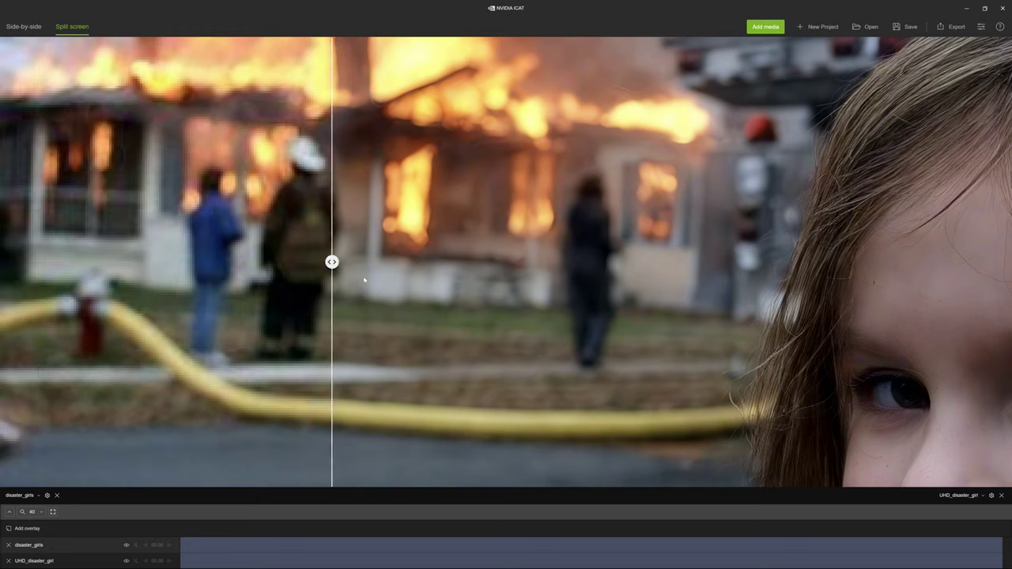
{"action": "left_click_drag", "start_coordinate": [393, 281], "coordinate": [1, 266]}
{"action": "scroll", "coordinate": [129, 321], "scroll_direction": "up", "scroll_amount": 6}
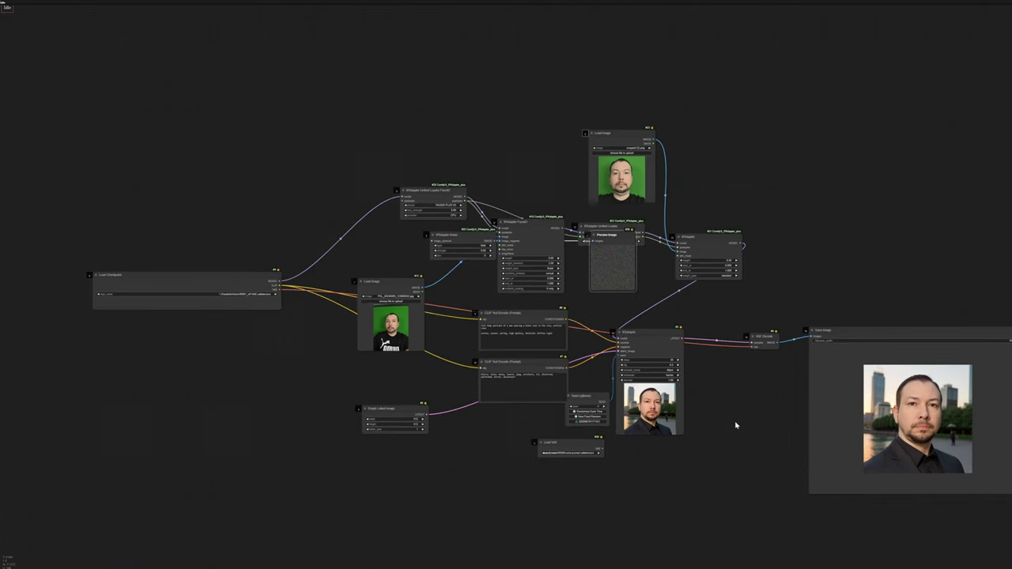
Switch to the IPAdapter portrait workflow in ComfyUI and examine its saved image and the IPAdapter FaceID nodes
{"action": "left_click_drag", "start_coordinate": [736, 425], "coordinate": [515, 378]}
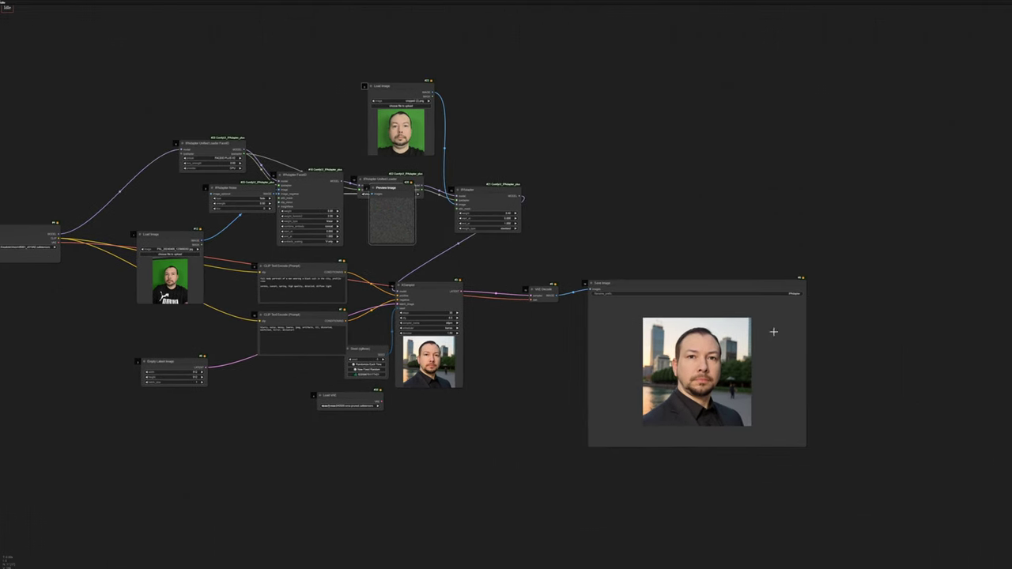
{"action": "scroll", "coordinate": [619, 395], "scroll_direction": "up", "scroll_amount": 1}
{"action": "key", "text": "ctrl"}
{"action": "key", "text": "ctrl"}
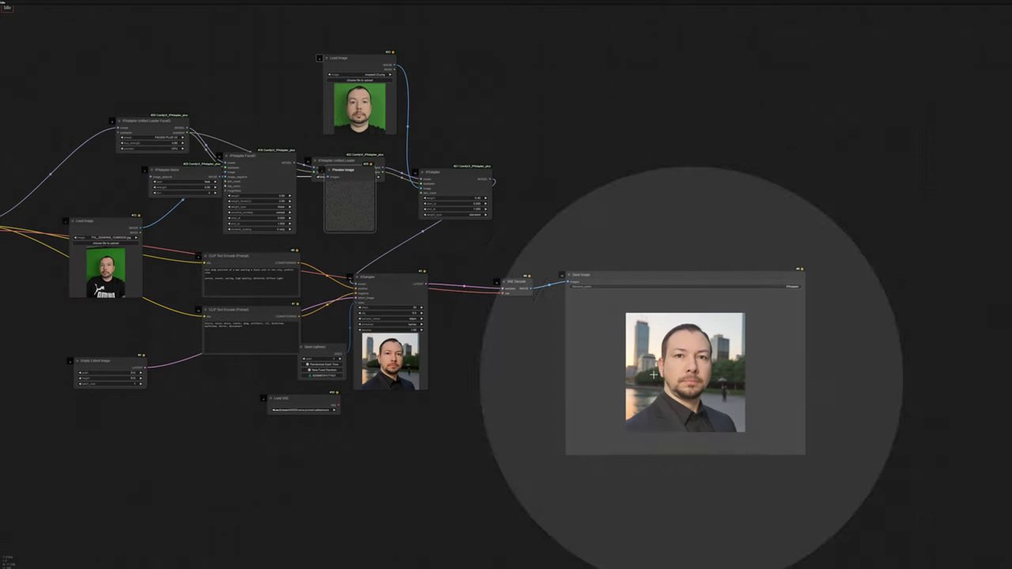
{"action": "left_click_drag", "start_coordinate": [539, 356], "coordinate": [608, 363]}
{"action": "scroll", "coordinate": [266, 151], "scroll_direction": "up", "scroll_amount": 9}
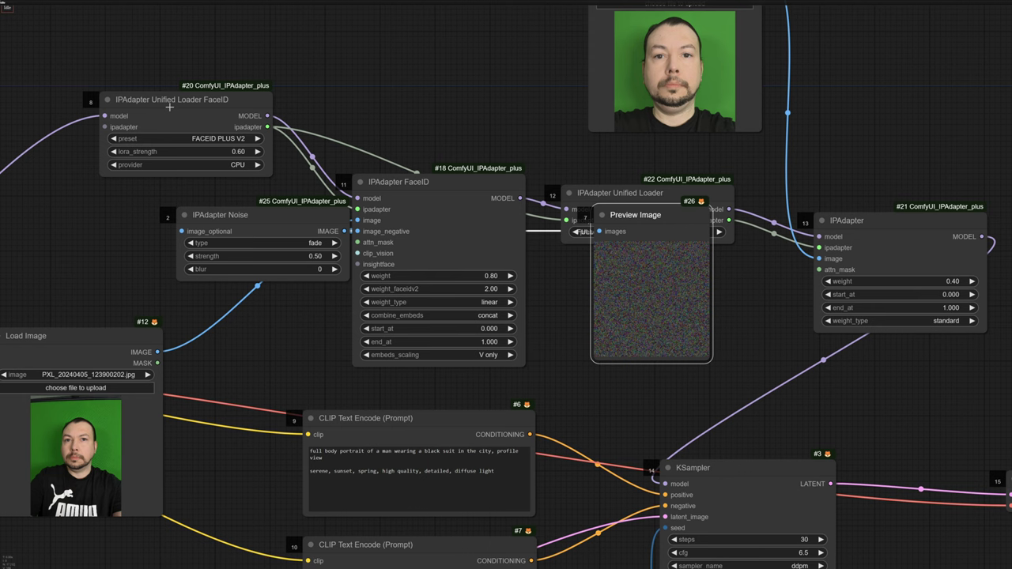
Move the IPAdapter Unified Loader FaceID node slightly upward and place the noise Preview Image above the IPAdapter FaceID node
{"action": "left_click_drag", "start_coordinate": [169, 107], "coordinate": [192, 95]}
{"action": "left_click_drag", "start_coordinate": [600, 224], "coordinate": [390, 40]}
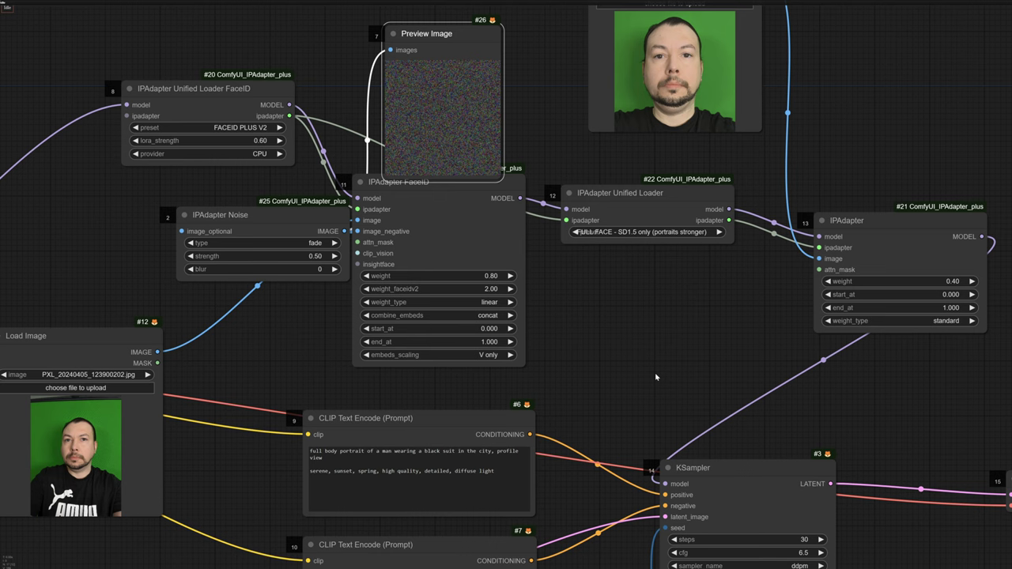
{"action": "scroll", "coordinate": [645, 382], "scroll_direction": "down", "scroll_amount": 7}
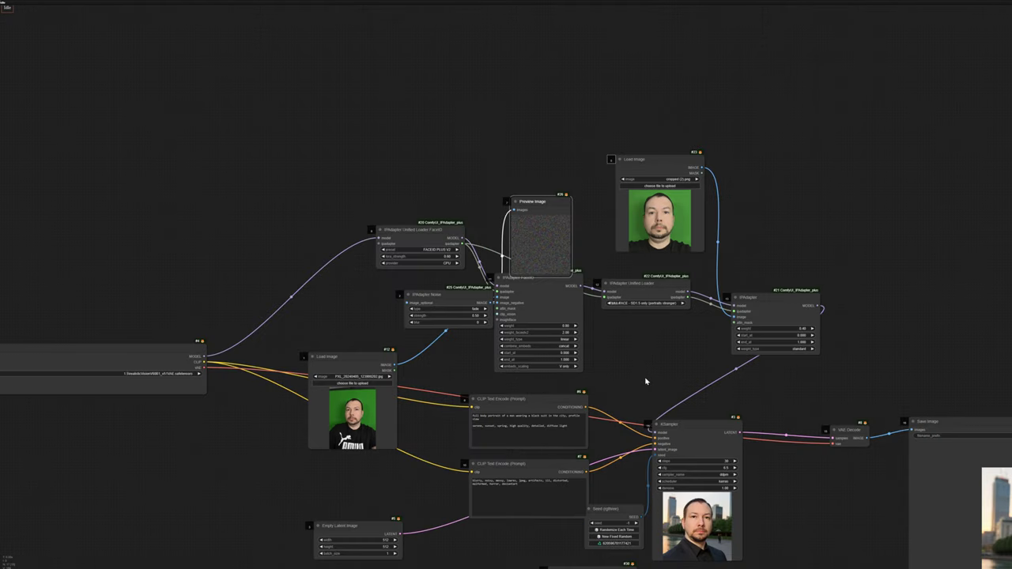
Switch to the SUPIR workflow and examine the bypassed upscale model nodes beside the Image Resize and size calculator nodes
{"action": "left_click_drag", "start_coordinate": [813, 456], "coordinate": [431, 271]}
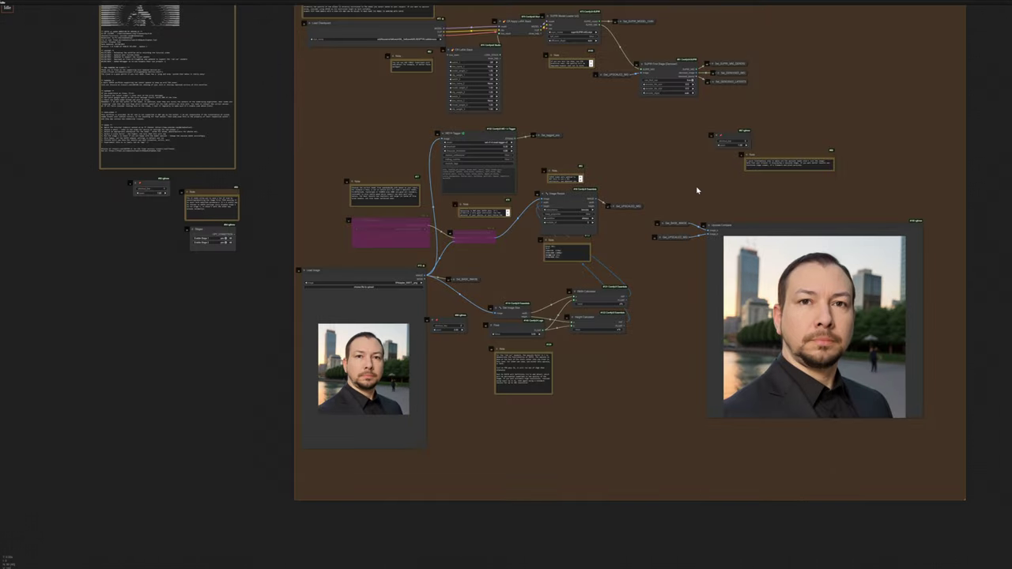
{"action": "scroll", "coordinate": [478, 261], "scroll_direction": "up", "scroll_amount": 8}
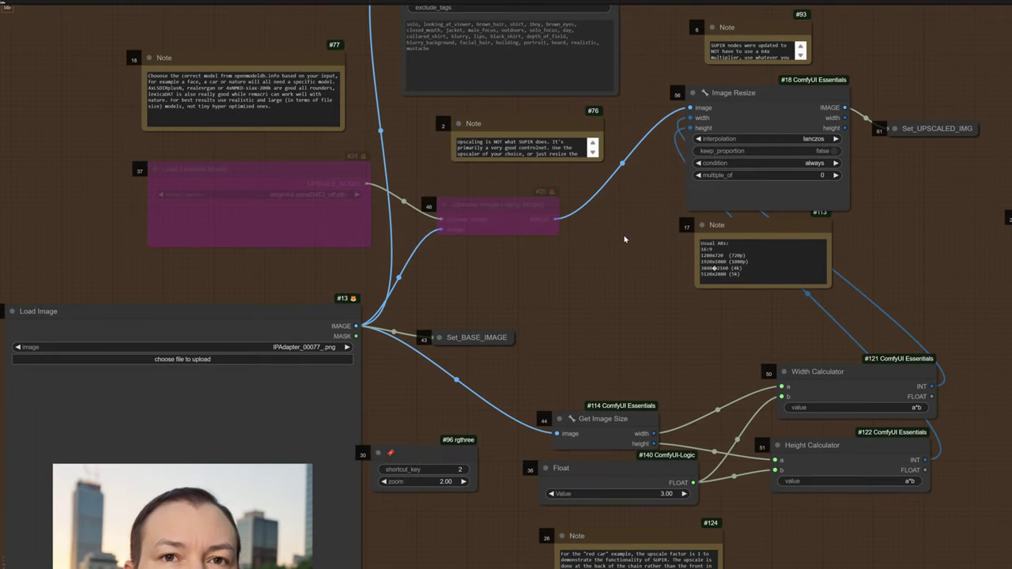
{"action": "left_click_drag", "start_coordinate": [625, 238], "coordinate": [544, 272]}
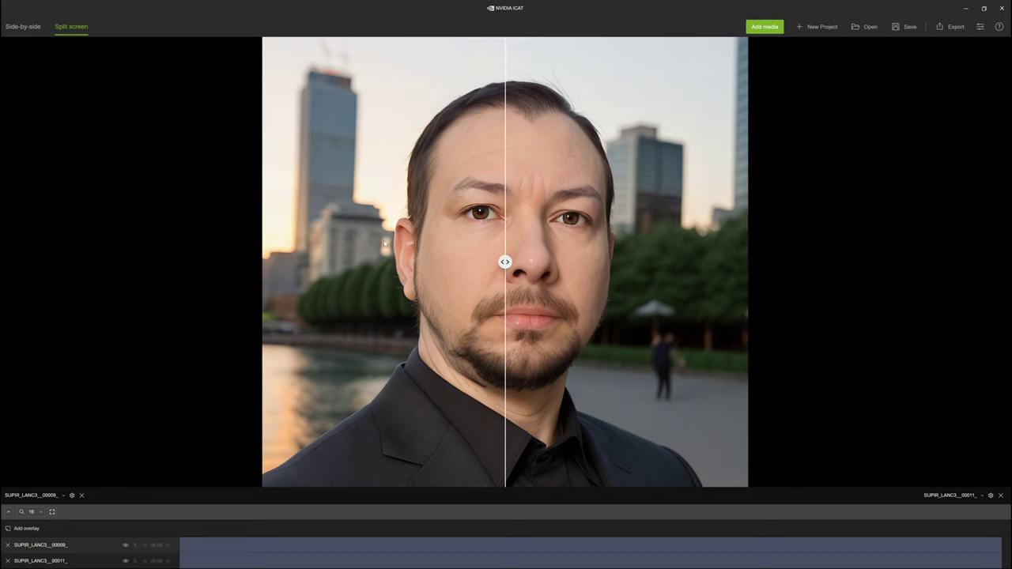
Switch to NVIDIA ICAT, sweep the divider across the SUPIR_LANC3__00009_ and SUPIR_LANC3__00011_ portraits, and view the eyes up close
{"action": "left_click_drag", "start_coordinate": [676, 265], "coordinate": [742, 262]}
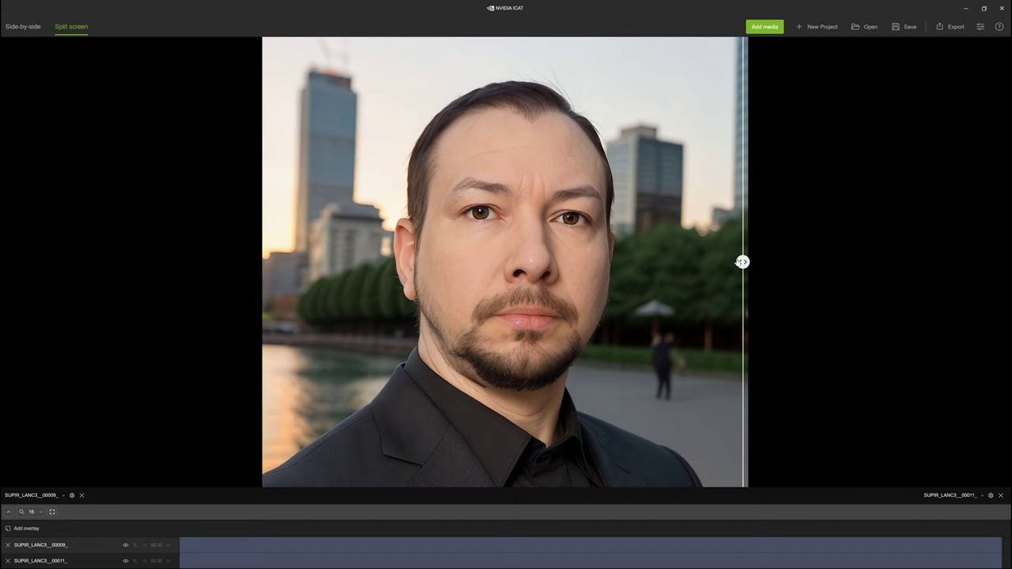
{"action": "left_click", "coordinate": [29, 496]}
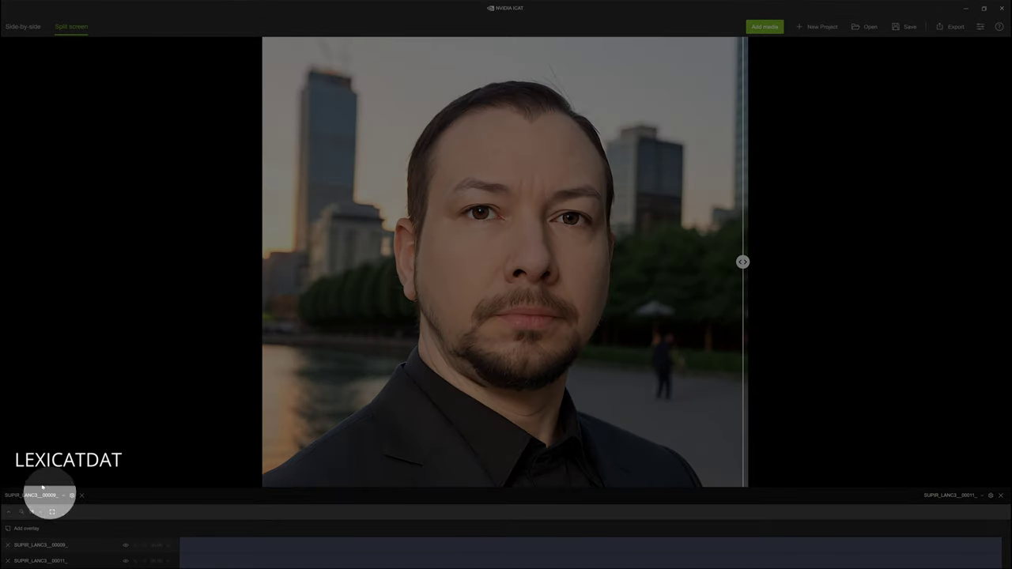
{"action": "scroll", "coordinate": [749, 278], "scroll_direction": "up", "scroll_amount": 2}
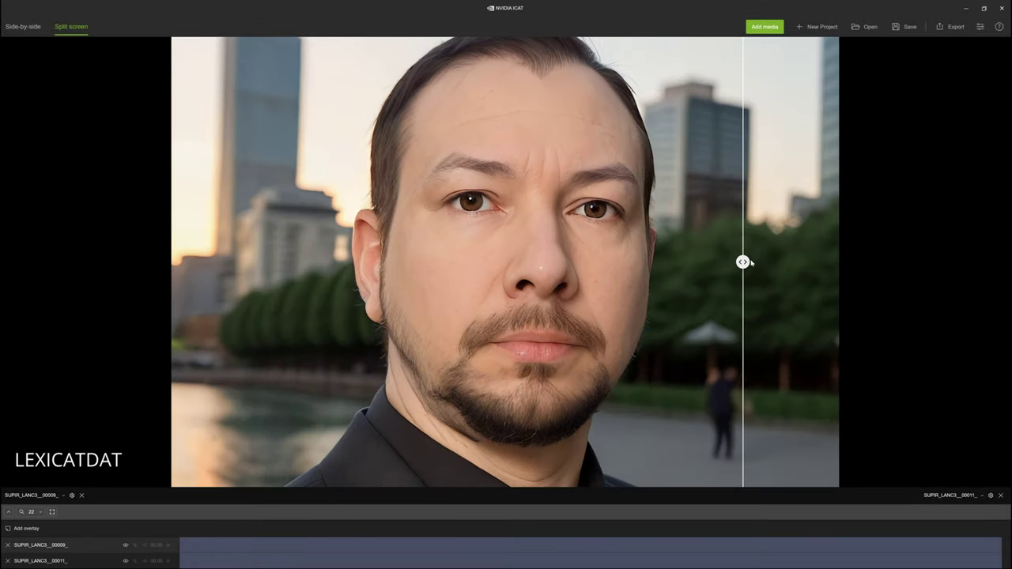
{"action": "left_click_drag", "start_coordinate": [743, 262], "coordinate": [163, 261]}
{"action": "scroll", "coordinate": [445, 284], "scroll_direction": "up", "scroll_amount": 6}
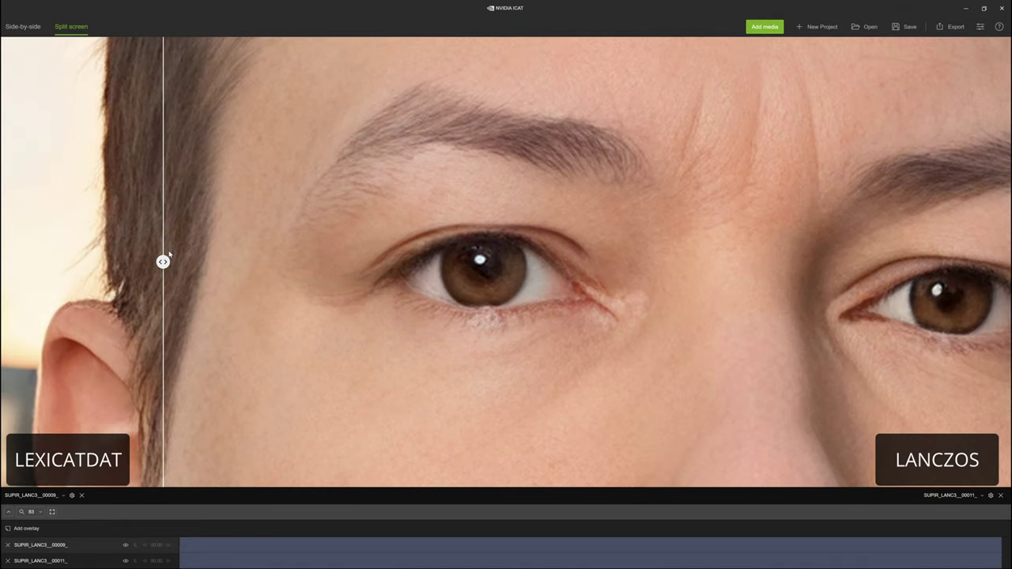
Compare the eye, eyebrow and skin detail of the two upscaled portraits across the divider, up close and at full-face size
{"action": "left_click_drag", "start_coordinate": [163, 262], "coordinate": [553, 235]}
{"action": "mouse_move", "coordinate": [277, 262]}
{"action": "left_mouse_down"}
{"action": "mouse_move", "coordinate": [651, 269]}
{"action": "mouse_move", "coordinate": [490, 258]}
{"action": "mouse_move", "coordinate": [258, 262]}
{"action": "left_mouse_up"}
{"action": "scroll", "coordinate": [502, 301], "scroll_direction": "down", "scroll_amount": 5}
{"action": "scroll", "coordinate": [502, 300], "scroll_direction": "down", "scroll_amount": 3}
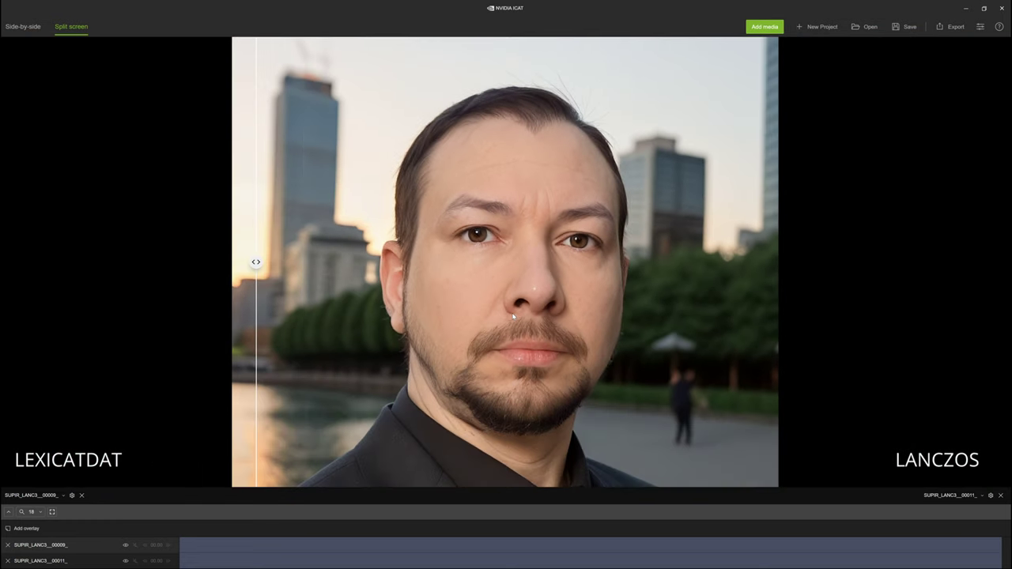
{"action": "scroll", "coordinate": [490, 229], "scroll_direction": "up", "scroll_amount": 1}
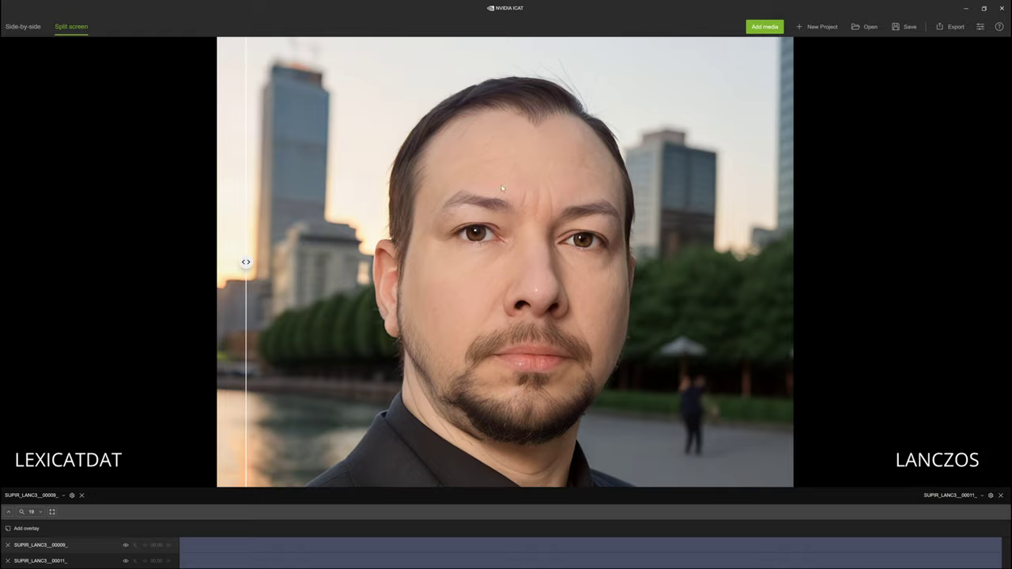
{"action": "scroll", "coordinate": [554, 96], "scroll_direction": "up", "scroll_amount": 7}
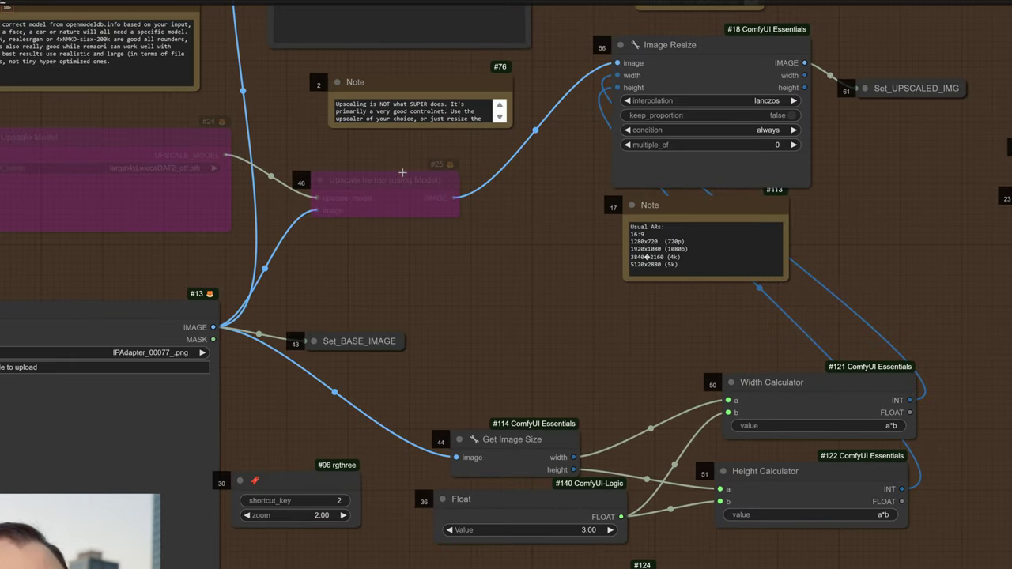
Back in ComfyUI, re-enable the Load Upscale Model and Upscale Image (using Model) nodes, choosing small\4x-Rybu.pth as the upscale model
{"action": "left_click", "coordinate": [403, 174]}
{"action": "right_click", "coordinate": [120, 195]}
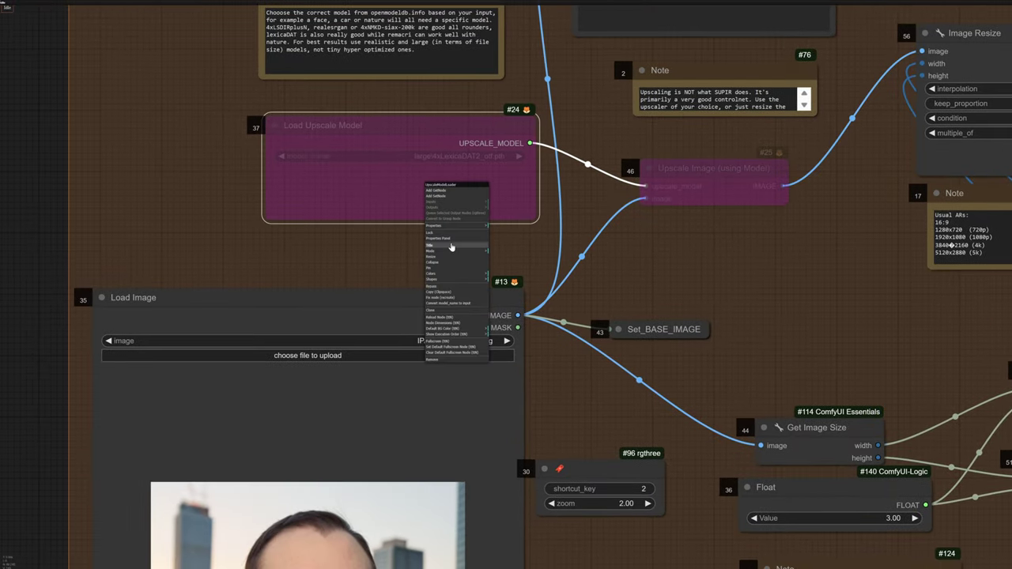
{"action": "left_click", "coordinate": [448, 288]}
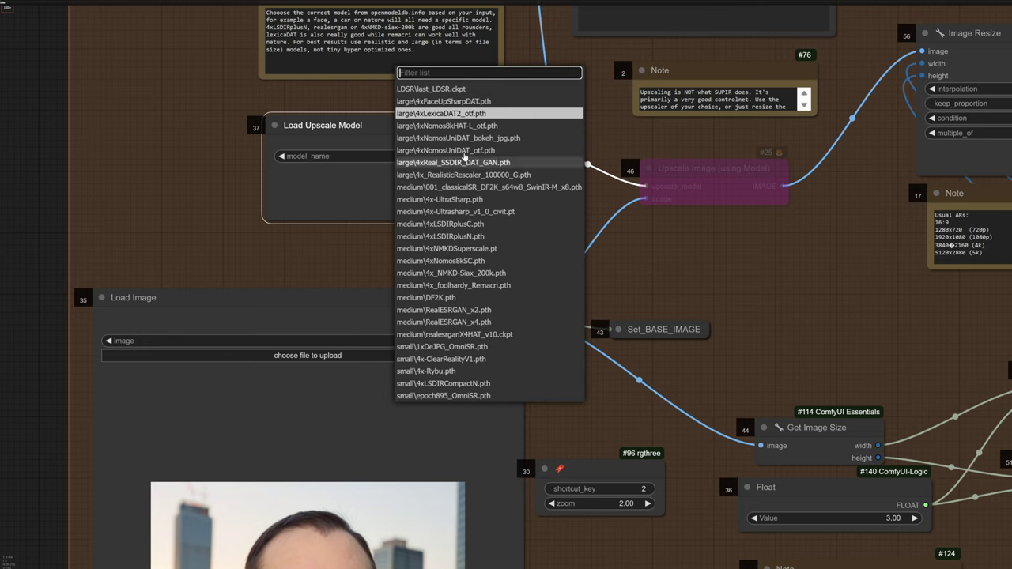
{"action": "left_click", "coordinate": [449, 158]}
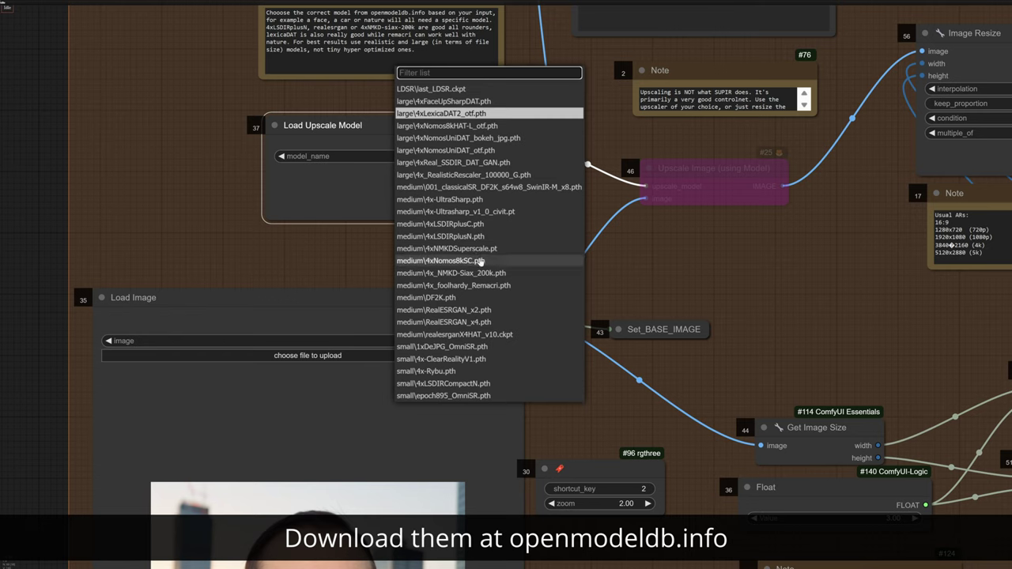
{"action": "left_click", "coordinate": [490, 371]}
{"action": "left_click", "coordinate": [677, 169]}
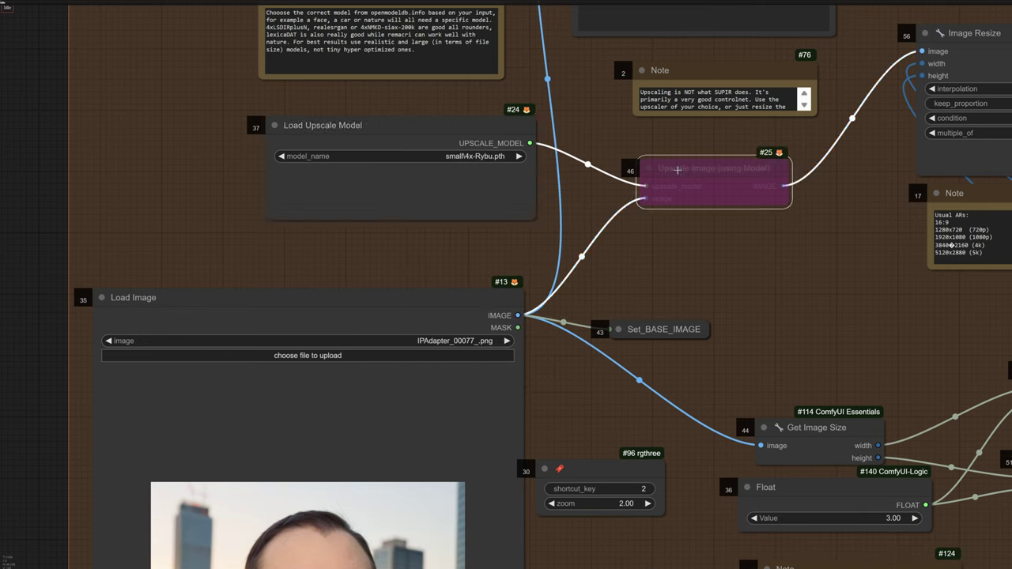
{"action": "right_click", "coordinate": [677, 170]}
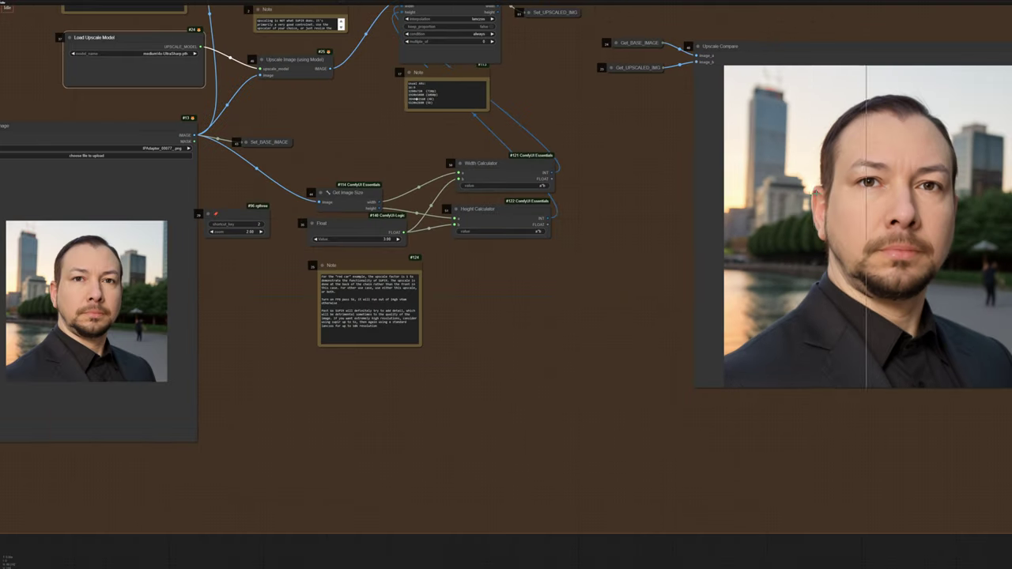
Look over the active upscale nodes, the scale factor nodes and the Upscale Compare preview of the portrait
{"action": "left_click_drag", "start_coordinate": [693, 199], "coordinate": [508, 227]}
{"action": "scroll", "coordinate": [305, 207], "scroll_direction": "down", "scroll_amount": 4}
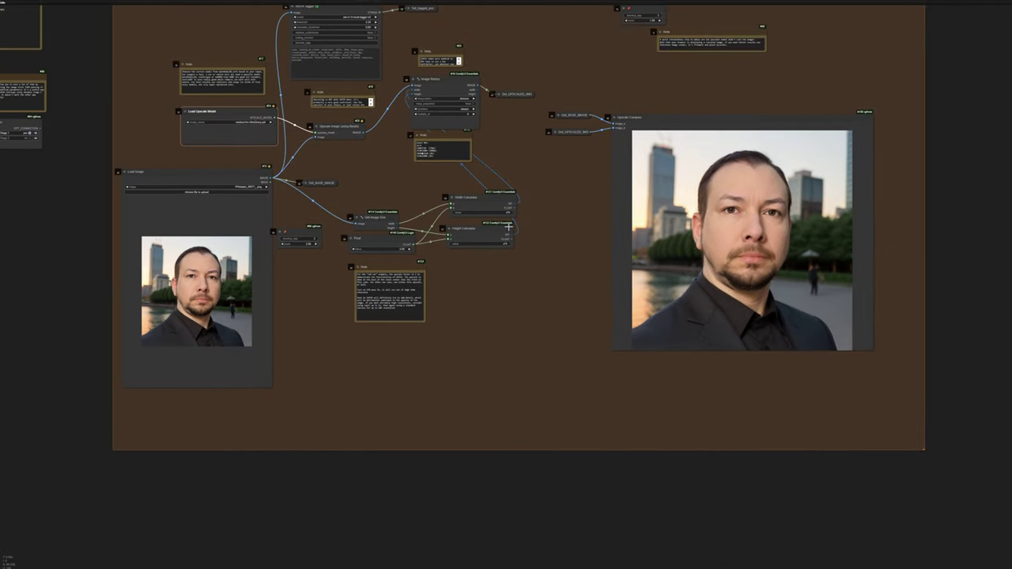
{"action": "left_click_drag", "start_coordinate": [221, 159], "coordinate": [334, 159]}
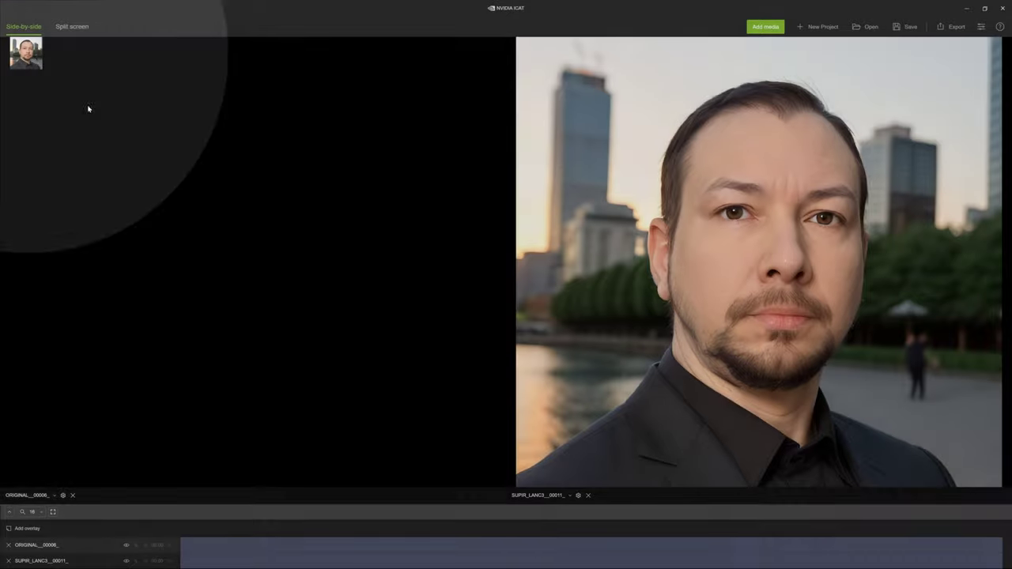
Switch to NVIDIA ICAT and compare the sizes of the original portrait and the SUPIR upscale side by side
{"action": "scroll", "coordinate": [209, 206], "scroll_direction": "up", "scroll_amount": 3}
{"action": "scroll", "coordinate": [47, 95], "scroll_direction": "up", "scroll_amount": 2}
{"action": "scroll", "coordinate": [52, 103], "scroll_direction": "up", "scroll_amount": 6}
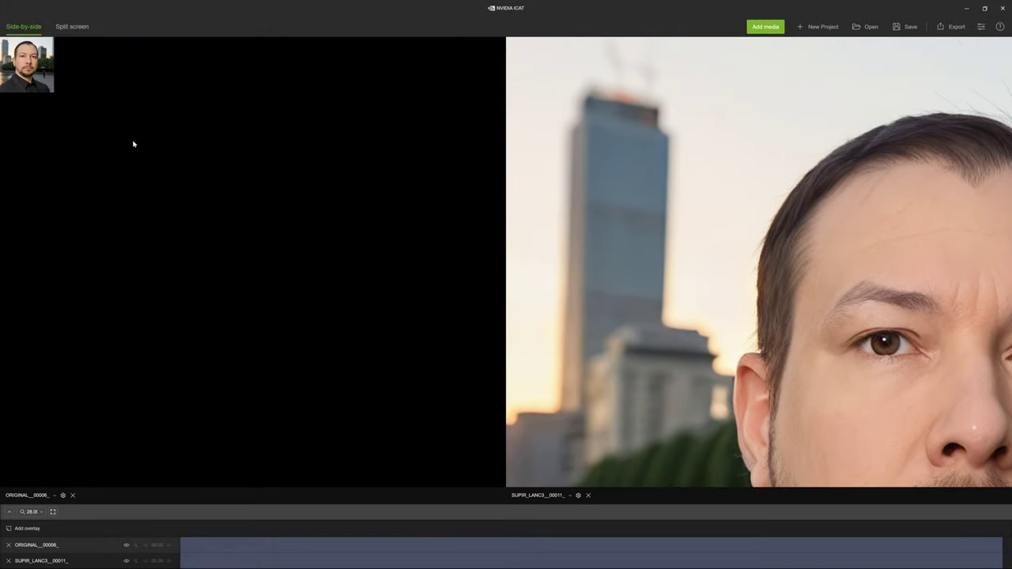
{"action": "scroll", "coordinate": [78, 94], "scroll_direction": "down", "scroll_amount": 3}
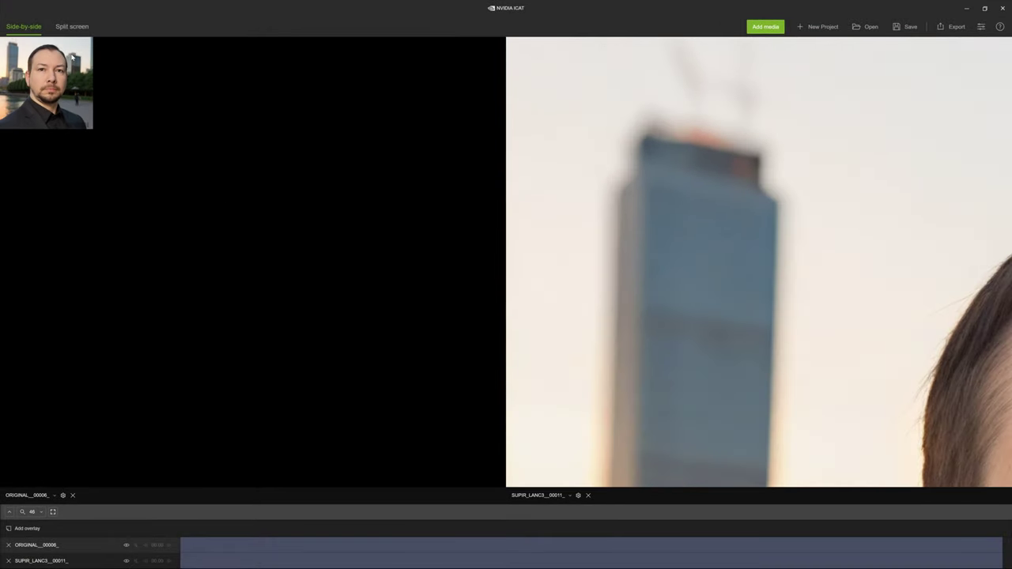
Show the two portraits in split screen, scale ORIGINAL__00006_ to 1500% and close its settings
{"action": "left_click", "coordinate": [71, 27]}
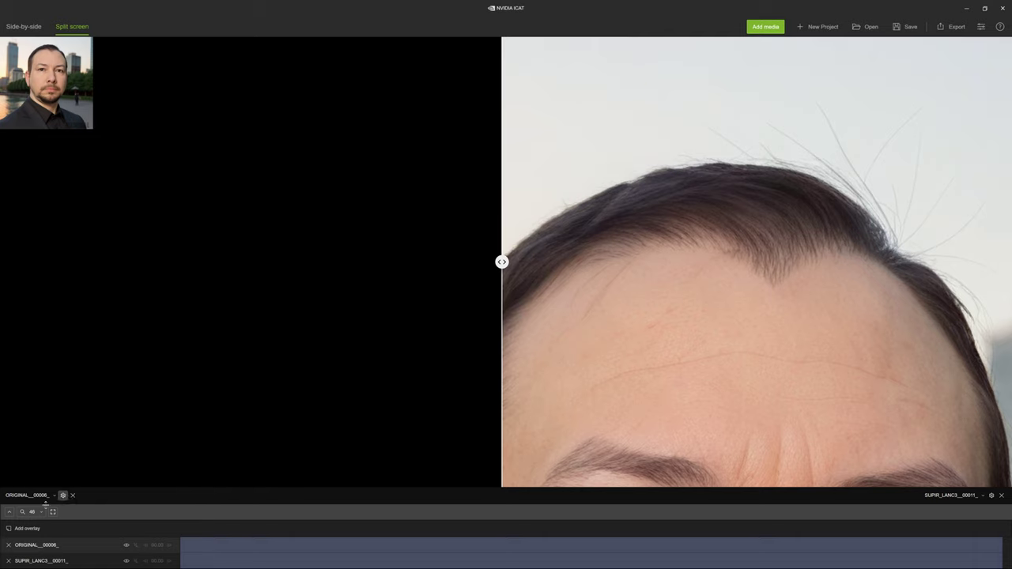
{"action": "left_click", "coordinate": [63, 496]}
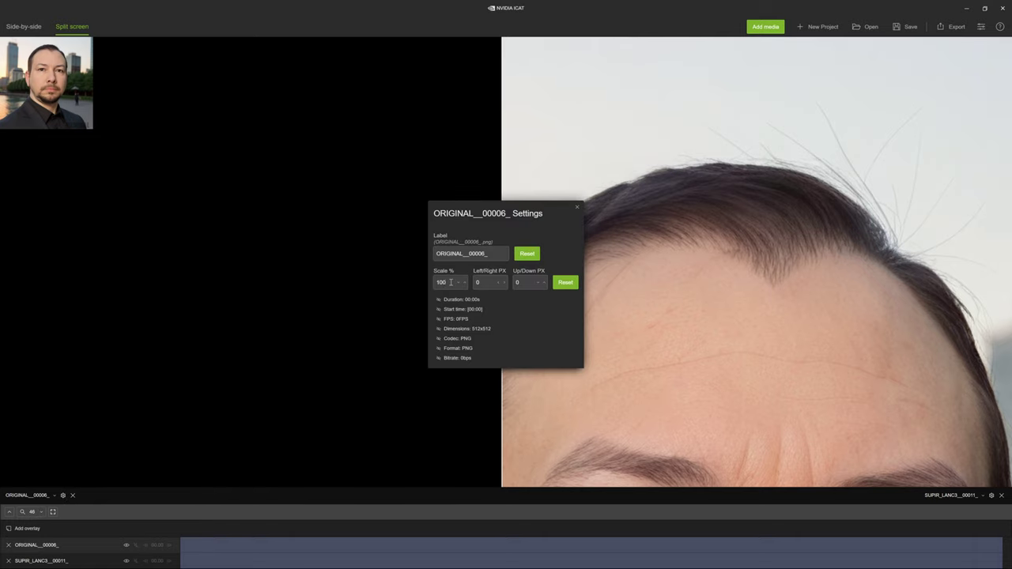
{"action": "type", "text": "1500"}
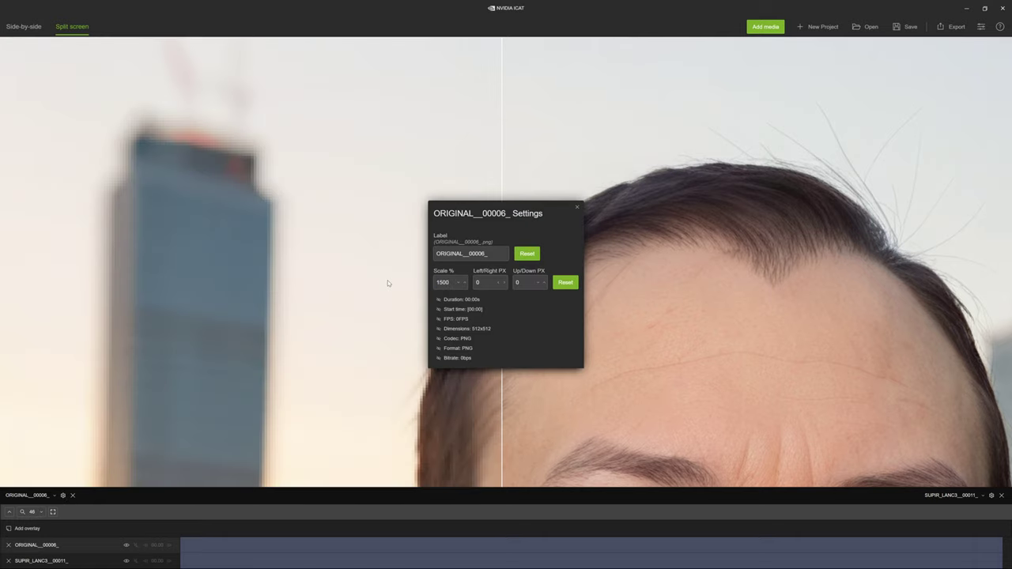
{"action": "left_click", "coordinate": [577, 207]}
Compare the original and upscaled portraits across the divider, examining the eye and surrounding skin in extreme close-up
{"action": "scroll", "coordinate": [507, 269], "scroll_direction": "down", "scroll_amount": 5}
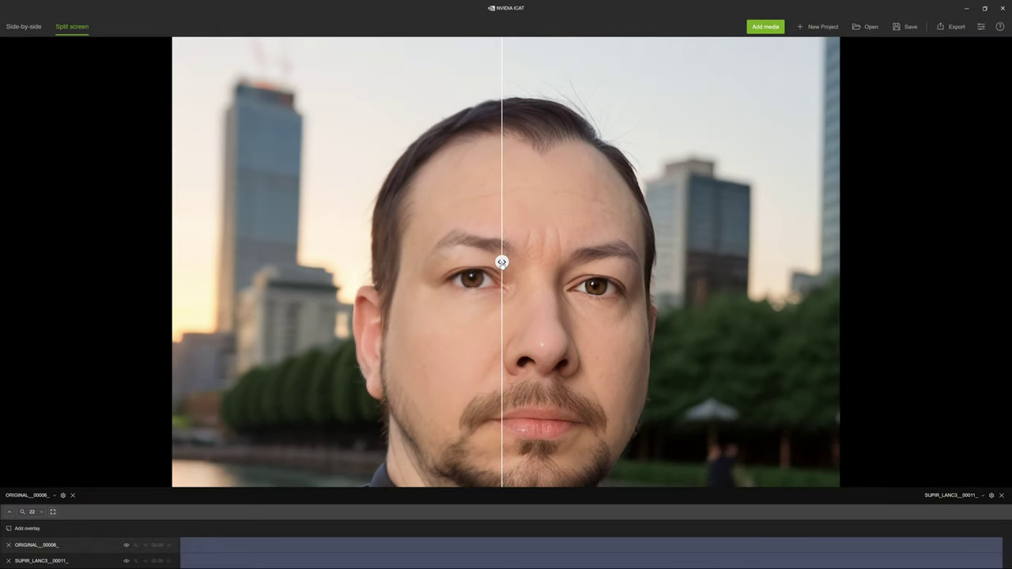
{"action": "left_click_drag", "start_coordinate": [502, 262], "coordinate": [341, 262]}
{"action": "scroll", "coordinate": [420, 265], "scroll_direction": "up", "scroll_amount": 5}
{"action": "scroll", "coordinate": [486, 344], "scroll_direction": "up", "scroll_amount": 4}
{"action": "scroll", "coordinate": [487, 344], "scroll_direction": "up", "scroll_amount": 4}
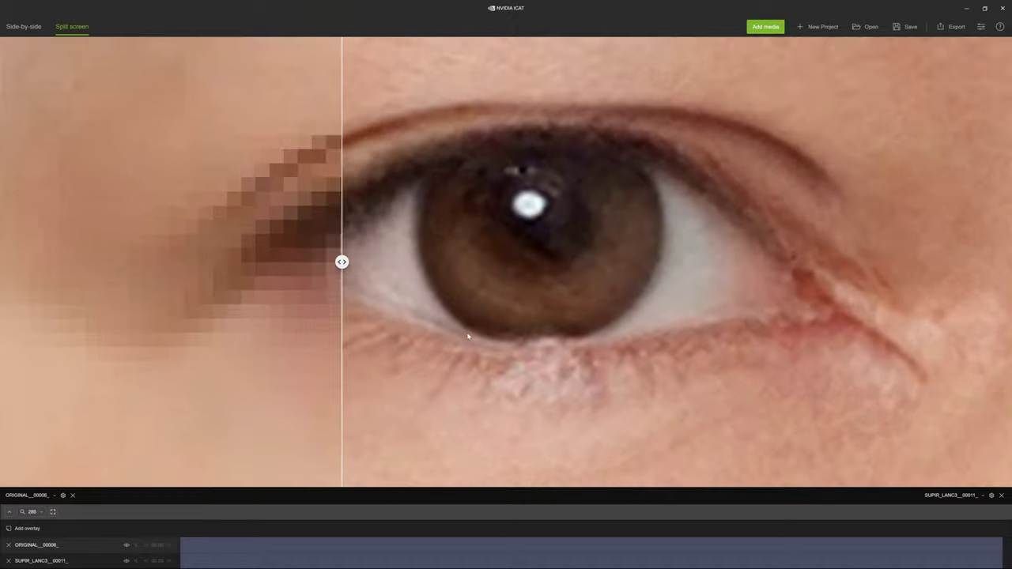
{"action": "left_click_drag", "start_coordinate": [506, 261], "coordinate": [235, 261]}
Return to the full portrait and sweep the divider across it to compare the overall face and background
{"action": "scroll", "coordinate": [377, 246], "scroll_direction": "down", "scroll_amount": 15}
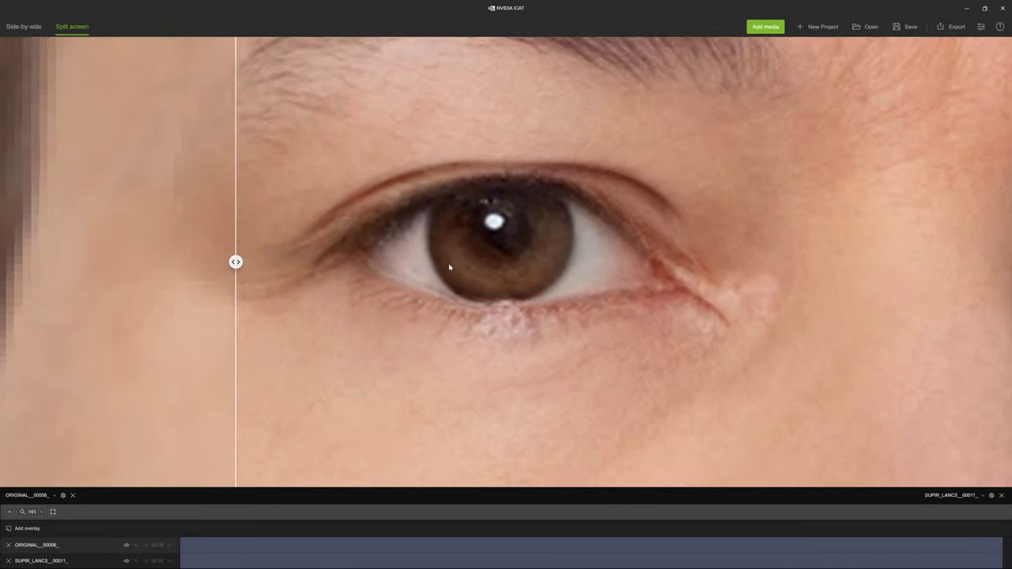
{"action": "scroll", "coordinate": [496, 346], "scroll_direction": "down", "scroll_amount": 2}
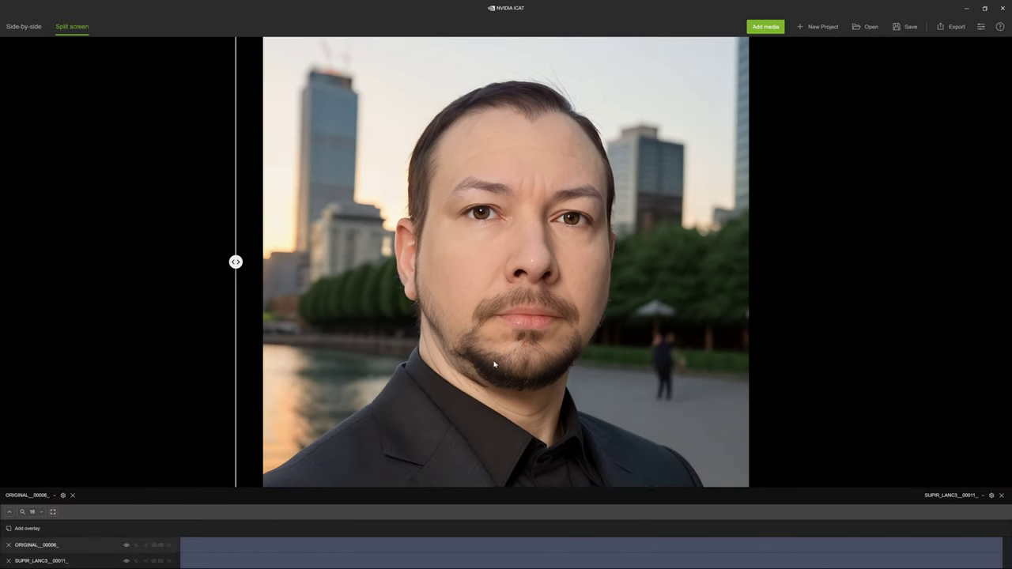
{"action": "left_click_drag", "start_coordinate": [236, 262], "coordinate": [197, 261]}
{"action": "left_click_drag", "start_coordinate": [254, 238], "coordinate": [478, 278]}
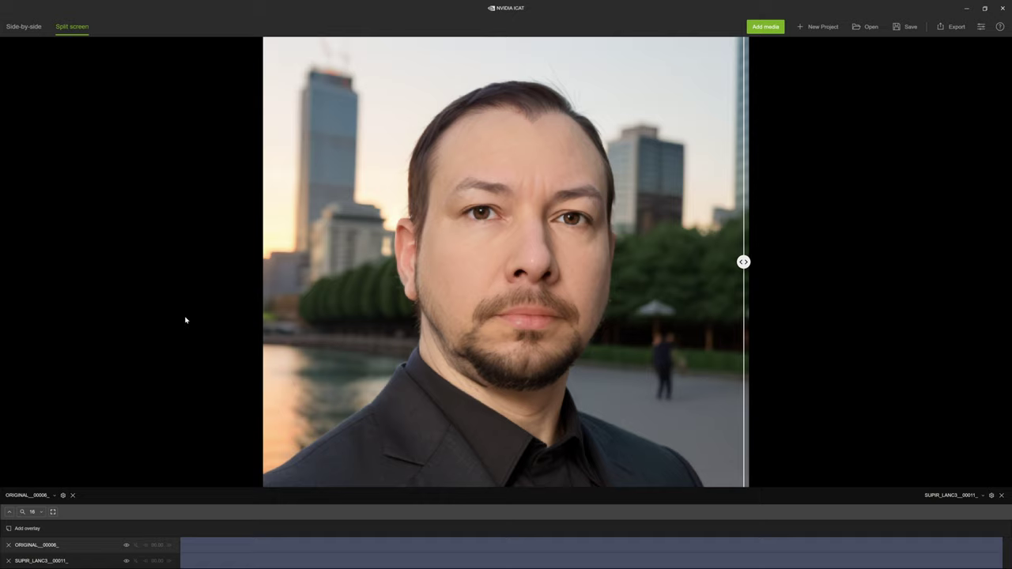
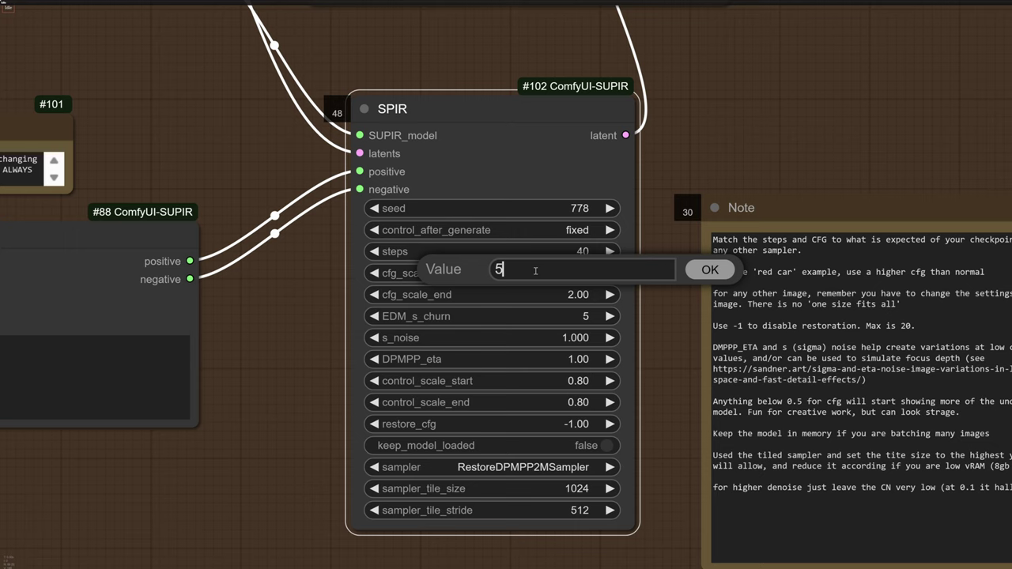
Back in ComfyUI, set both cfg_scale_start and cfg_scale_end to 5 on the SPIR sampler node
{"action": "key", "text": "Return"}
{"action": "left_click", "coordinate": [556, 293]}
{"action": "type", "text": "5"}
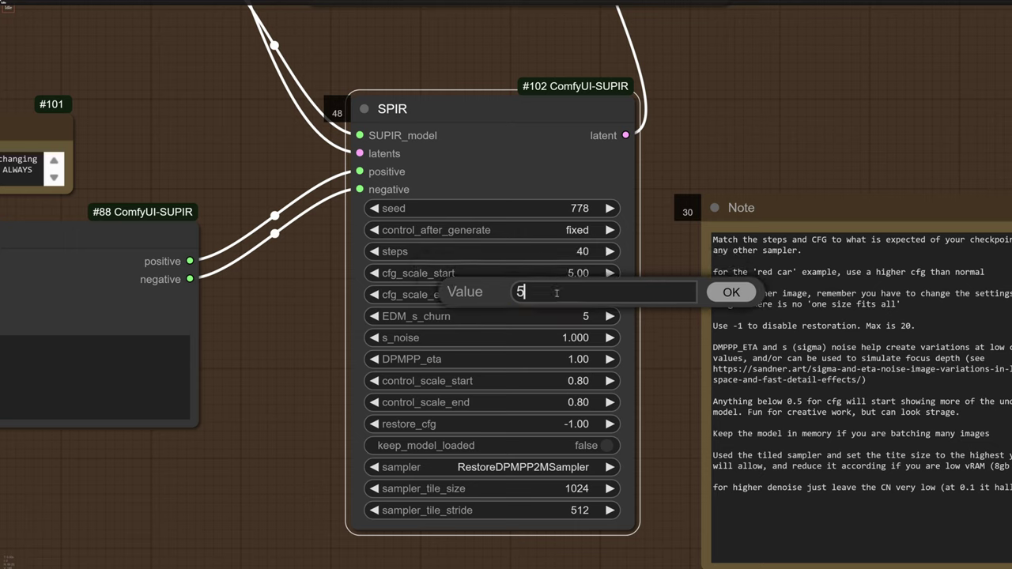
{"action": "key", "text": "Return"}
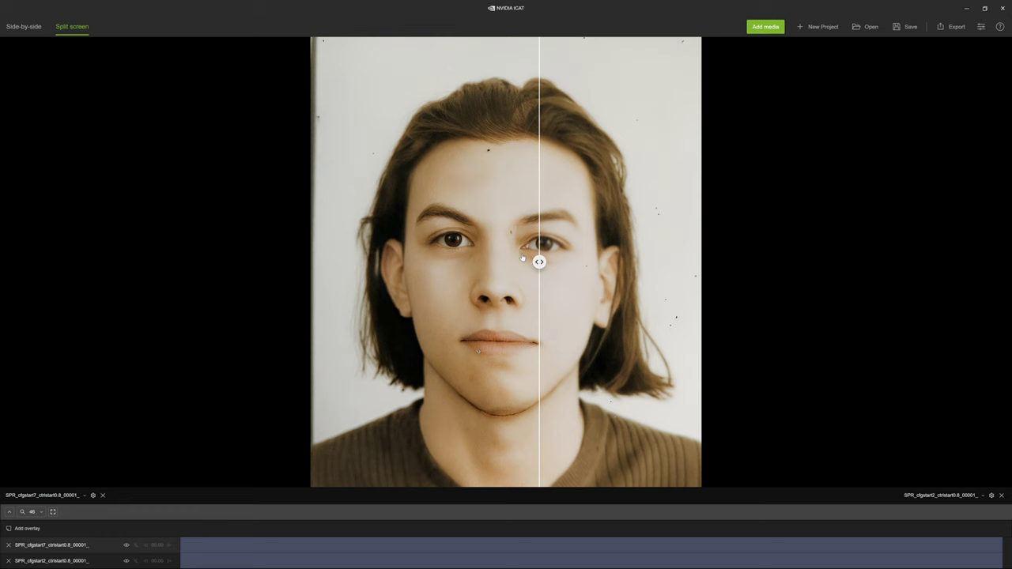
Switch to NVIDIA ICAT and compare the cfgstart7 and cfgstart2 portraits, inspecting the lips, chin and jawline up close
{"action": "left_click_drag", "start_coordinate": [538, 262], "coordinate": [649, 275]}
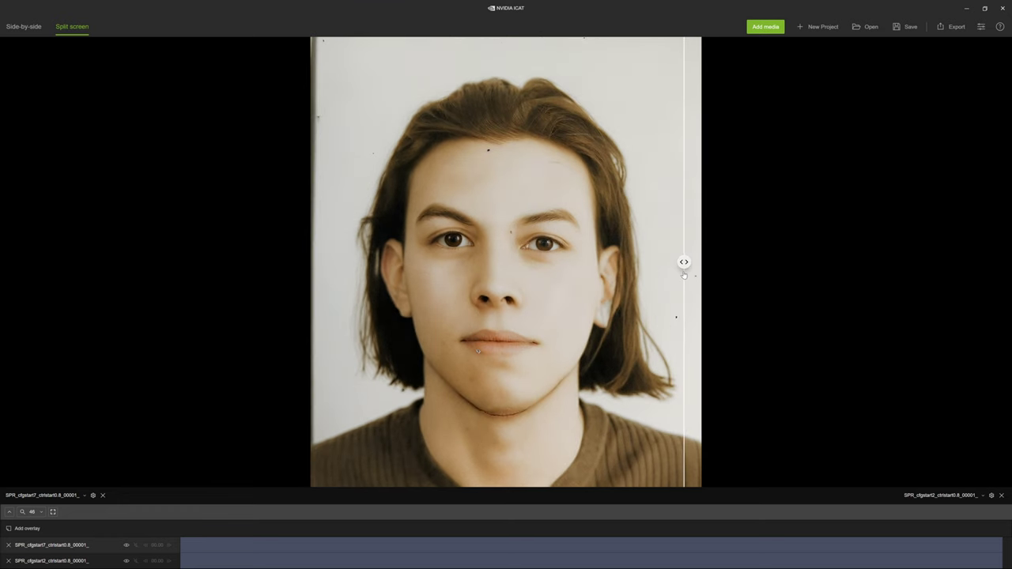
{"action": "scroll", "coordinate": [507, 407], "scroll_direction": "up", "scroll_amount": 5}
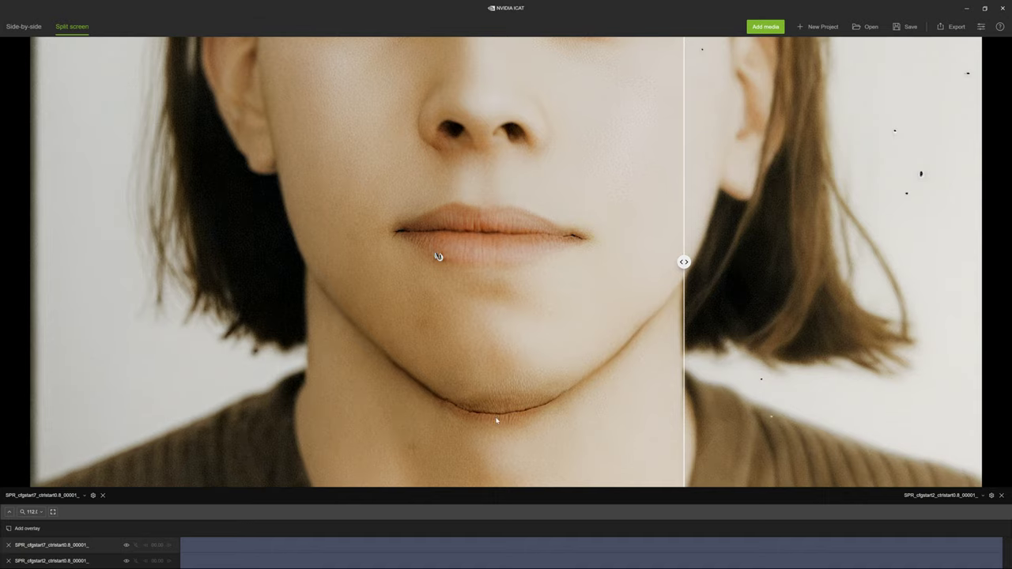
{"action": "scroll", "coordinate": [441, 259], "scroll_direction": "down", "scroll_amount": 4}
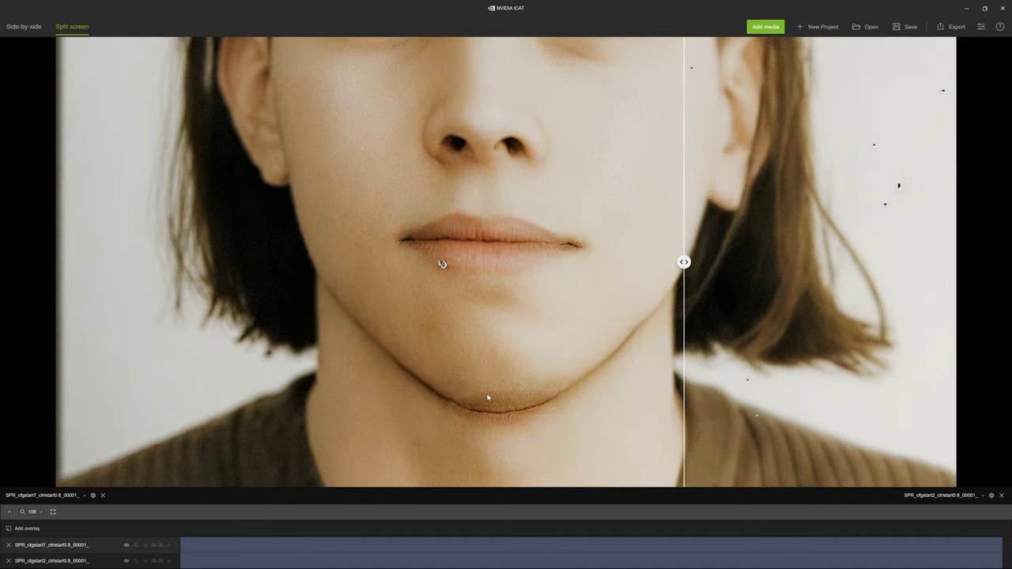
Compare the lips and surrounding skin of the cfgstart7 and cfgstart2 portraits in extreme close-up
{"action": "scroll", "coordinate": [451, 305], "scroll_direction": "up", "scroll_amount": 6}
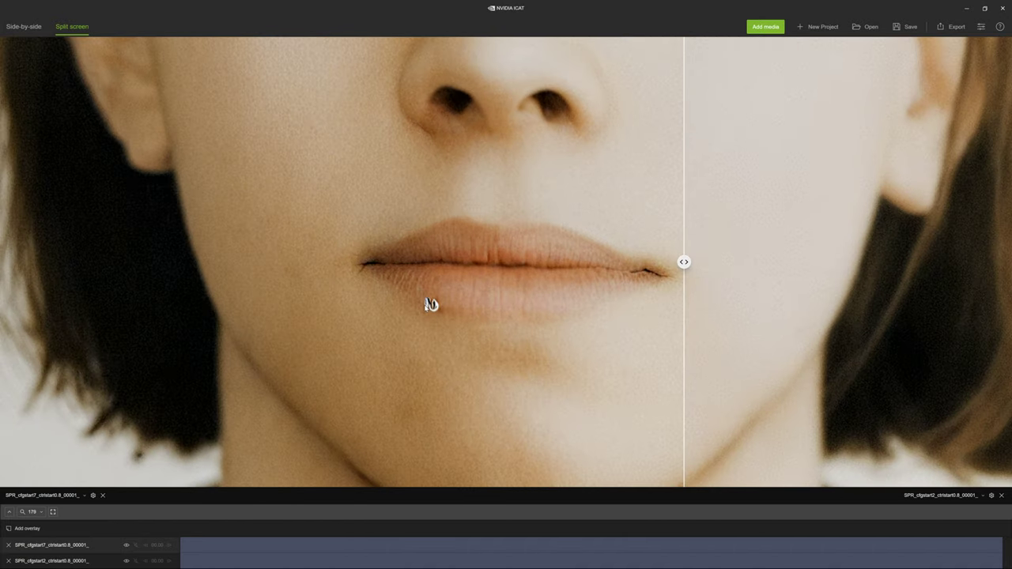
{"action": "left_click", "coordinate": [431, 306]}
{"action": "scroll", "coordinate": [431, 305], "scroll_direction": "down", "scroll_amount": 5}
{"action": "scroll", "coordinate": [572, 264], "scroll_direction": "up", "scroll_amount": 6}
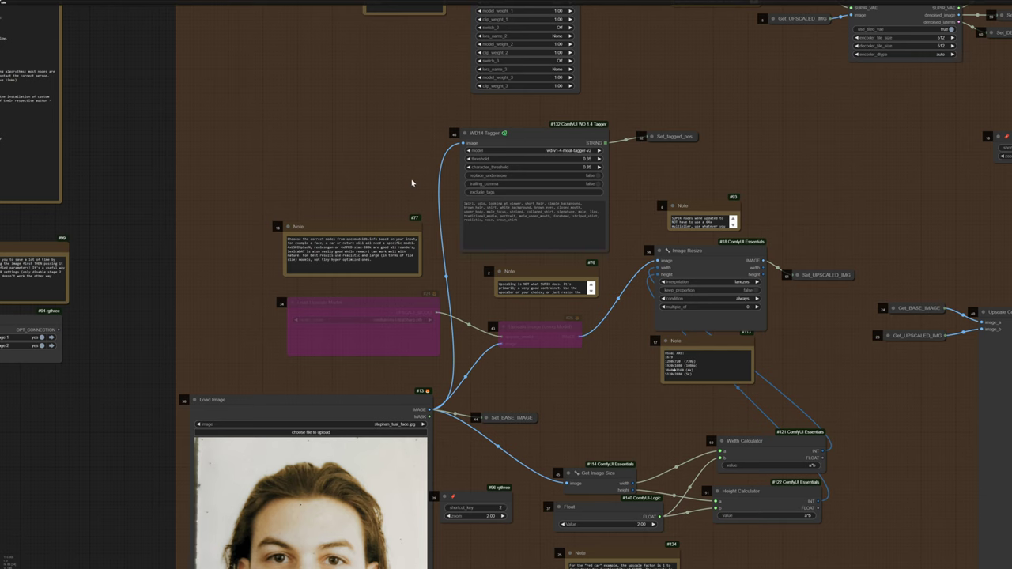
Compare the upscaled portrait with SUPIR__00023 in NVIDIA ICAT, sweeping the divider back and forth across the eye
{"action": "scroll", "coordinate": [411, 183], "scroll_direction": "up", "scroll_amount": 10}
{"action": "left_click", "coordinate": [551, 238]}
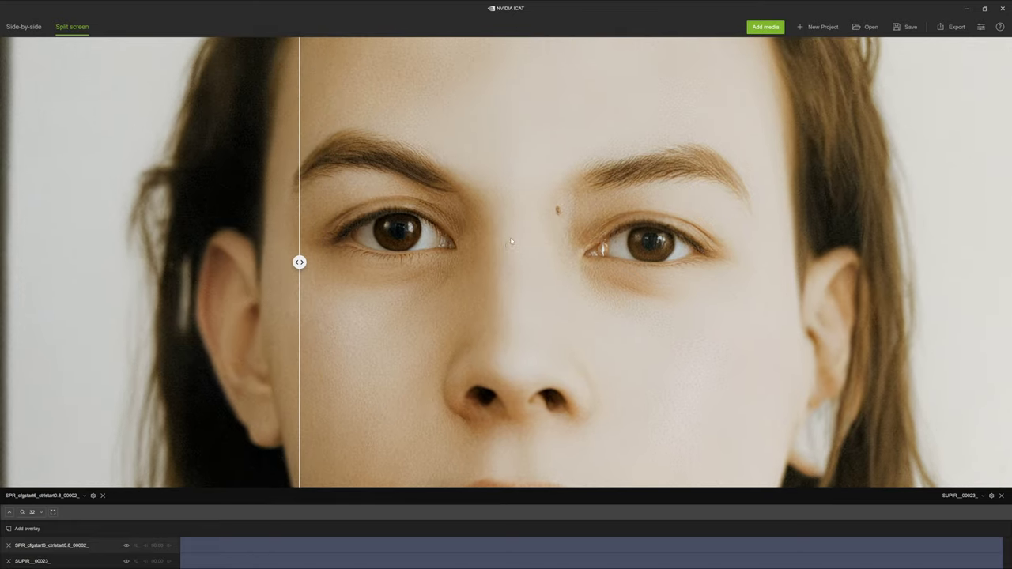
{"action": "scroll", "coordinate": [410, 232], "scroll_direction": "up", "scroll_amount": 3}
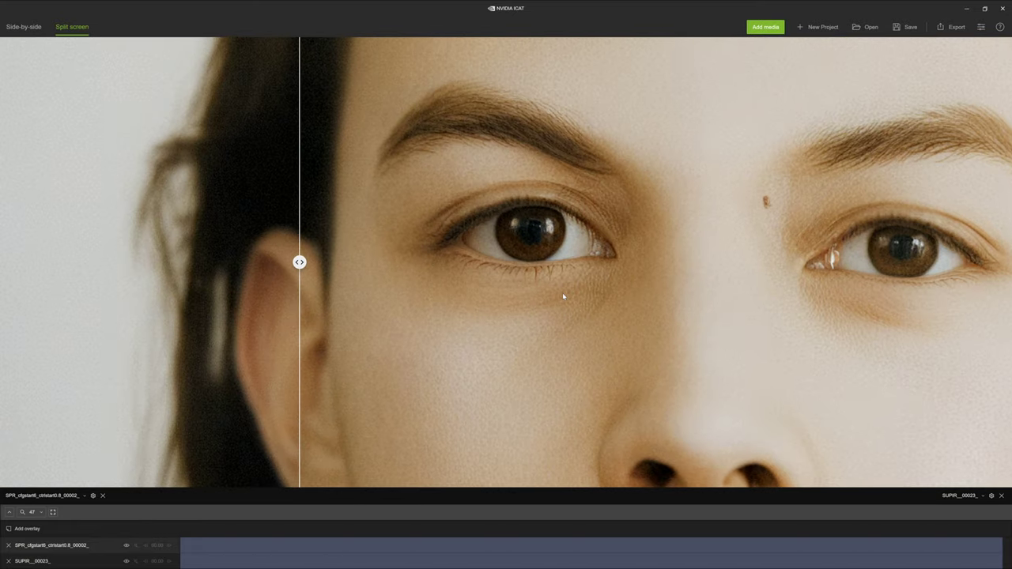
{"action": "left_click_drag", "start_coordinate": [317, 262], "coordinate": [718, 289]}
{"action": "left_click_drag", "start_coordinate": [622, 286], "coordinate": [677, 299]}
{"action": "left_click_drag", "start_coordinate": [576, 293], "coordinate": [308, 269]}
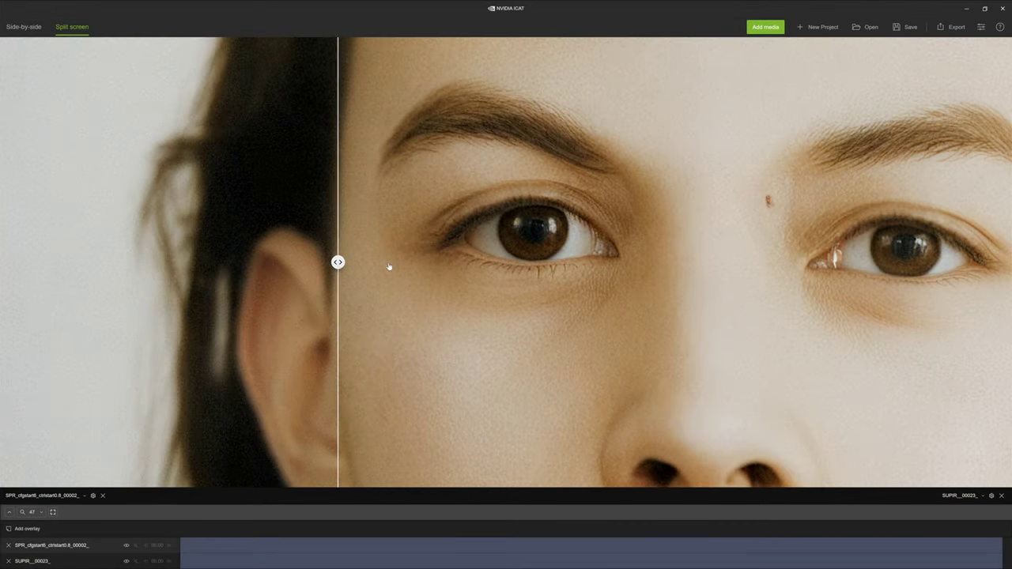
{"action": "left_click_drag", "start_coordinate": [389, 263], "coordinate": [642, 278]}
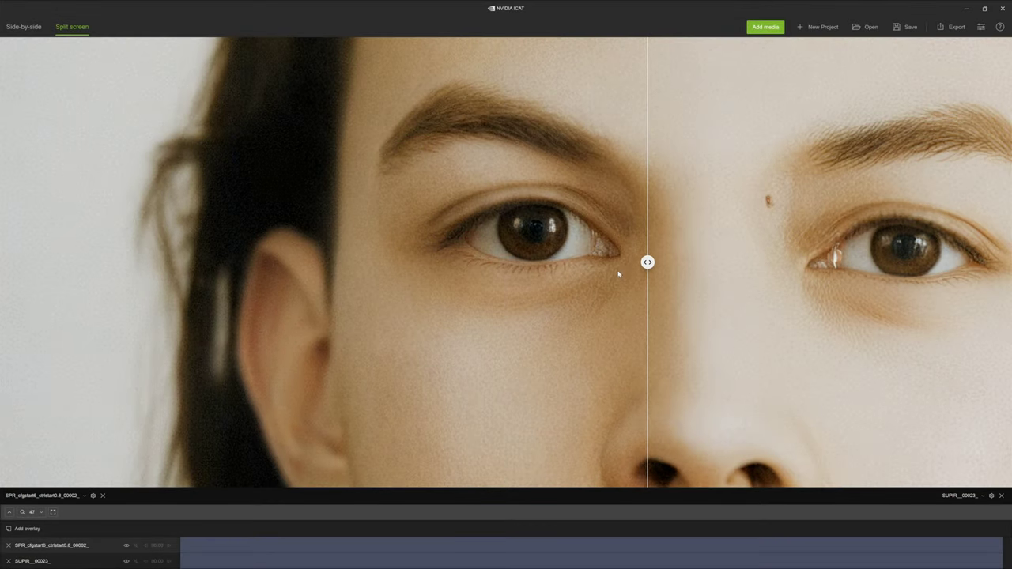
{"action": "scroll", "coordinate": [600, 283], "scroll_direction": "down", "scroll_amount": 5}
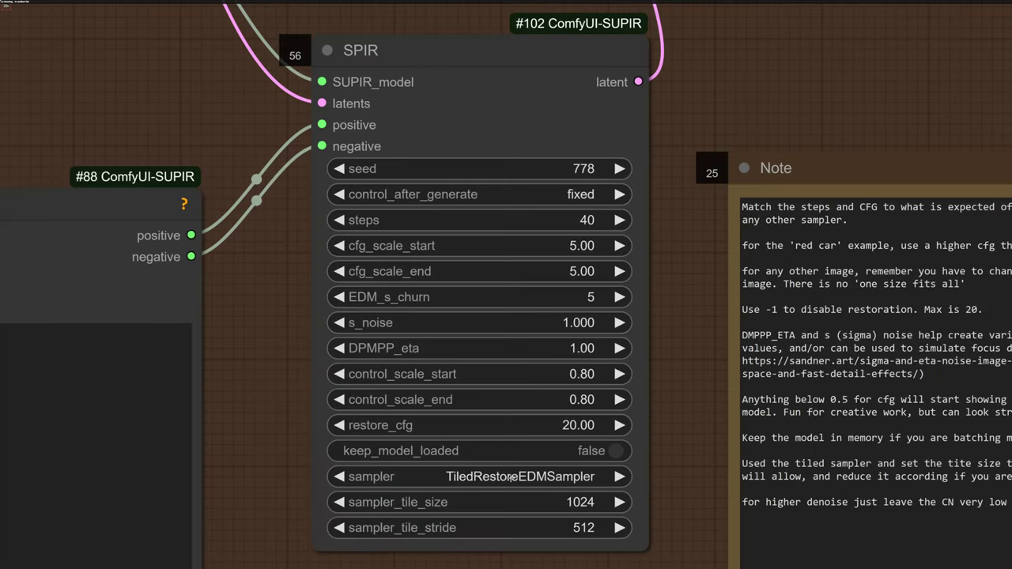
In ComfyUI, choose TiledRestoreEDMSampler as the sampler on the SPIR node
{"action": "left_click", "coordinate": [516, 477]}
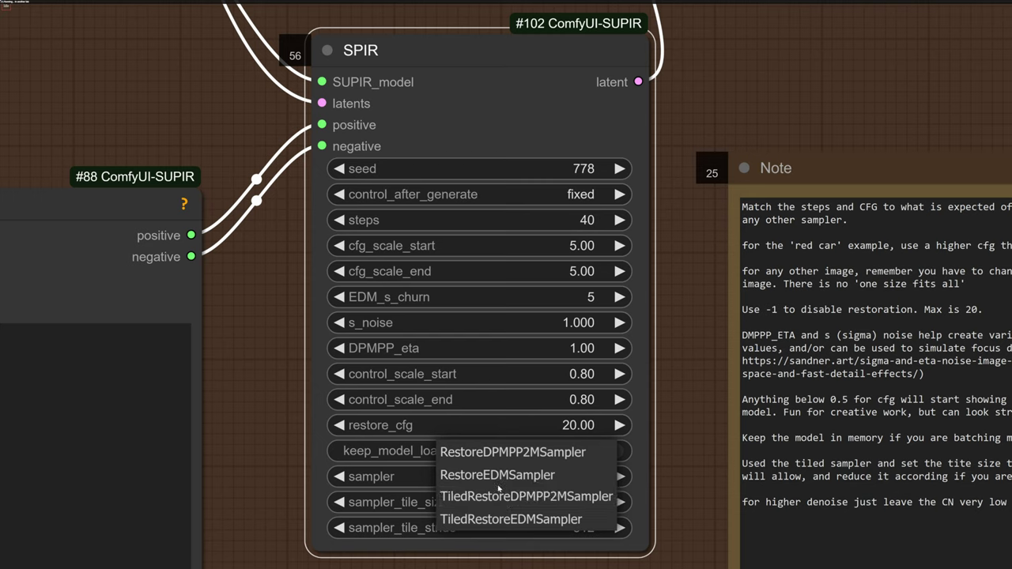
{"action": "left_click", "coordinate": [498, 522]}
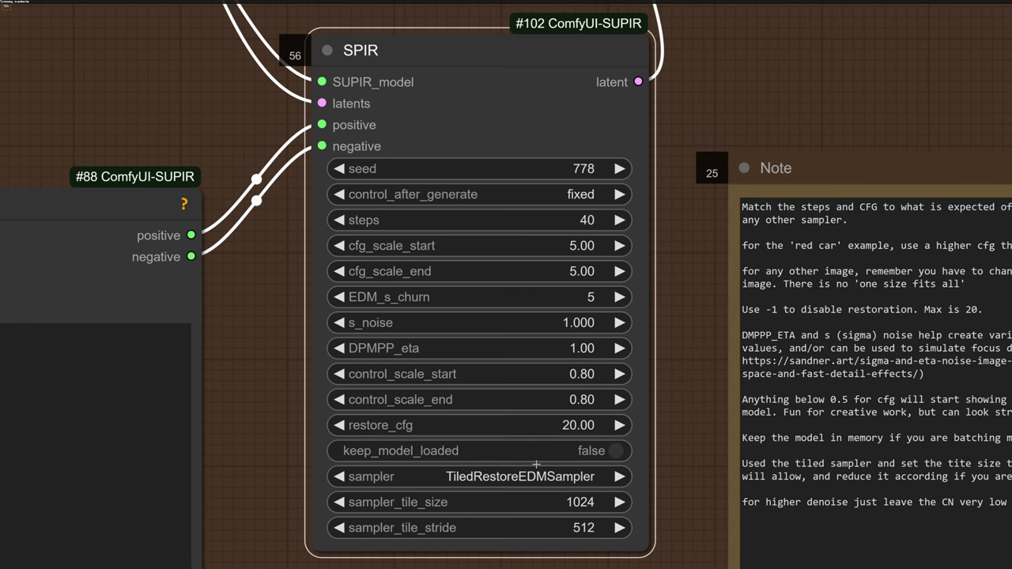
Toggle the bypass on the WAS Image Resize node between the text watermark and Save Image nodes
{"action": "scroll", "coordinate": [355, 273], "scroll_direction": "down", "scroll_amount": 3}
{"action": "left_click_drag", "start_coordinate": [602, 114], "coordinate": [174, 566]}
{"action": "left_click_drag", "start_coordinate": [581, 379], "coordinate": [34, 335]}
{"action": "left_click_drag", "start_coordinate": [427, 340], "coordinate": [192, 349]}
{"action": "left_click_drag", "start_coordinate": [565, 328], "coordinate": [362, 328]}
{"action": "right_click", "coordinate": [523, 222]}
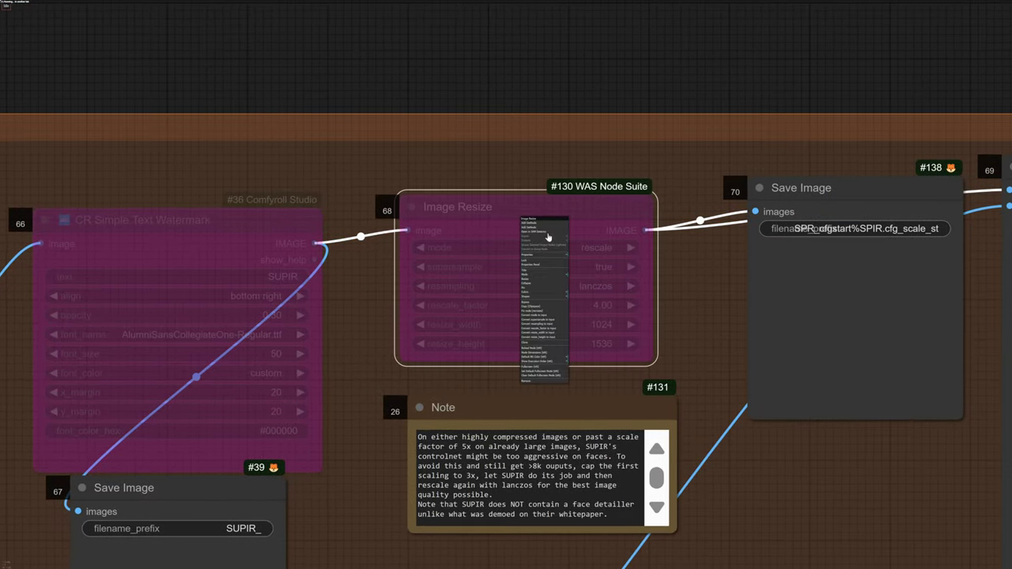
{"action": "left_click", "coordinate": [541, 302]}
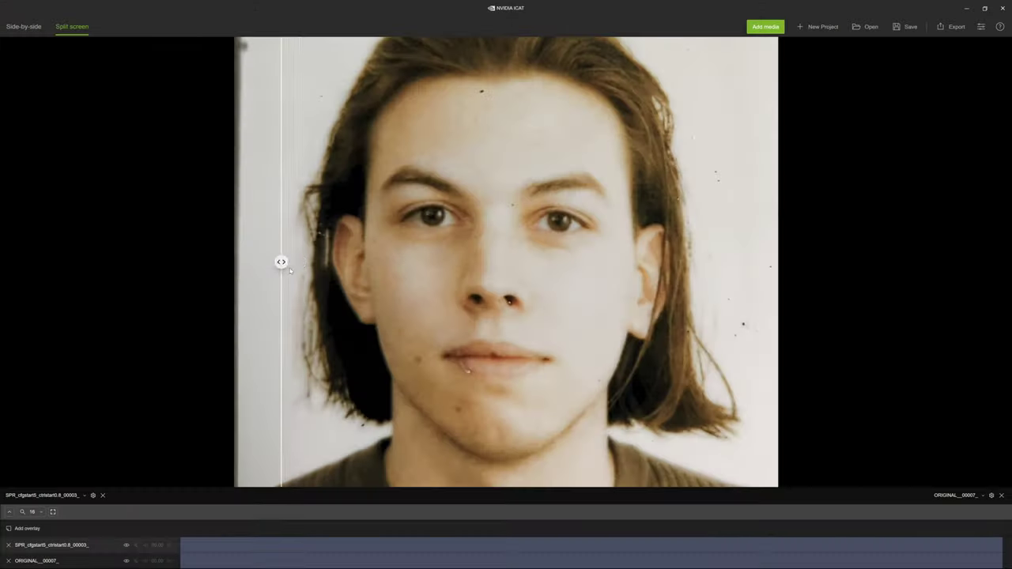
Switch to NVIDIA ICAT and sweep the divider across the full face to compare the cfgstart5 portrait with ORIGINAL__00007
{"action": "left_click_drag", "start_coordinate": [280, 265], "coordinate": [405, 284]}
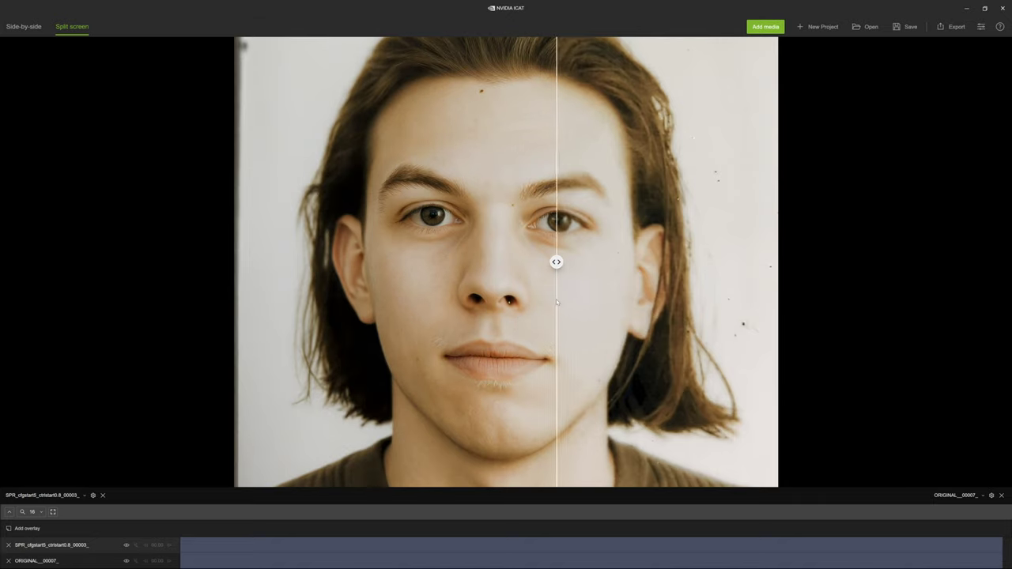
{"action": "left_click_drag", "start_coordinate": [557, 302], "coordinate": [742, 302]}
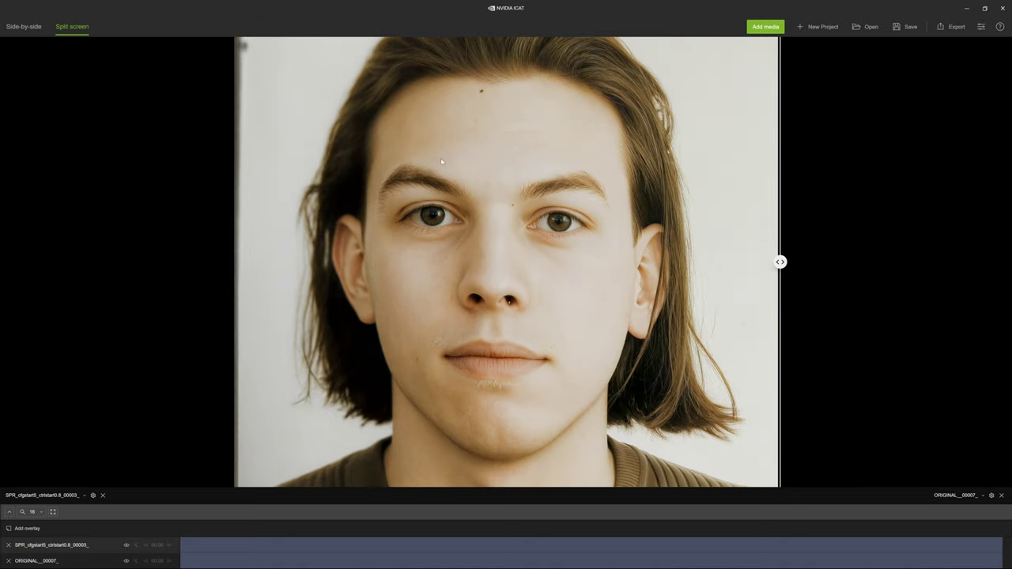
{"action": "left_click_drag", "start_coordinate": [780, 262], "coordinate": [594, 261]}
Examine the eyes, eyebrows and lashes up close, moving the divider past the eye to the ear
{"action": "scroll", "coordinate": [625, 272], "scroll_direction": "up", "scroll_amount": 3}
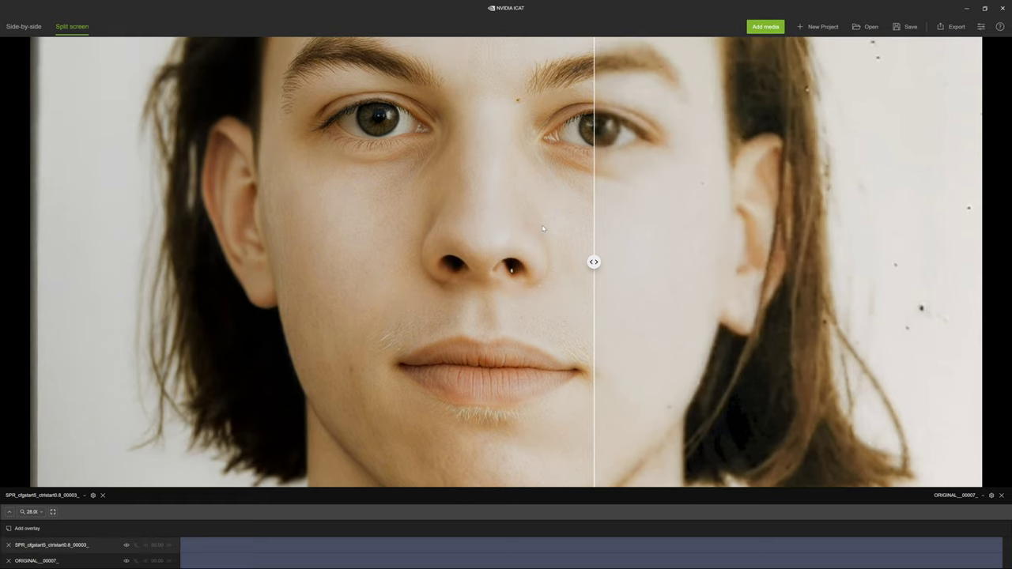
{"action": "scroll", "coordinate": [590, 170], "scroll_direction": "up", "scroll_amount": 5}
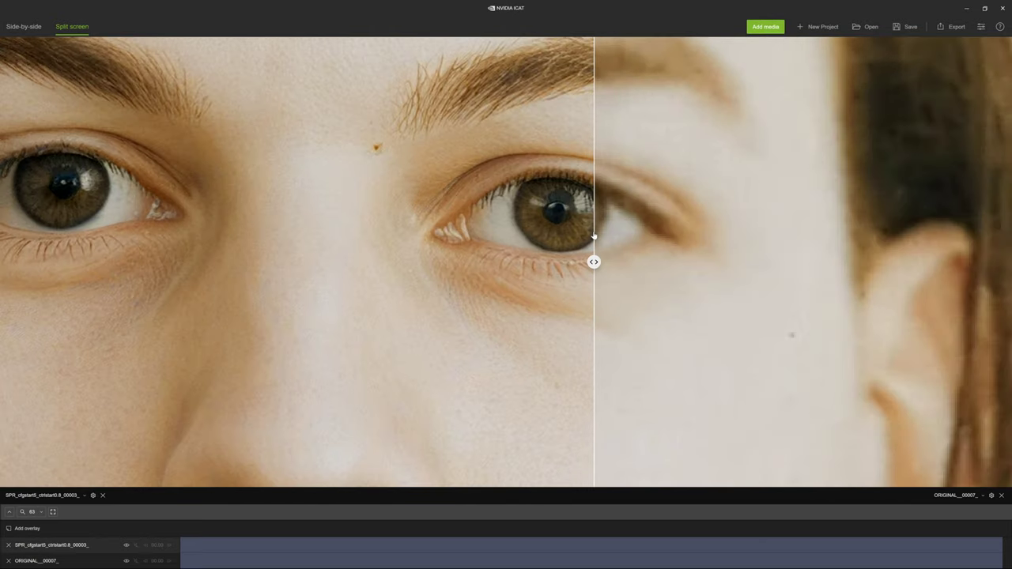
{"action": "scroll", "coordinate": [594, 235], "scroll_direction": "up", "scroll_amount": 2}
{"action": "left_click_drag", "start_coordinate": [601, 263], "coordinate": [815, 262]}
{"action": "scroll", "coordinate": [596, 257], "scroll_direction": "down", "scroll_amount": 6}
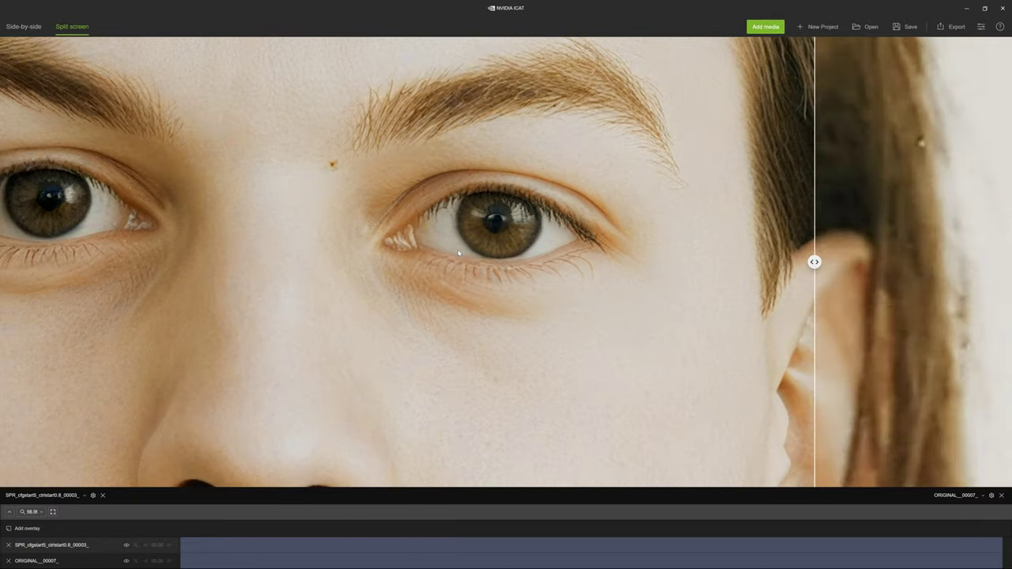
Inspect the mouth in close-up, sweeping the divider across the lips to compare the upscaled and original versions
{"action": "left_click_drag", "start_coordinate": [452, 370], "coordinate": [524, 84]}
{"action": "scroll", "coordinate": [414, 205], "scroll_direction": "up", "scroll_amount": 2}
{"action": "scroll", "coordinate": [416, 204], "scroll_direction": "up", "scroll_amount": 4}
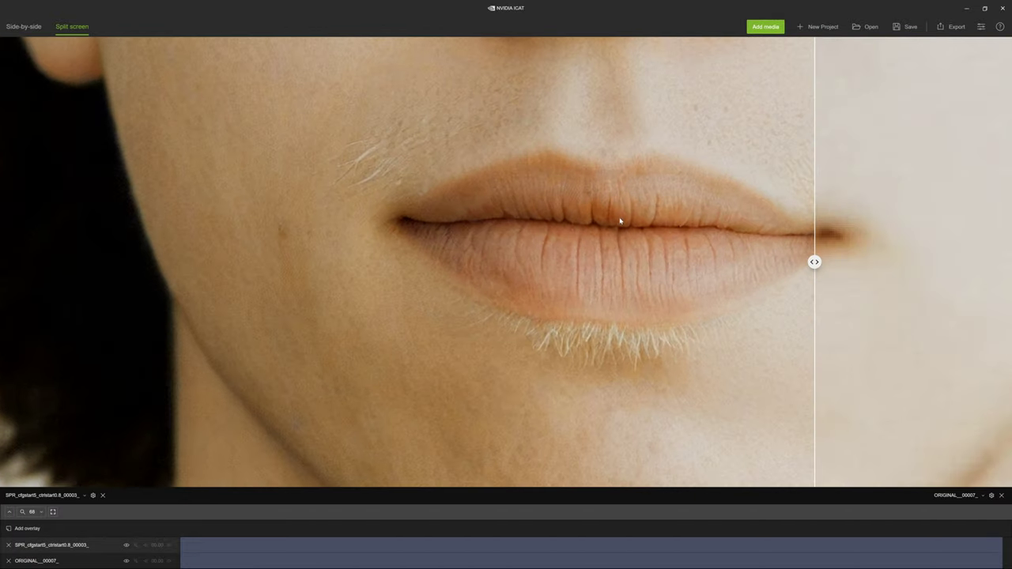
{"action": "left_click_drag", "start_coordinate": [814, 262], "coordinate": [240, 215]}
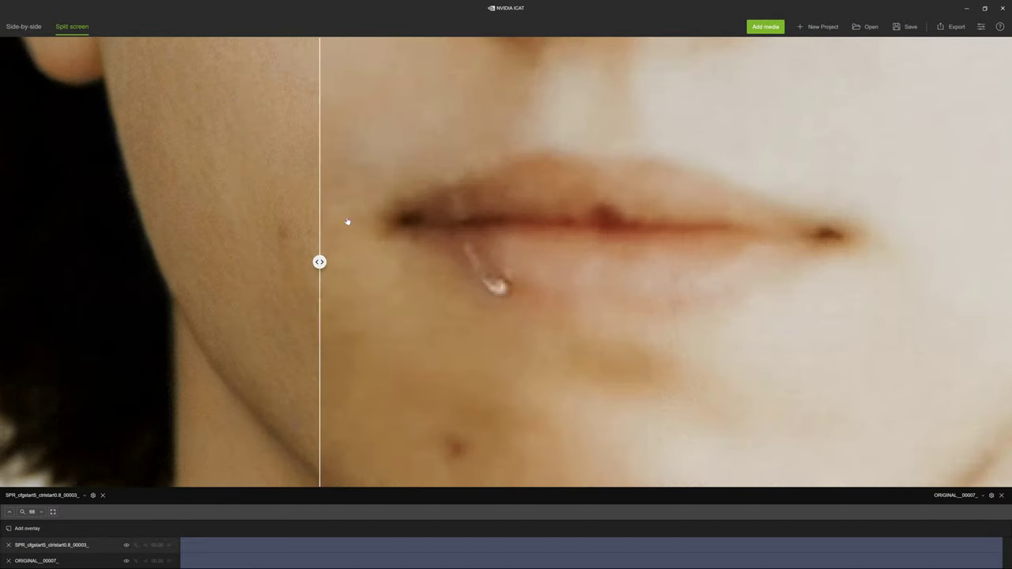
{"action": "left_click_drag", "start_coordinate": [348, 222], "coordinate": [919, 229]}
{"action": "scroll", "coordinate": [583, 242], "scroll_direction": "down", "scroll_amount": 3}
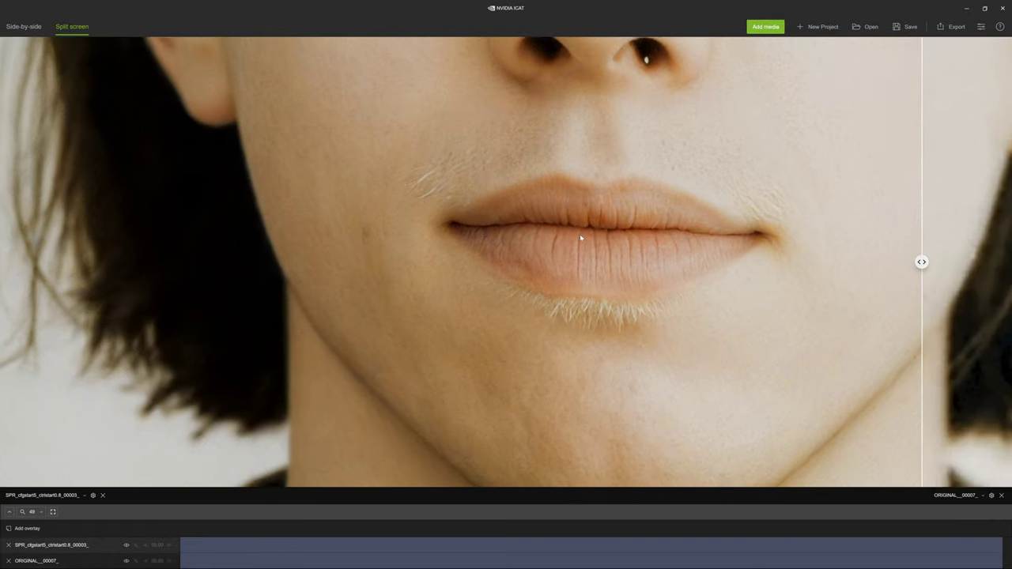
Examine the chin, neck, sweater collar and buttons up close in the upscaled portrait
{"action": "scroll", "coordinate": [583, 244], "scroll_direction": "down", "scroll_amount": 3}
{"action": "left_click_drag", "start_coordinate": [587, 345], "coordinate": [590, 165]}
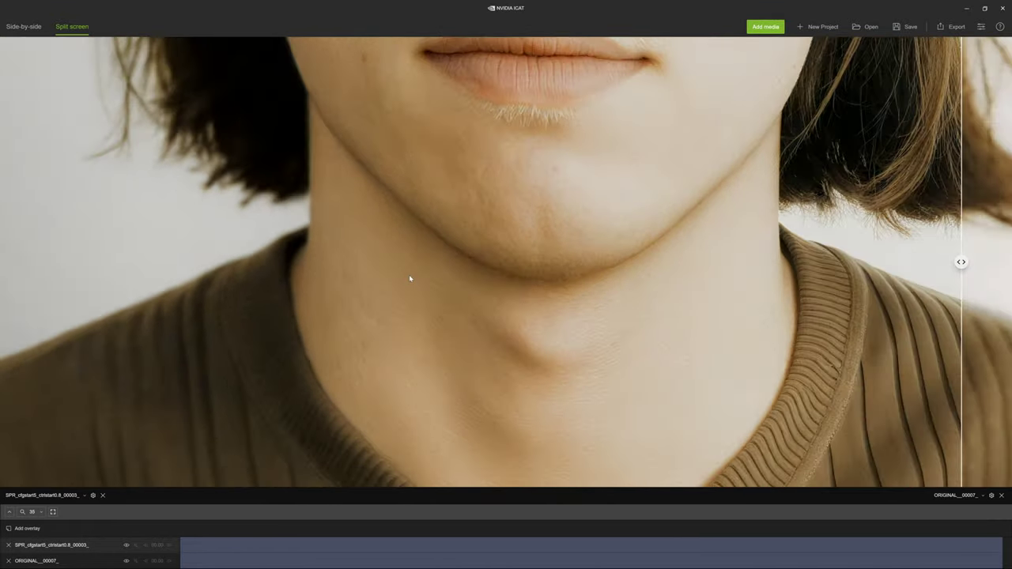
{"action": "scroll", "coordinate": [661, 376], "scroll_direction": "up", "scroll_amount": 3}
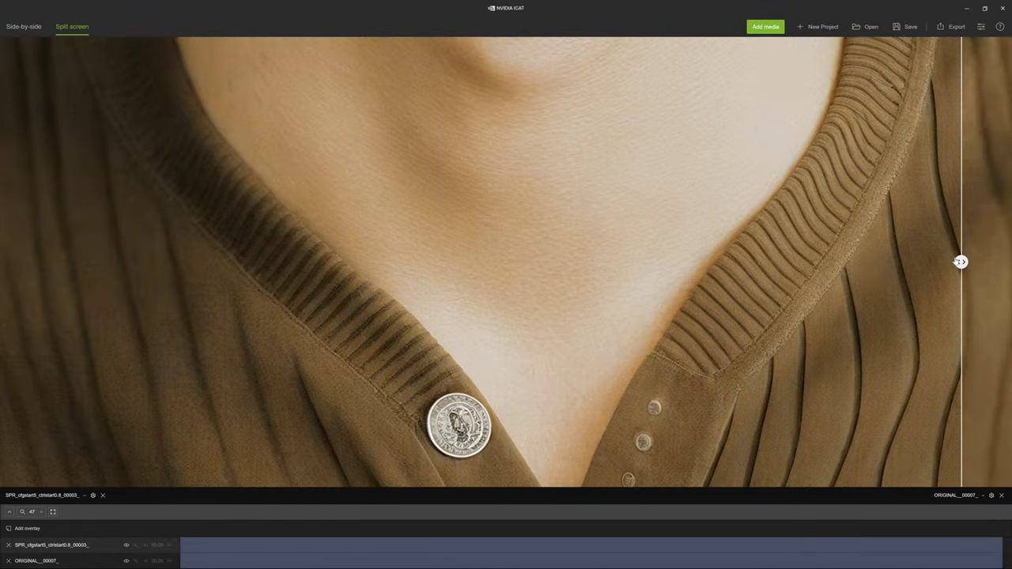
{"action": "left_click_drag", "start_coordinate": [960, 262], "coordinate": [901, 326]}
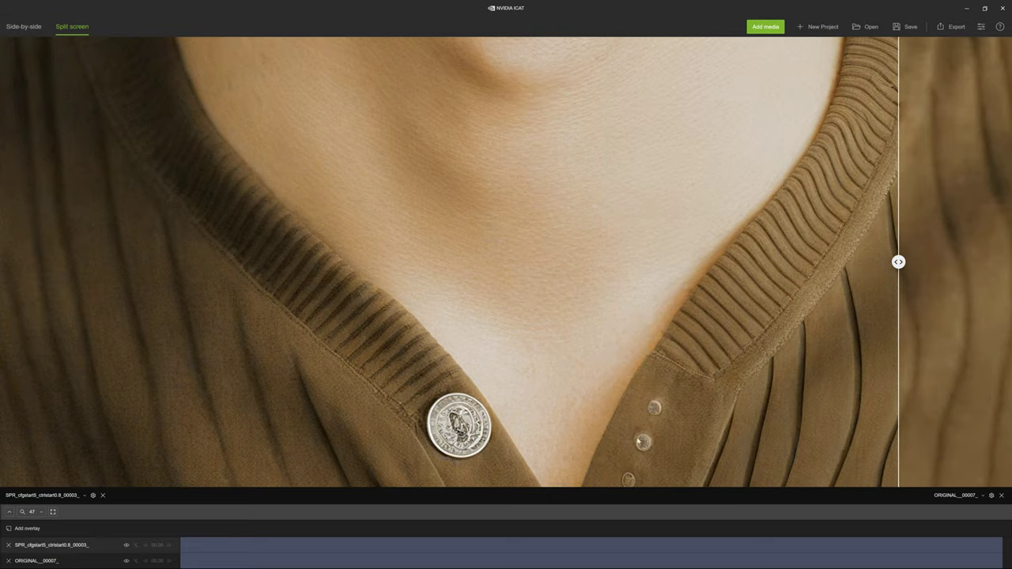
Compare the hair and forehead of the upscaled and original portraits in close-up by sweeping the divider across them
{"action": "scroll", "coordinate": [647, 434], "scroll_direction": "down", "scroll_amount": 5}
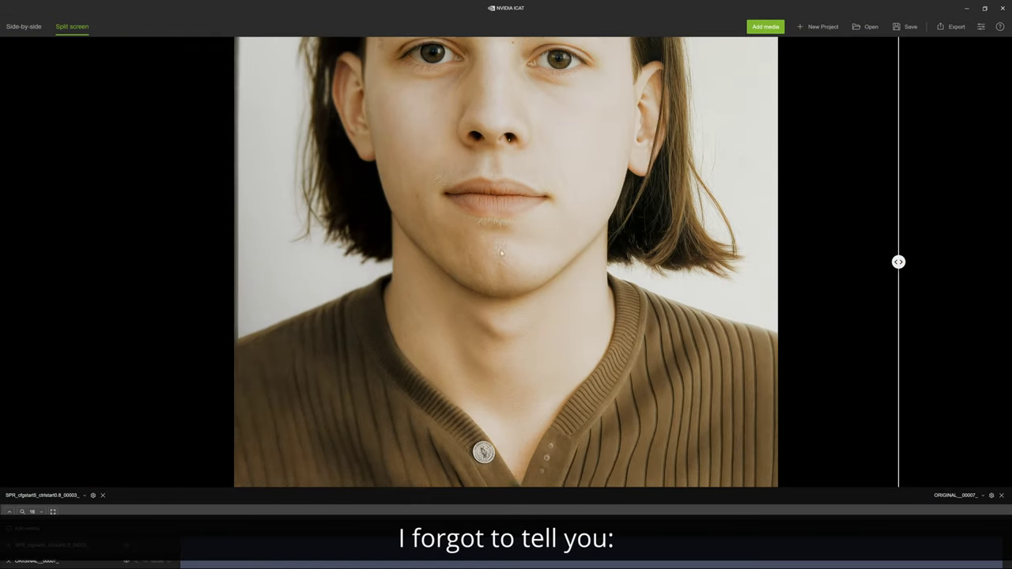
{"action": "left_click_drag", "start_coordinate": [504, 296], "coordinate": [505, 465]}
{"action": "left_click_drag", "start_coordinate": [504, 162], "coordinate": [505, 226]}
{"action": "scroll", "coordinate": [462, 122], "scroll_direction": "up", "scroll_amount": 4}
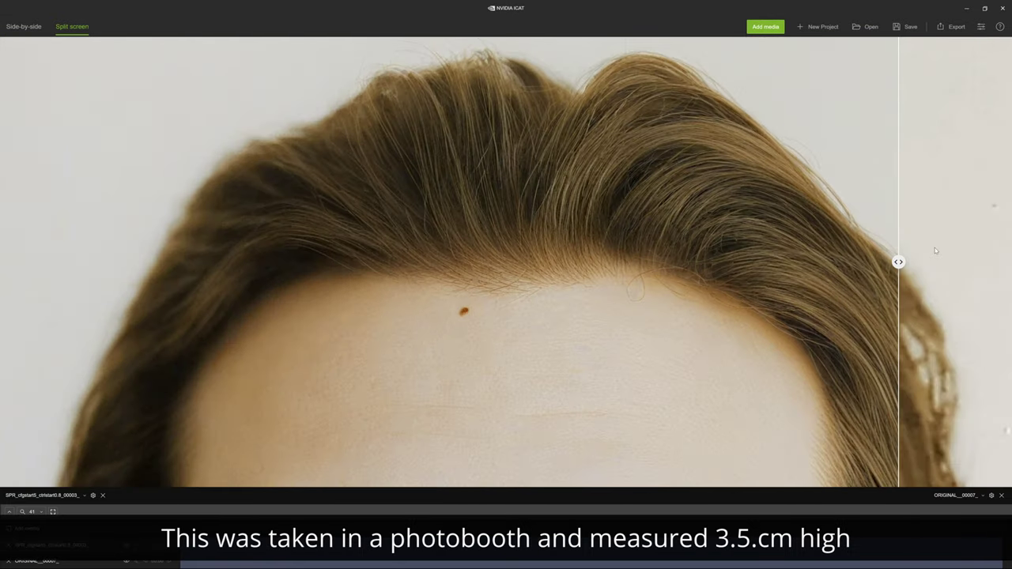
{"action": "left_click_drag", "start_coordinate": [900, 262], "coordinate": [372, 230]}
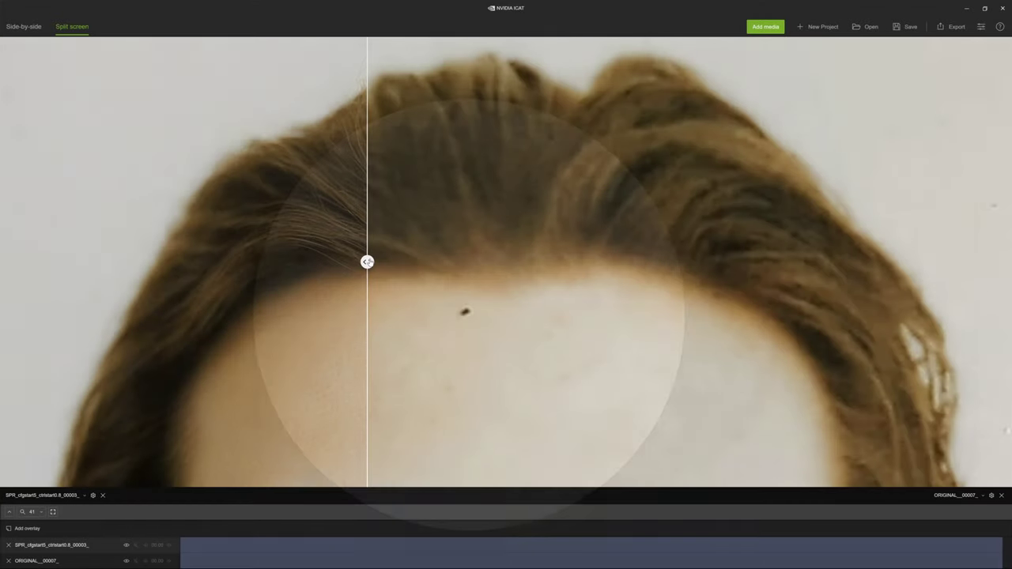
{"action": "left_click_drag", "start_coordinate": [466, 315], "coordinate": [987, 301]}
Return to the full portrait and inspect the upscaled version at several magnifications with the divider moved aside
{"action": "scroll", "coordinate": [536, 306], "scroll_direction": "down", "scroll_amount": 5}
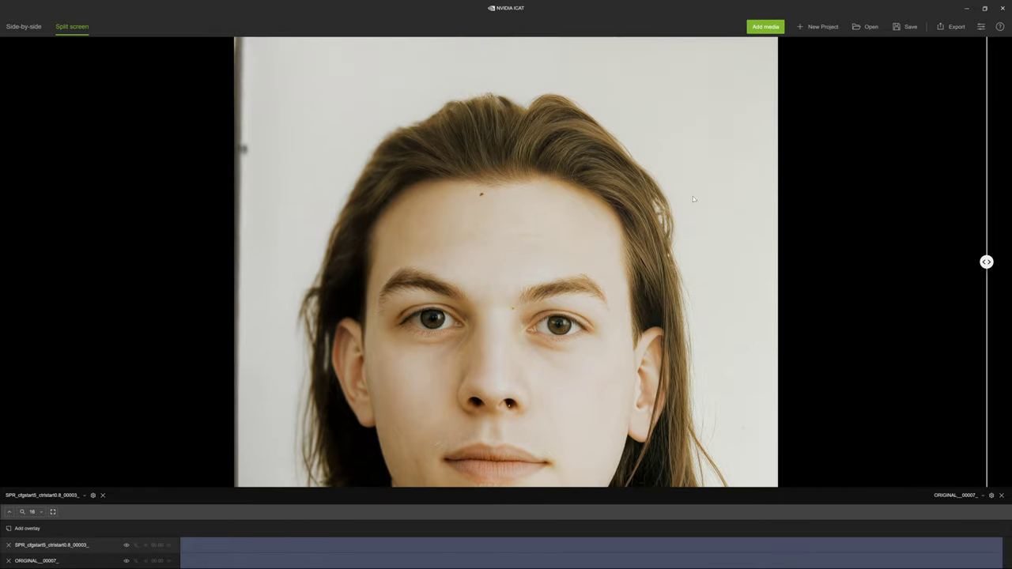
{"action": "left_click_drag", "start_coordinate": [760, 274], "coordinate": [977, 273]}
{"action": "scroll", "coordinate": [318, 267], "scroll_direction": "up", "scroll_amount": 4}
{"action": "scroll", "coordinate": [585, 332], "scroll_direction": "down", "scroll_amount": 2}
{"action": "scroll", "coordinate": [583, 342], "scroll_direction": "up", "scroll_amount": 6}
{"action": "scroll", "coordinate": [583, 341], "scroll_direction": "up", "scroll_amount": 2}
{"action": "scroll", "coordinate": [602, 320], "scroll_direction": "down", "scroll_amount": 3}
Switch to ComfyUI and look over the node groups of the chibi character workflow, including the Style Transfer group
{"action": "scroll", "coordinate": [601, 321], "scroll_direction": "down", "scroll_amount": 10}
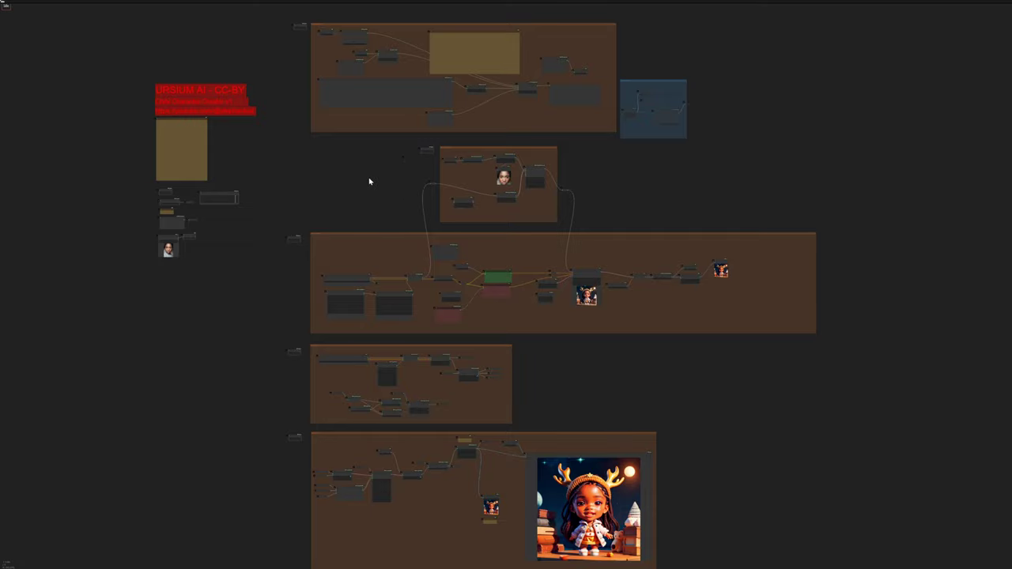
{"action": "left_click_drag", "start_coordinate": [369, 181], "coordinate": [322, 191]}
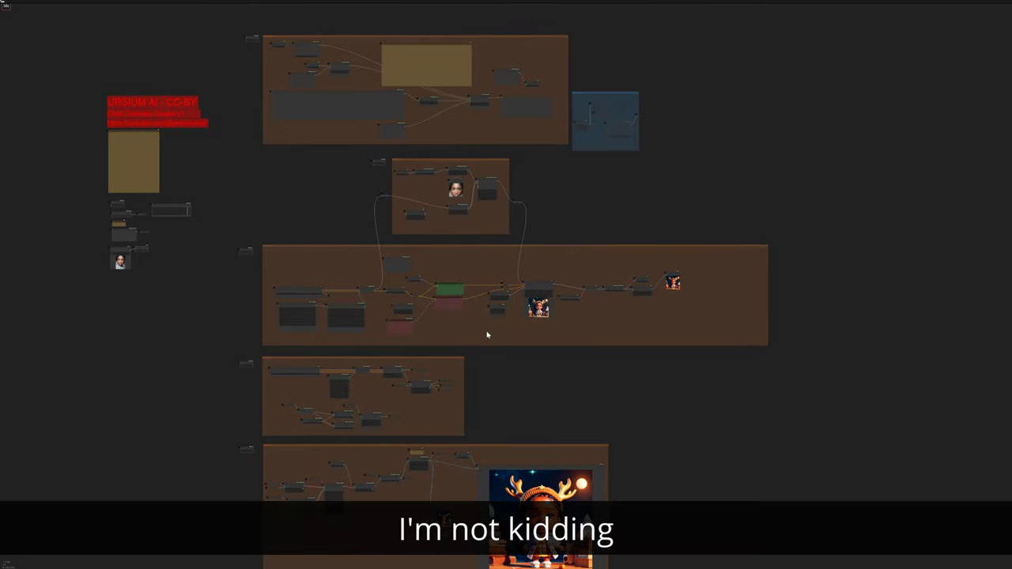
{"action": "left_click_drag", "start_coordinate": [575, 363], "coordinate": [564, 331]}
{"action": "scroll", "coordinate": [443, 155], "scroll_direction": "up", "scroll_amount": 15}
{"action": "scroll", "coordinate": [441, 232], "scroll_direction": "down", "scroll_amount": 12}
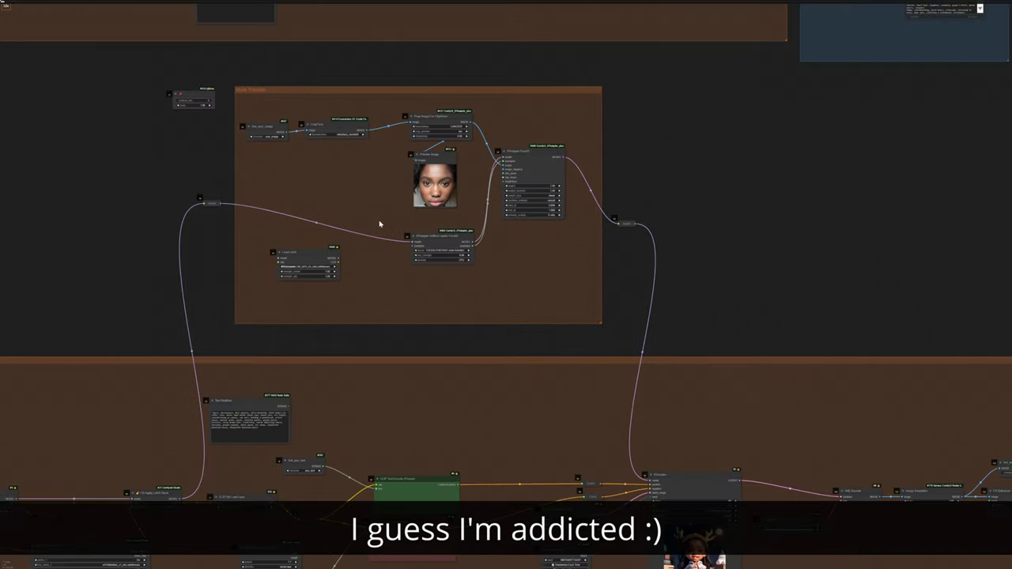
Examine the prompt-building group, following Text Random Line and Text Concatenate to the combined prompt text
{"action": "scroll", "coordinate": [395, 215], "scroll_direction": "up", "scroll_amount": 5}
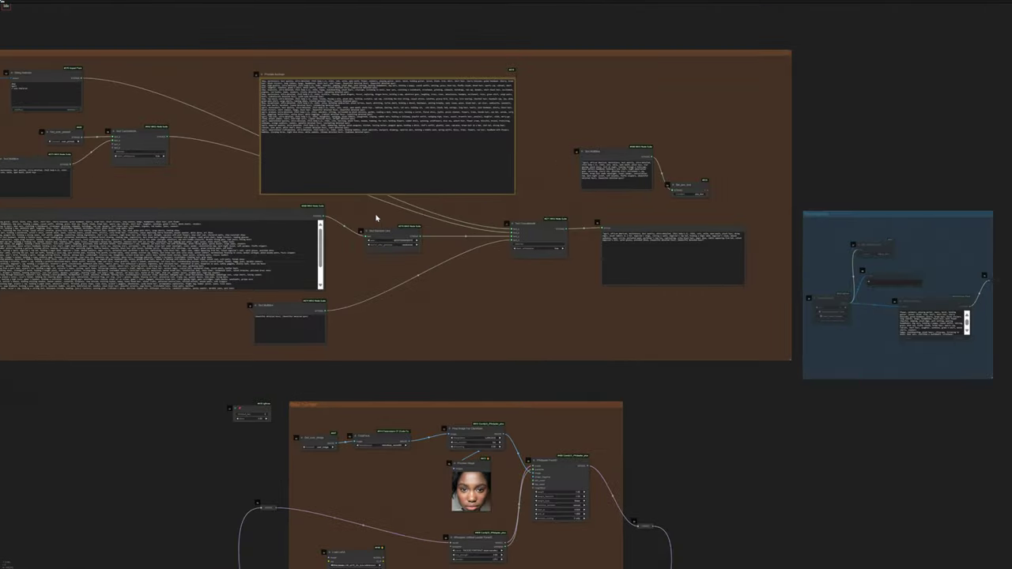
{"action": "scroll", "coordinate": [722, 227], "scroll_direction": "up", "scroll_amount": 5}
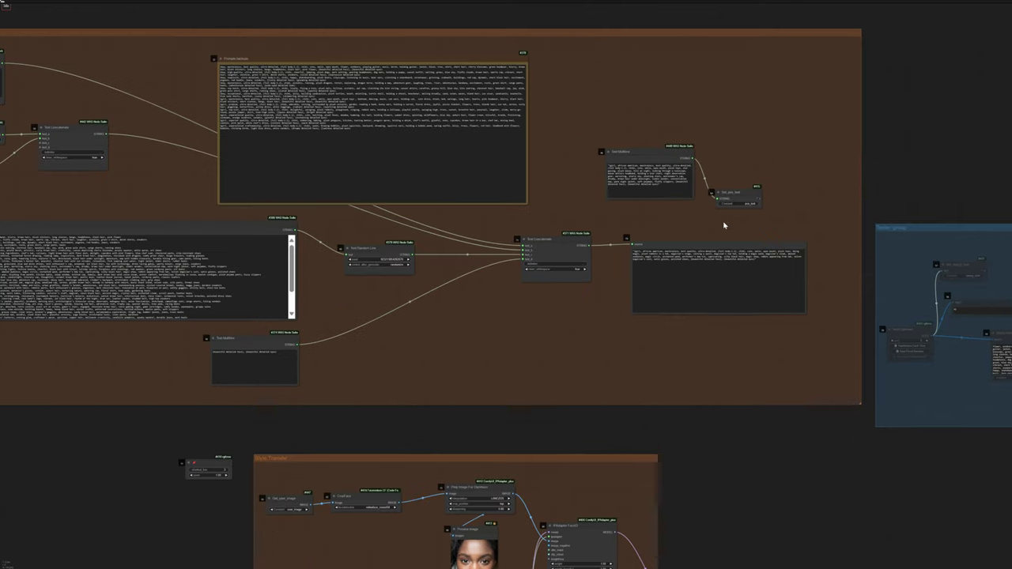
{"action": "left_click_drag", "start_coordinate": [426, 247], "coordinate": [567, 239]}
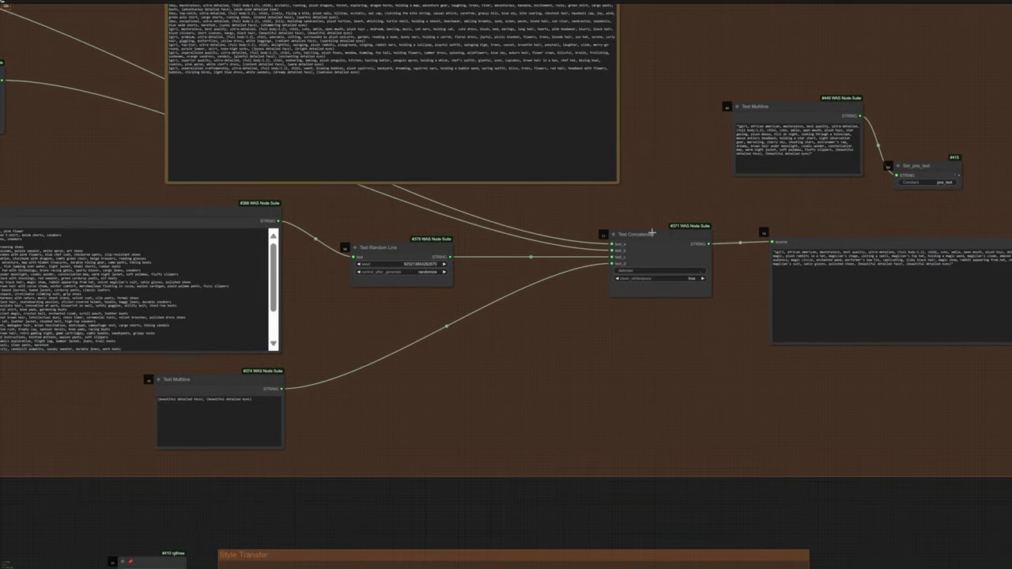
{"action": "scroll", "coordinate": [584, 281], "scroll_direction": "up", "scroll_amount": 1}
{"action": "left_click_drag", "start_coordinate": [584, 281], "coordinate": [310, 274]}
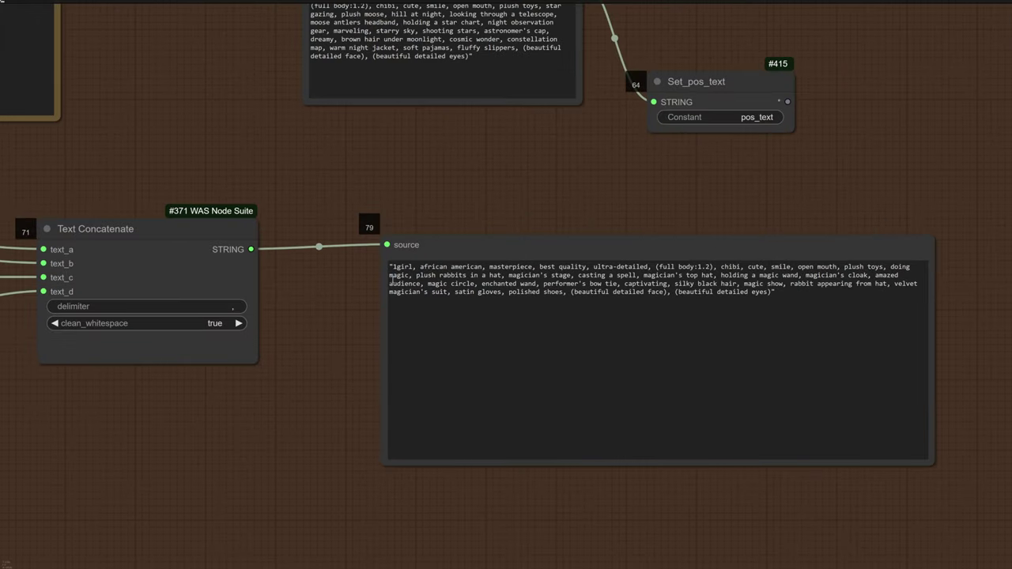
{"action": "scroll", "coordinate": [350, 295], "scroll_direction": "down", "scroll_amount": 17}
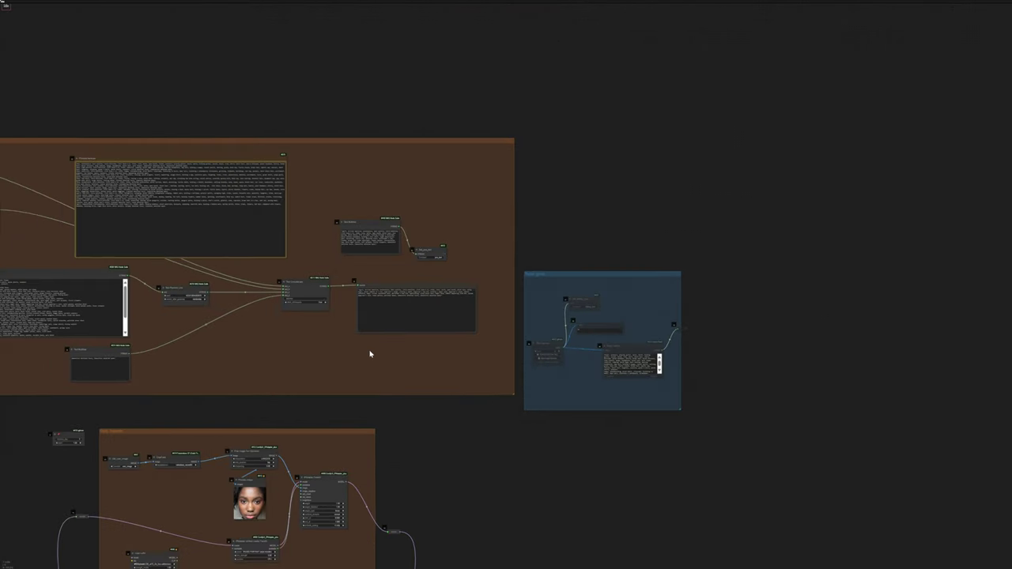
{"action": "left_click_drag", "start_coordinate": [402, 241], "coordinate": [446, 67]}
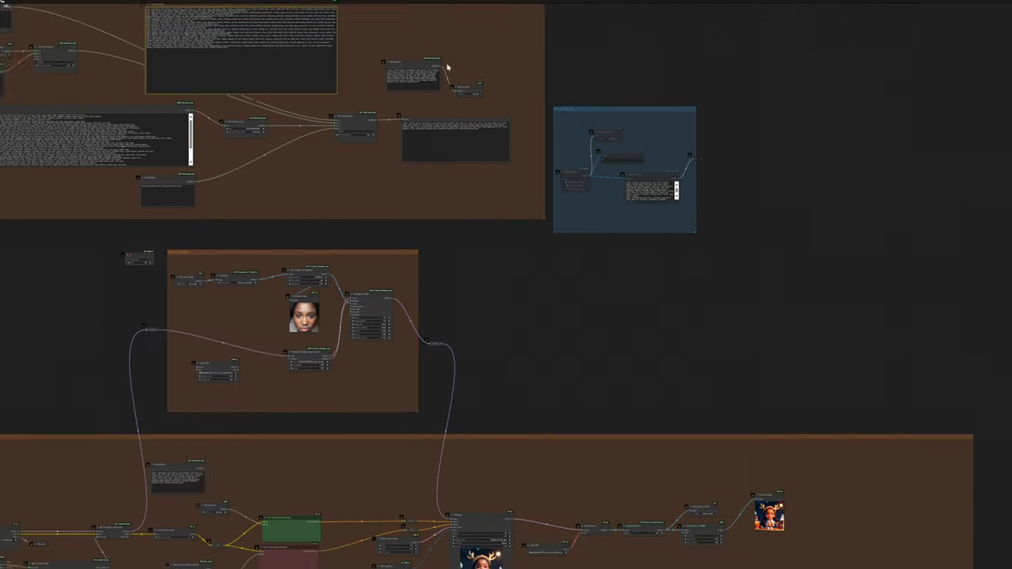
Switch to NVIDIA ICAT and compare the chibi character's eyes and face between the upscaled and original images in close-up
{"action": "scroll", "coordinate": [447, 345], "scroll_direction": "down", "scroll_amount": 10}
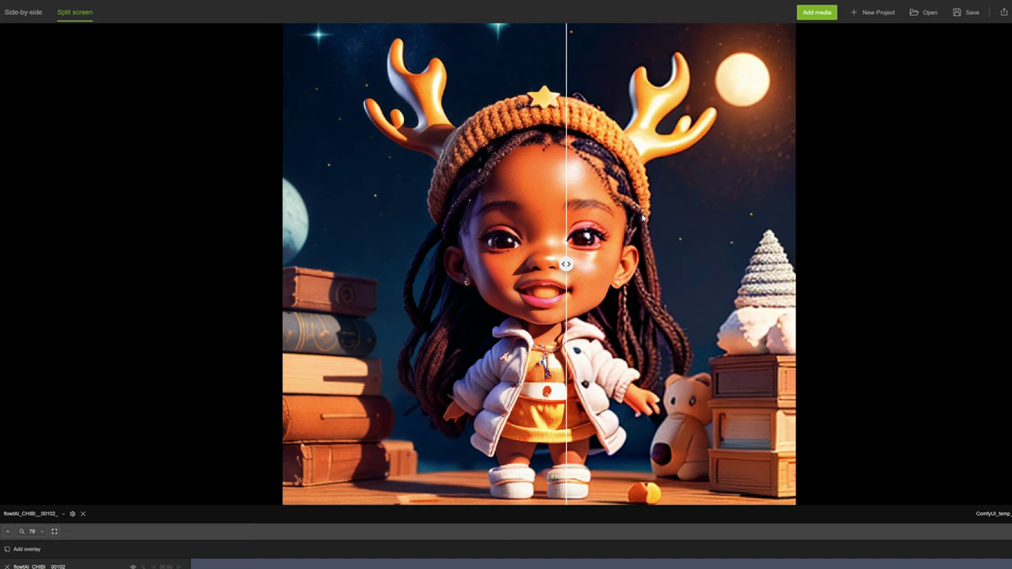
{"action": "scroll", "coordinate": [642, 217], "scroll_direction": "up", "scroll_amount": 10}
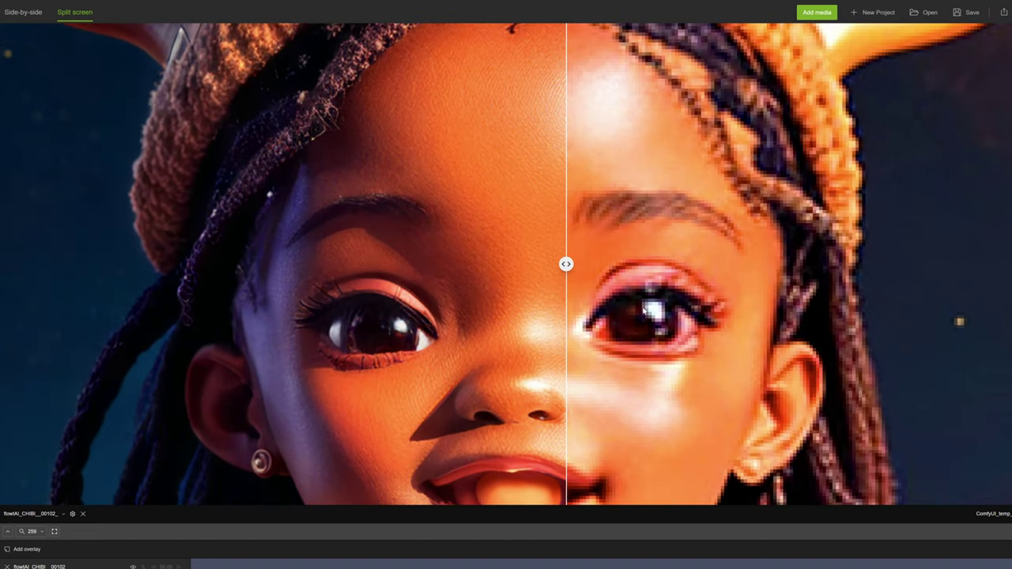
{"action": "scroll", "coordinate": [643, 310], "scroll_direction": "up", "scroll_amount": 2}
{"action": "left_click_drag", "start_coordinate": [443, 318], "coordinate": [355, 304]}
{"action": "left_click_drag", "start_coordinate": [568, 264], "coordinate": [688, 269]}
{"action": "scroll", "coordinate": [406, 356], "scroll_direction": "down", "scroll_amount": 6}
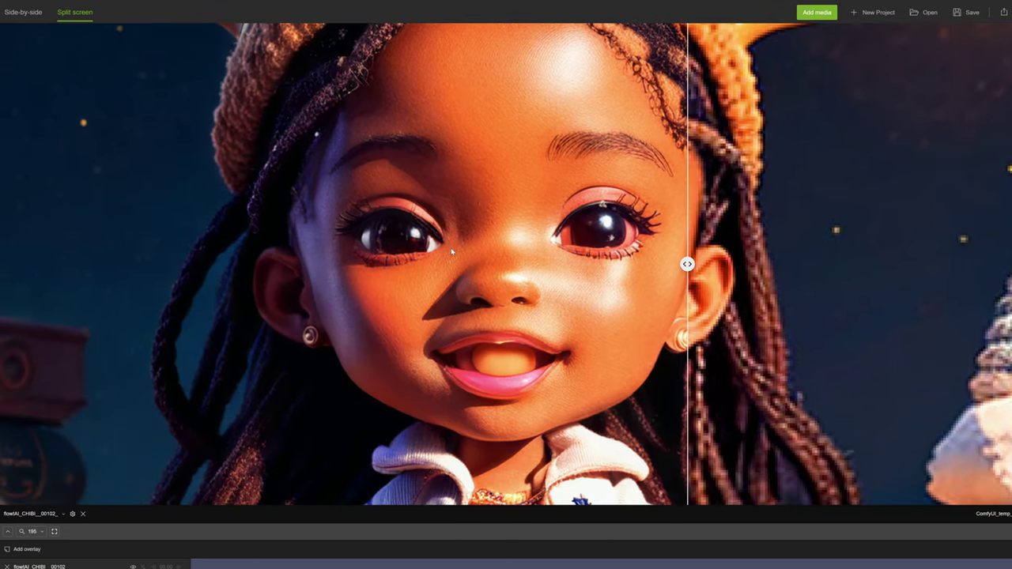
Compare the chibi's lower face, earrings and braids by moving the divider from the cheek past the hair
{"action": "left_click_drag", "start_coordinate": [451, 248], "coordinate": [473, 173]}
{"action": "left_click_drag", "start_coordinate": [674, 247], "coordinate": [635, 268]}
{"action": "key", "text": "ctrl"}
{"action": "key", "text": "ctrl"}
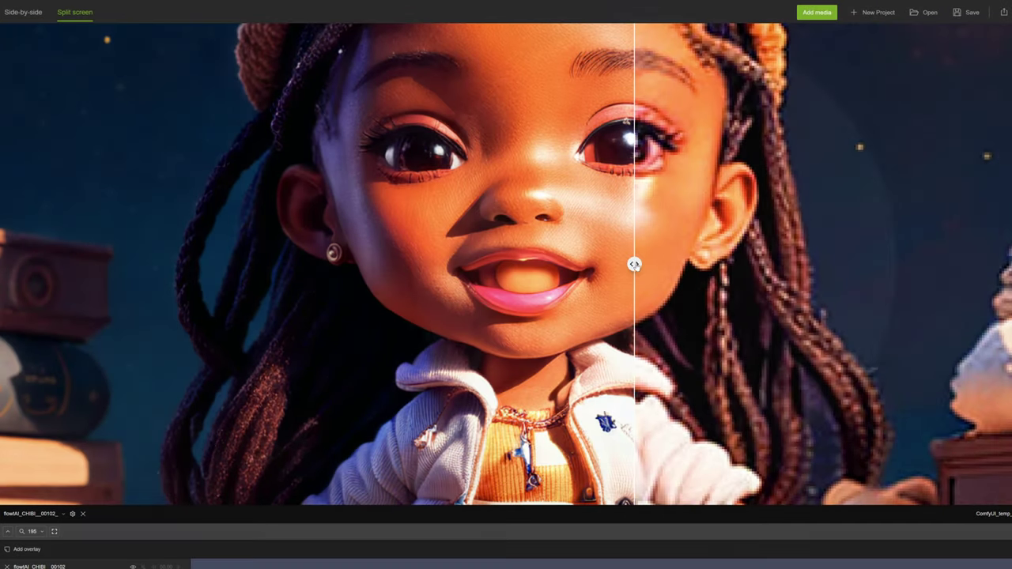
{"action": "left_click_drag", "start_coordinate": [635, 264], "coordinate": [903, 264]}
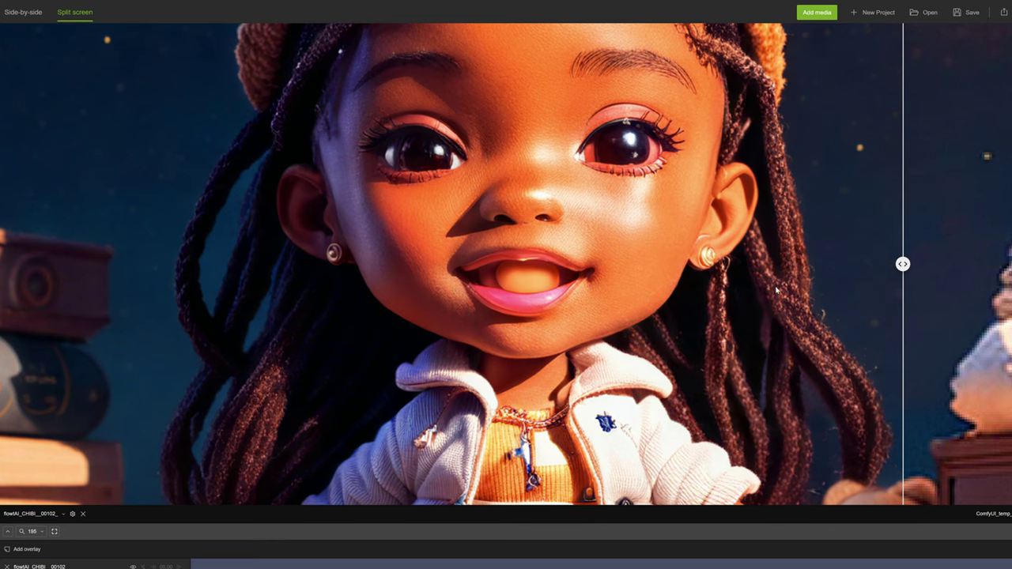
{"action": "key", "text": "ctrl"}
{"action": "key", "text": "ctrl"}
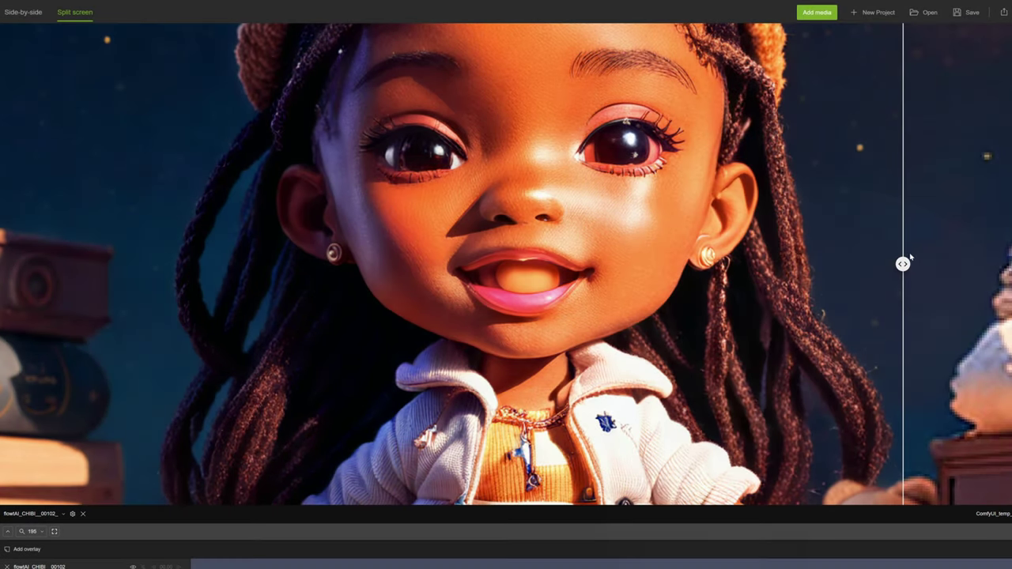
Inspect the chibi's jacket buttons, knit texture and dress, comparing the sleeve and hand against the original
{"action": "scroll", "coordinate": [804, 333], "scroll_direction": "down", "scroll_amount": 1}
{"action": "left_click_drag", "start_coordinate": [806, 356], "coordinate": [788, 213]}
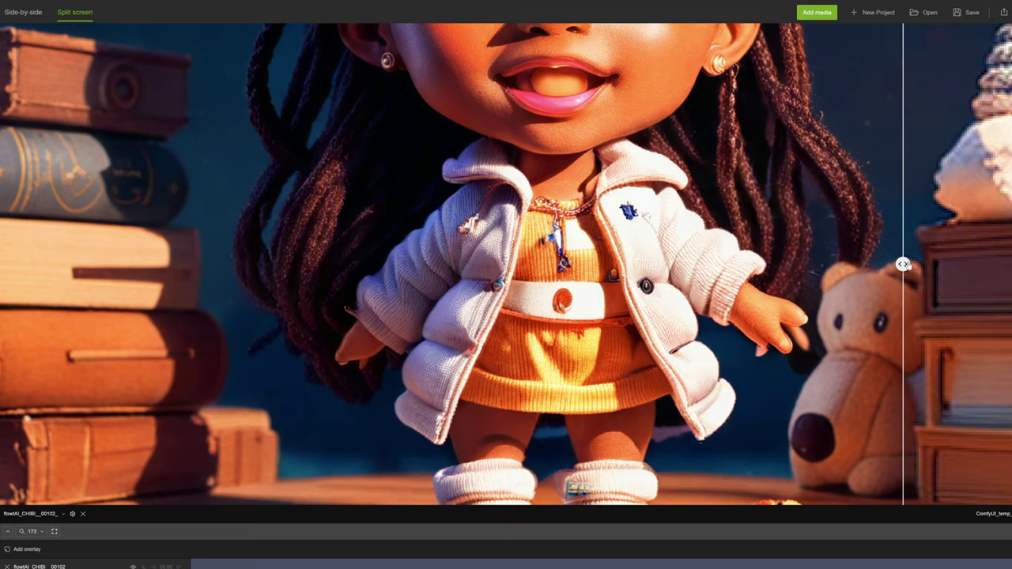
{"action": "left_click_drag", "start_coordinate": [903, 264], "coordinate": [751, 264]}
{"action": "scroll", "coordinate": [664, 344], "scroll_direction": "up", "scroll_amount": 5}
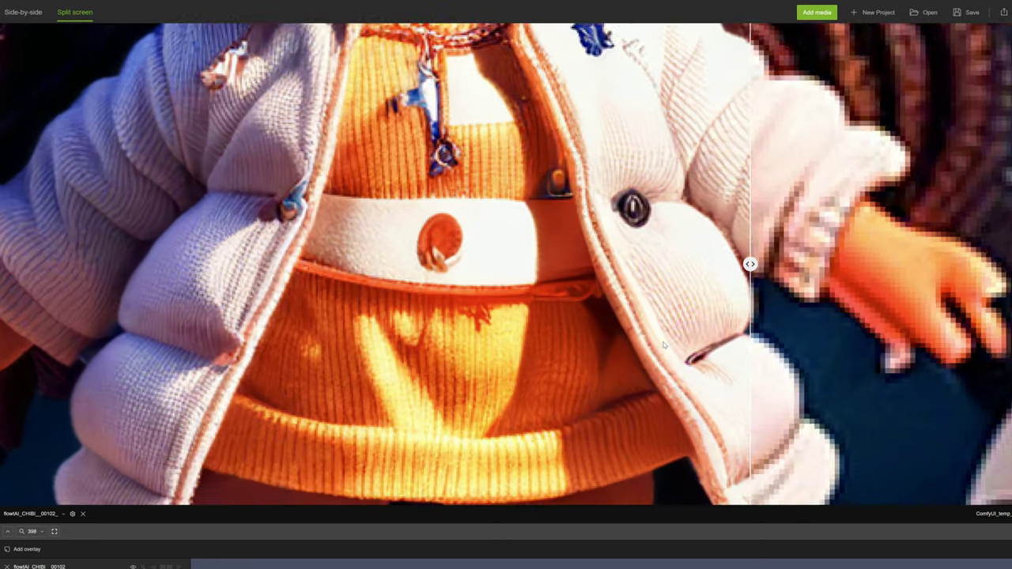
{"action": "scroll", "coordinate": [665, 344], "scroll_direction": "down", "scroll_amount": 5}
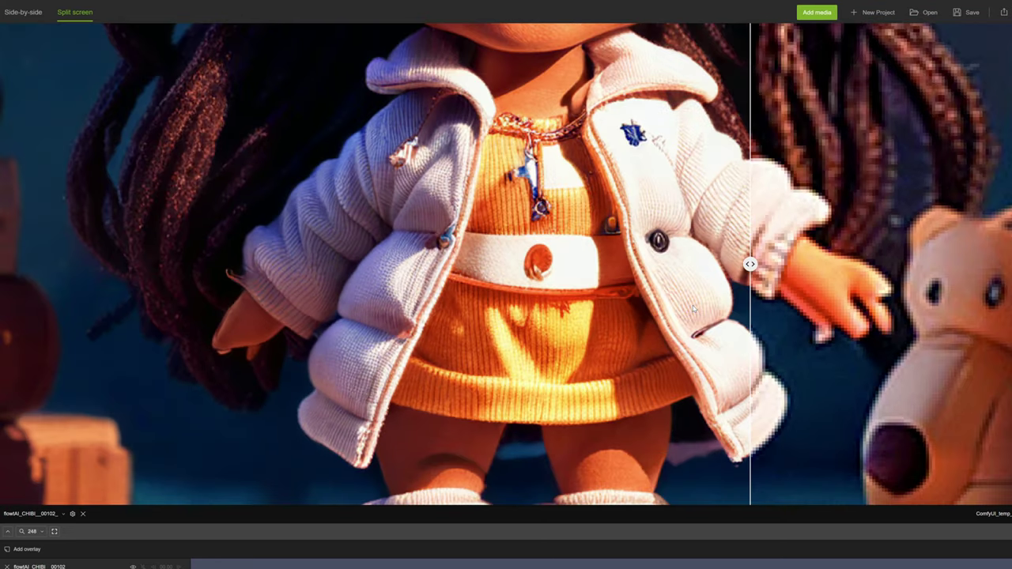
{"action": "left_click", "coordinate": [698, 290]}
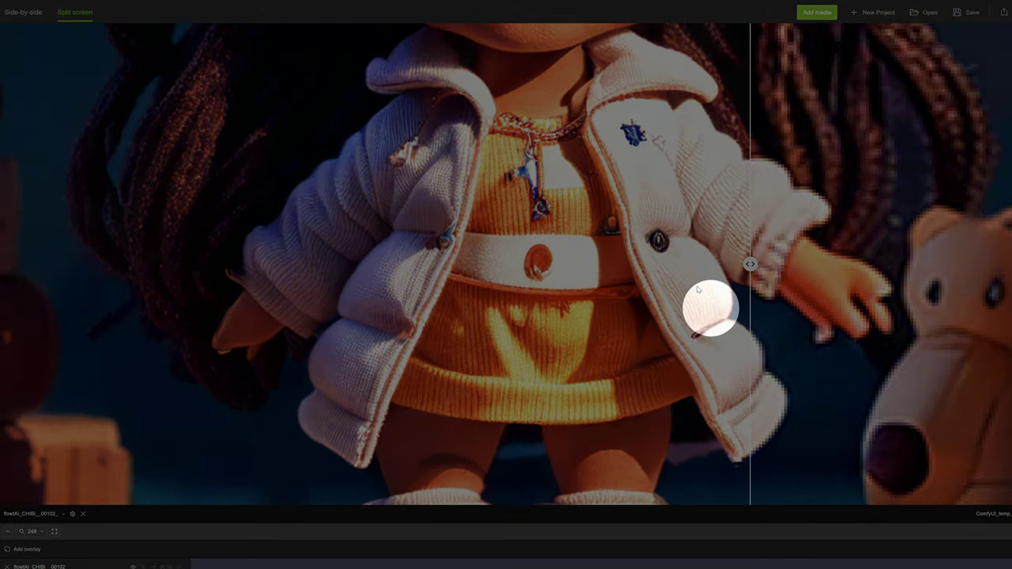
{"action": "left_click_drag", "start_coordinate": [894, 322], "coordinate": [823, 292]}
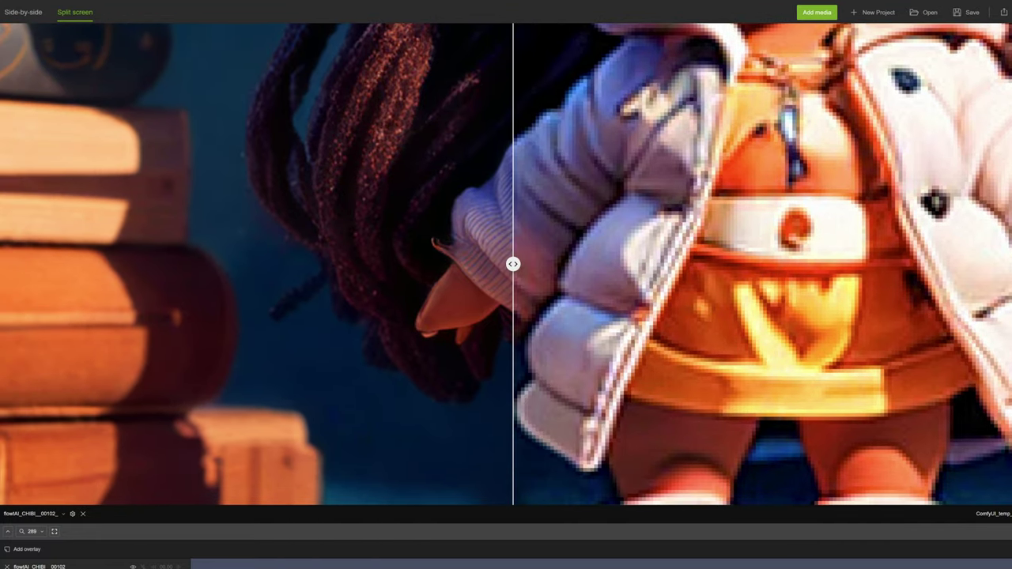
Sweep the divider across the open jacket and orange dress to compare their fabric detail in both versions
{"action": "scroll", "coordinate": [544, 374], "scroll_direction": "down", "scroll_amount": 1}
{"action": "left_click_drag", "start_coordinate": [513, 264], "coordinate": [461, 264]}
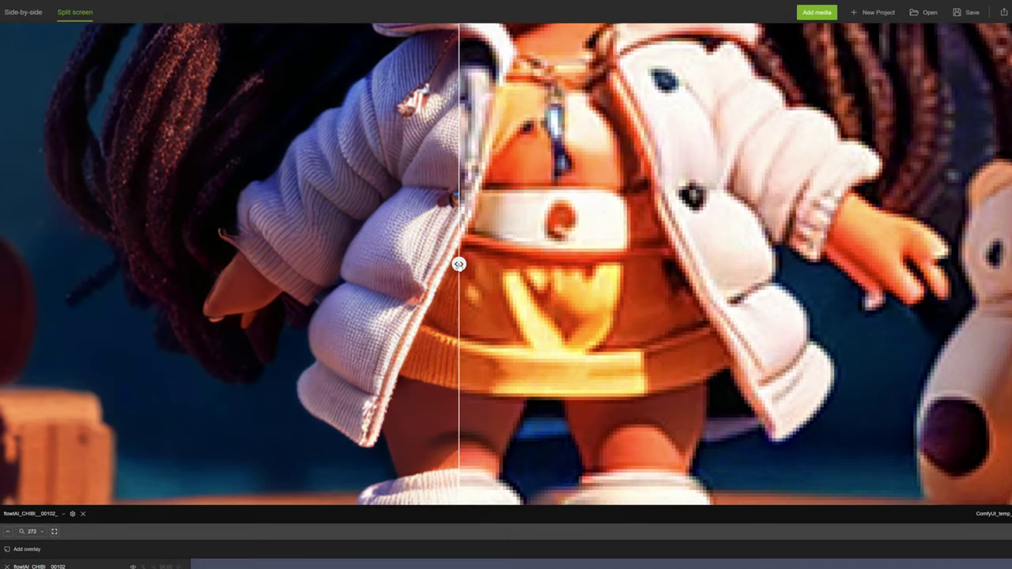
{"action": "left_click_drag", "start_coordinate": [459, 265], "coordinate": [607, 264]}
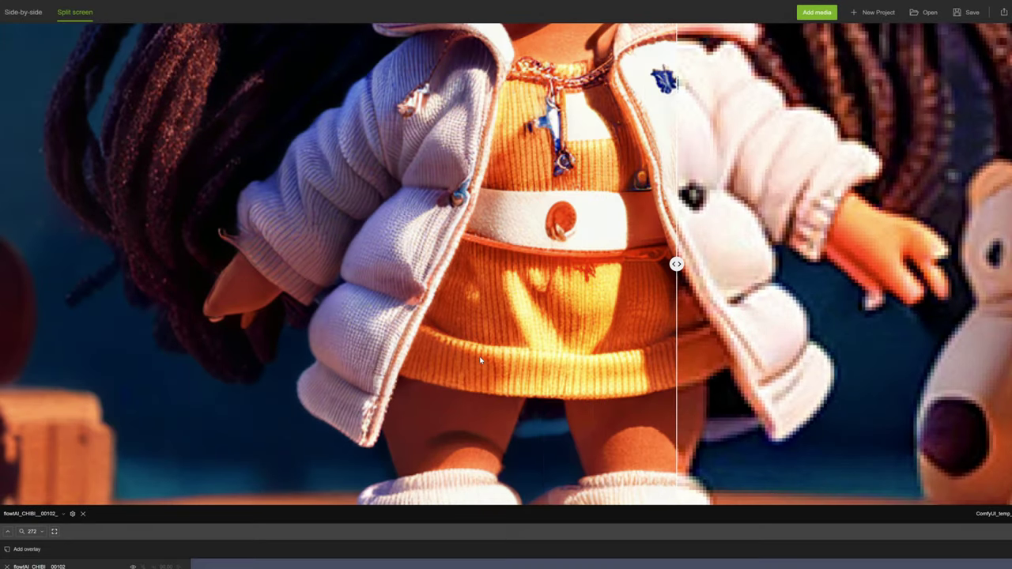
Compare the chibi's legs and knitted boots in close-up, then return to the full figure
{"action": "scroll", "coordinate": [480, 360], "scroll_direction": "down", "scroll_amount": 2}
{"action": "scroll", "coordinate": [582, 340], "scroll_direction": "down", "scroll_amount": 2}
{"action": "scroll", "coordinate": [581, 472], "scroll_direction": "up", "scroll_amount": 5}
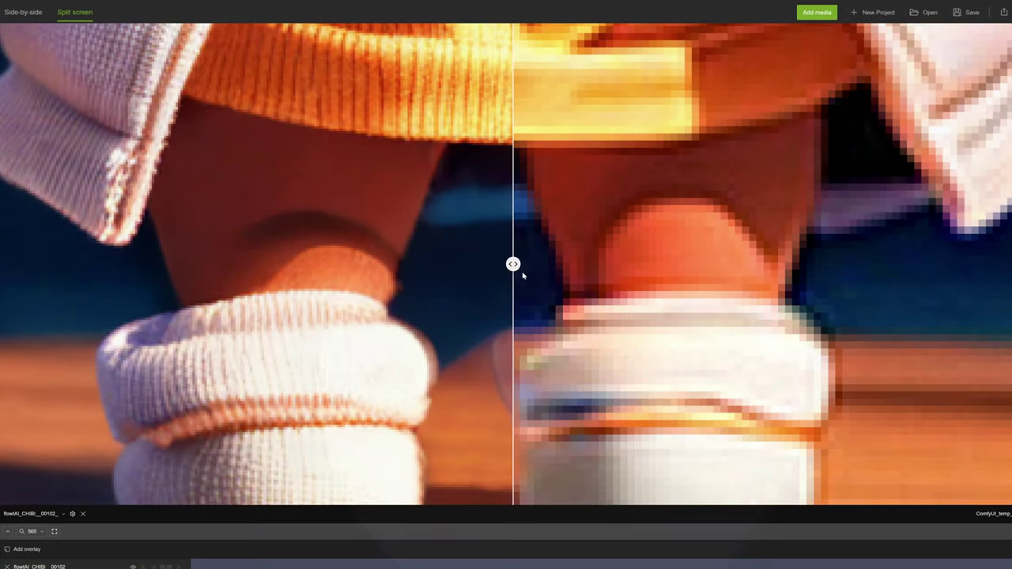
{"action": "left_click_drag", "start_coordinate": [523, 274], "coordinate": [880, 273]}
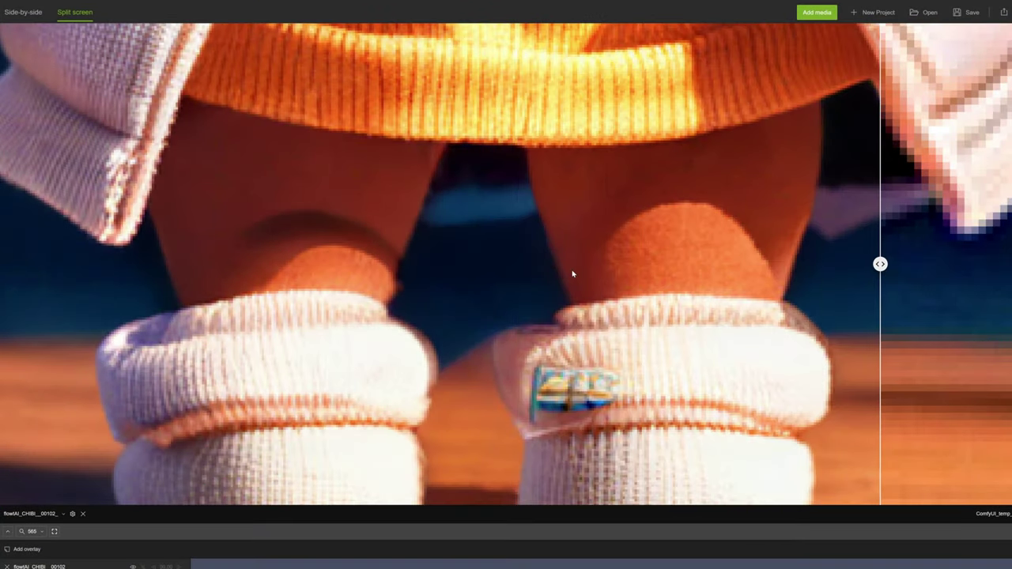
{"action": "scroll", "coordinate": [582, 270], "scroll_direction": "down", "scroll_amount": 8}
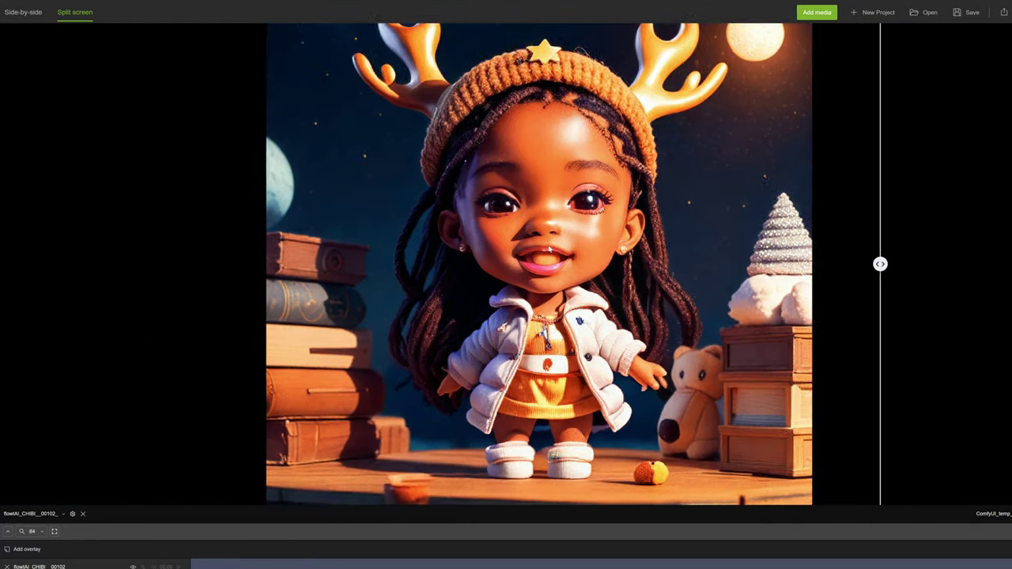
Examine the knitted hat, star, antler and moon in close-up, comparing the upscaled and original versions with the divider
{"action": "scroll", "coordinate": [549, 250], "scroll_direction": "up", "scroll_amount": 2}
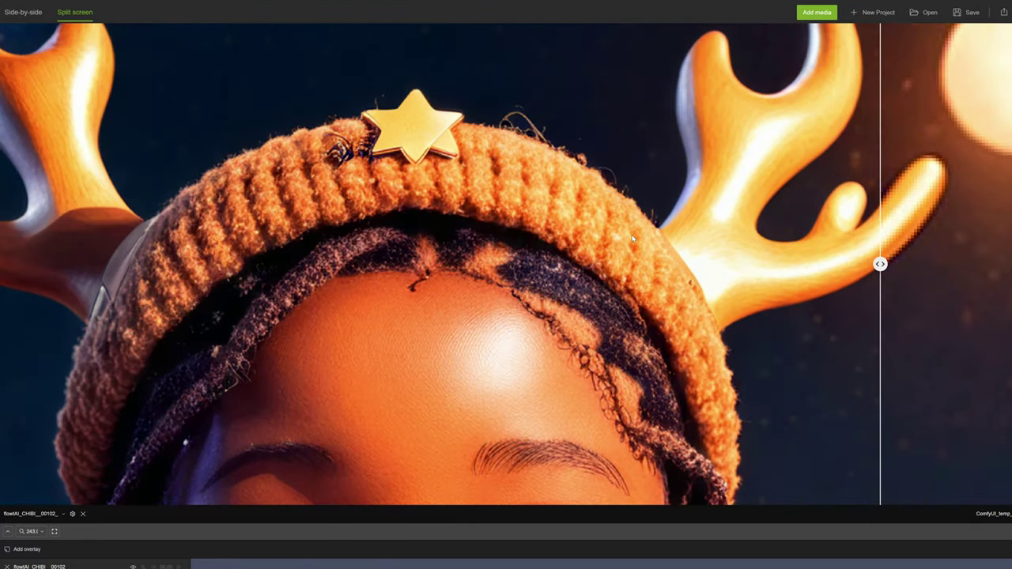
{"action": "left_click_drag", "start_coordinate": [633, 238], "coordinate": [525, 298]}
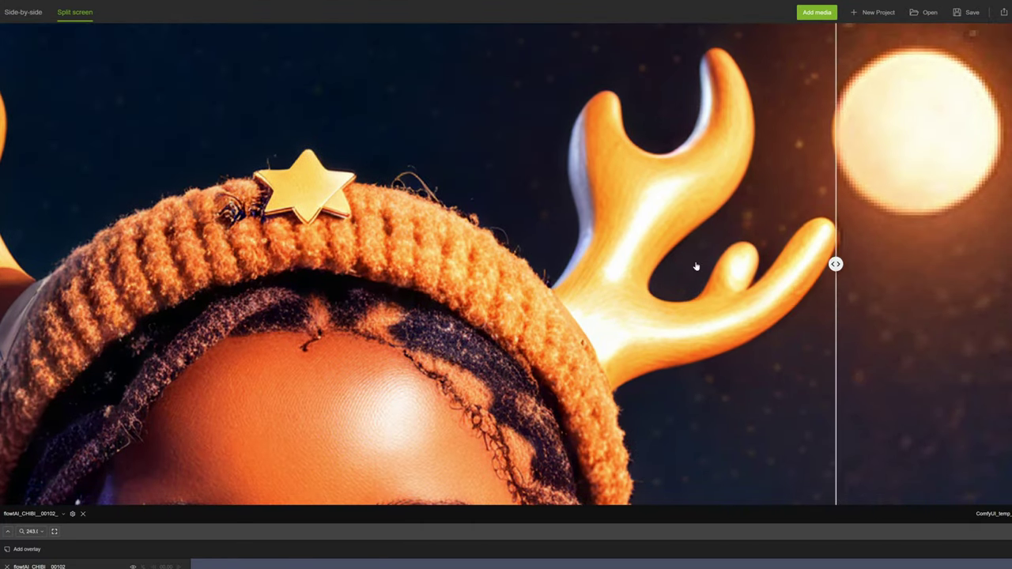
{"action": "left_click_drag", "start_coordinate": [836, 264], "coordinate": [787, 276]}
{"action": "key", "text": "ctrl"}
{"action": "key", "text": "ctrl"}
{"action": "left_click_drag", "start_coordinate": [977, 265], "coordinate": [1001, 264]}
{"action": "left_click_drag", "start_coordinate": [533, 202], "coordinate": [531, 300]}
{"action": "scroll", "coordinate": [531, 301], "scroll_direction": "up", "scroll_amount": 2}
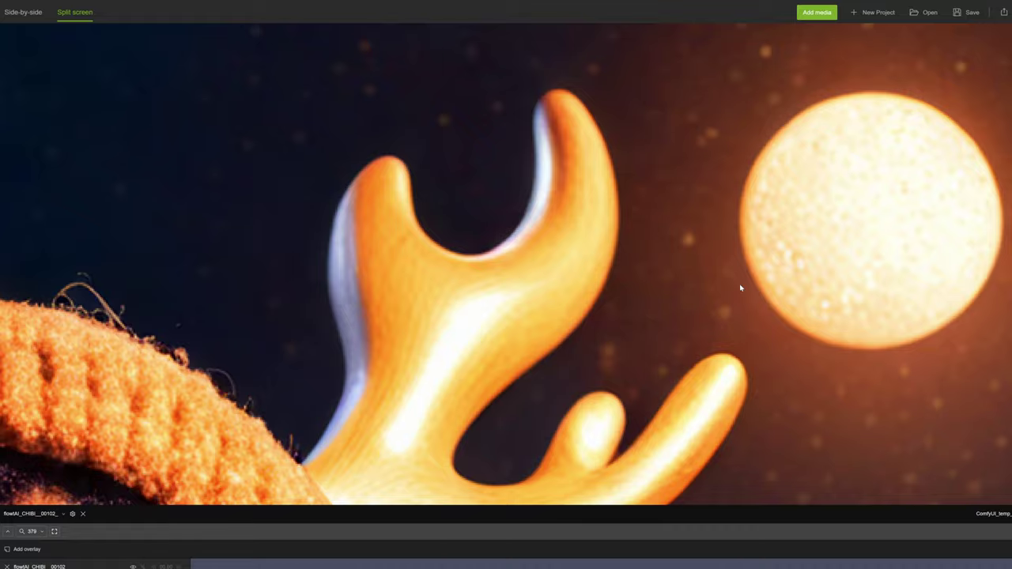
{"action": "left_click_drag", "start_coordinate": [798, 254], "coordinate": [754, 269]}
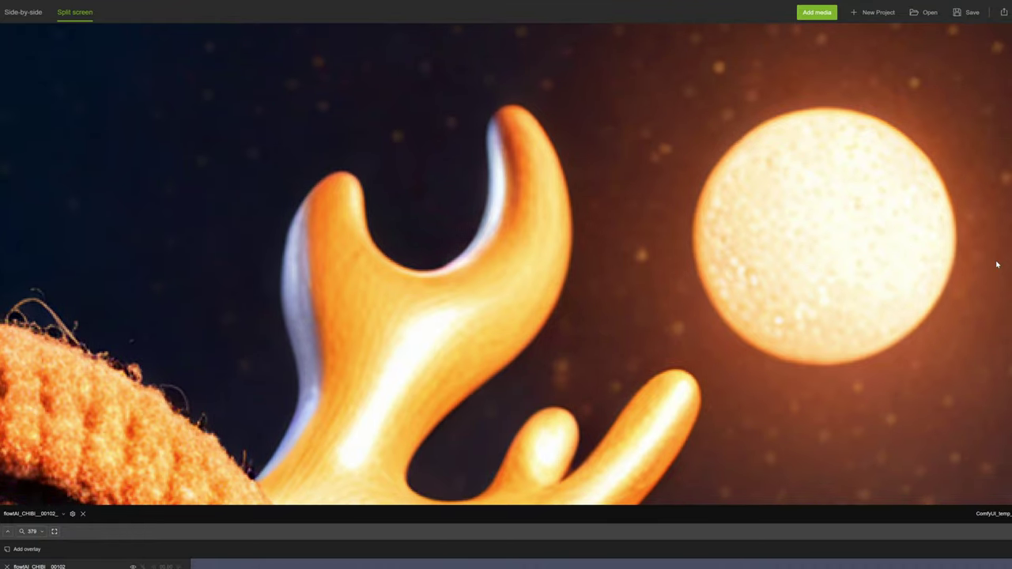
{"action": "left_click_drag", "start_coordinate": [721, 251], "coordinate": [672, 255]}
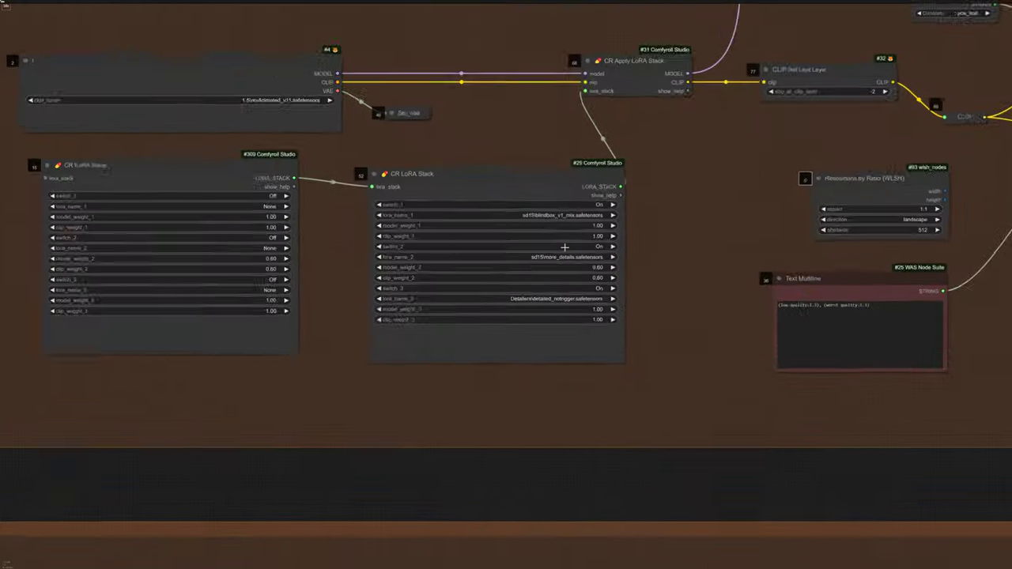
Inspect the more_details LoRA in ComfyUI's second CR LoRA Stack, then compare the chibi with the blue-jacket version in ICAT
{"action": "scroll", "coordinate": [564, 248], "scroll_direction": "up", "scroll_amount": 9}
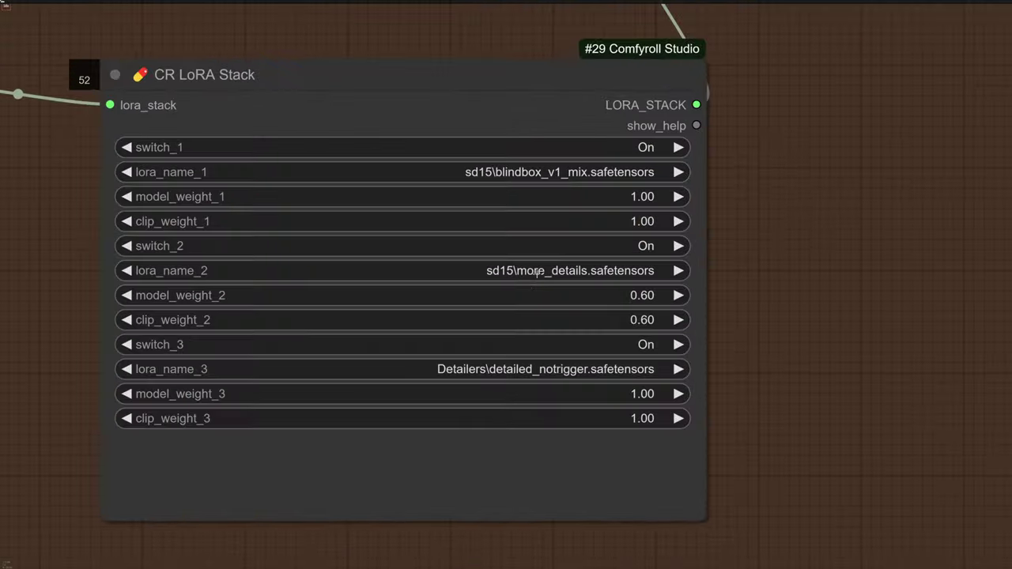
{"action": "left_click", "coordinate": [515, 271]}
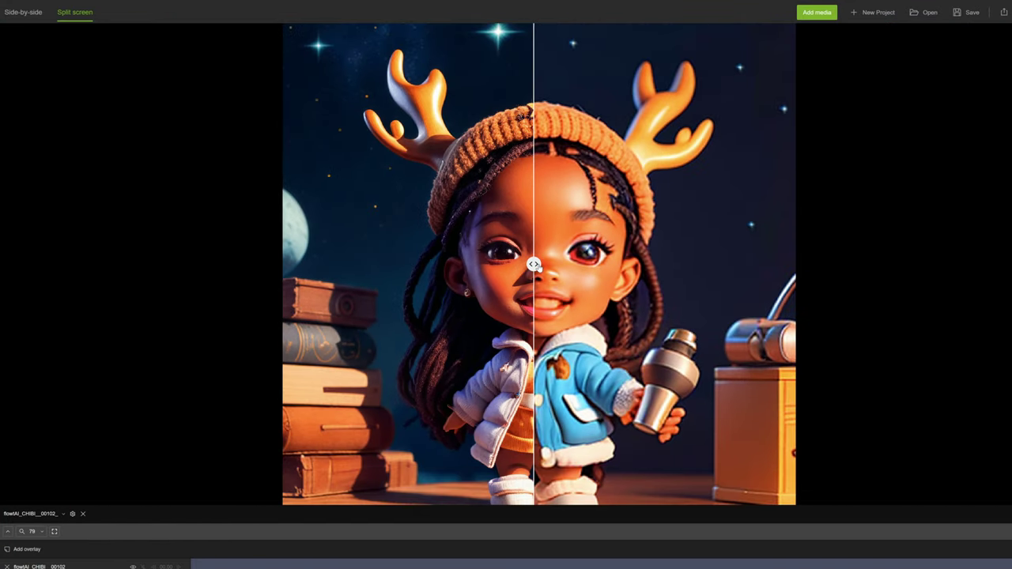
{"action": "mouse_move", "coordinate": [534, 264]}
{"action": "left_mouse_down"}
{"action": "mouse_move", "coordinate": [791, 264]}
{"action": "mouse_move", "coordinate": [321, 263]}
{"action": "mouse_move", "coordinate": [771, 264]}
{"action": "mouse_move", "coordinate": [409, 264]}
{"action": "mouse_move", "coordinate": [699, 285]}
{"action": "left_mouse_up"}
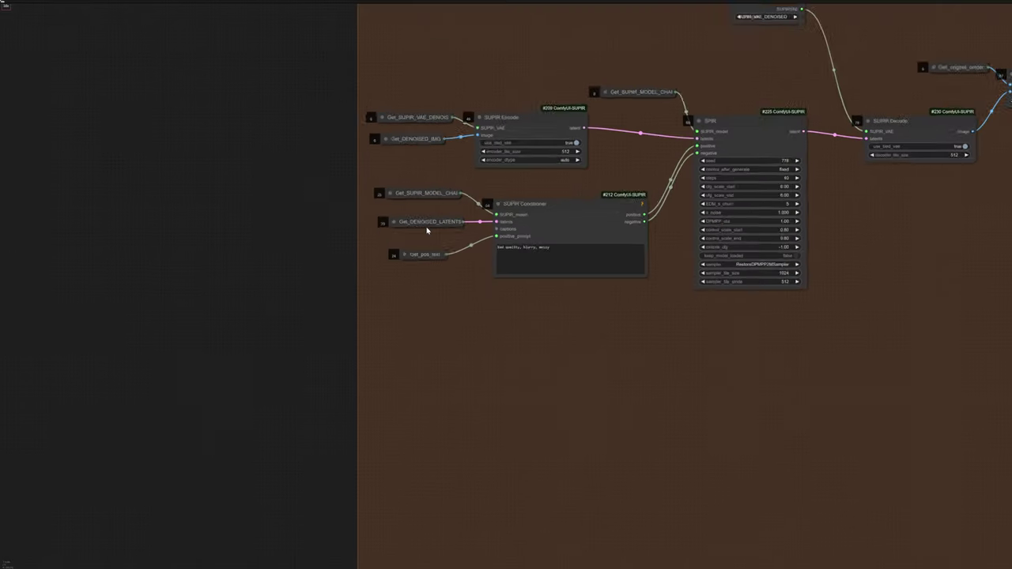
Switch to ComfyUI and inspect how Get_pos_text feeds the positive prompt of the SUPIR Conditioner
{"action": "scroll", "coordinate": [469, 235], "scroll_direction": "up", "scroll_amount": 10}
{"action": "scroll", "coordinate": [469, 235], "scroll_direction": "up", "scroll_amount": 2}
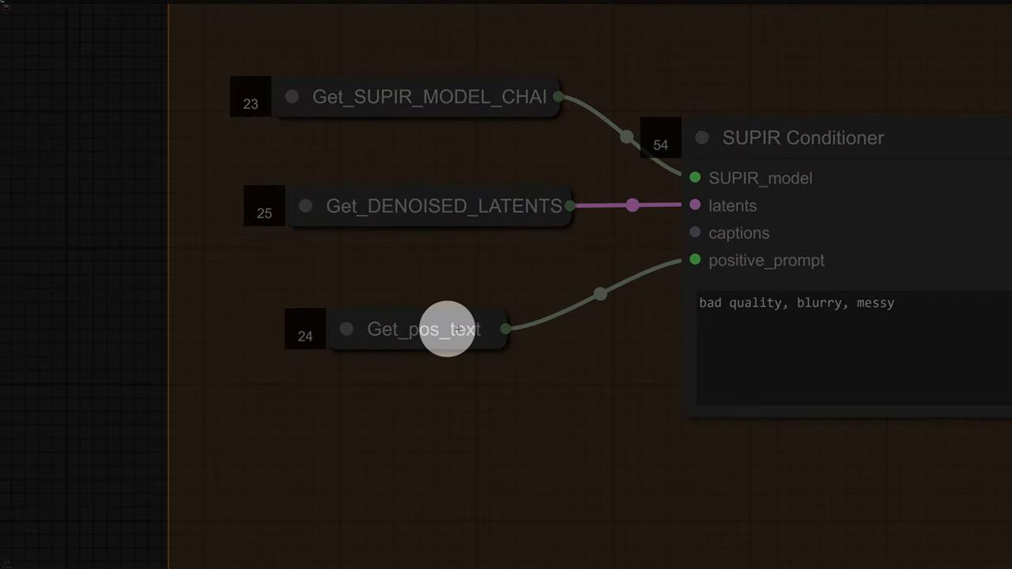
{"action": "scroll", "coordinate": [545, 260], "scroll_direction": "down", "scroll_amount": 10}
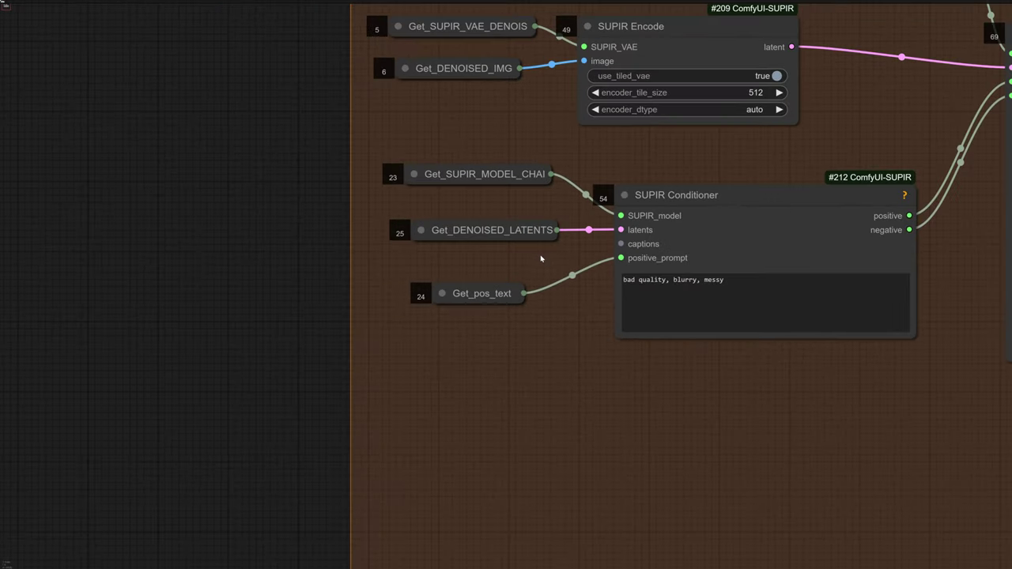
Change the number of steps in the SUPIR sampler node
{"action": "left_click_drag", "start_coordinate": [726, 174], "coordinate": [298, 197]}
{"action": "scroll", "coordinate": [511, 279], "scroll_direction": "up", "scroll_amount": 9}
{"action": "scroll", "coordinate": [427, 254], "scroll_direction": "up", "scroll_amount": 1}
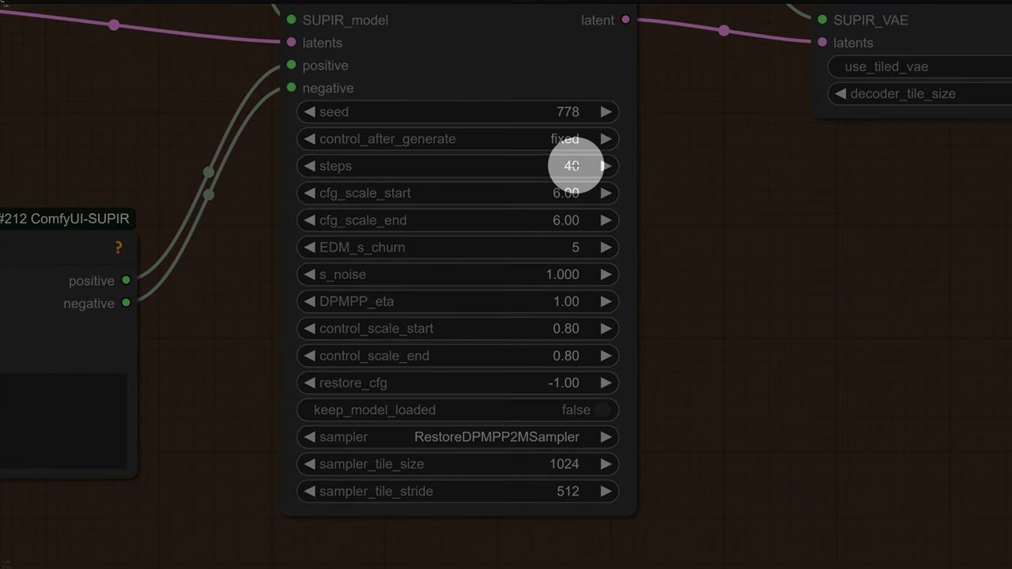
{"action": "left_click", "coordinate": [575, 166]}
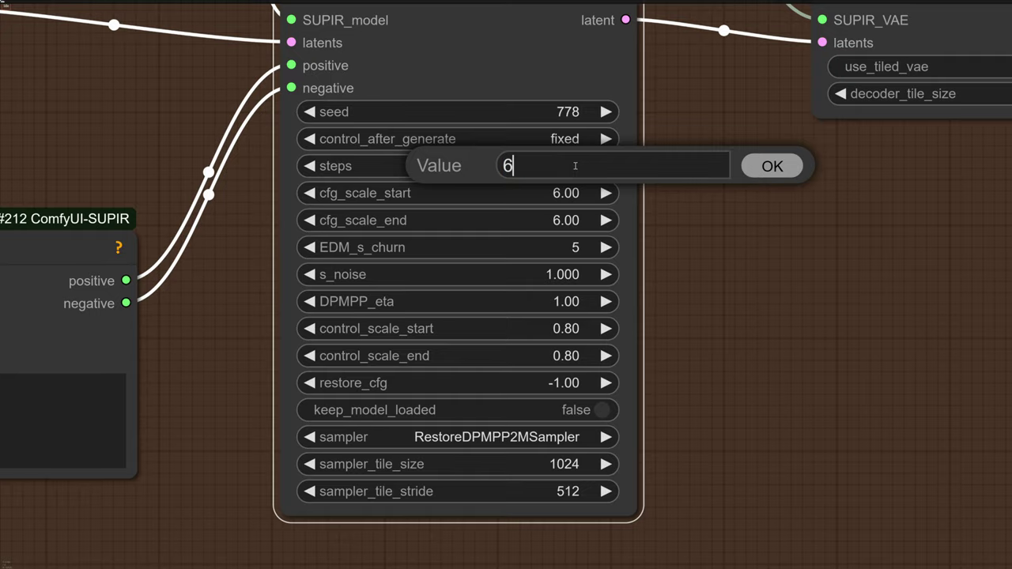
{"action": "key", "text": "Return"}
Inspect the revAnimated_v11 checkpoint that feeds the LoRA stacks of the chibi generation group
{"action": "scroll", "coordinate": [691, 257], "scroll_direction": "down", "scroll_amount": 20}
{"action": "left_click_drag", "start_coordinate": [769, 276], "coordinate": [431, 225]}
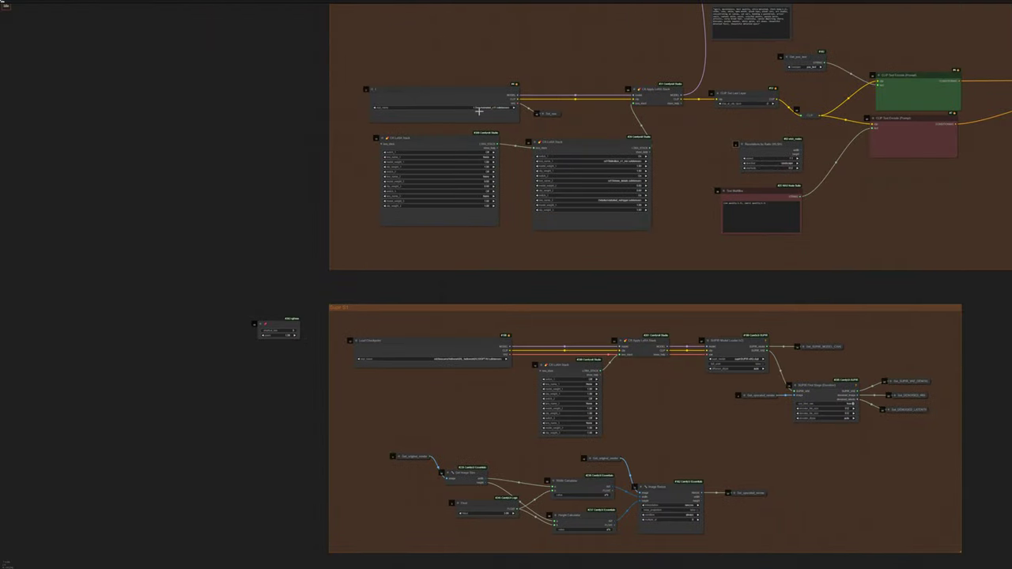
{"action": "scroll", "coordinate": [479, 111], "scroll_direction": "up", "scroll_amount": 15}
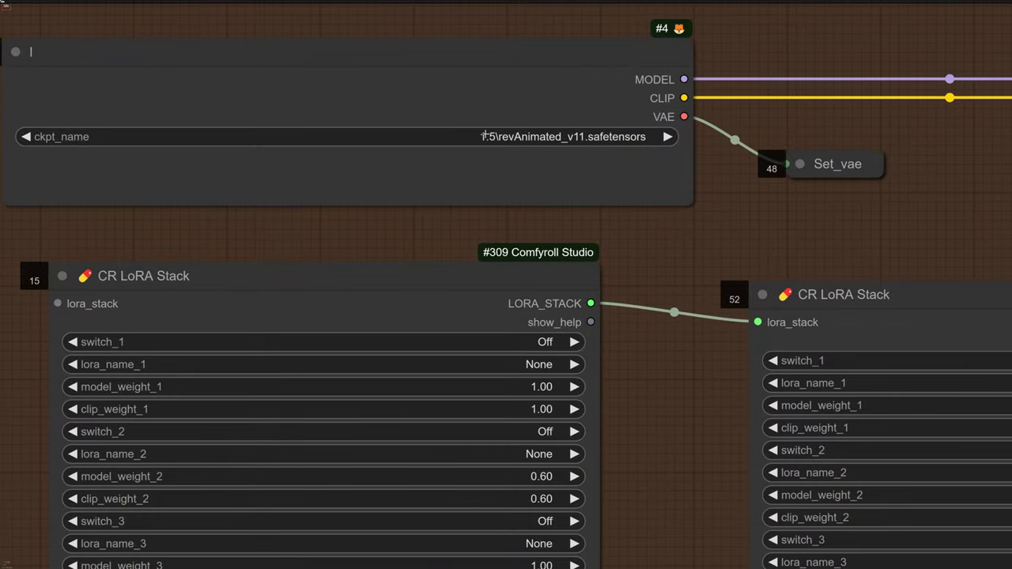
{"action": "left_click", "coordinate": [499, 136]}
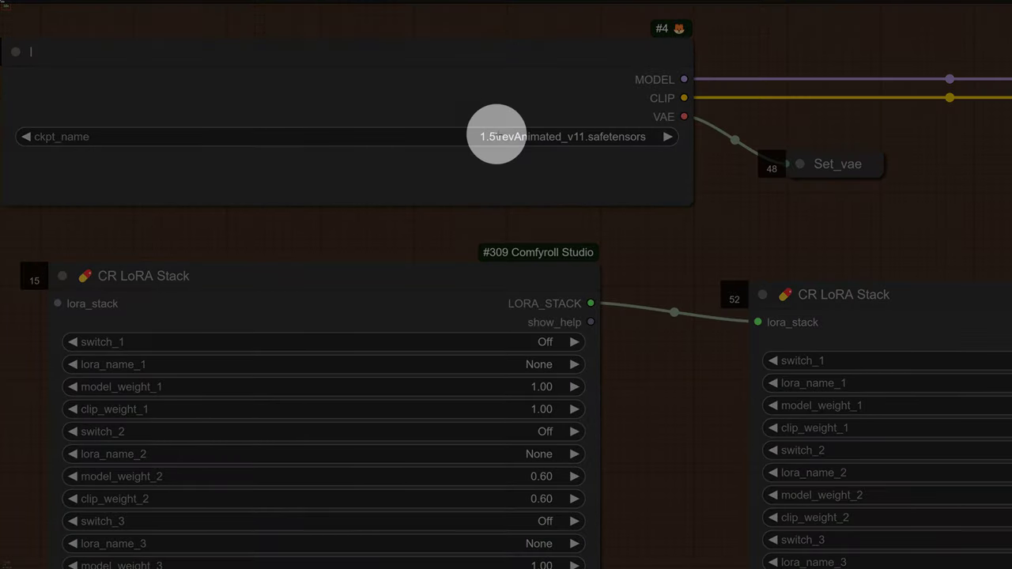
{"action": "scroll", "coordinate": [648, 315], "scroll_direction": "down", "scroll_amount": 15}
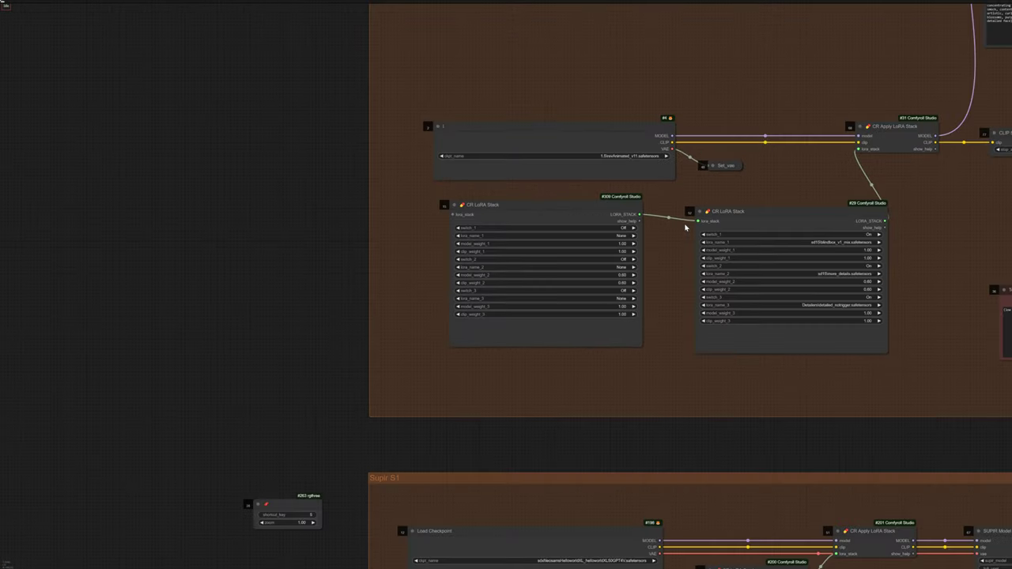
Examine the SDXL checkpoint selected in the Load Checkpoint node of the Supir S1 group
{"action": "left_click_drag", "start_coordinate": [608, 360], "coordinate": [552, 145]}
{"action": "scroll", "coordinate": [560, 154], "scroll_direction": "up", "scroll_amount": 17}
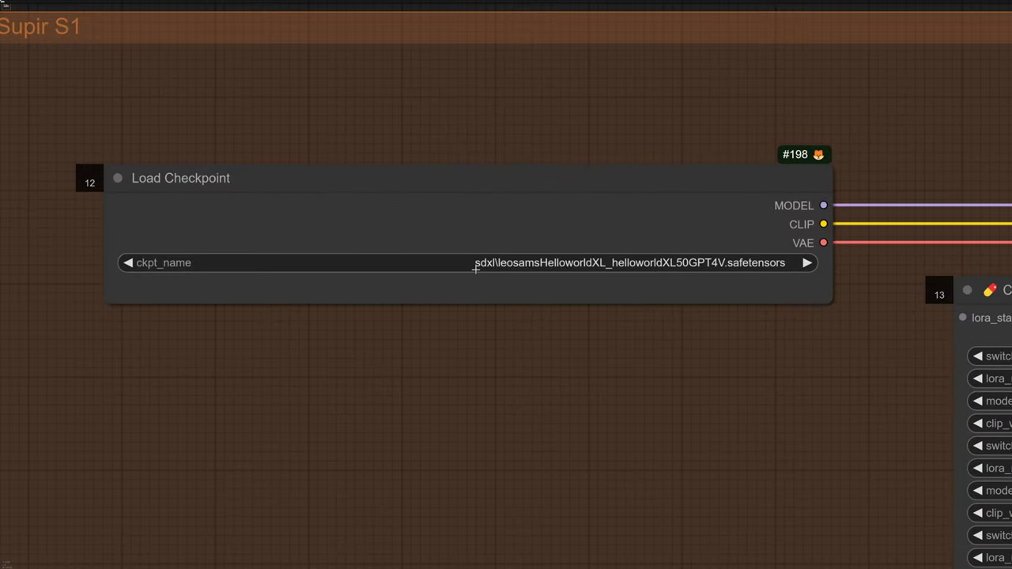
{"action": "left_click", "coordinate": [541, 265]}
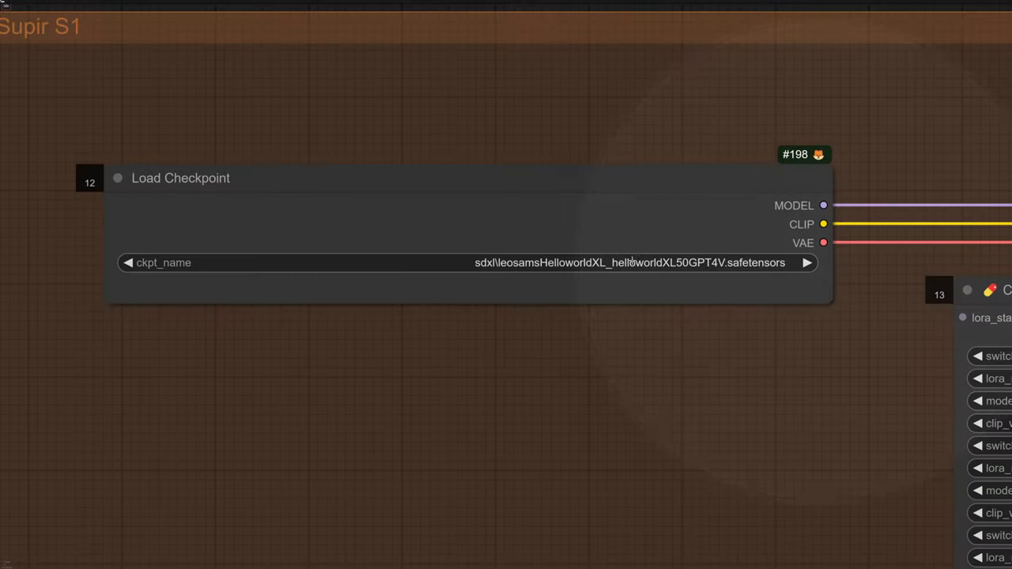
Examine the generated chibi image in the preview of the generation group's sampler node
{"action": "scroll", "coordinate": [629, 269], "scroll_direction": "down", "scroll_amount": 14}
{"action": "left_click_drag", "start_coordinate": [782, 161], "coordinate": [317, 264]}
{"action": "left_click_drag", "start_coordinate": [981, 119], "coordinate": [456, 201]}
{"action": "scroll", "coordinate": [514, 190], "scroll_direction": "up", "scroll_amount": 12}
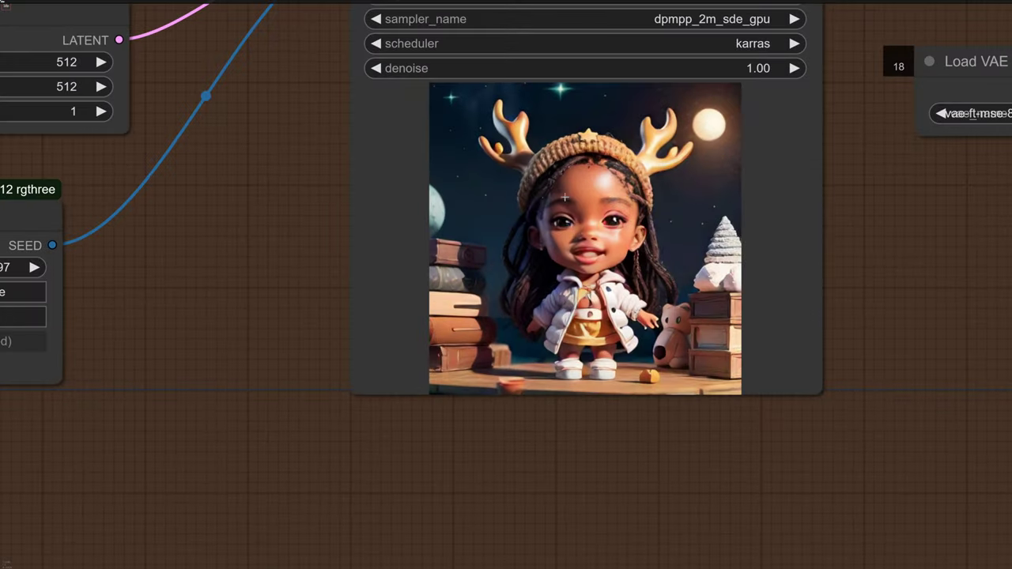
Inspect the Load VAE node and the VAE Decode, Image Saturation and CV Enhancer chain of the generation group
{"action": "scroll", "coordinate": [976, 177], "scroll_direction": "up", "scroll_amount": 1}
{"action": "left_click_drag", "start_coordinate": [975, 177], "coordinate": [515, 238]}
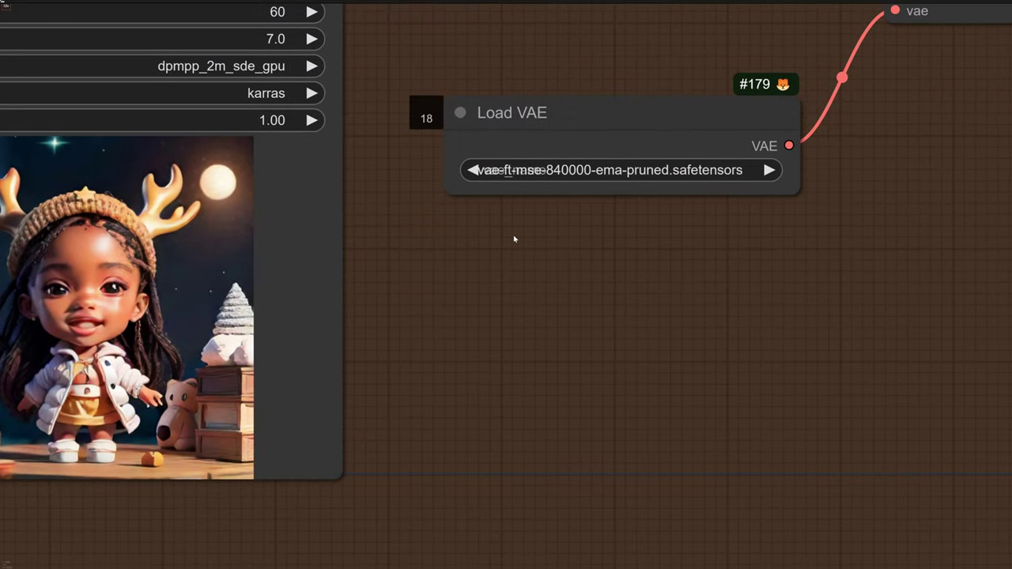
{"action": "scroll", "coordinate": [553, 246], "scroll_direction": "down", "scroll_amount": 13}
{"action": "left_click_drag", "start_coordinate": [807, 163], "coordinate": [495, 210]}
{"action": "scroll", "coordinate": [495, 210], "scroll_direction": "up", "scroll_amount": 9}
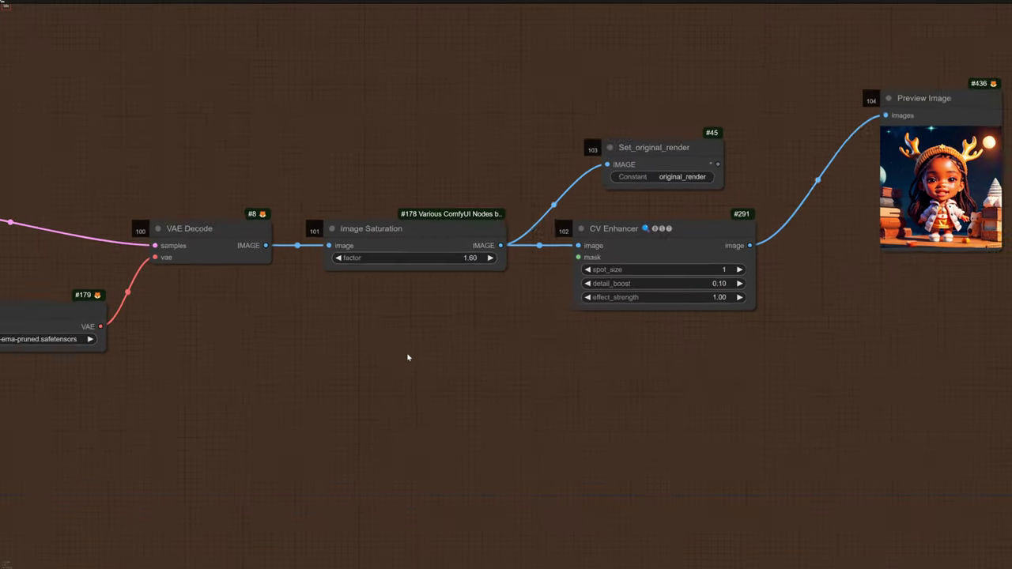
{"action": "scroll", "coordinate": [408, 357], "scroll_direction": "down", "scroll_amount": 6}
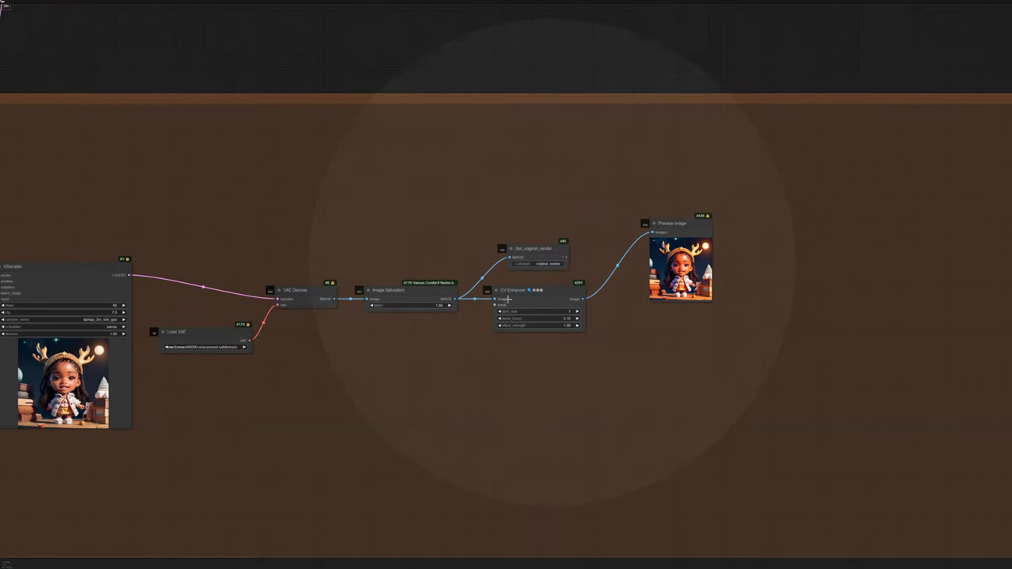
Examine the ColorMatch node between the SUPIR decode and the final upscale, including its inputs and method
{"action": "scroll", "coordinate": [490, 319], "scroll_direction": "down", "scroll_amount": 11}
{"action": "left_click_drag", "start_coordinate": [459, 359], "coordinate": [869, 8]}
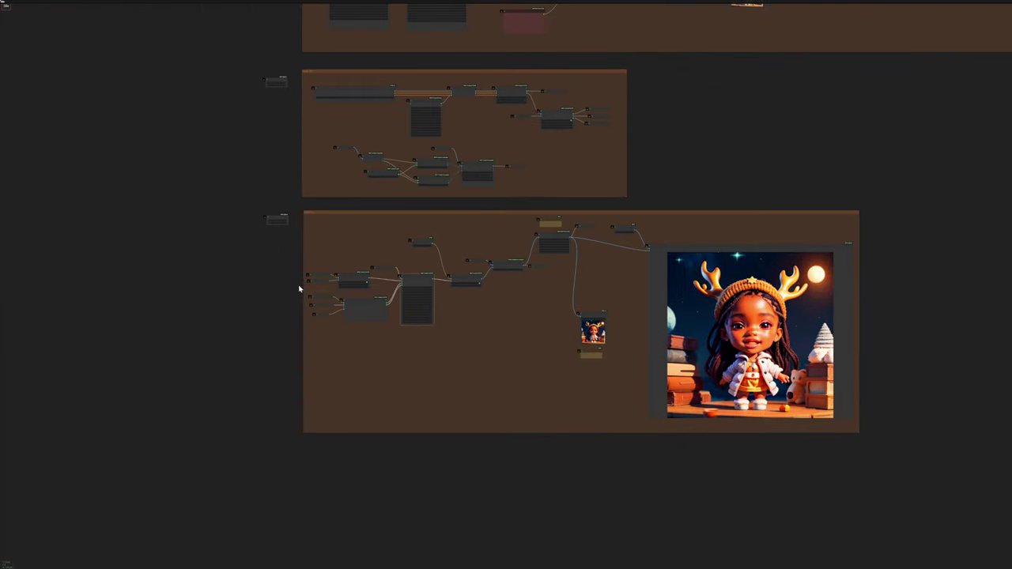
{"action": "scroll", "coordinate": [344, 278], "scroll_direction": "up", "scroll_amount": 8}
{"action": "left_click_drag", "start_coordinate": [788, 253], "coordinate": [622, 271]}
{"action": "scroll", "coordinate": [621, 271], "scroll_direction": "up", "scroll_amount": 6}
{"action": "scroll", "coordinate": [413, 271], "scroll_direction": "up", "scroll_amount": 12}
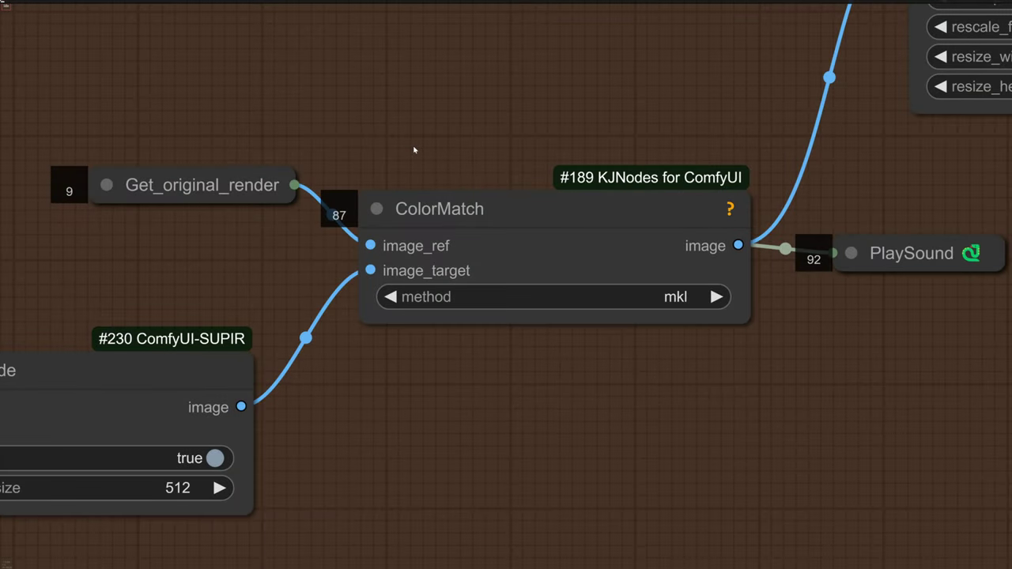
{"action": "scroll", "coordinate": [501, 248], "scroll_direction": "down", "scroll_amount": 15}
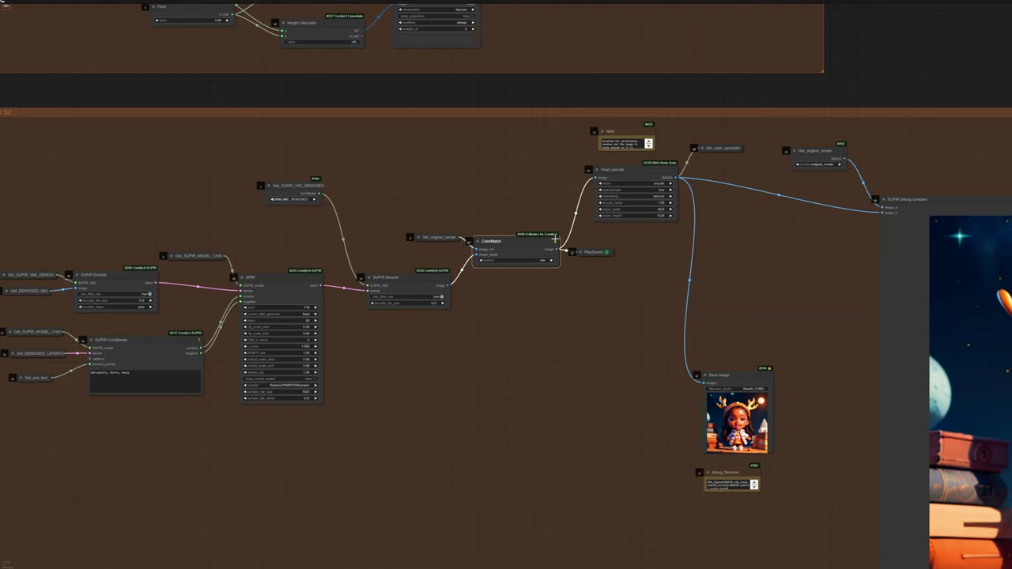
{"action": "mouse_move", "coordinate": [555, 240]}
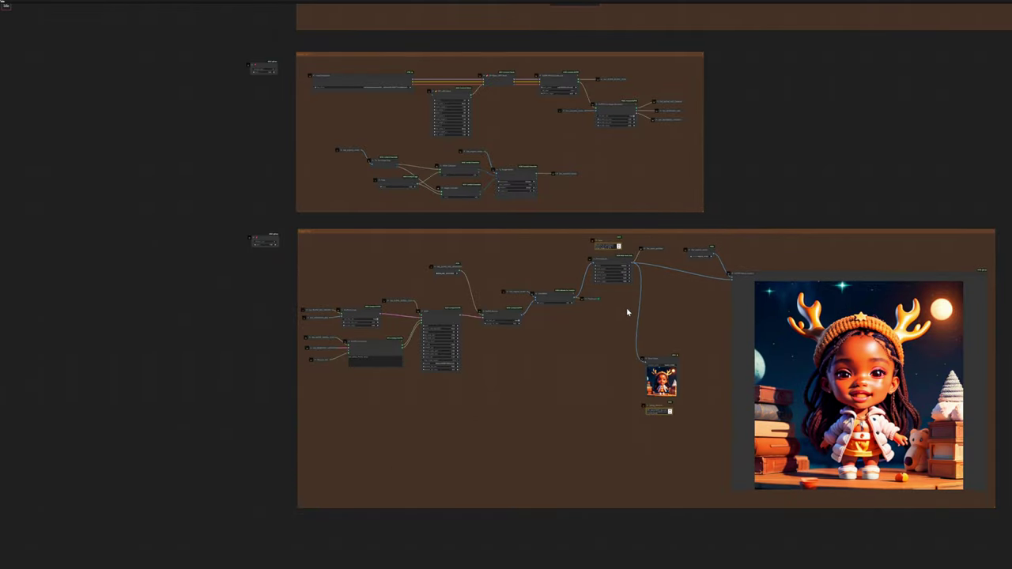
{"action": "scroll", "coordinate": [616, 310], "scroll_direction": "down", "scroll_amount": 6}
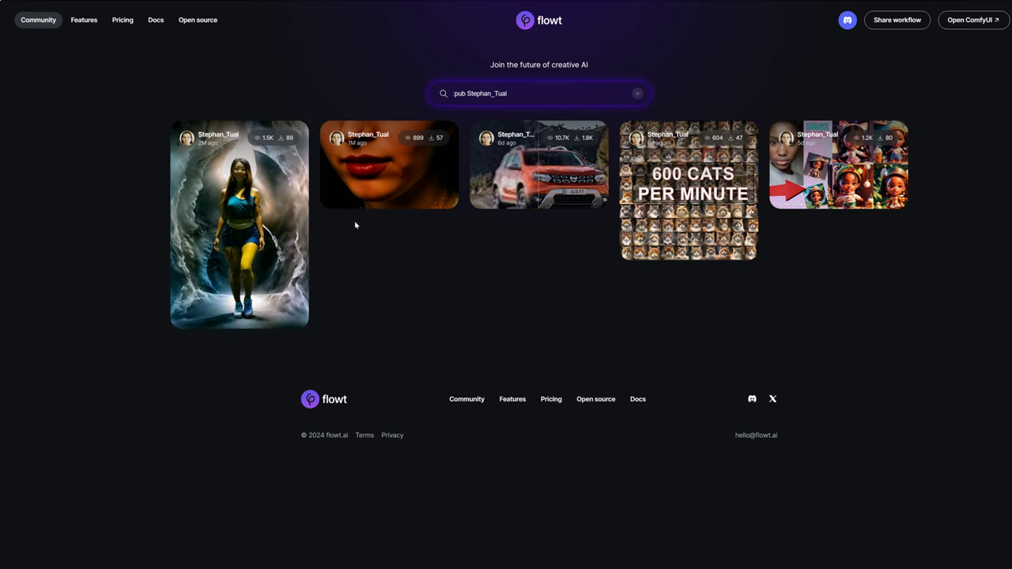
On the flowt.ai community page, open the Chibi Creator workflow and launch it on the cloud
{"action": "mouse_move", "coordinate": [373, 174]}
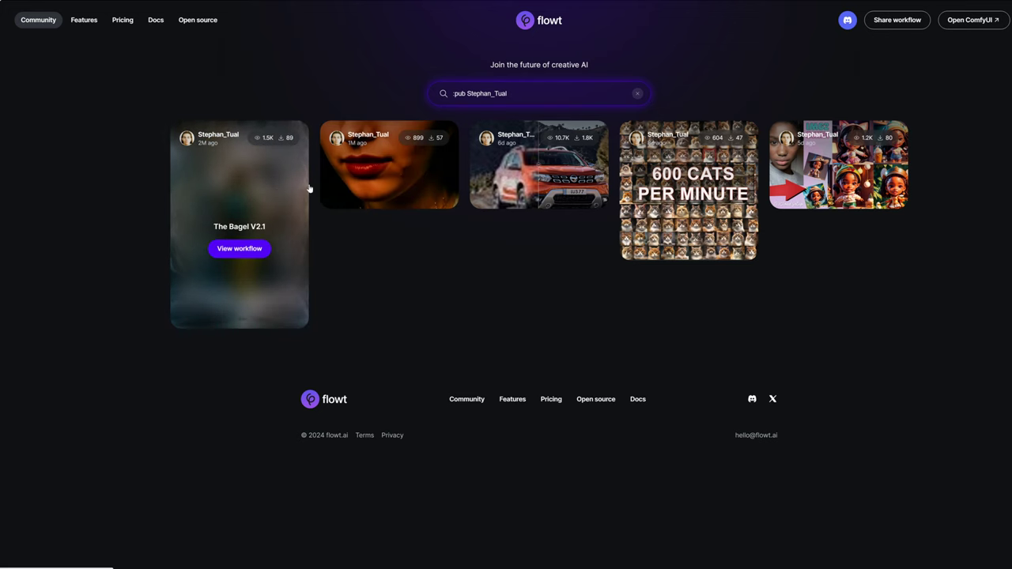
{"action": "left_click", "coordinate": [839, 188]}
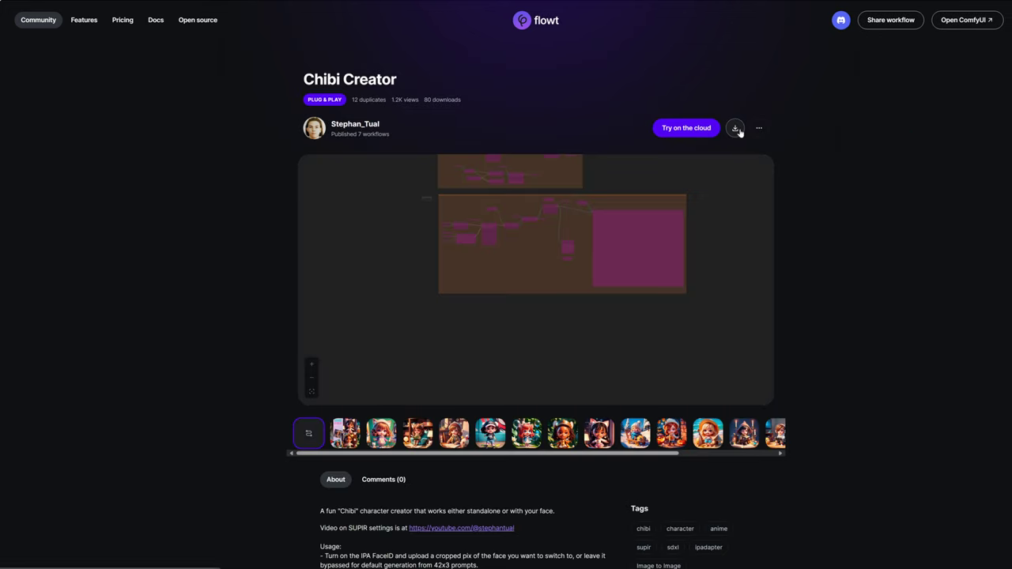
{"action": "left_click", "coordinate": [698, 132]}
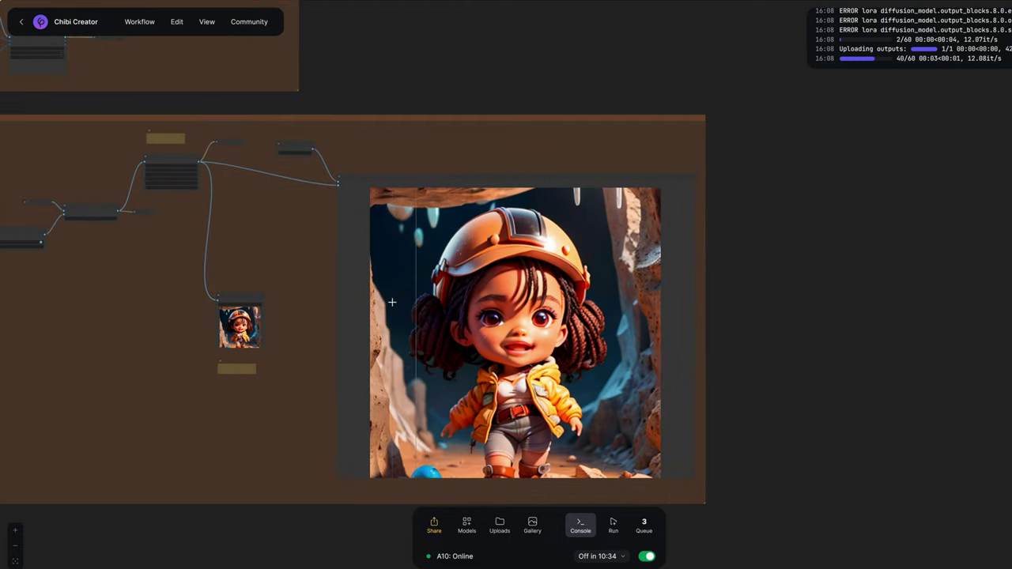
Compare the original and upscaled chibi image in the comparison node, checking the face, braids, rocks and jacket up close
{"action": "scroll", "coordinate": [395, 273], "scroll_direction": "up", "scroll_amount": 5}
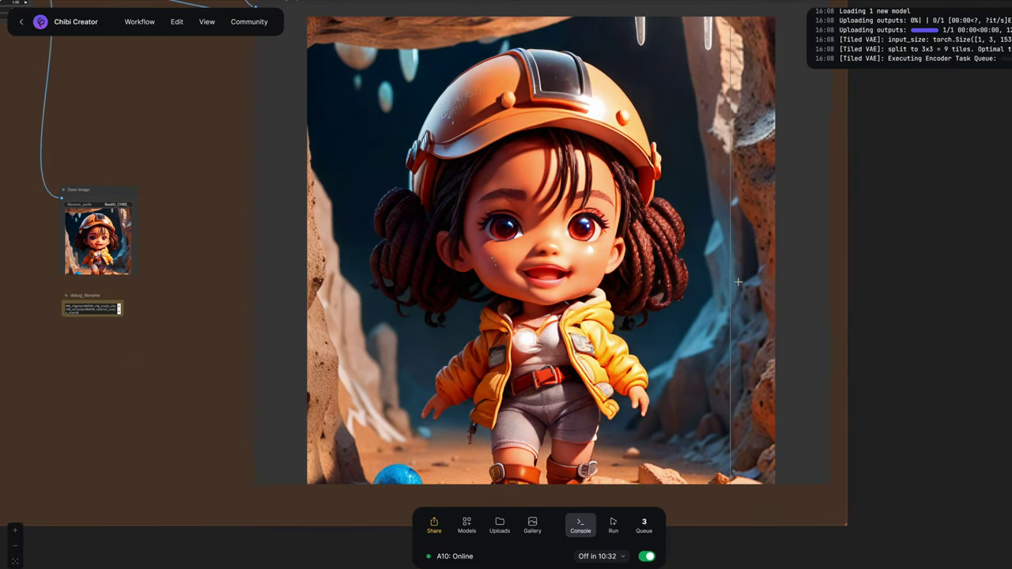
{"action": "scroll", "coordinate": [781, 296], "scroll_direction": "up", "scroll_amount": 5}
{"action": "left_click_drag", "start_coordinate": [781, 295], "coordinate": [873, 326]}
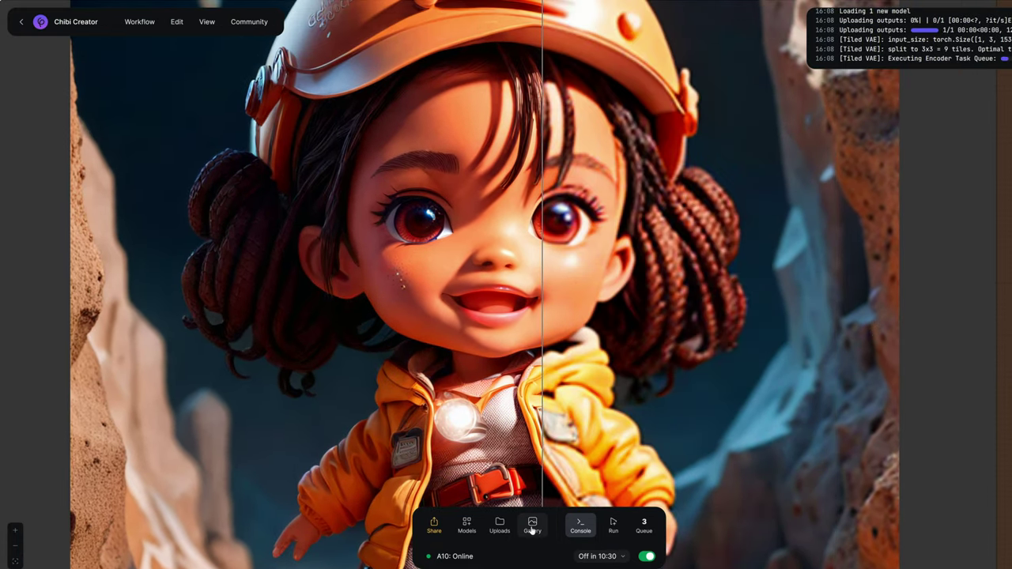
{"action": "scroll", "coordinate": [881, 121], "scroll_direction": "up", "scroll_amount": 3}
{"action": "scroll", "coordinate": [900, 131], "scroll_direction": "up", "scroll_amount": 4}
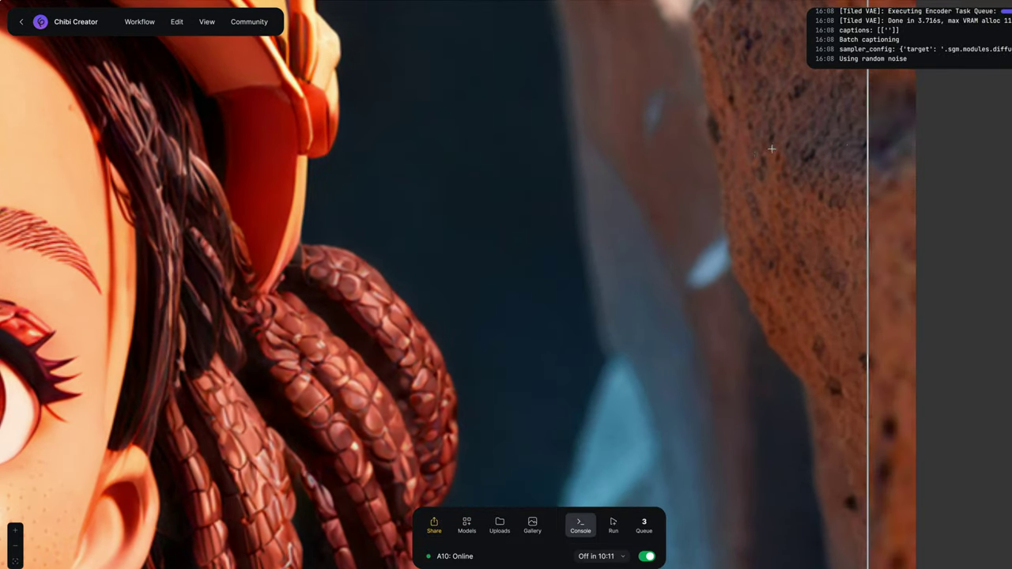
{"action": "scroll", "coordinate": [592, 211], "scroll_direction": "down", "scroll_amount": 8}
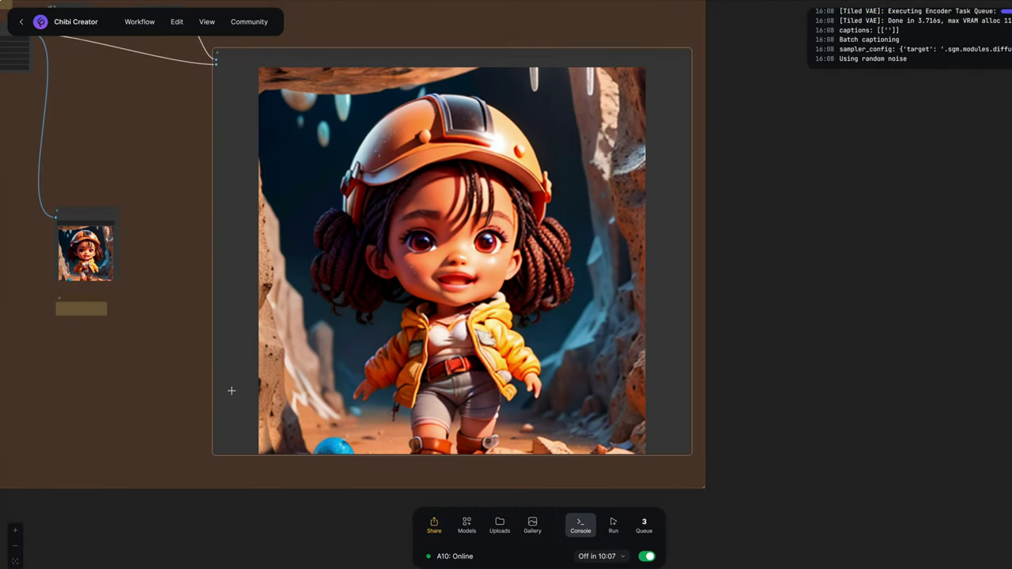
{"action": "scroll", "coordinate": [237, 386], "scroll_direction": "up", "scroll_amount": 6}
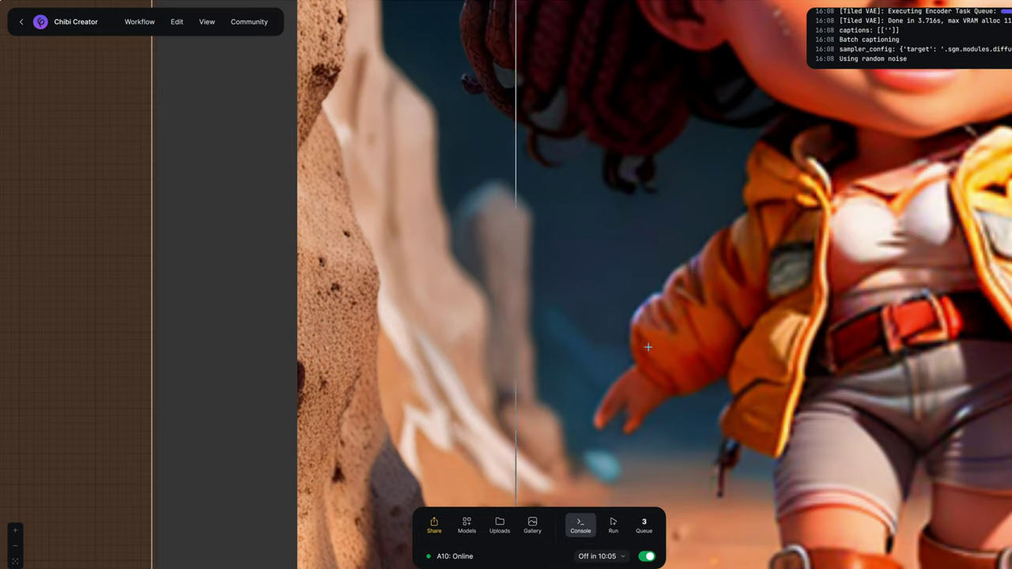
{"action": "left_click_drag", "start_coordinate": [1011, 416], "coordinate": [714, 282]}
{"action": "scroll", "coordinate": [714, 281], "scroll_direction": "down", "scroll_amount": 8}
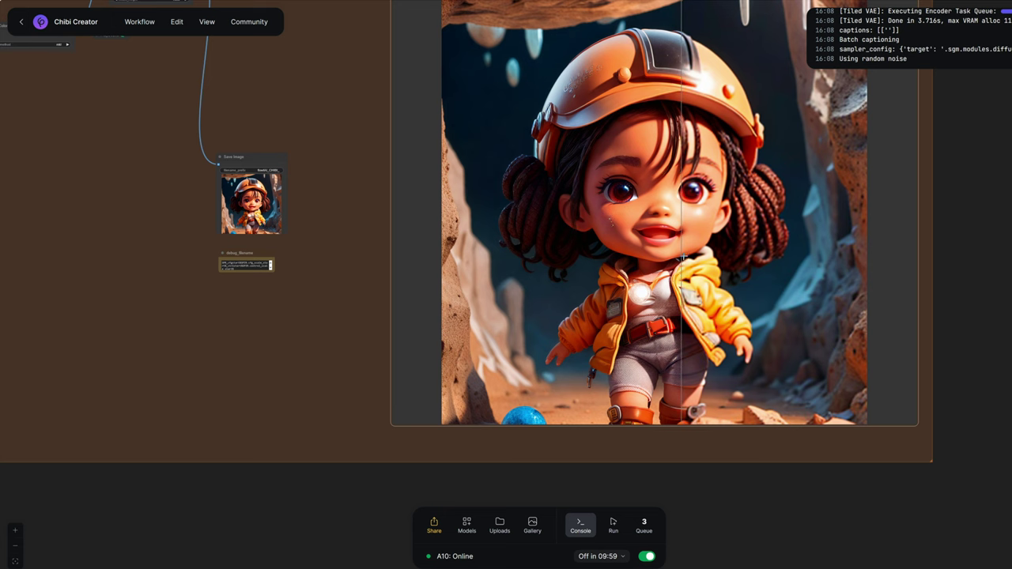
{"action": "scroll", "coordinate": [685, 221], "scroll_direction": "up", "scroll_amount": 2}
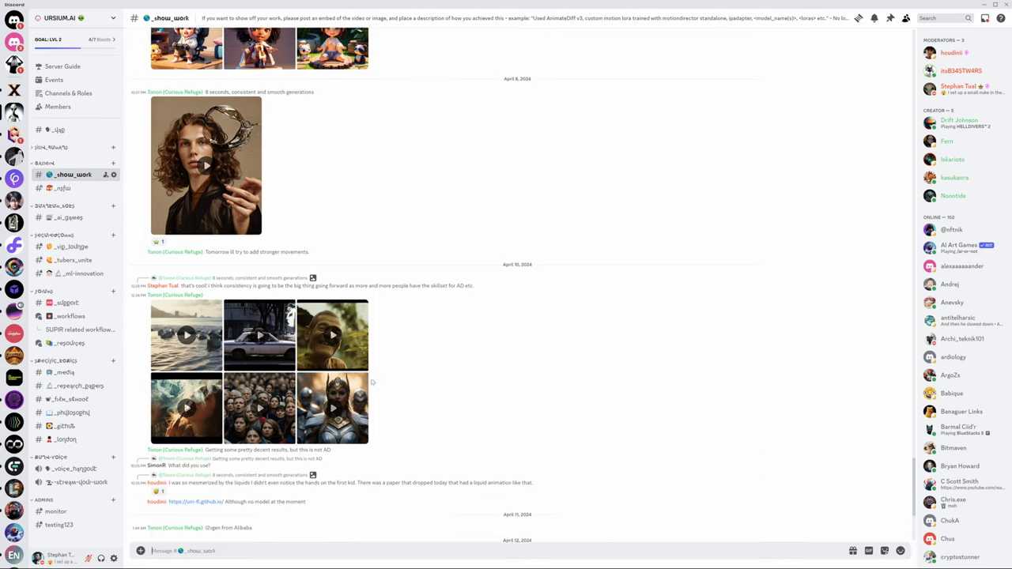
In Discord, browse the earlier artwork posts in the _show_work channel of the URSIUM.AI server
{"action": "scroll", "coordinate": [372, 382], "scroll_direction": "up", "scroll_amount": 3}
{"action": "scroll", "coordinate": [371, 382], "scroll_direction": "up", "scroll_amount": 10}
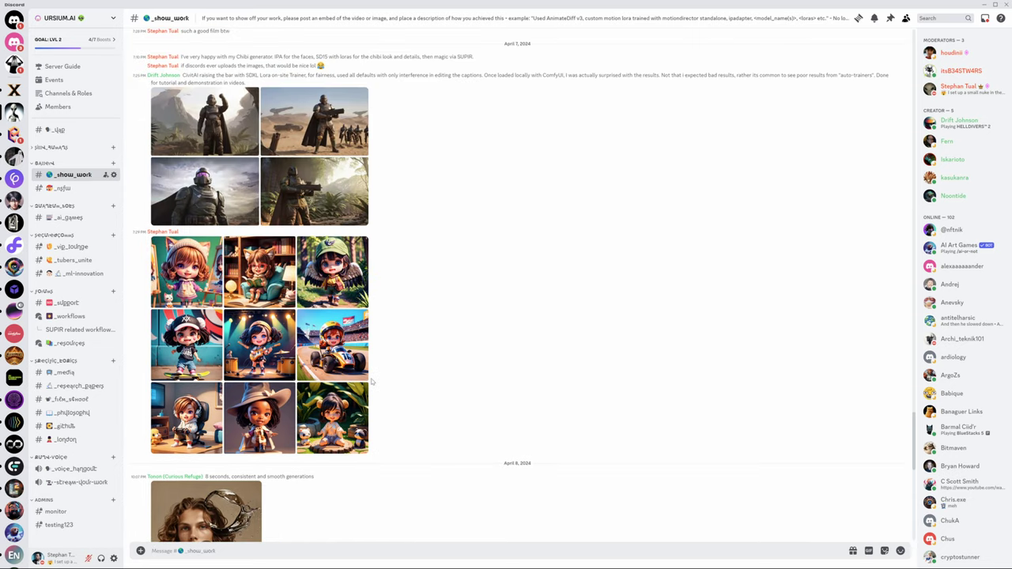
{"action": "scroll", "coordinate": [269, 348], "scroll_direction": "up", "scroll_amount": 3}
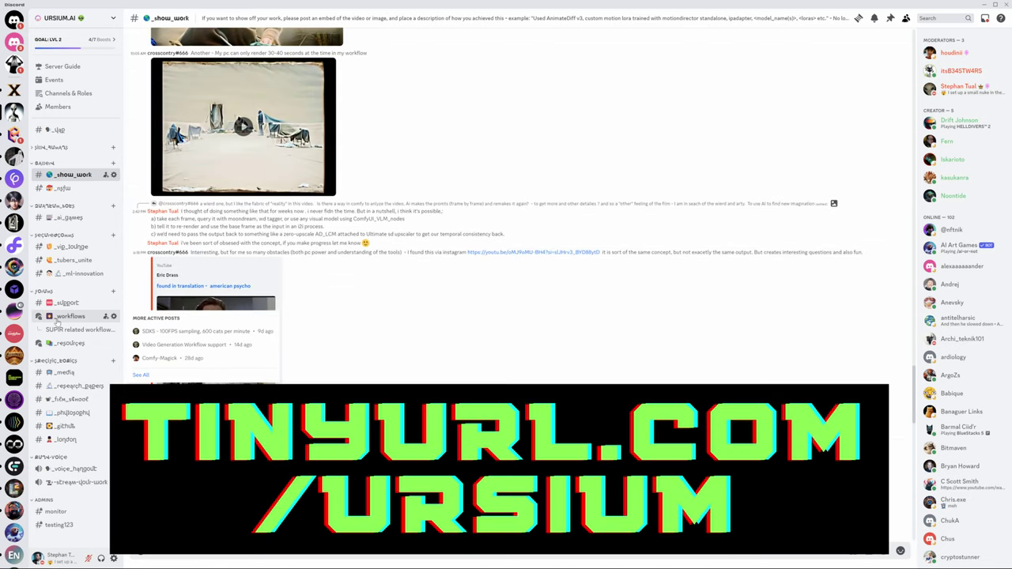
Open the SUPIR related workflows support post in the _workflows forum, widen its thread and read back through the older messages
{"action": "left_click", "coordinate": [57, 319]}
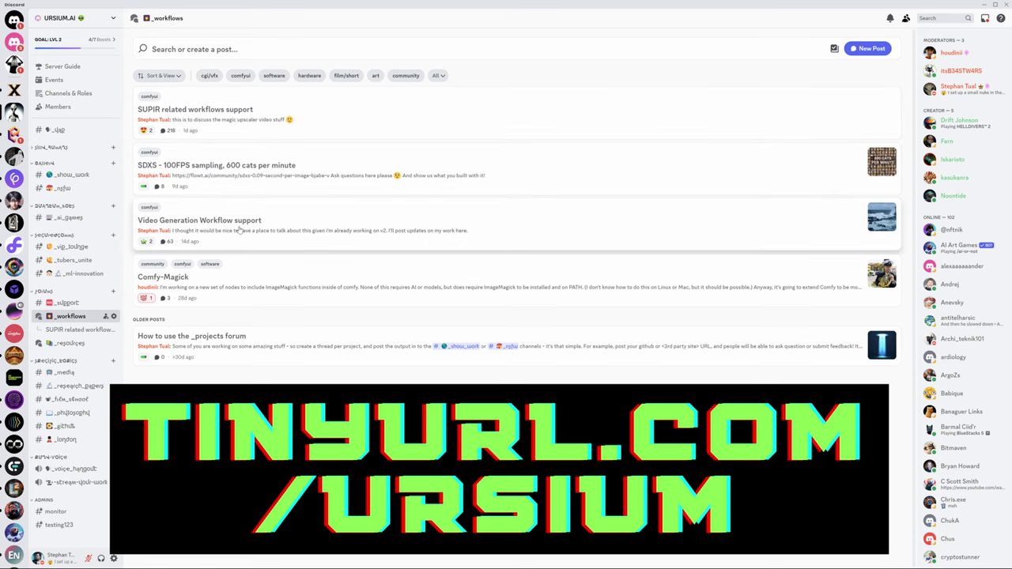
{"action": "left_click", "coordinate": [253, 128]}
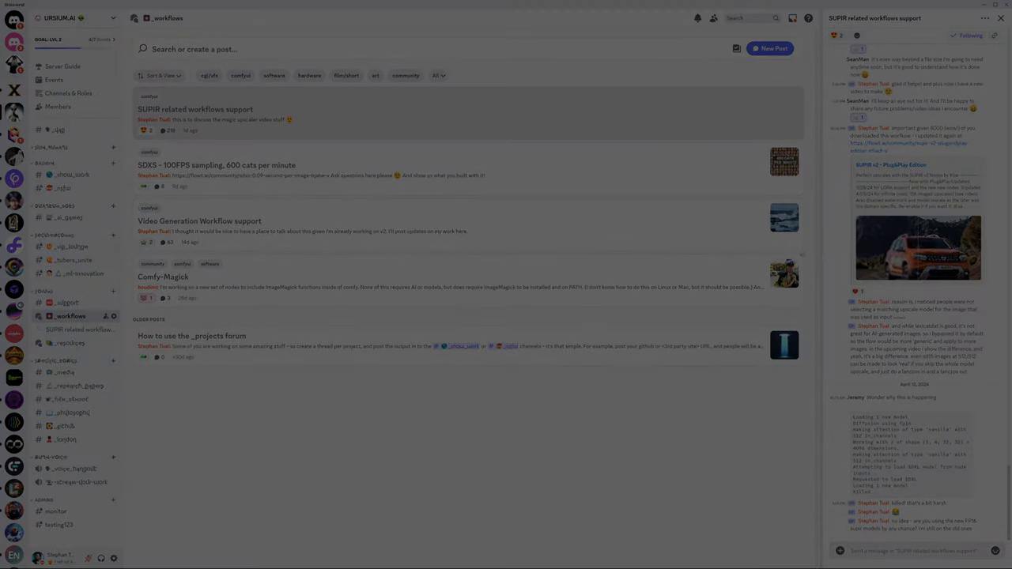
{"action": "left_click_drag", "start_coordinate": [827, 255], "coordinate": [333, 255]}
{"action": "scroll", "coordinate": [618, 273], "scroll_direction": "up", "scroll_amount": 10}
{"action": "scroll", "coordinate": [619, 273], "scroll_direction": "up", "scroll_amount": 15}
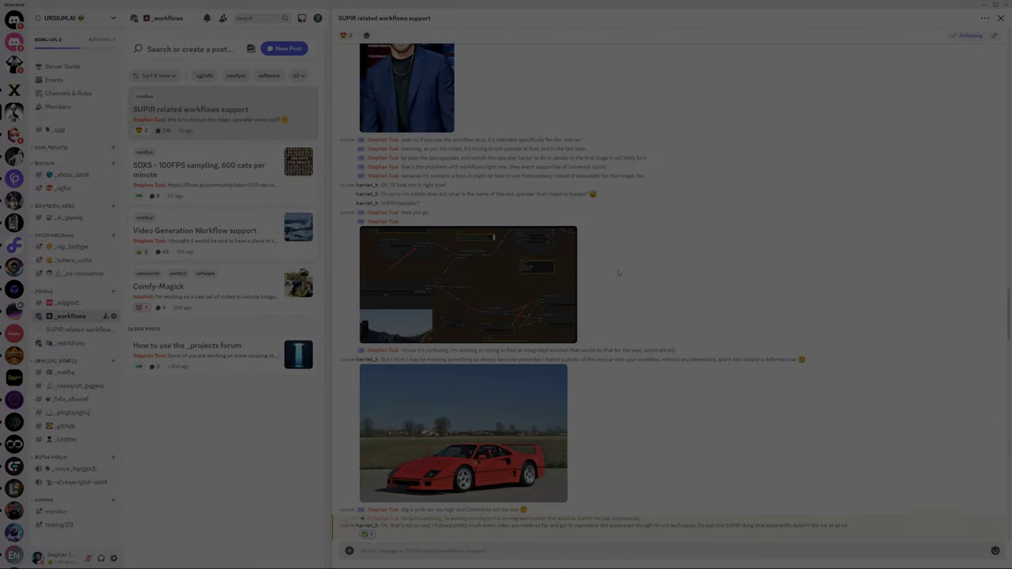
{"action": "scroll", "coordinate": [618, 273], "scroll_direction": "up", "scroll_amount": 15}
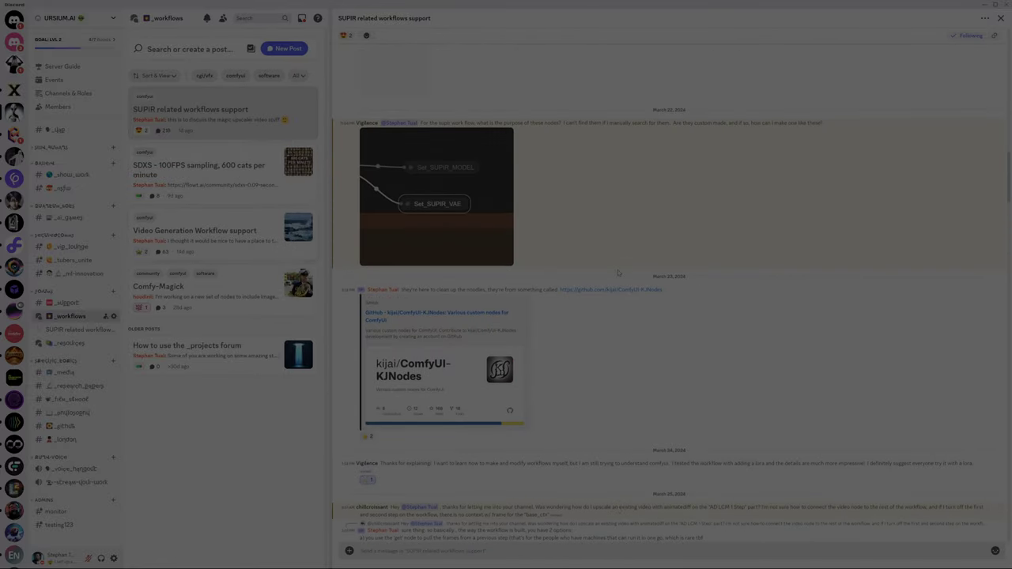